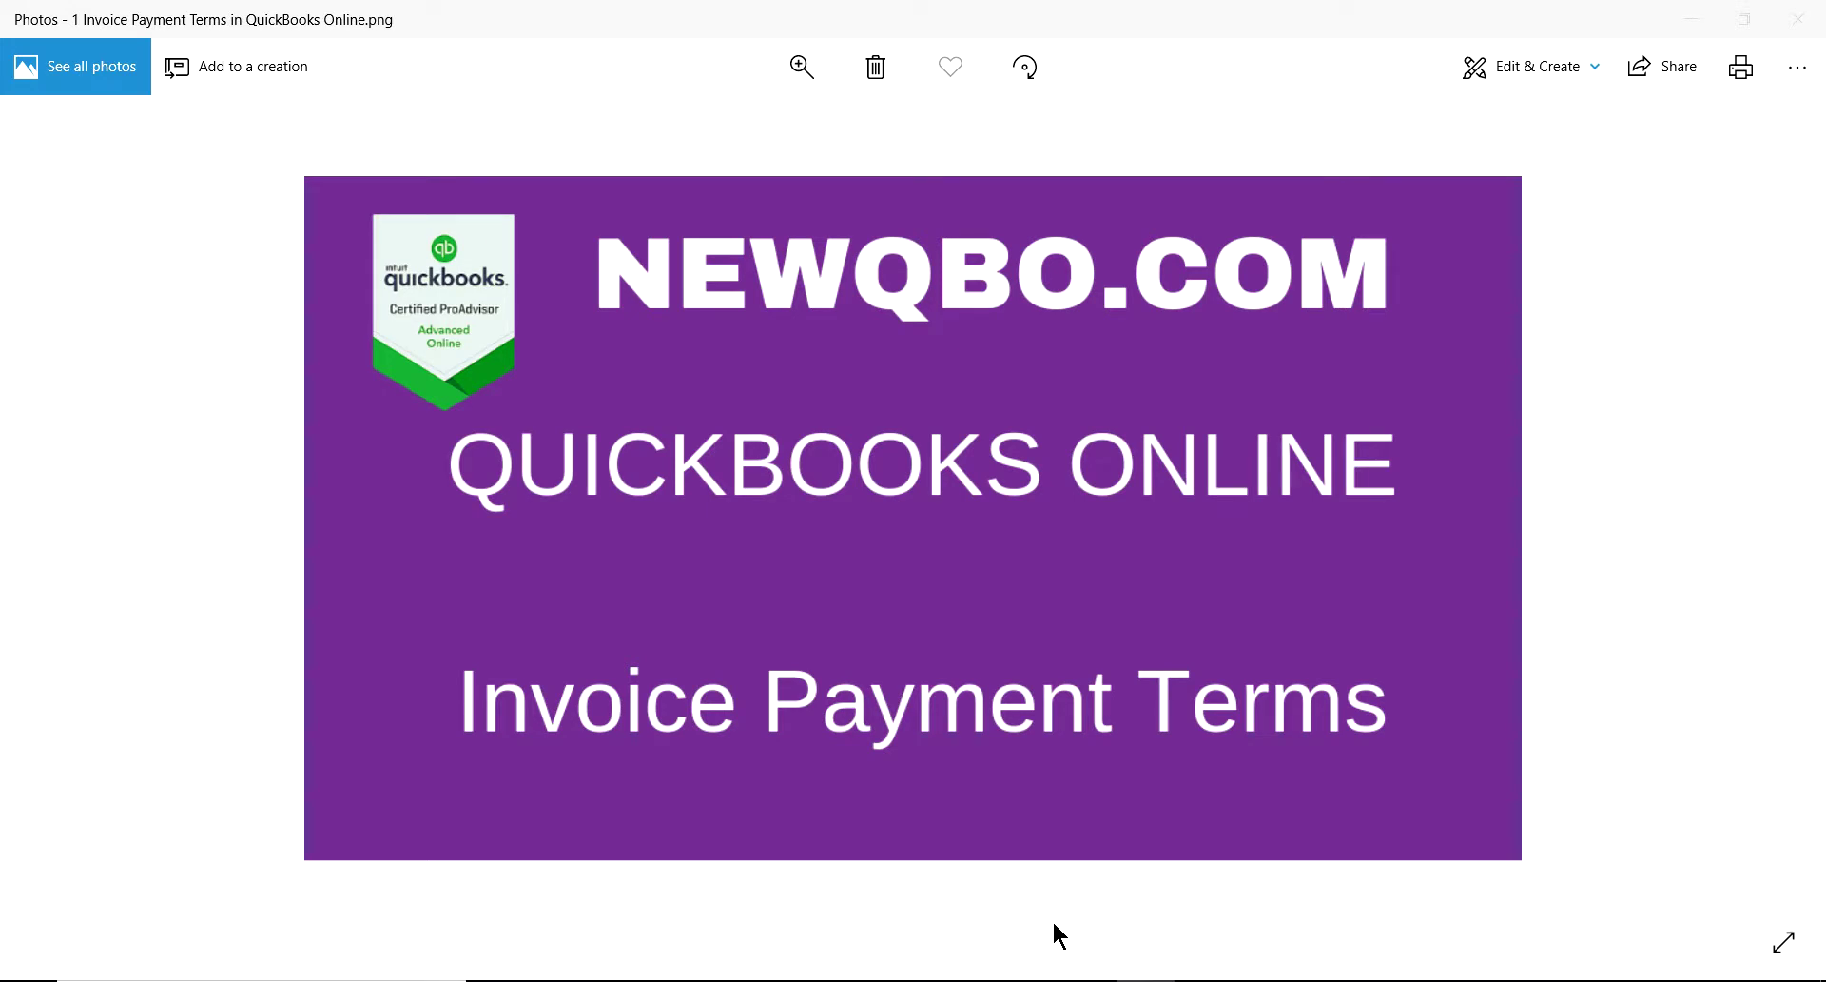
# Step: Switch to QuickBooks Online, open a new invoice to view the available payment terms, and close it
pyautogui.hotkey('alt', 'Tab')
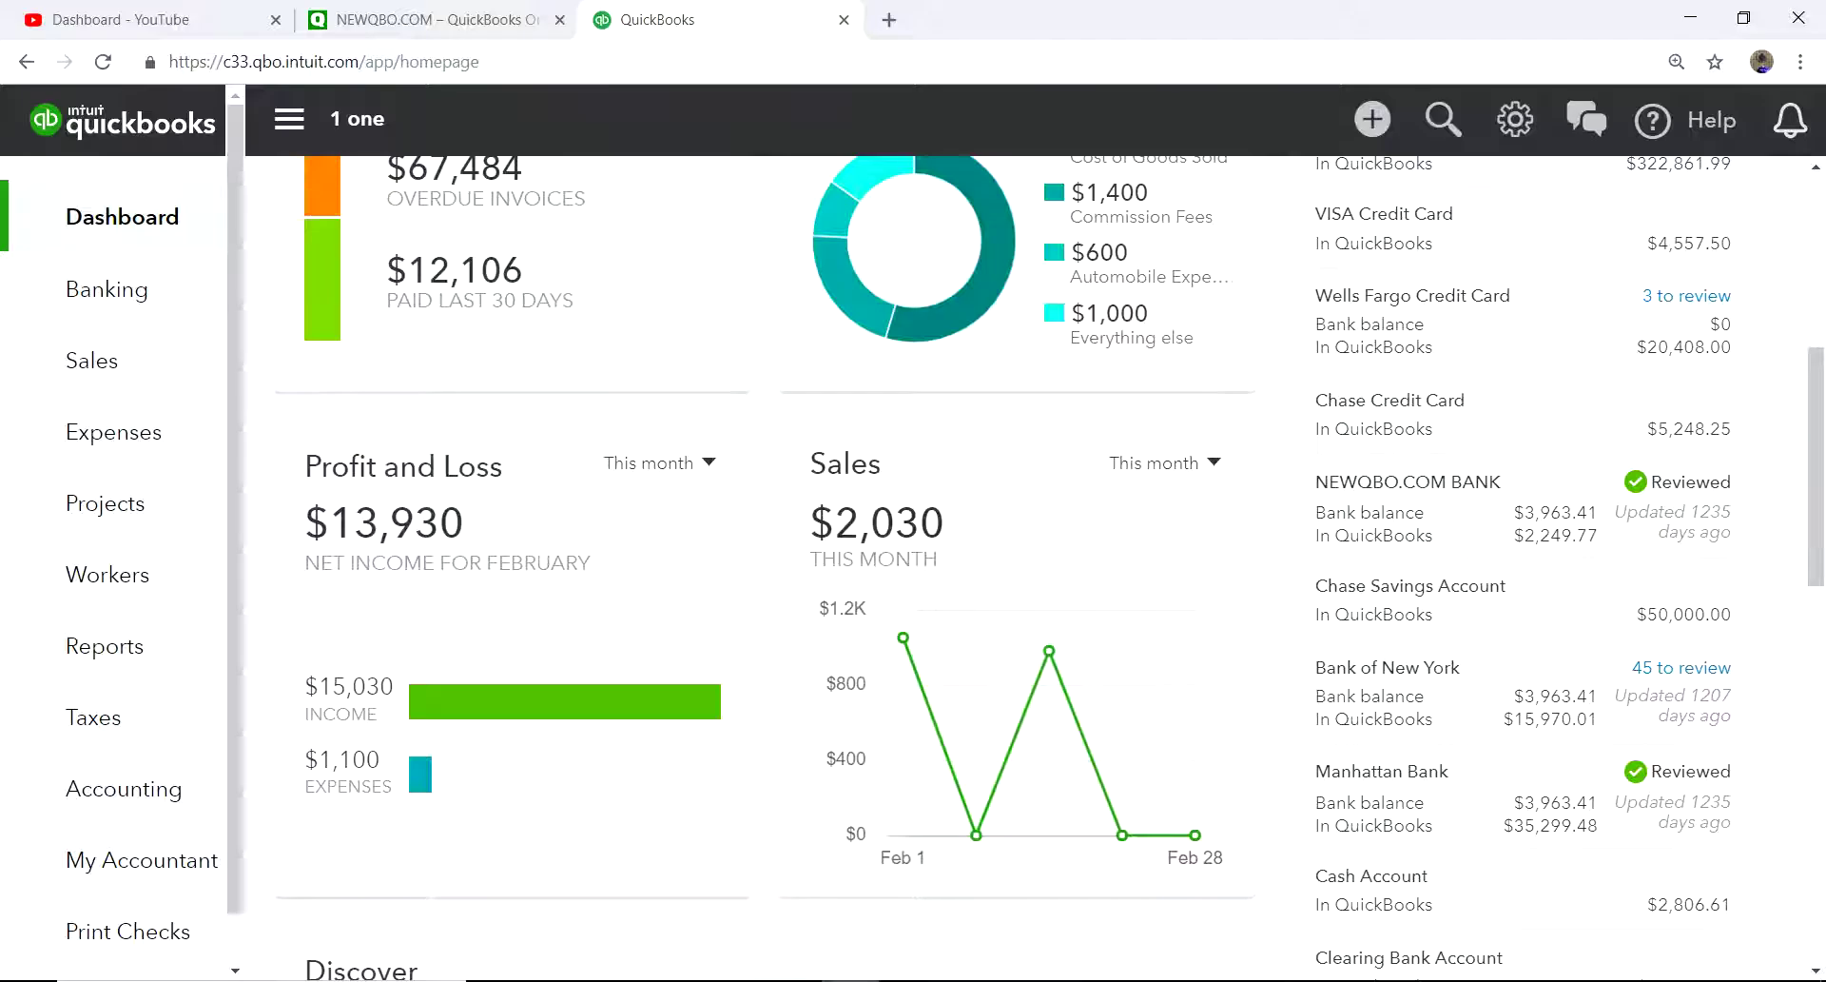
pyautogui.scroll(6, 1073, 714)
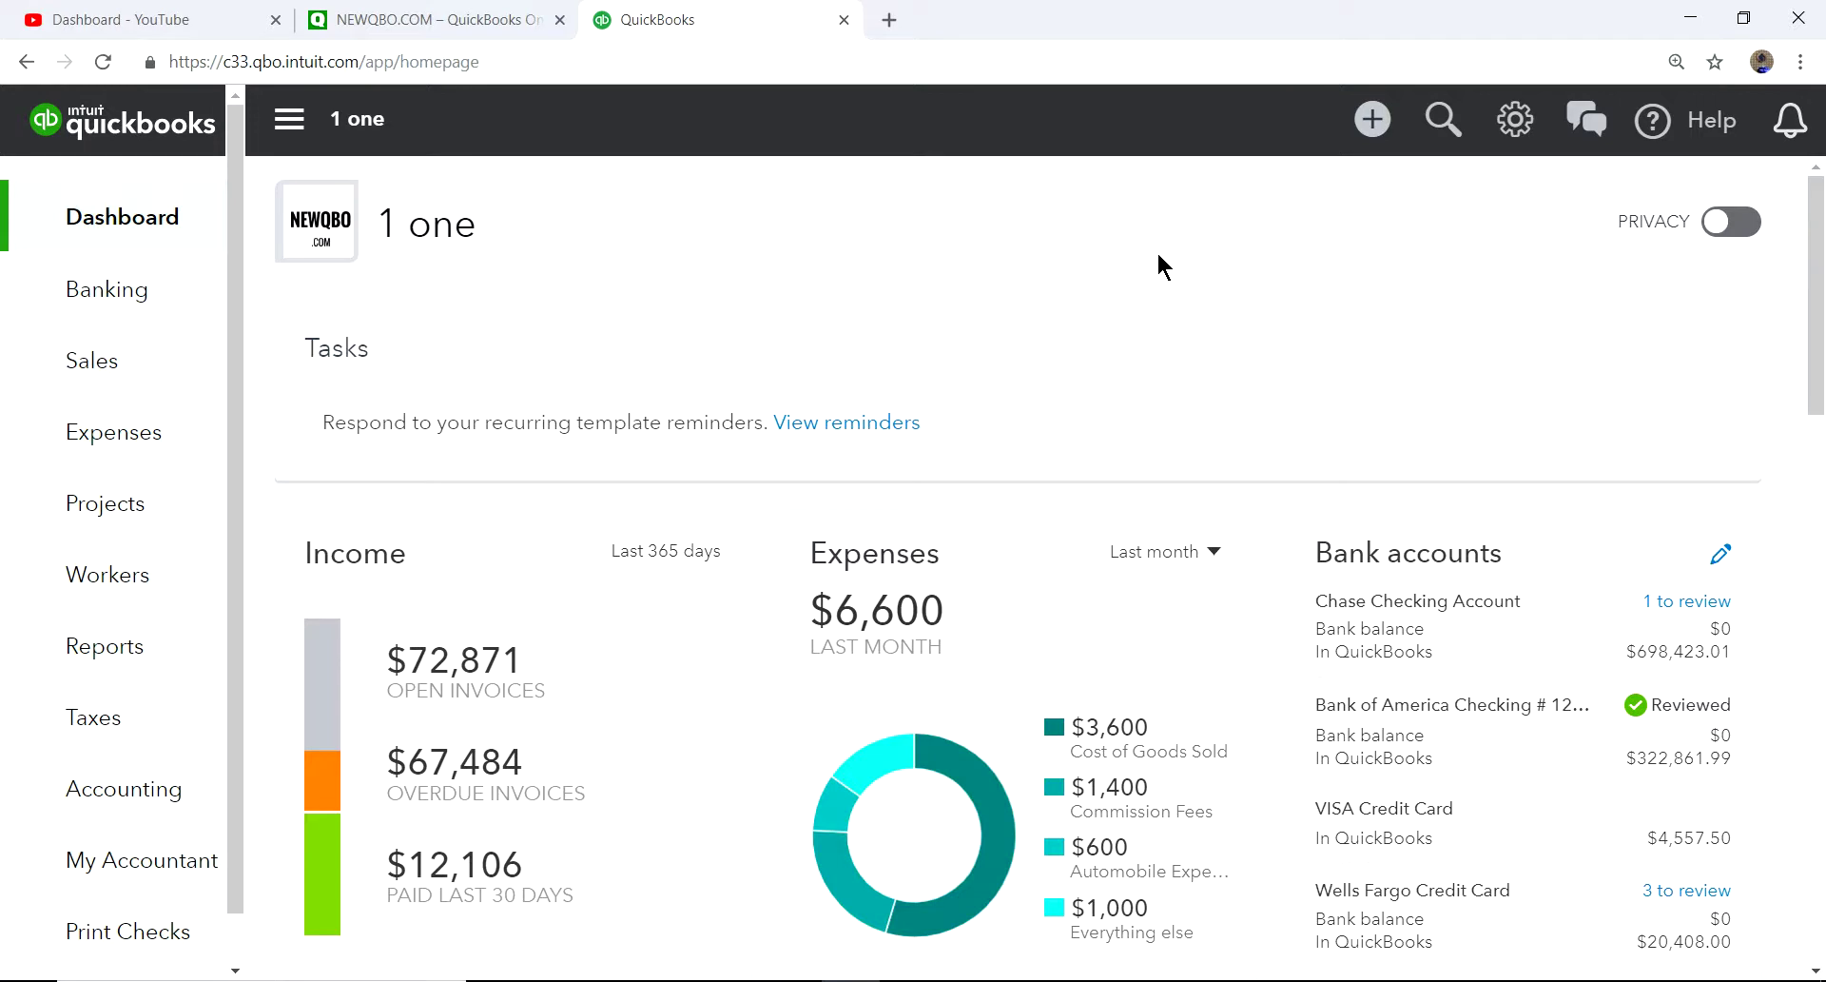
pyautogui.click(1373, 119)
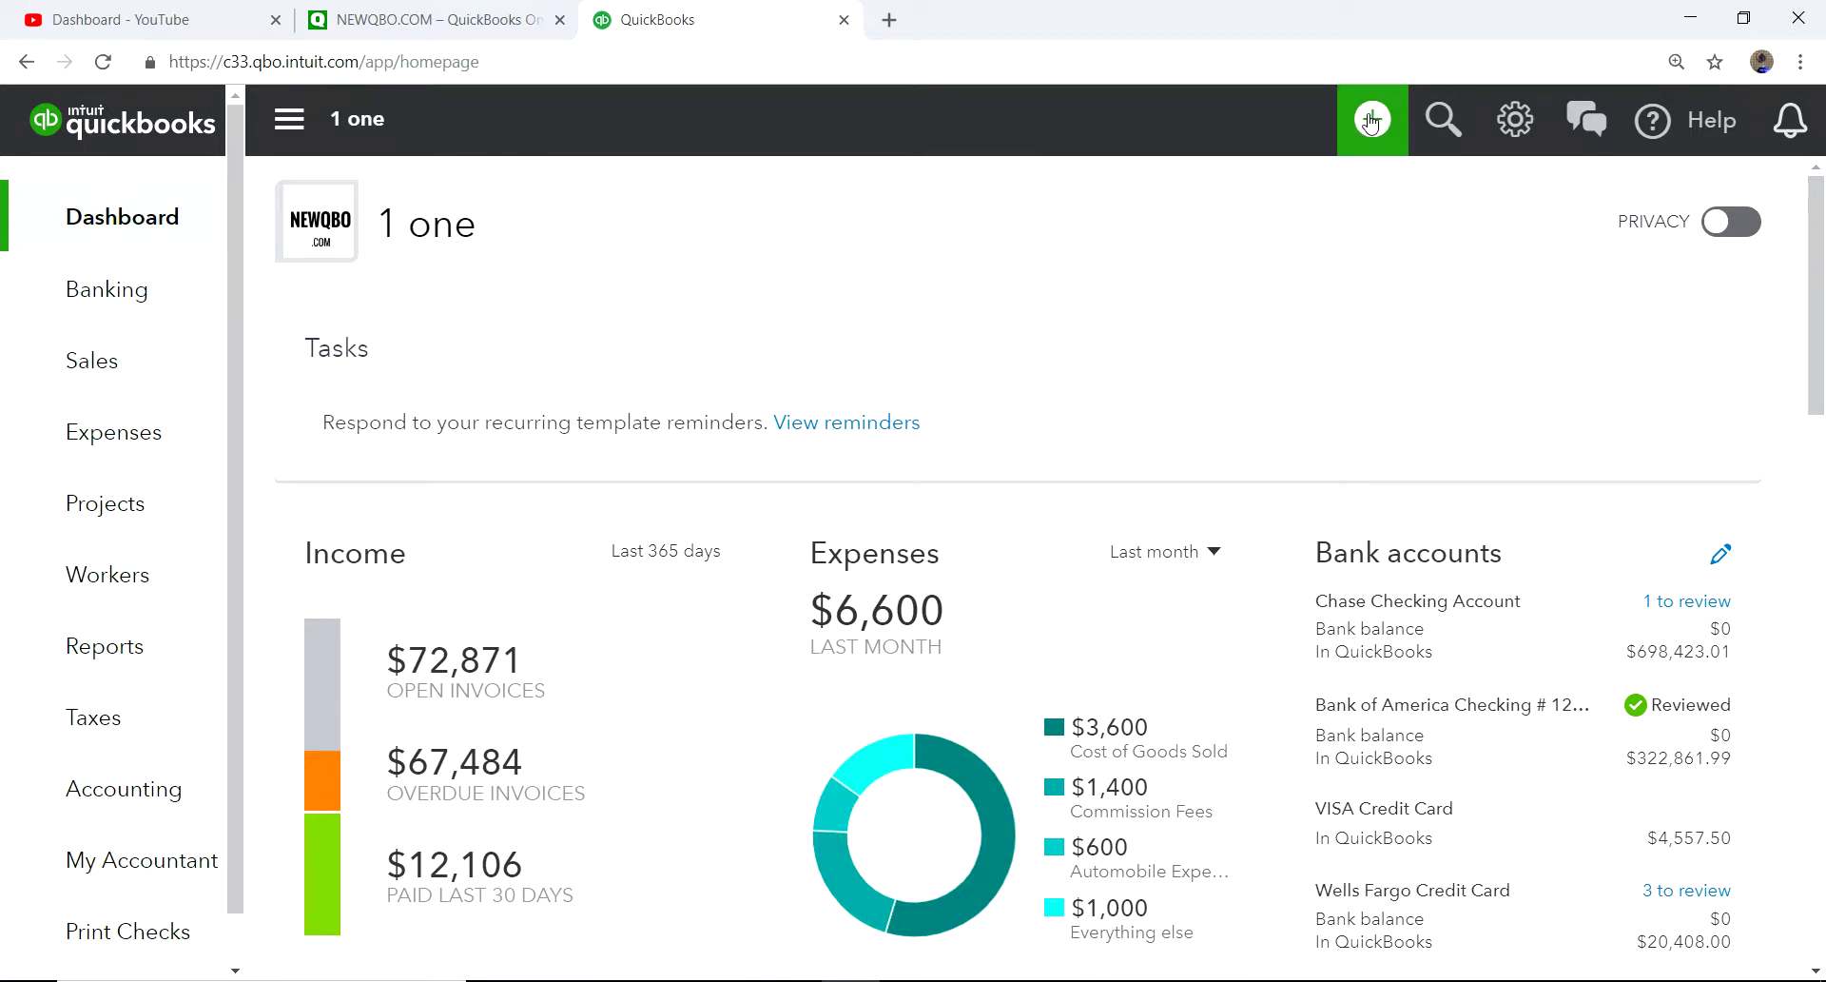
pyautogui.click(361, 326)
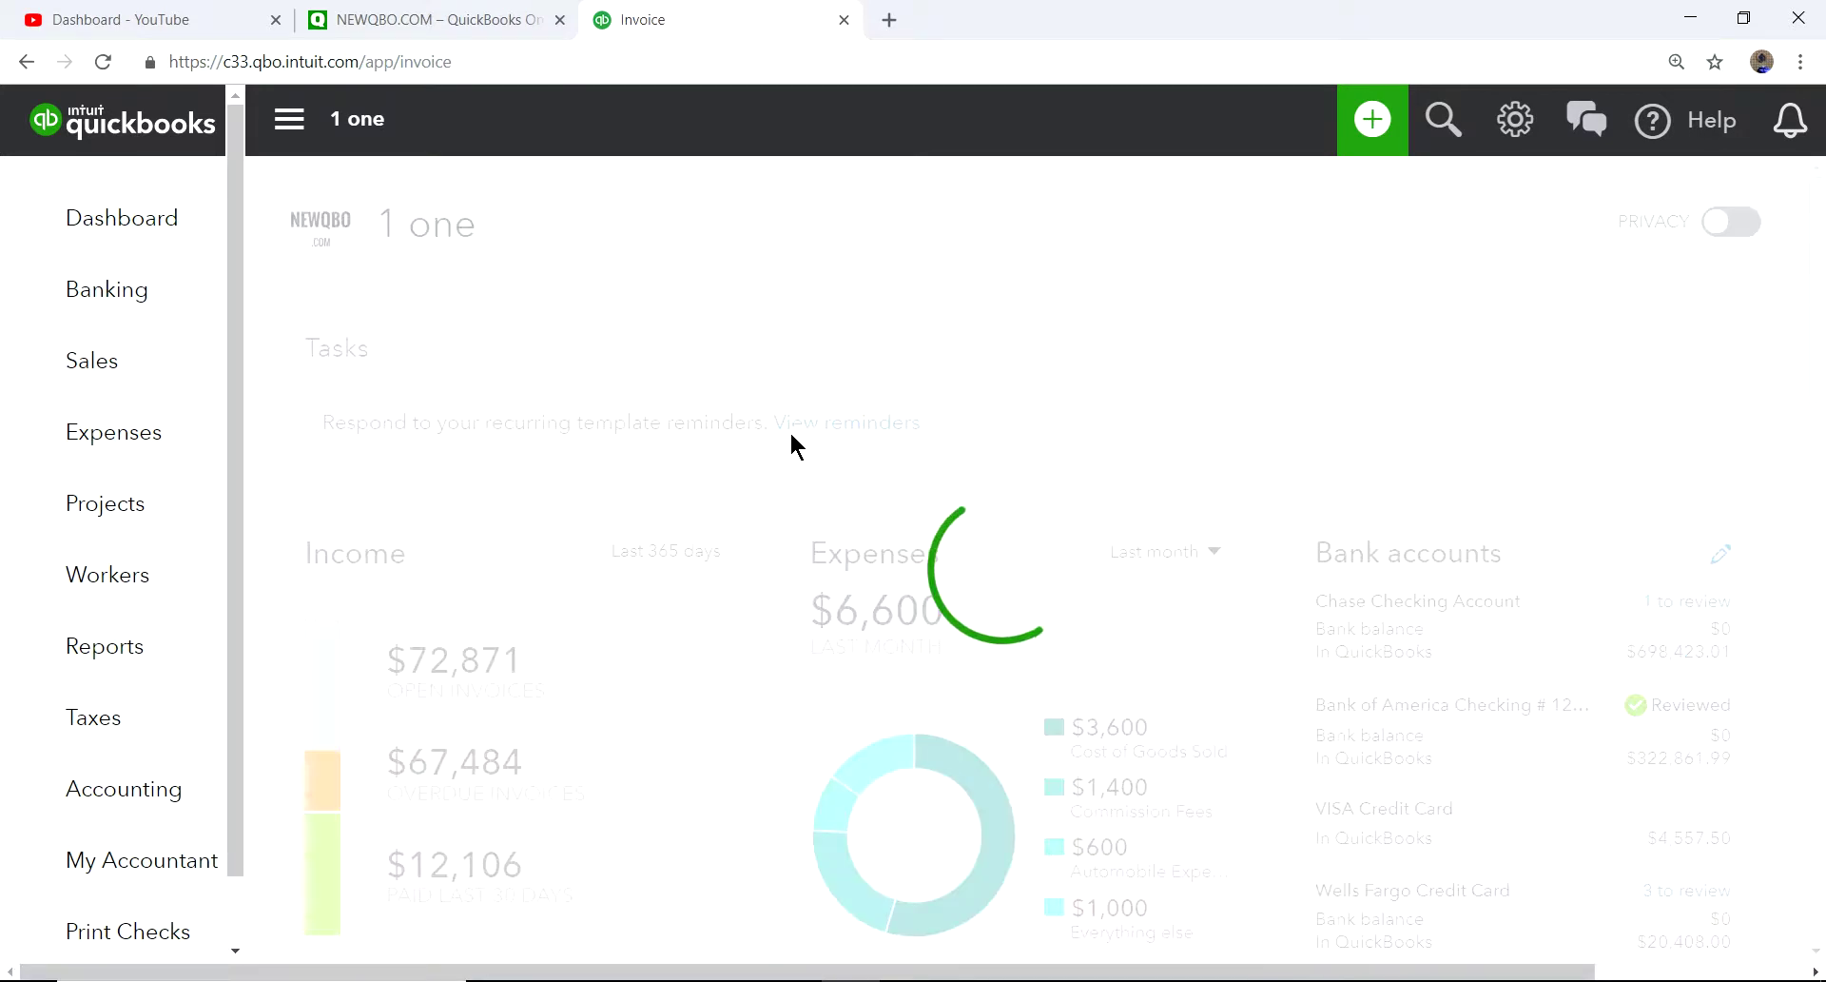
pyautogui.click(599, 485)
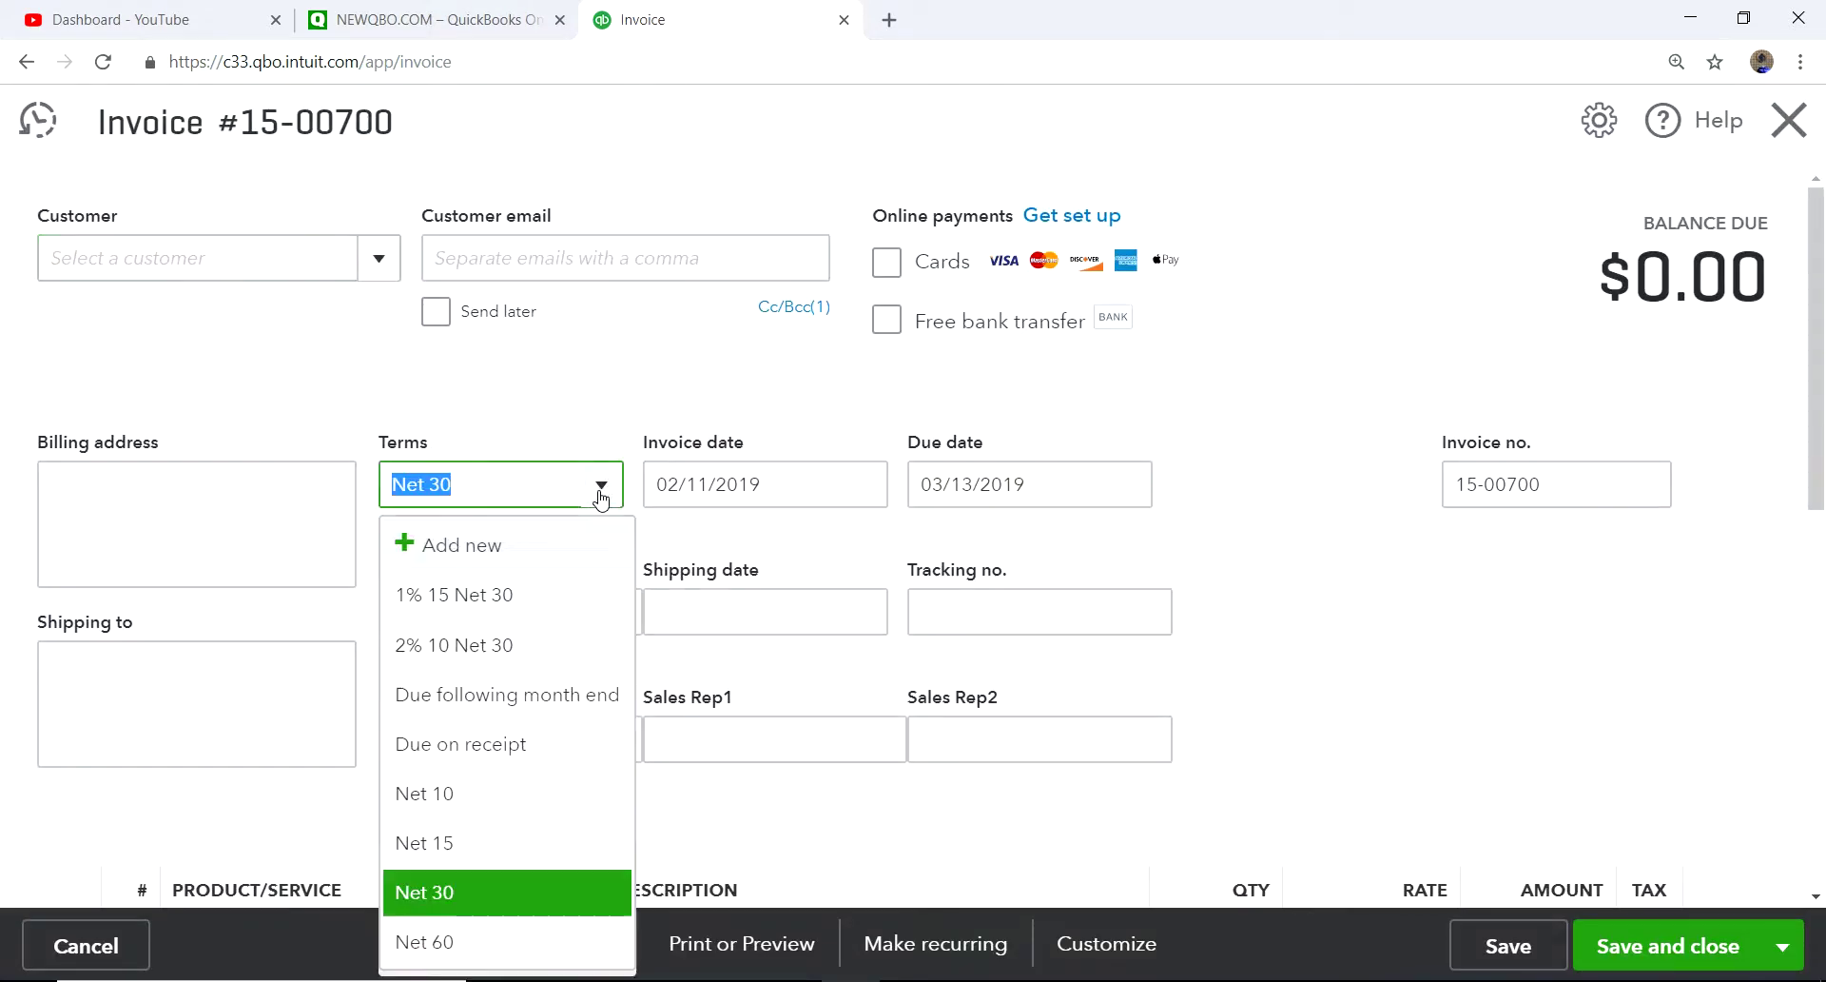
pyautogui.click(1286, 345)
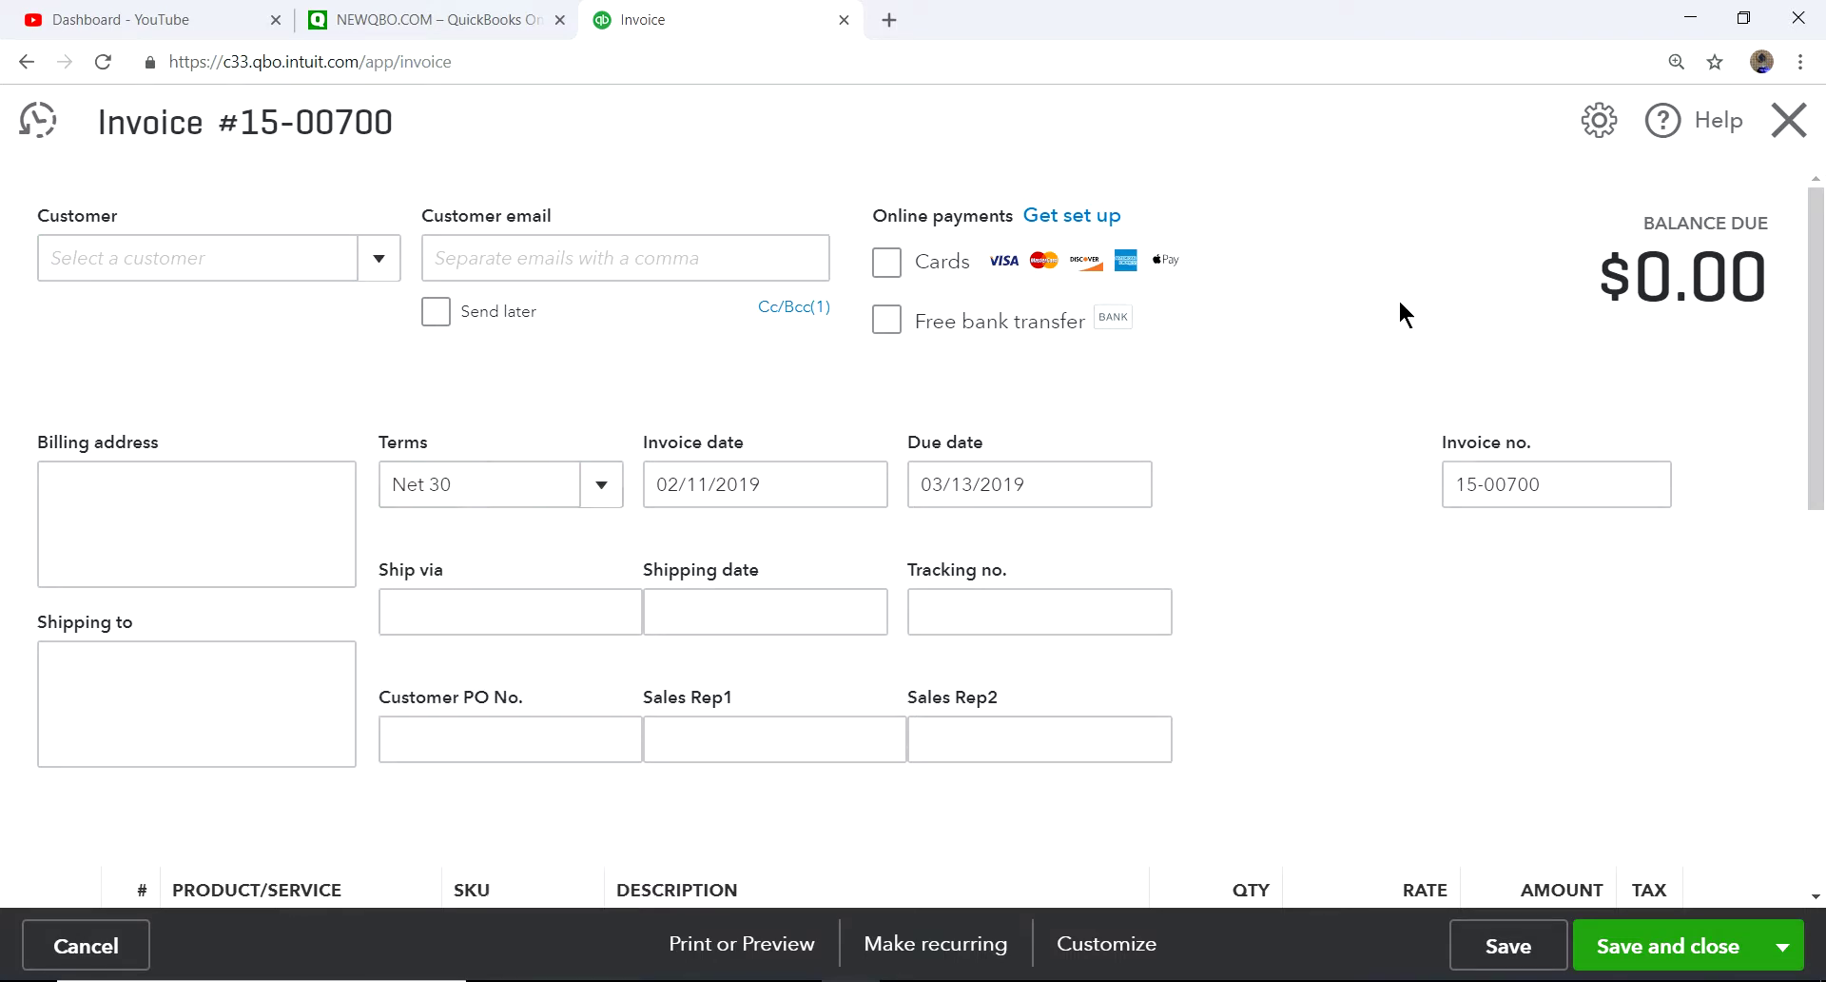
pyautogui.click(1785, 127)
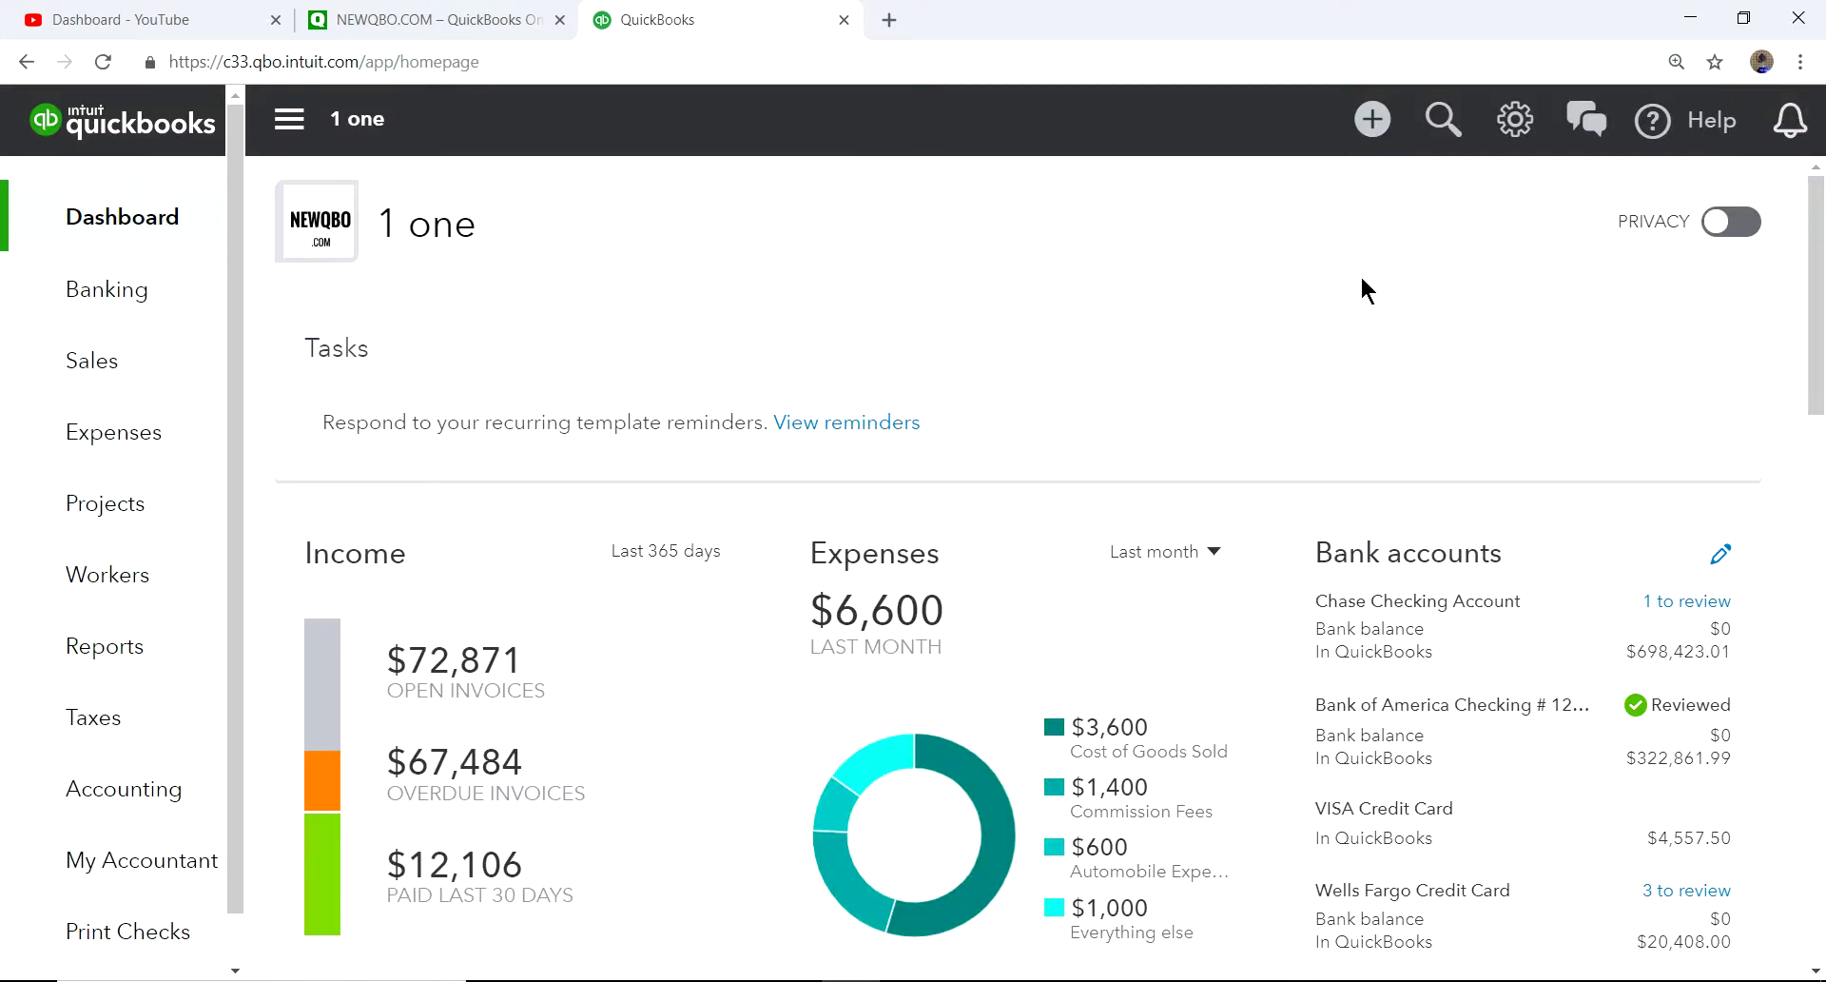
# Step: Open the Terms list from the company's lists and review the payment terms it contains
pyautogui.click(1513, 126)
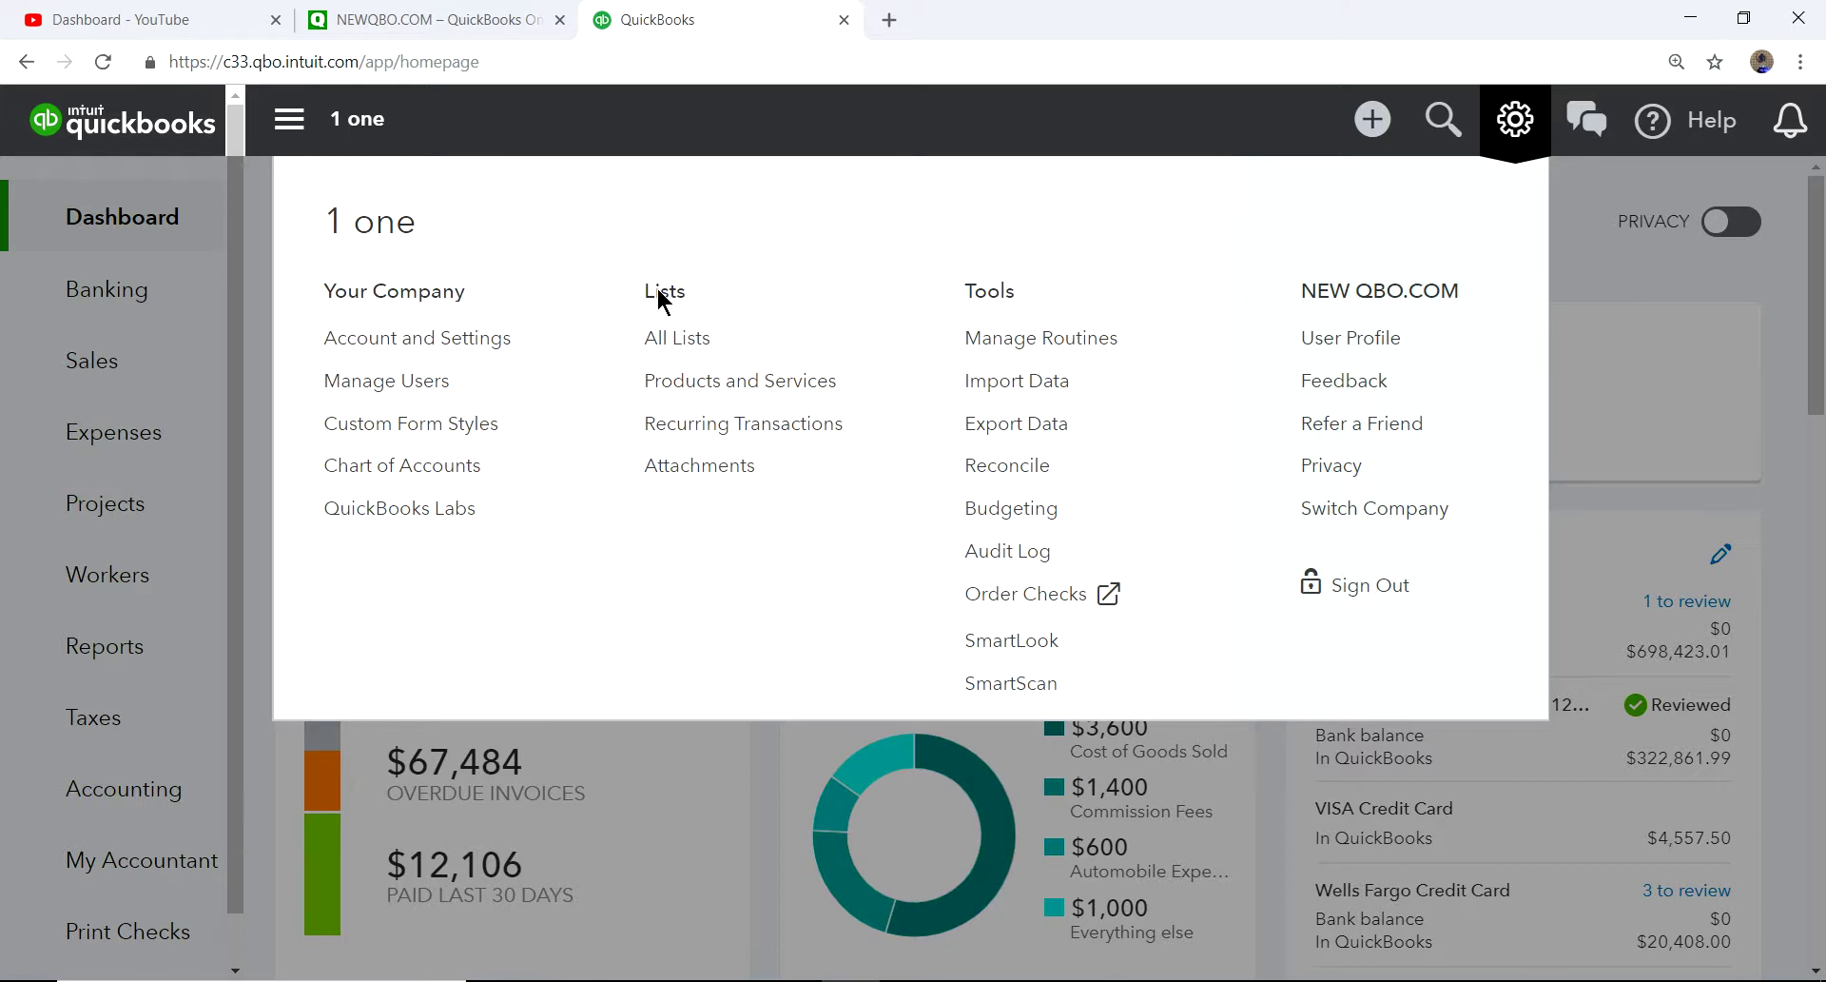
pyautogui.click(676, 341)
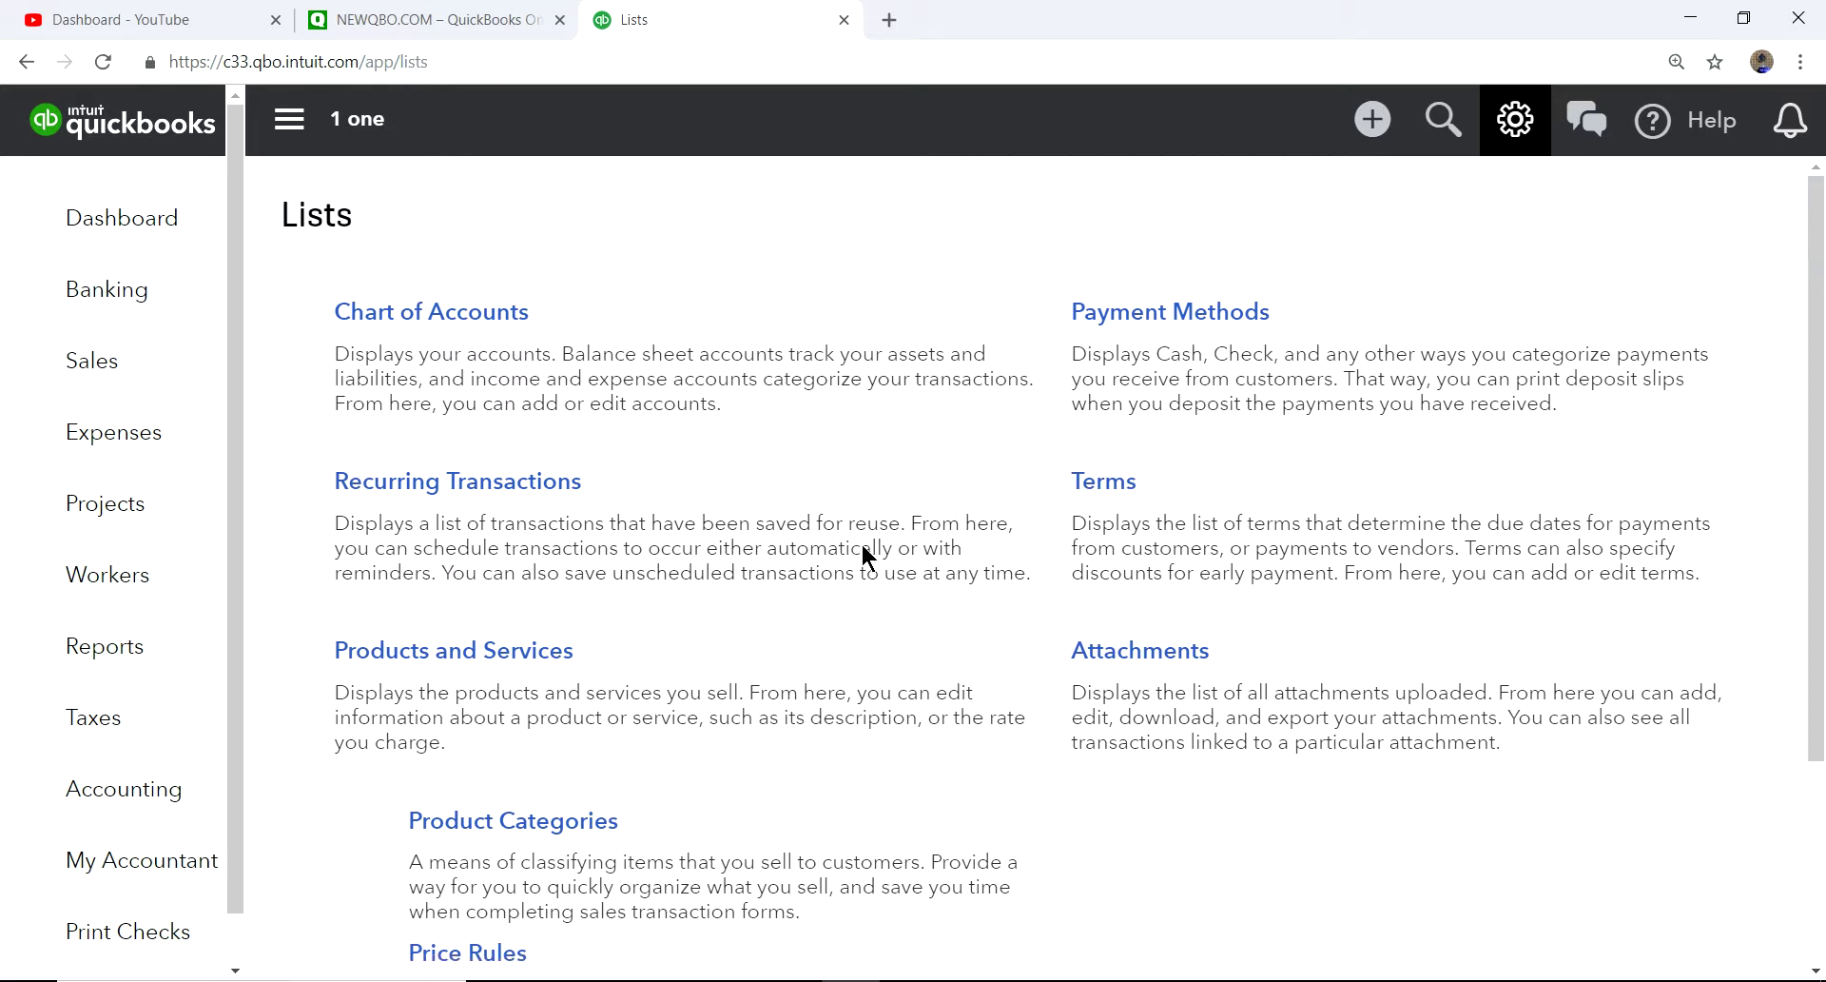
pyautogui.click(1103, 483)
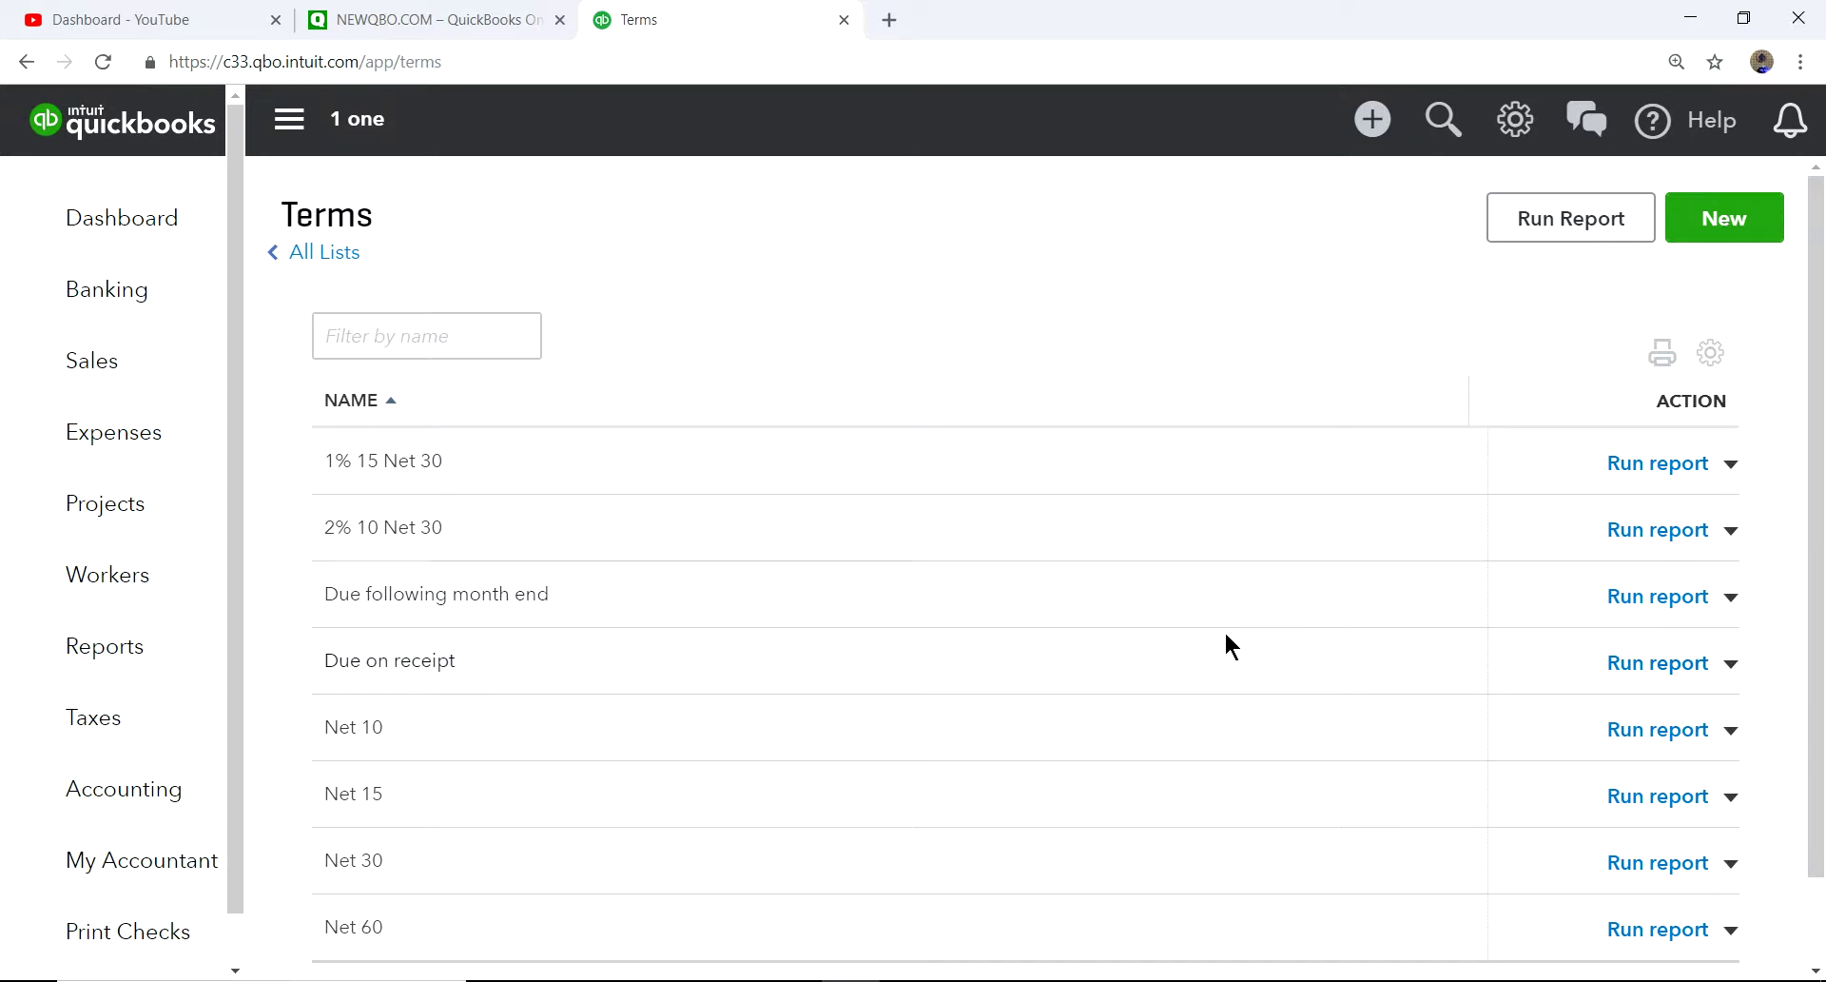
pyautogui.scroll(-1, 1226, 636)
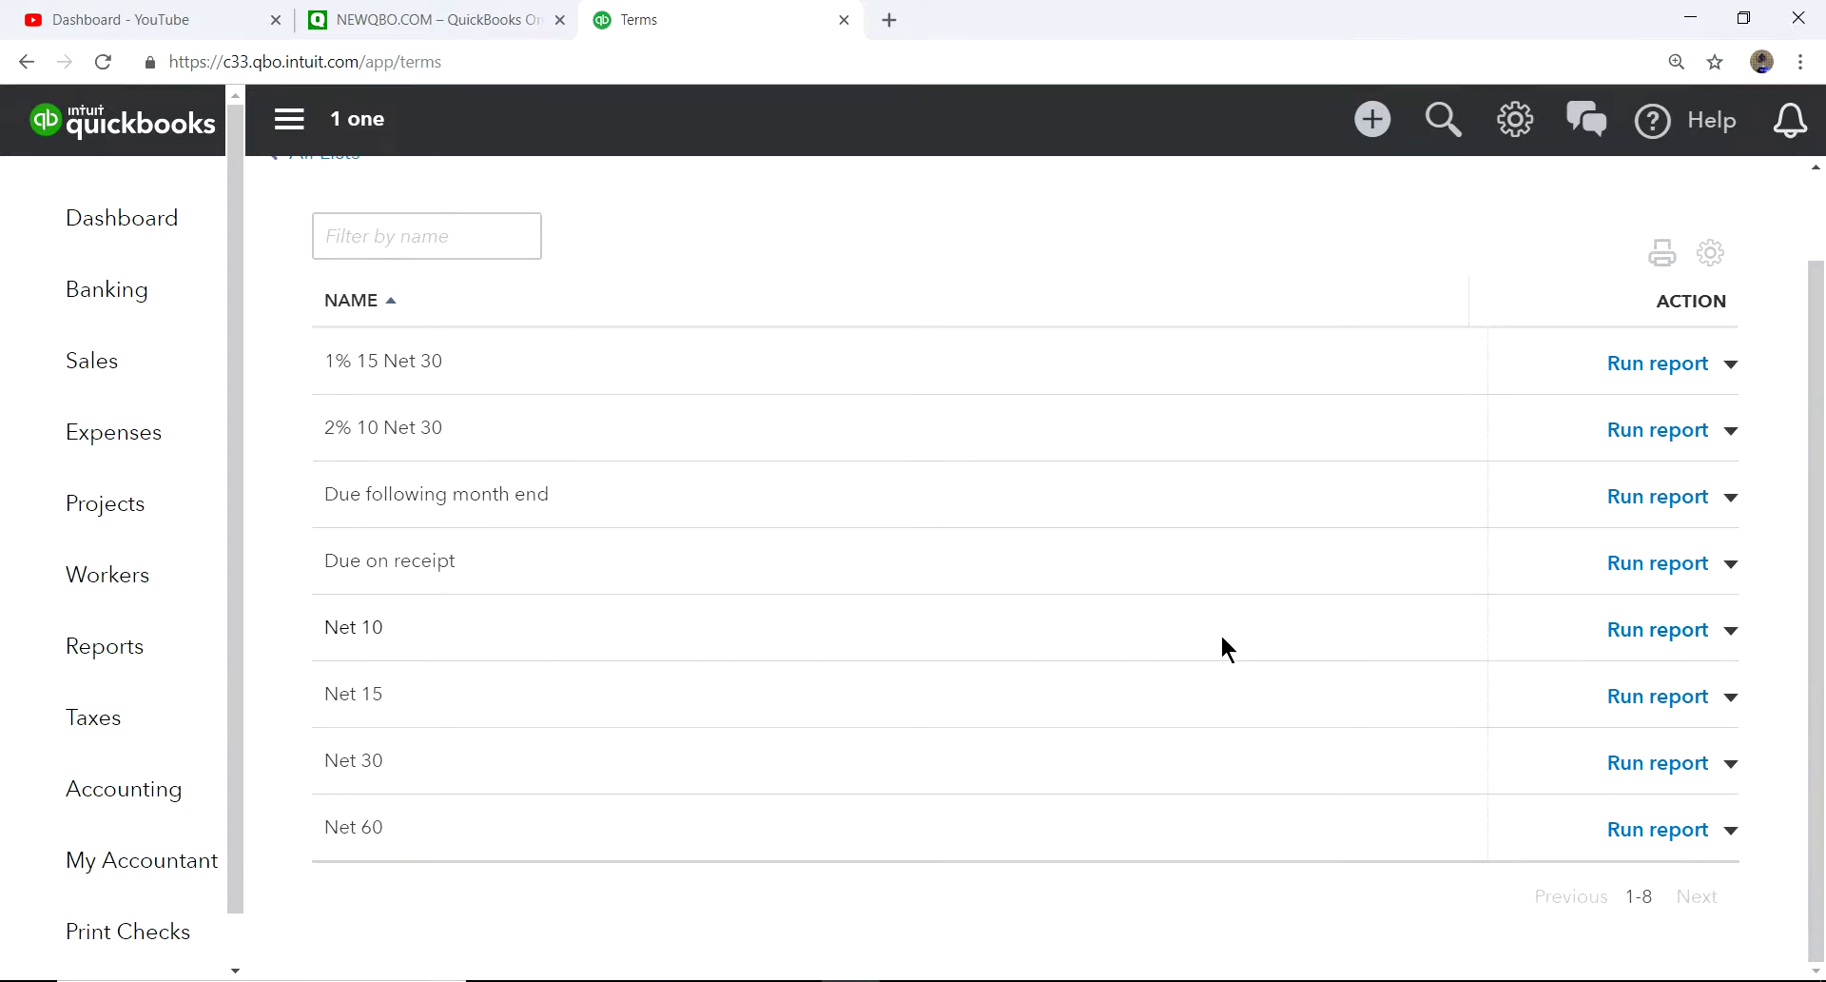
pyautogui.scroll(1, 1220, 632)
pyautogui.scroll(-1, 1214, 637)
# Step: Open the Net 10 term for editing to examine its due-date settings, then cancel
pyautogui.click(1730, 631)
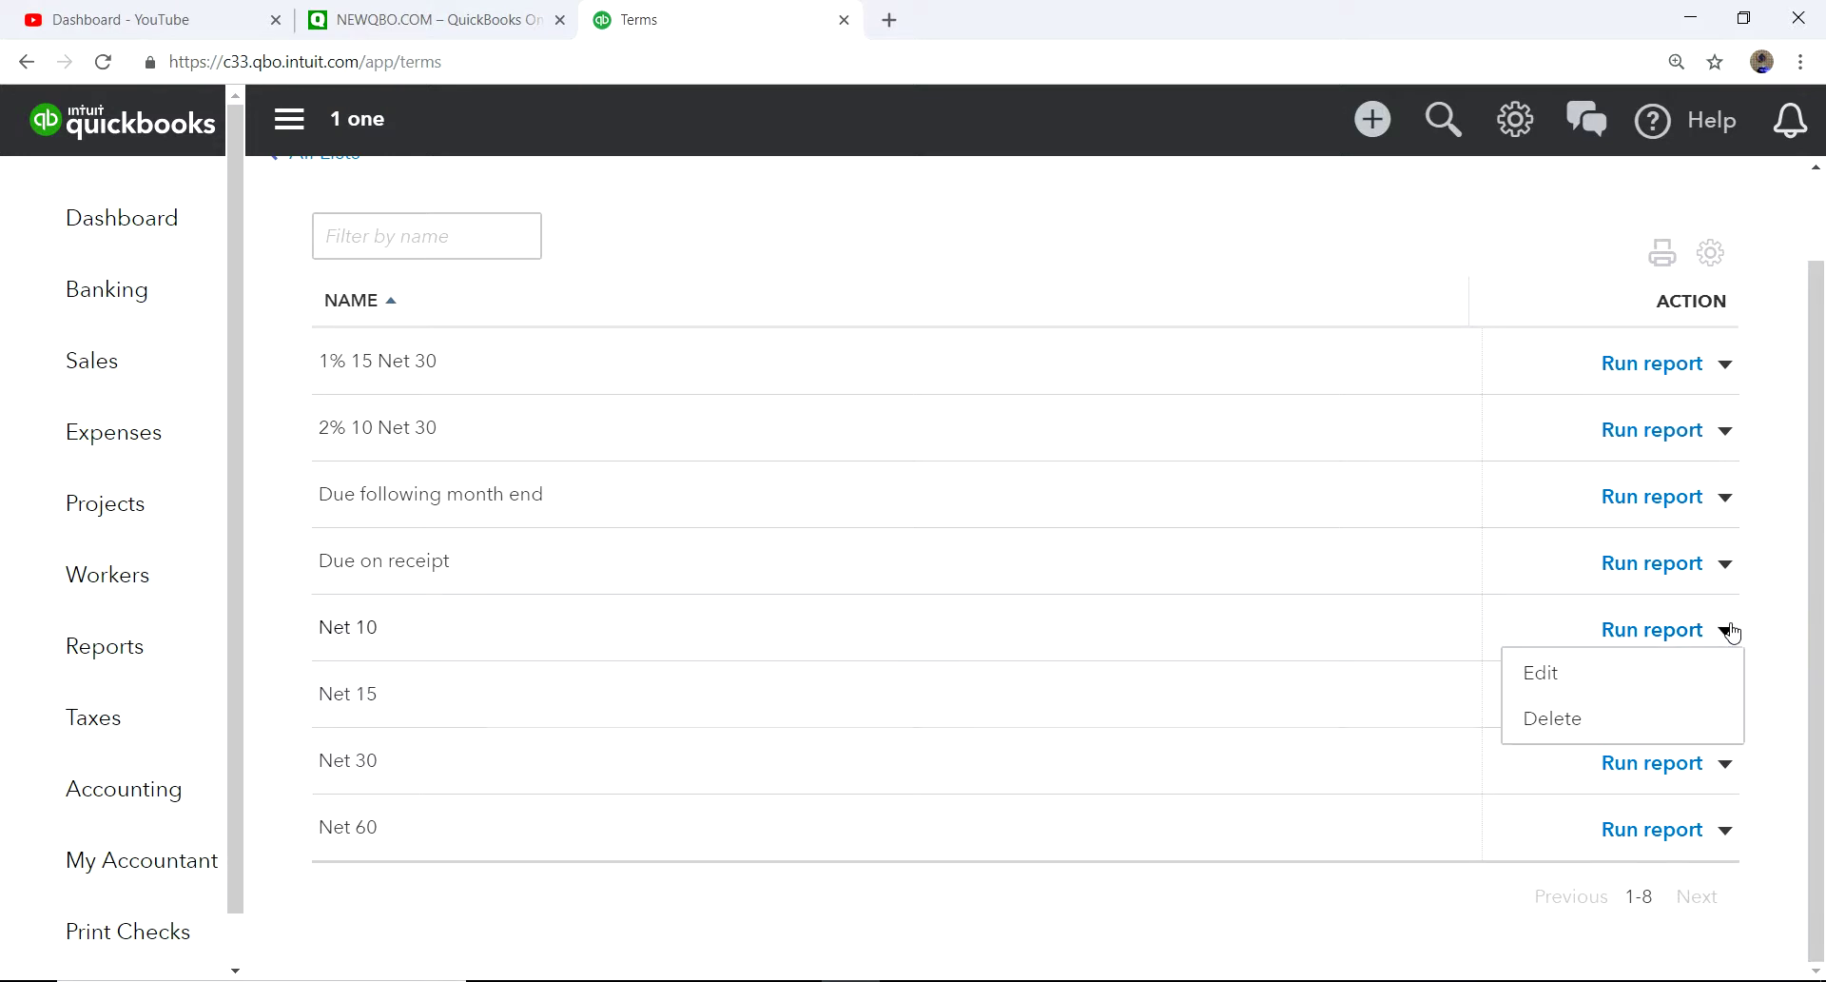
pyautogui.click(1540, 677)
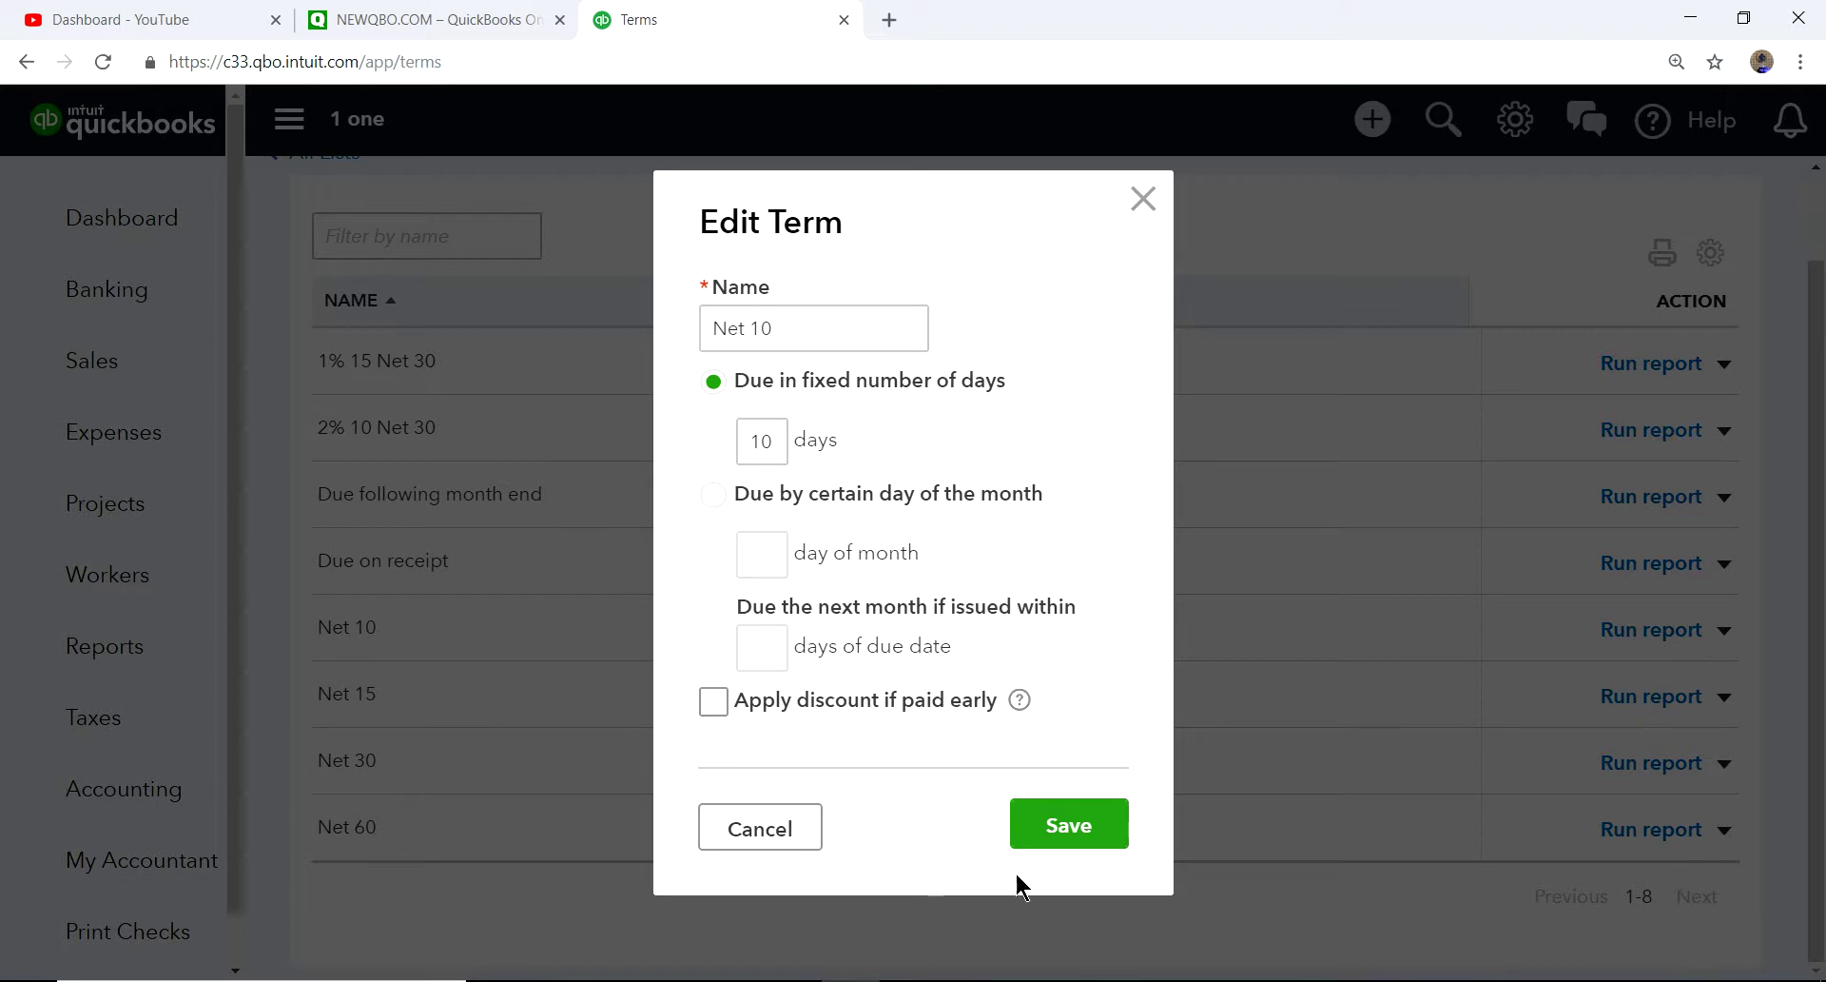
pyautogui.click(776, 835)
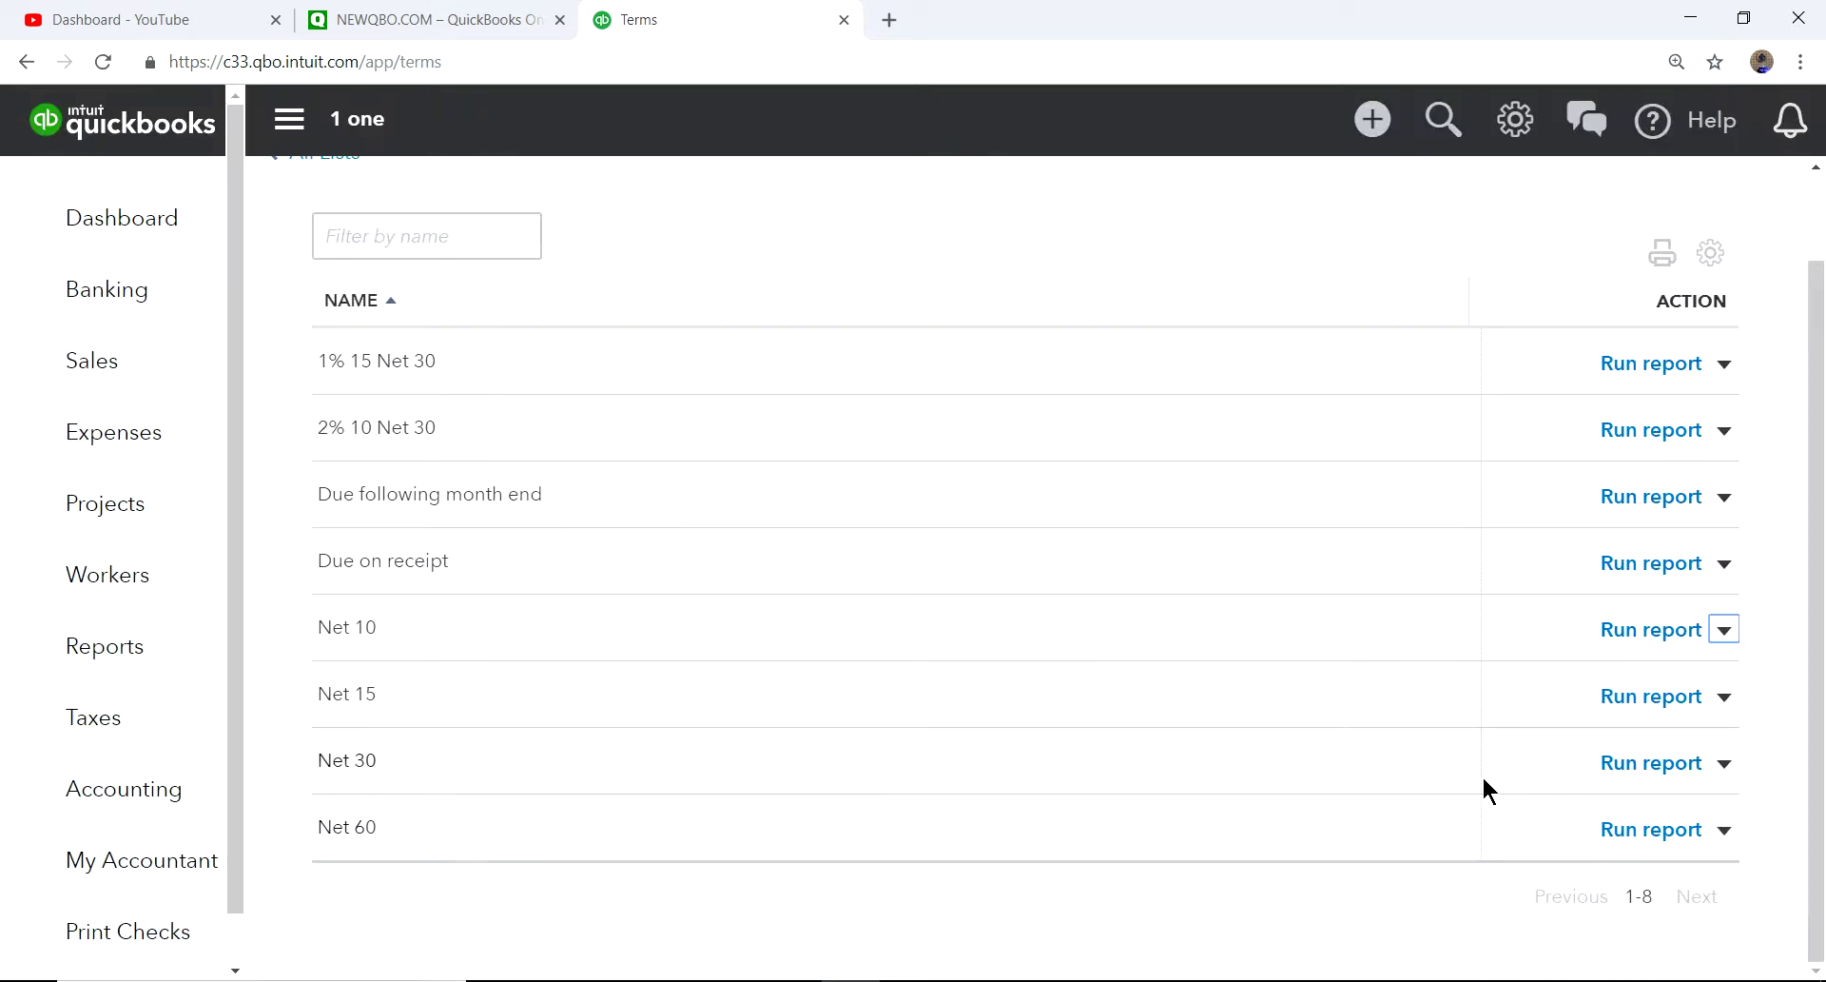
# Step: Turn off the early-payment discount for the Net 60 term and save the term
pyautogui.click(1723, 837)
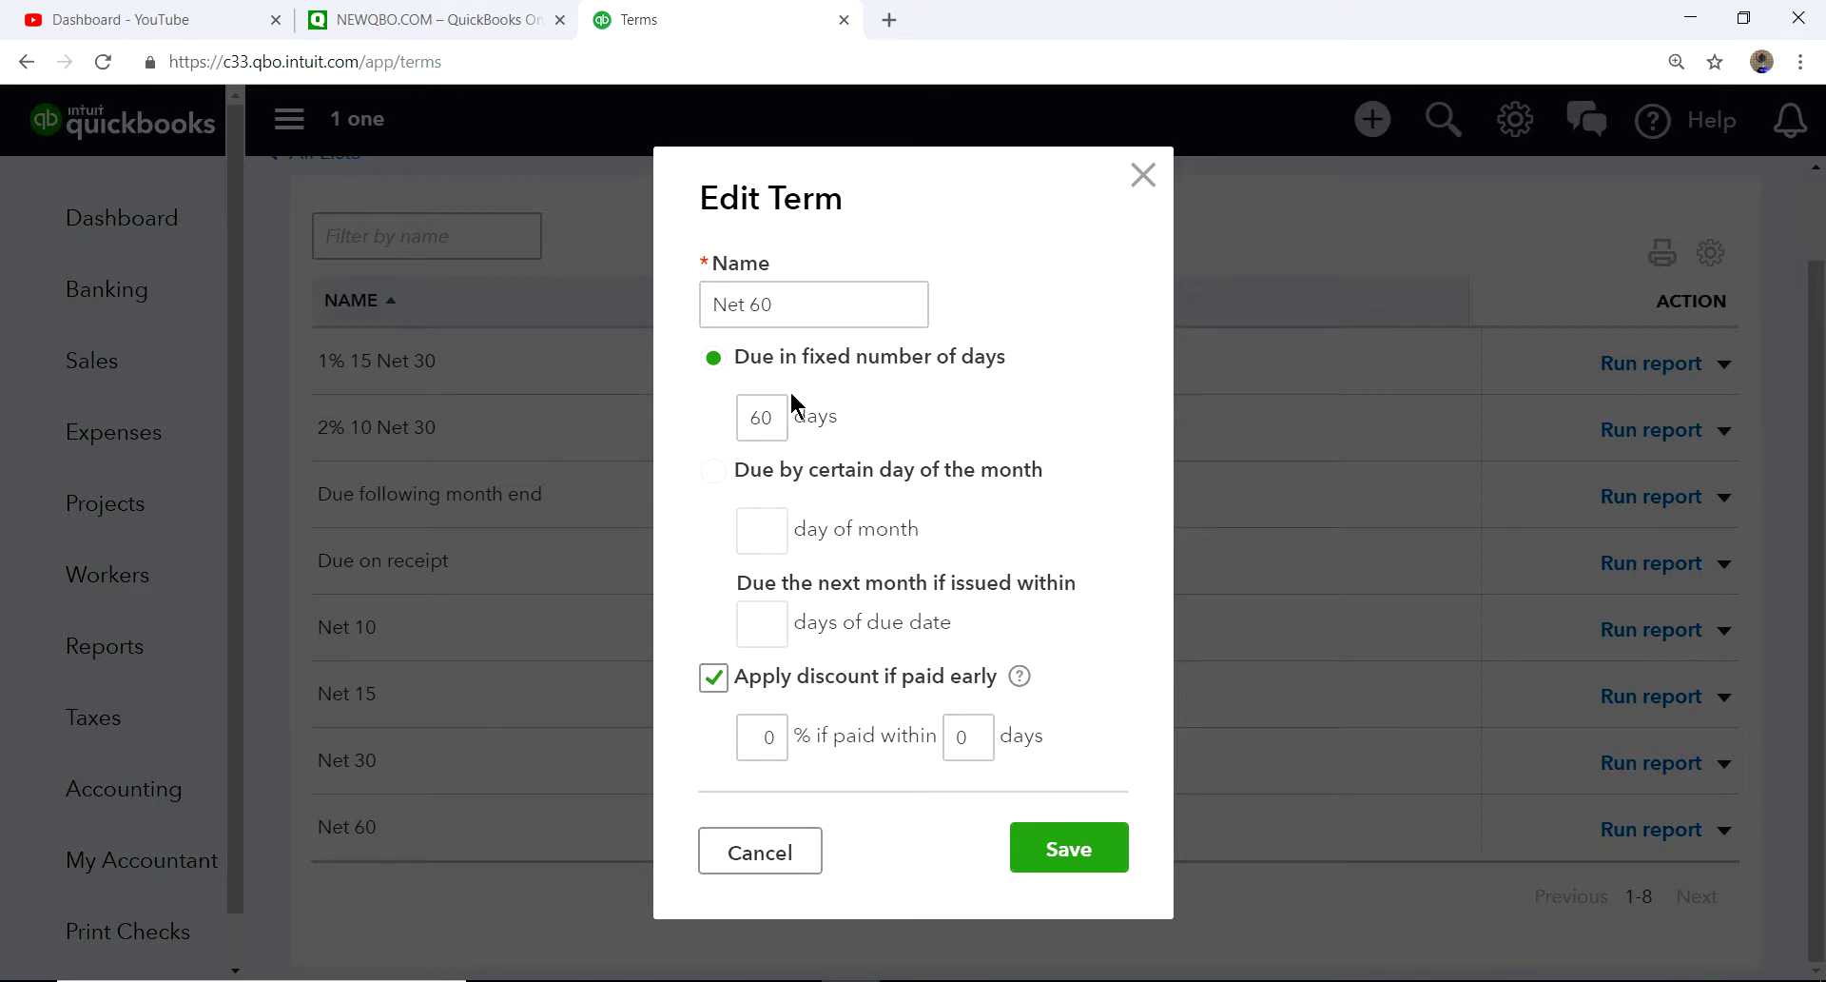
pyautogui.click(716, 674)
pyautogui.click(1071, 804)
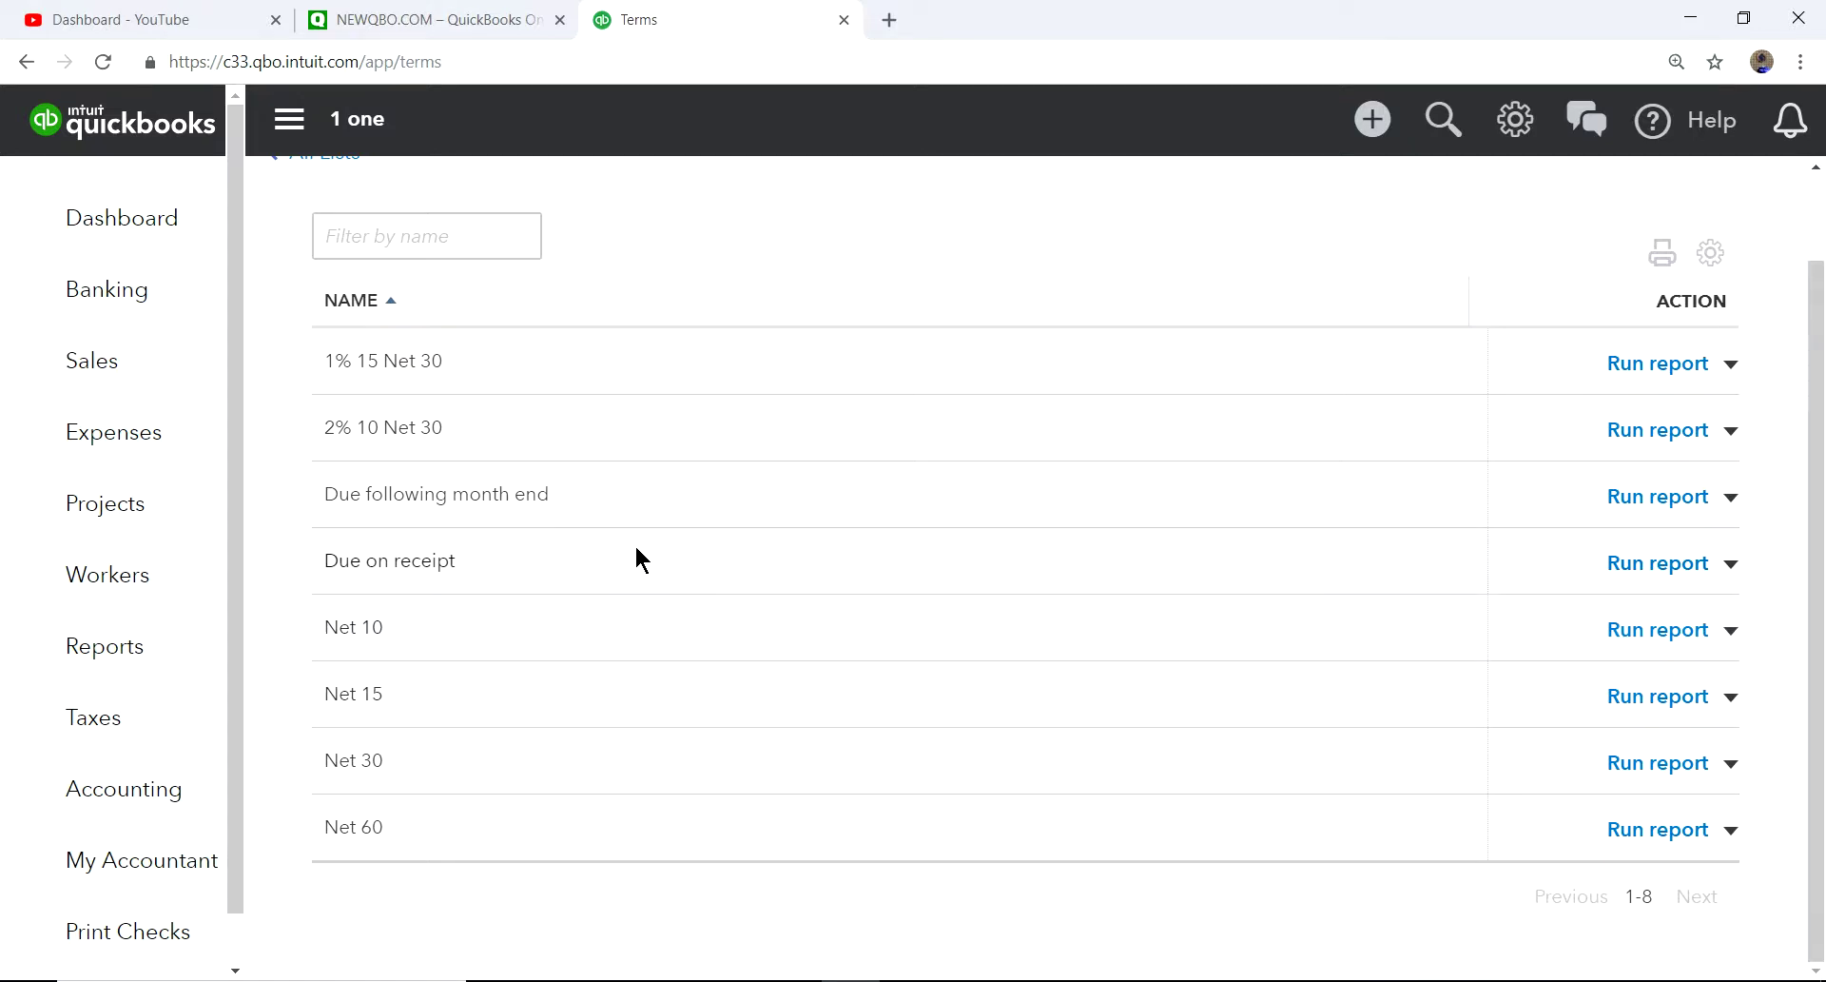
# Step: Open the Due on receipt term for editing to examine its due days, then close it
pyautogui.click(1733, 563)
pyautogui.click(1538, 603)
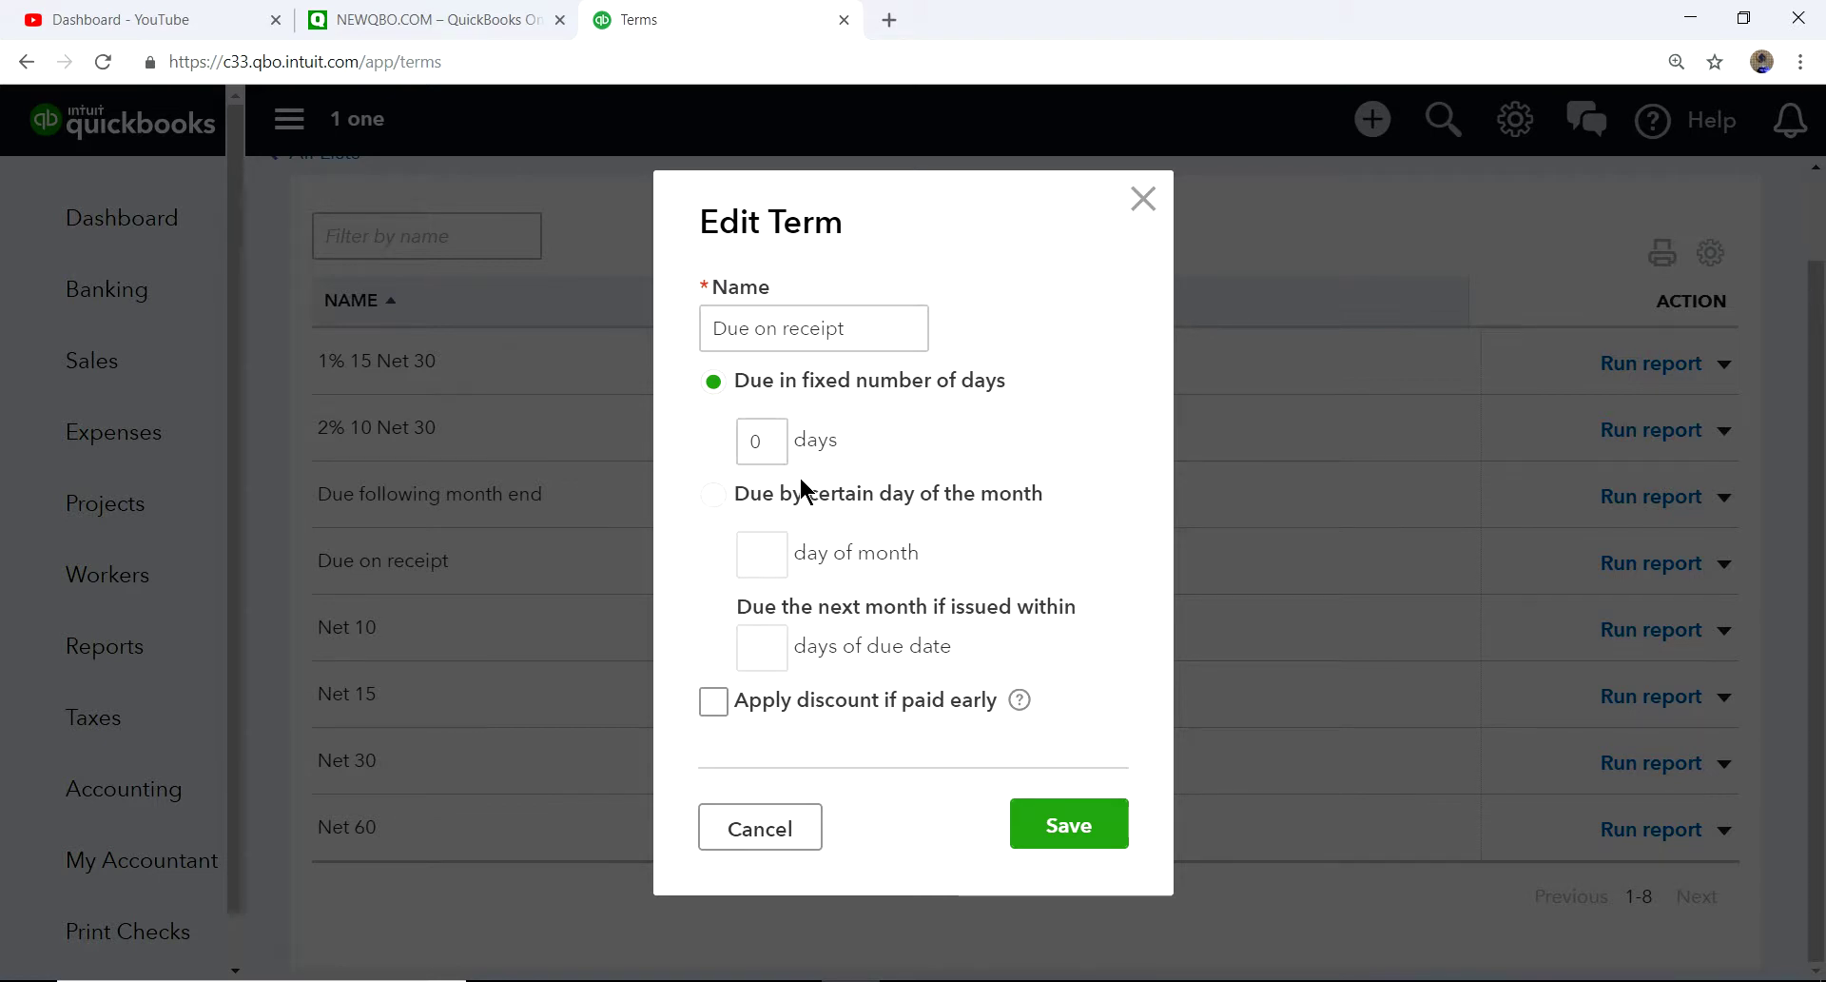
pyautogui.click(1142, 198)
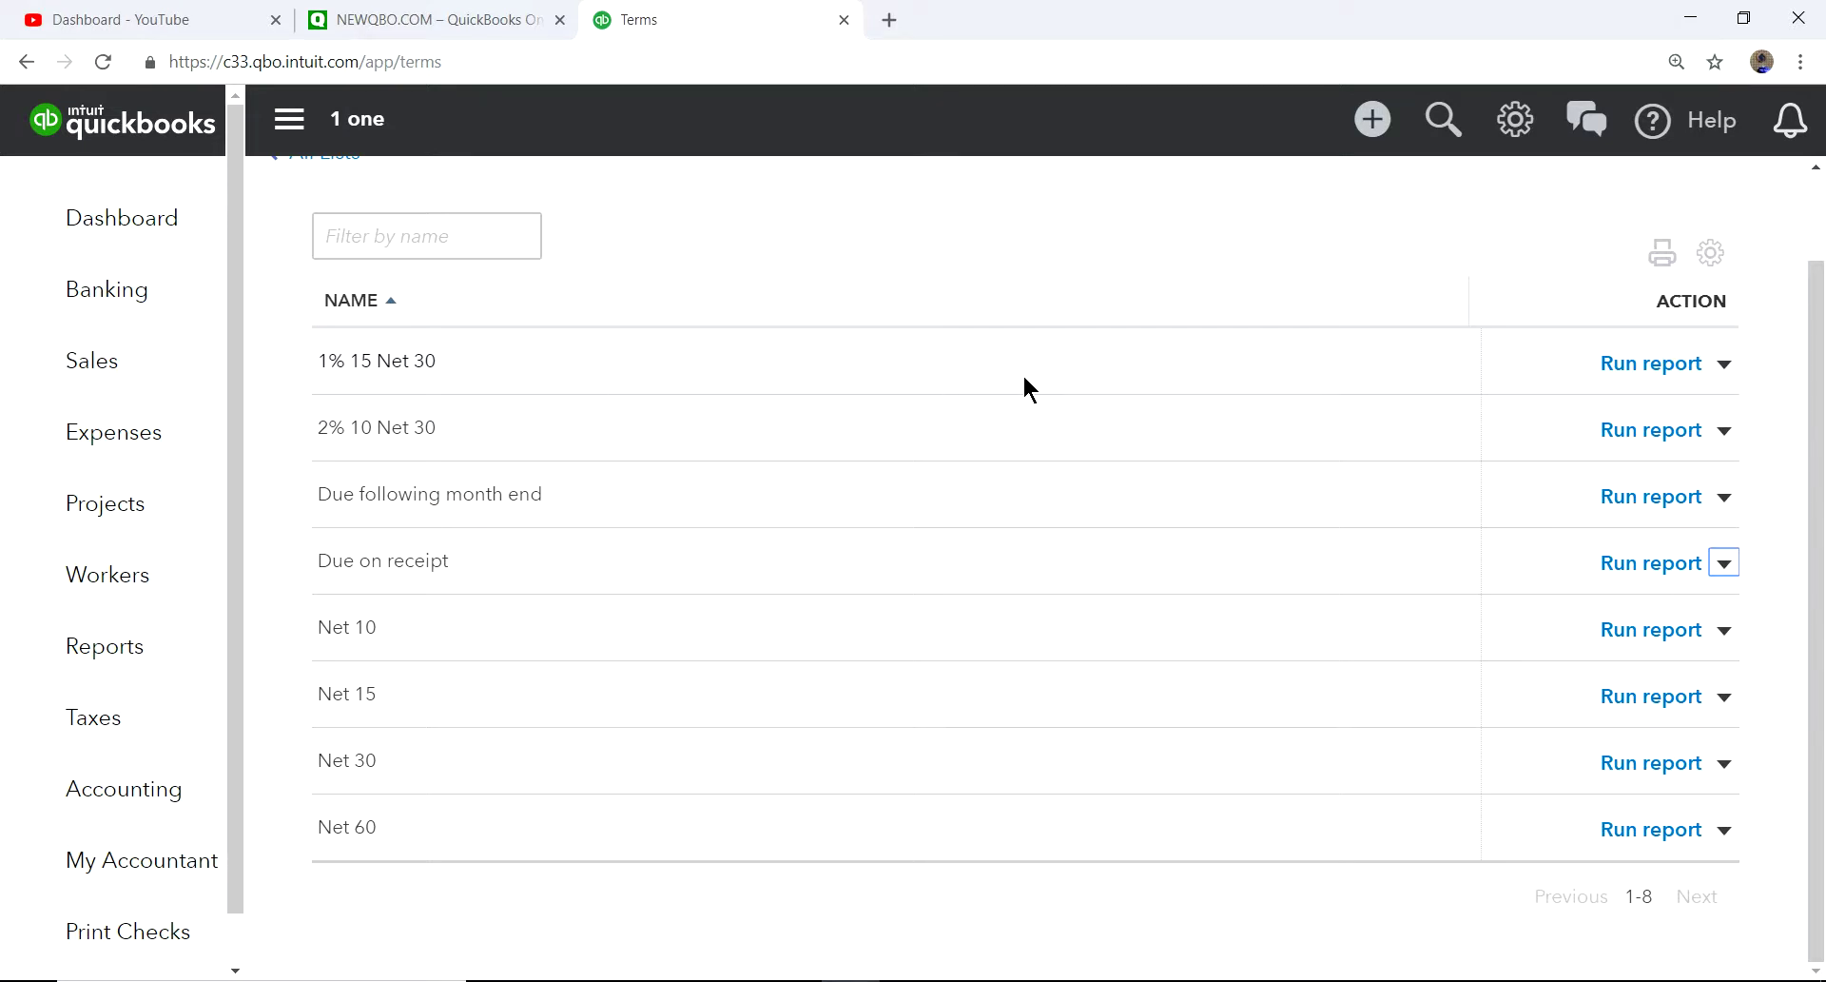
# Step: Open the 1% 15 Net 30 term for editing to examine its early-payment discount settings, then cancel
pyautogui.click(1727, 372)
pyautogui.click(1551, 418)
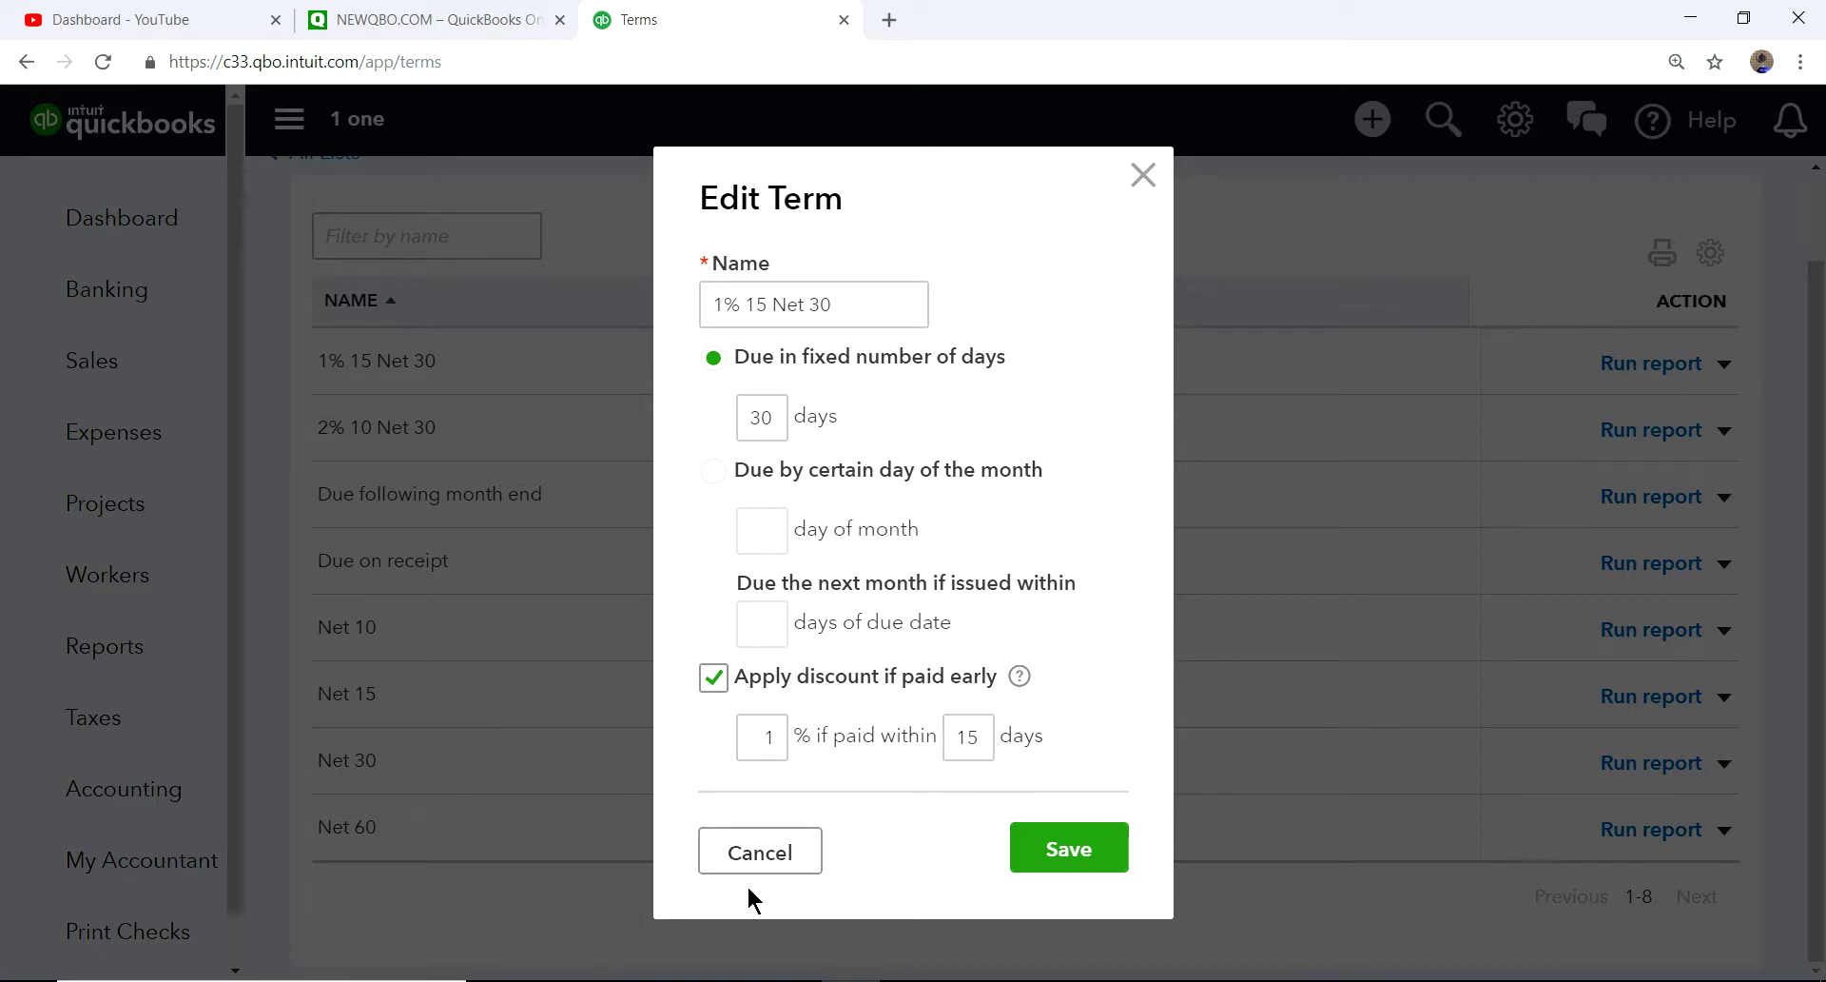
pyautogui.click(756, 851)
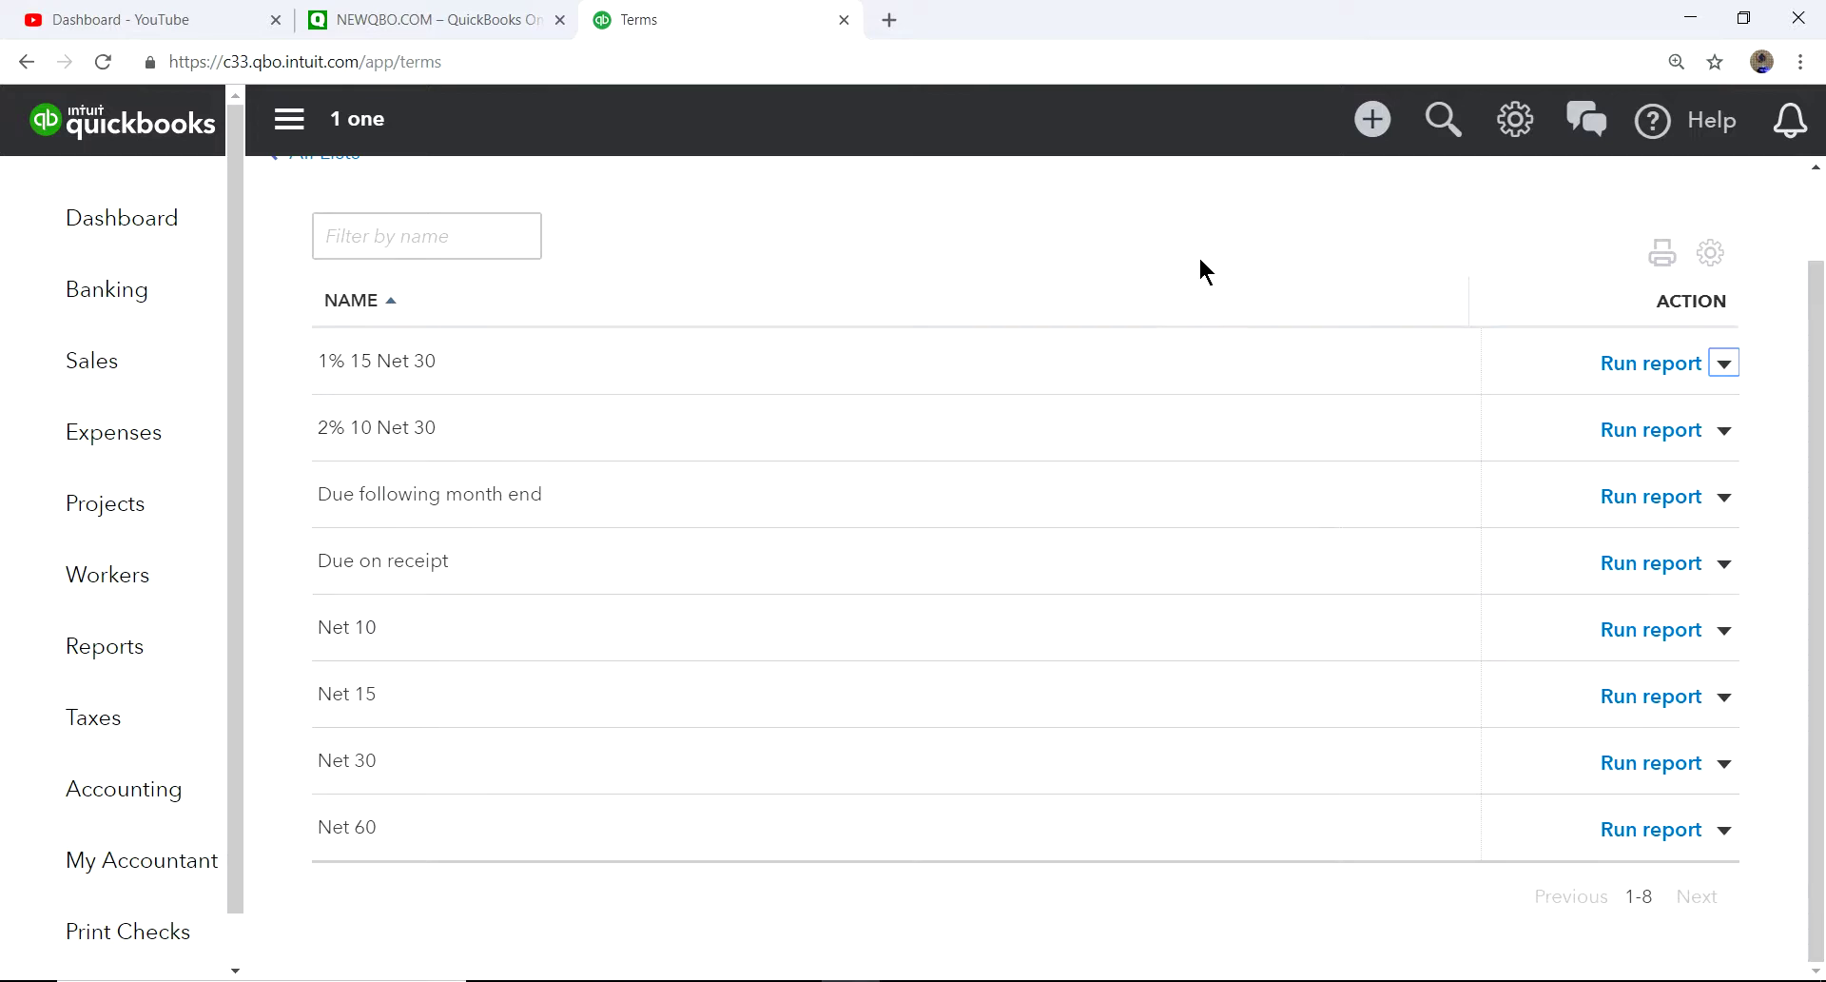
# Step: View the preferred invoice terms choices in the company's sales form settings, then close the settings
pyautogui.click(1514, 112)
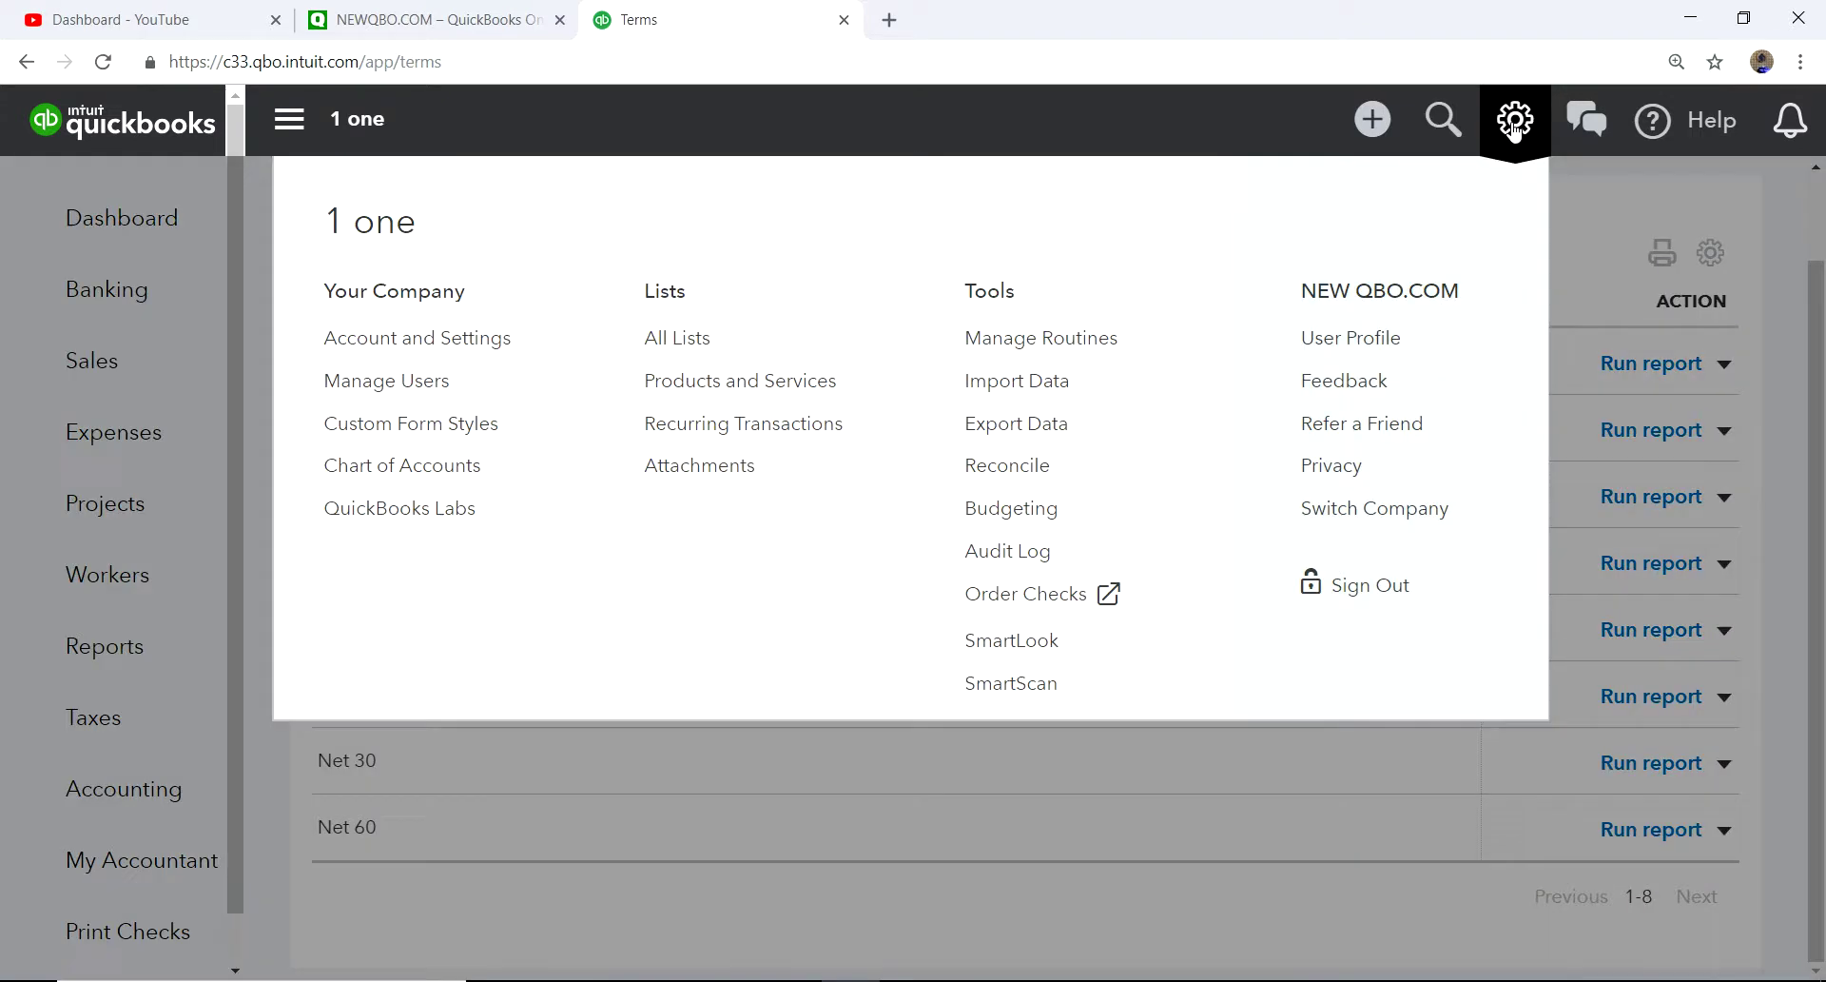
pyautogui.click(445, 356)
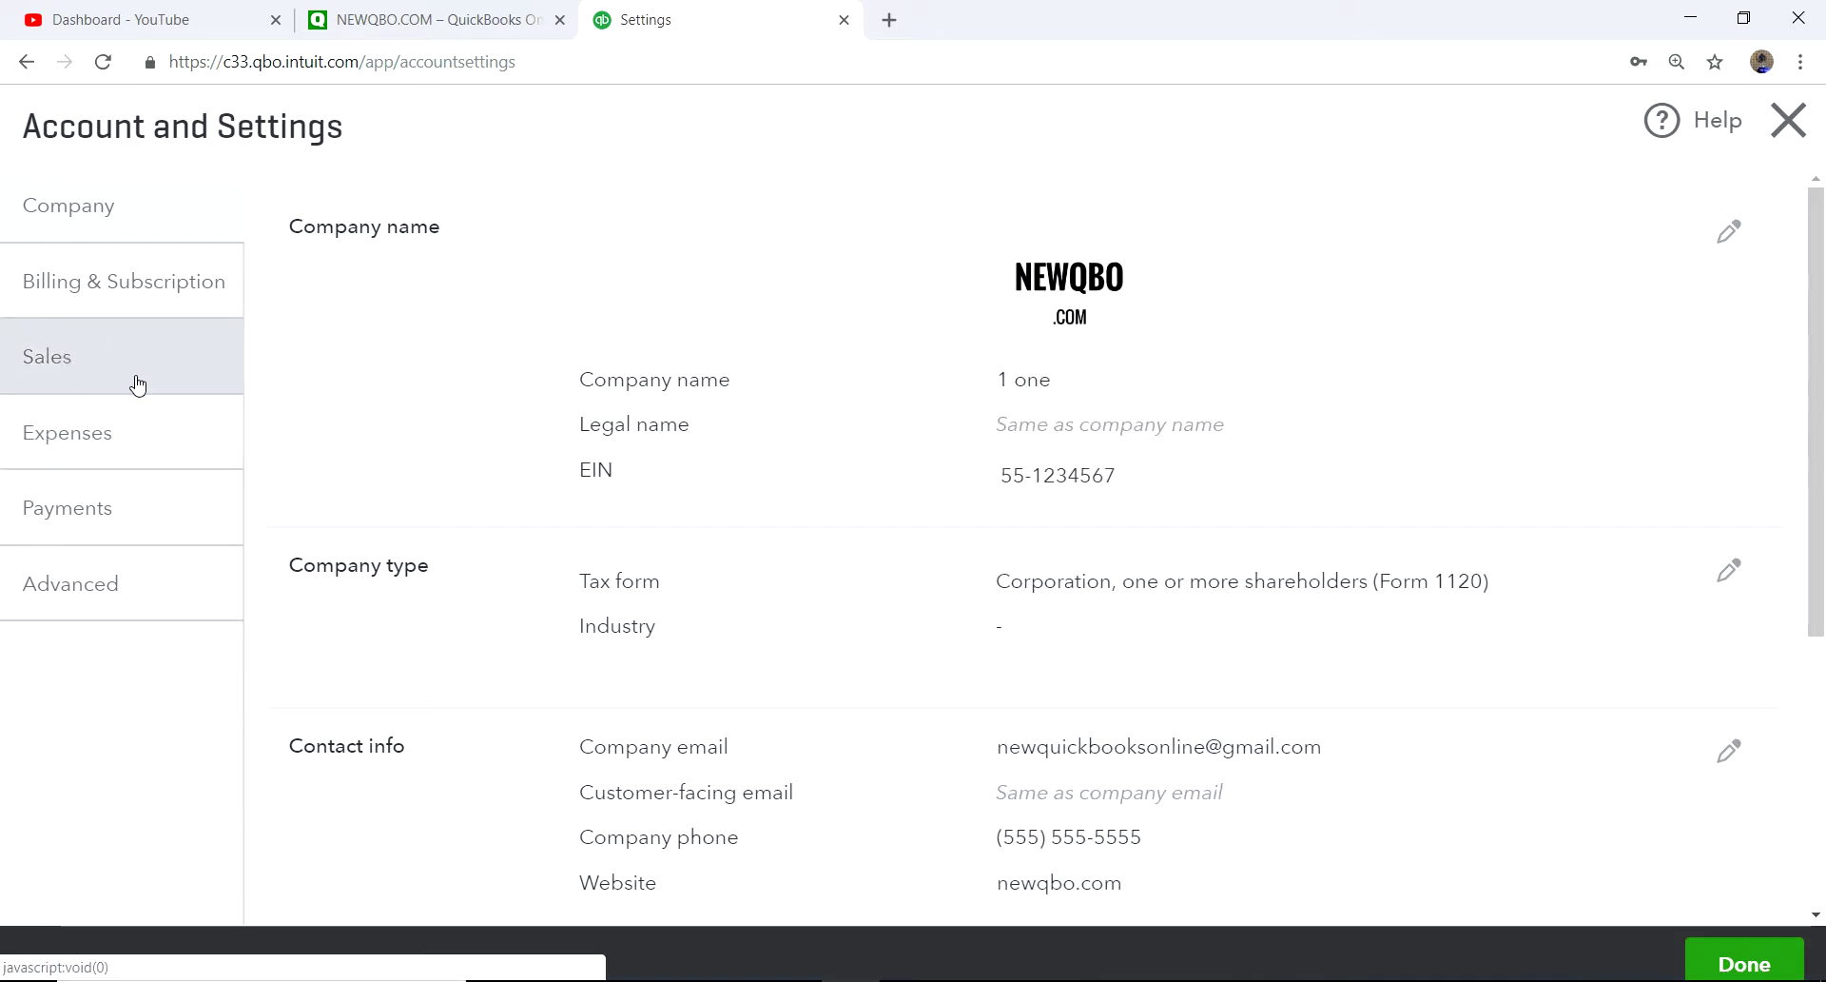
pyautogui.click(55, 359)
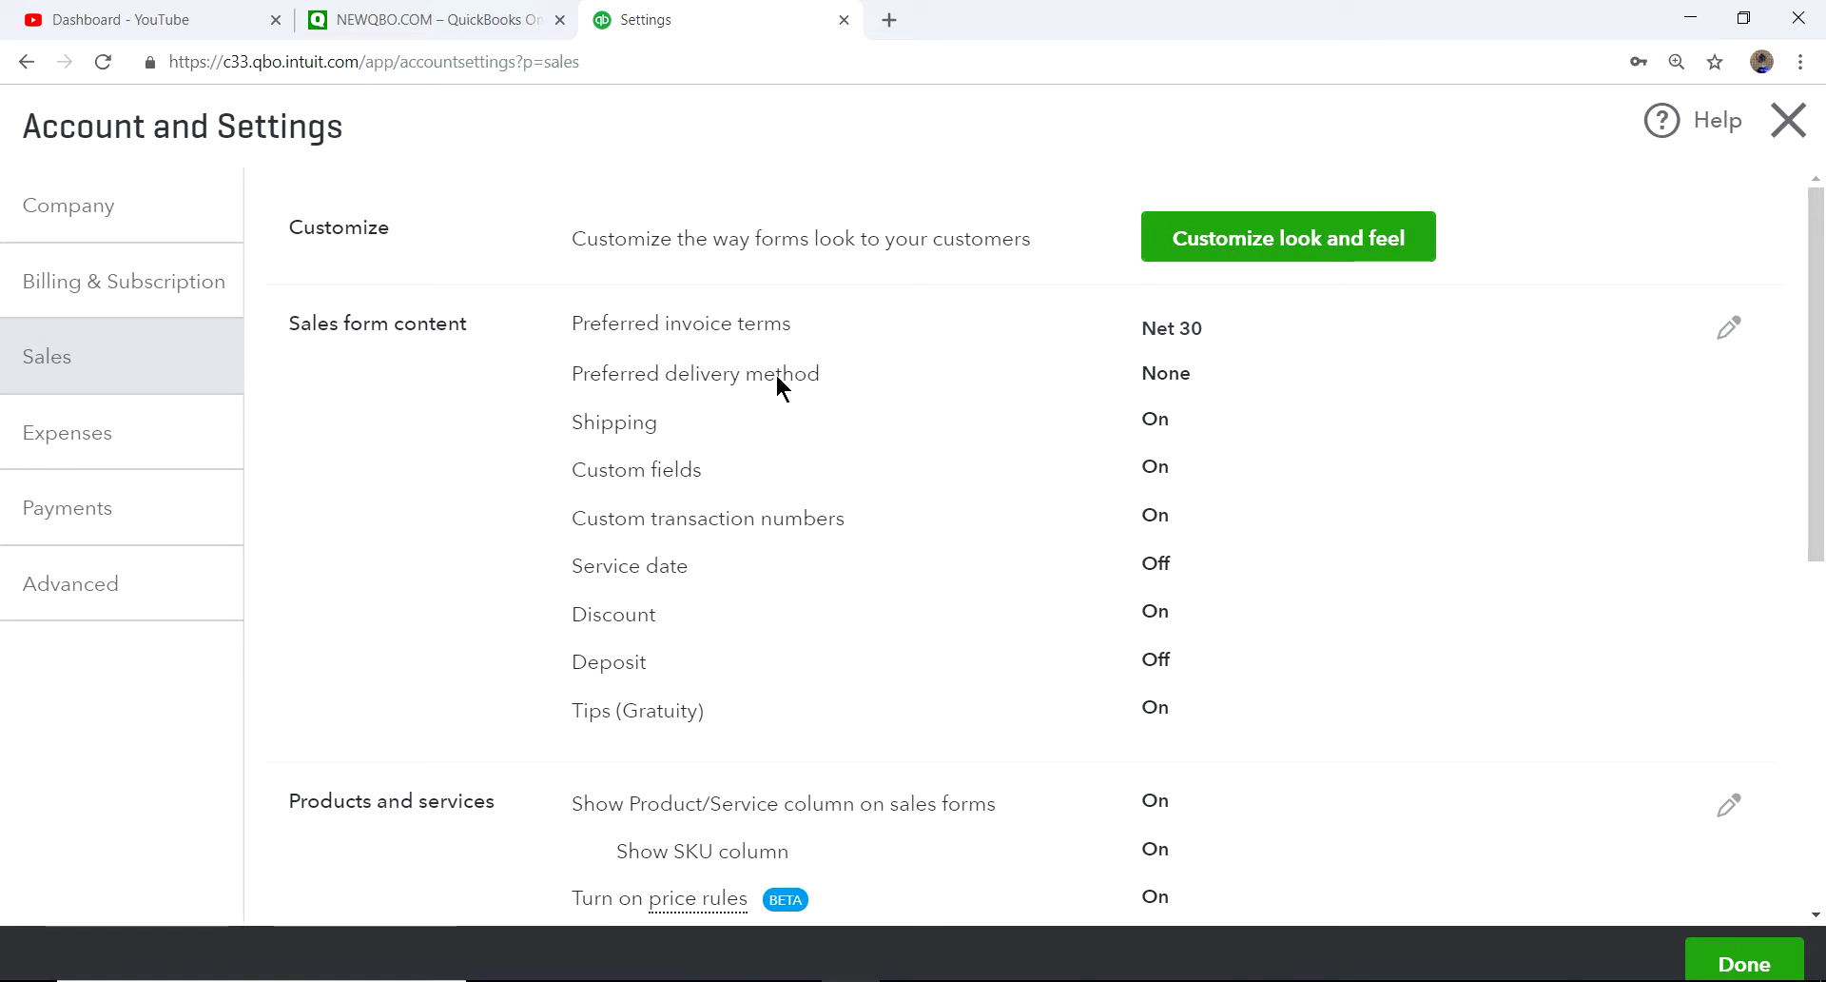
pyautogui.click(927, 332)
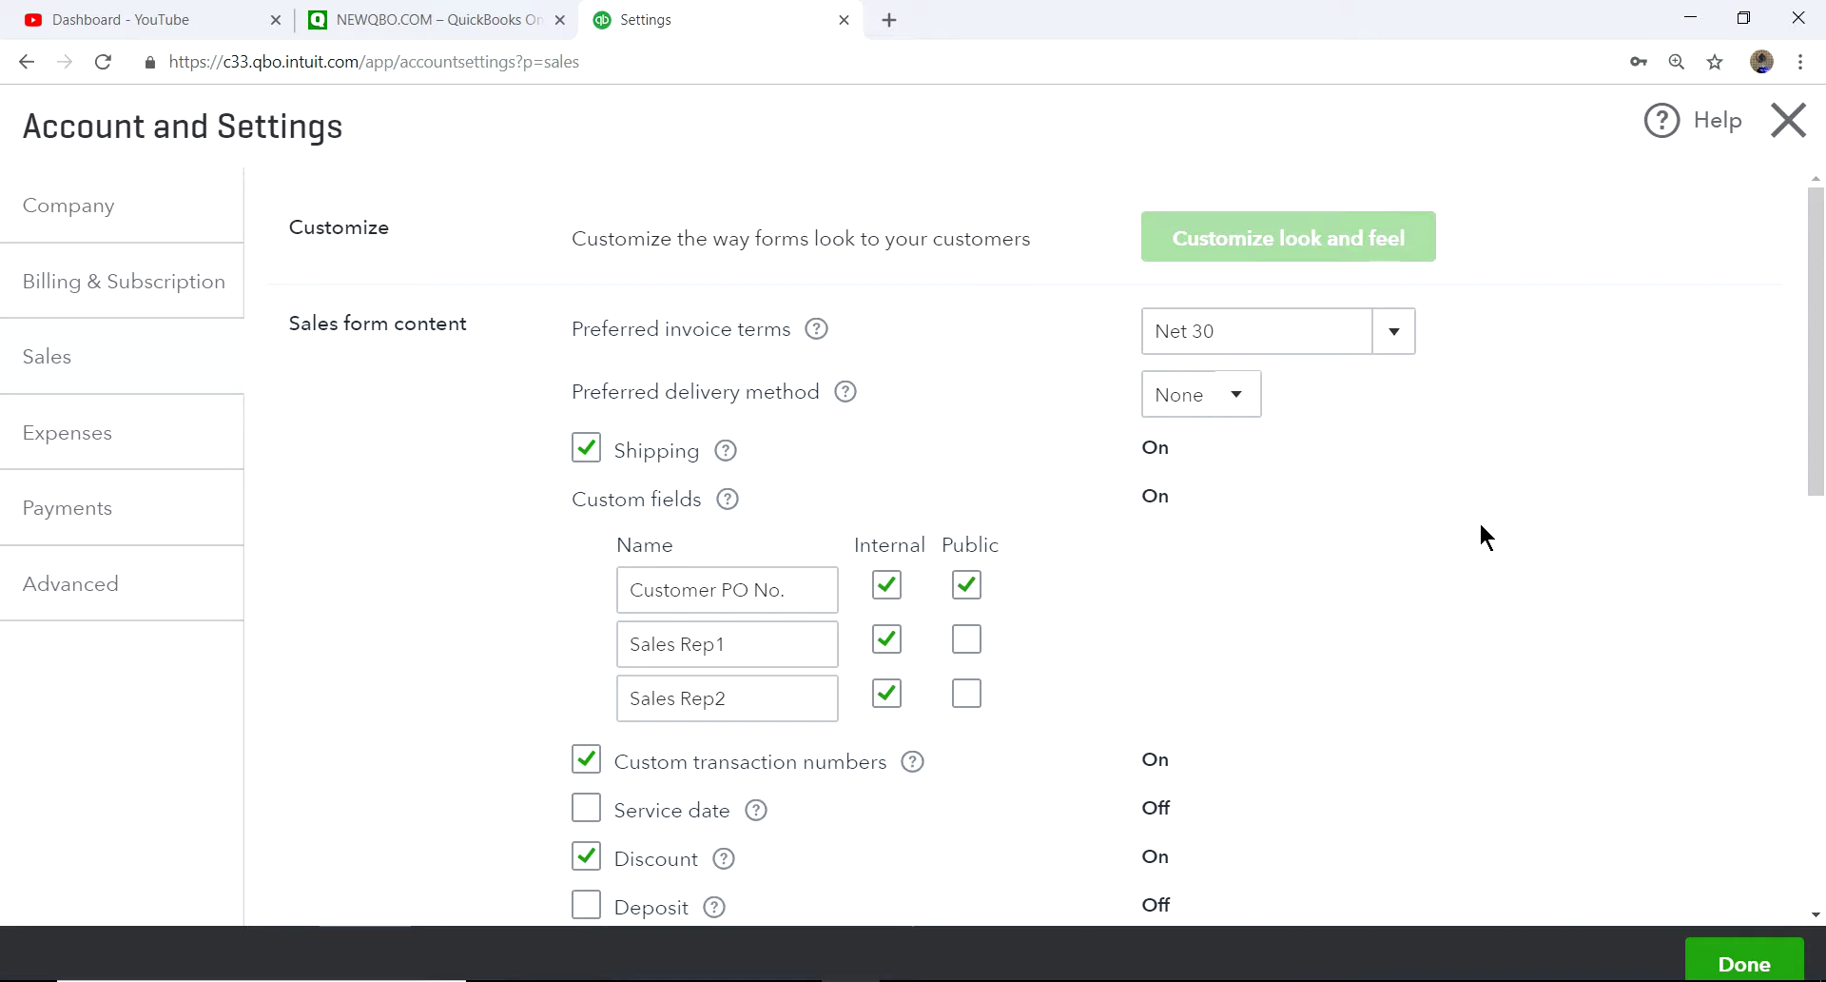
pyautogui.click(1396, 339)
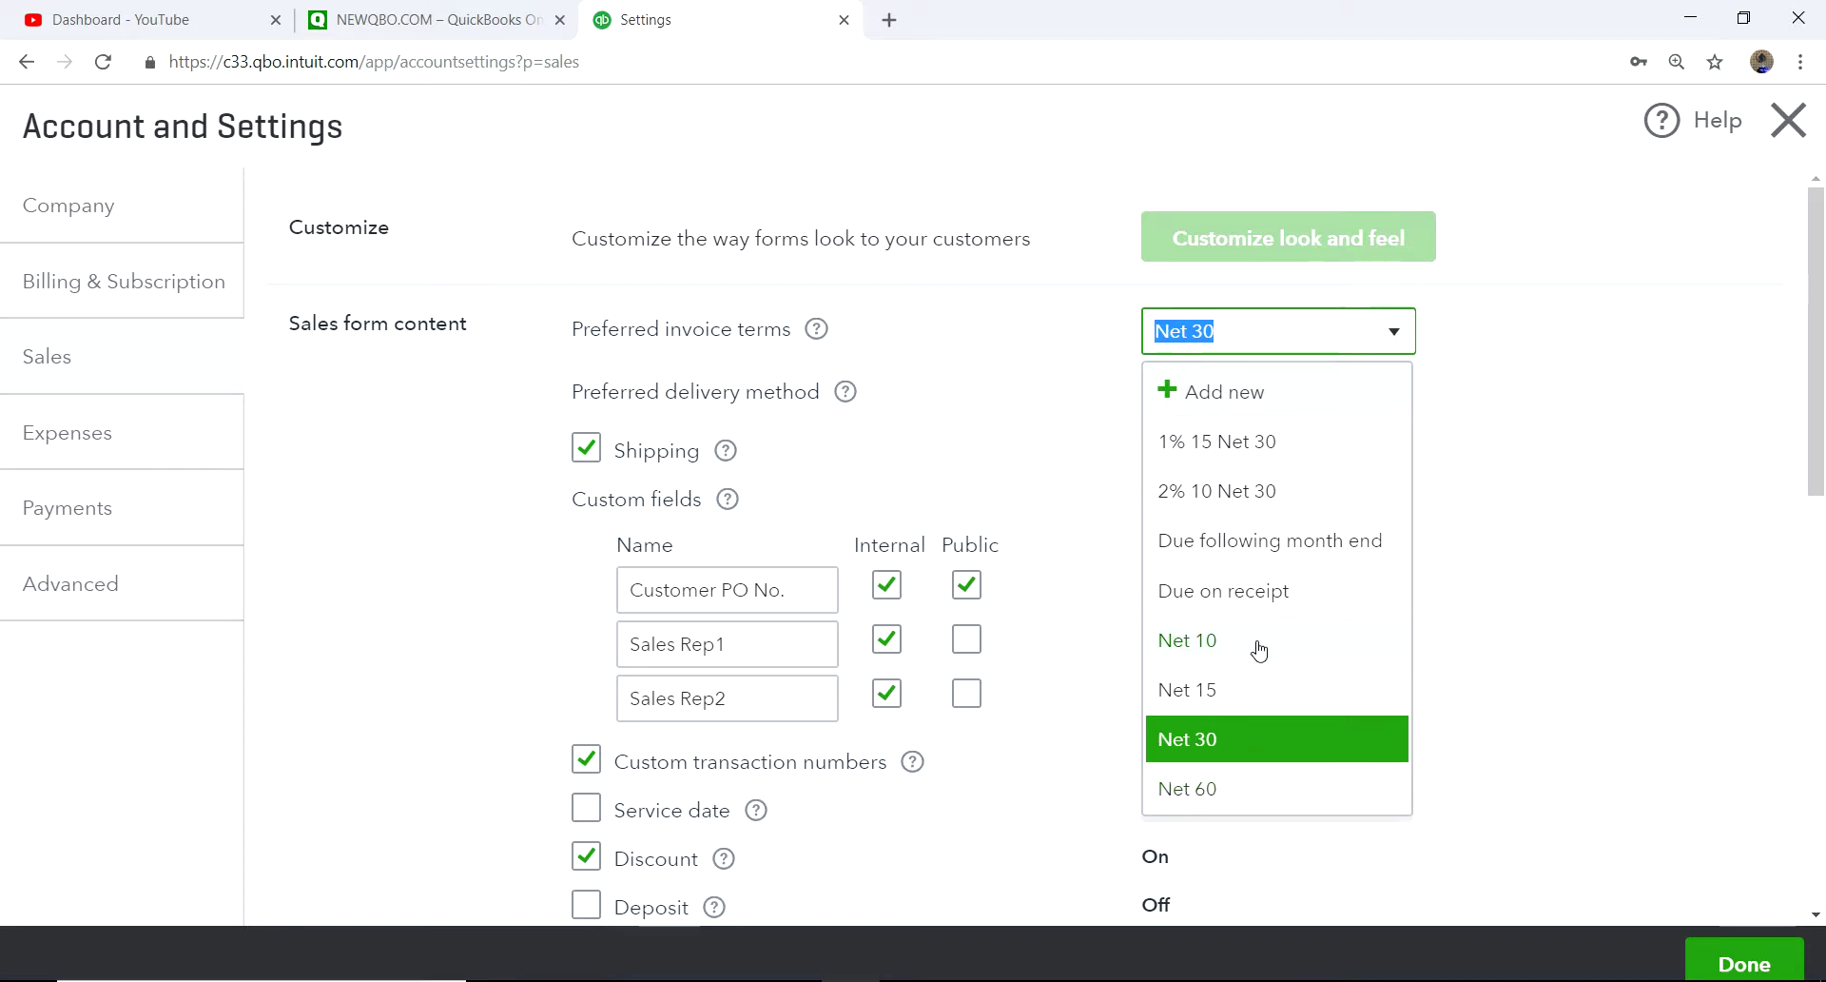
pyautogui.click(1520, 542)
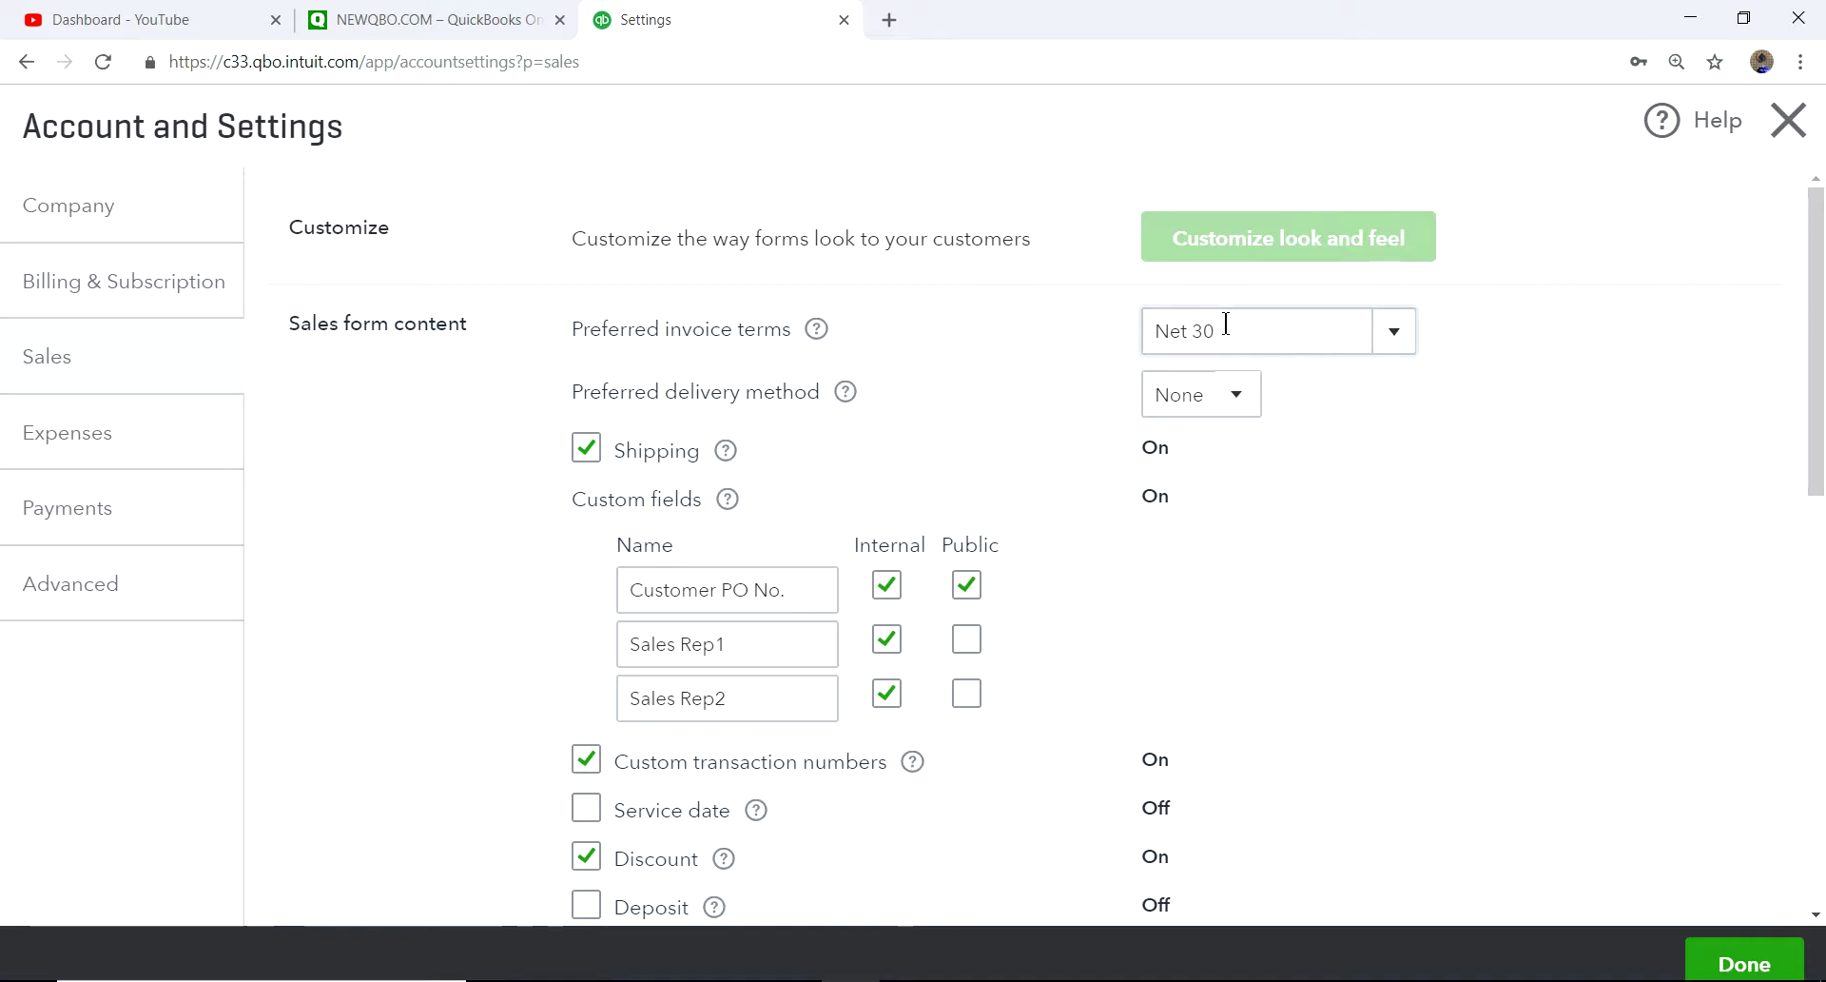
pyautogui.click(1789, 121)
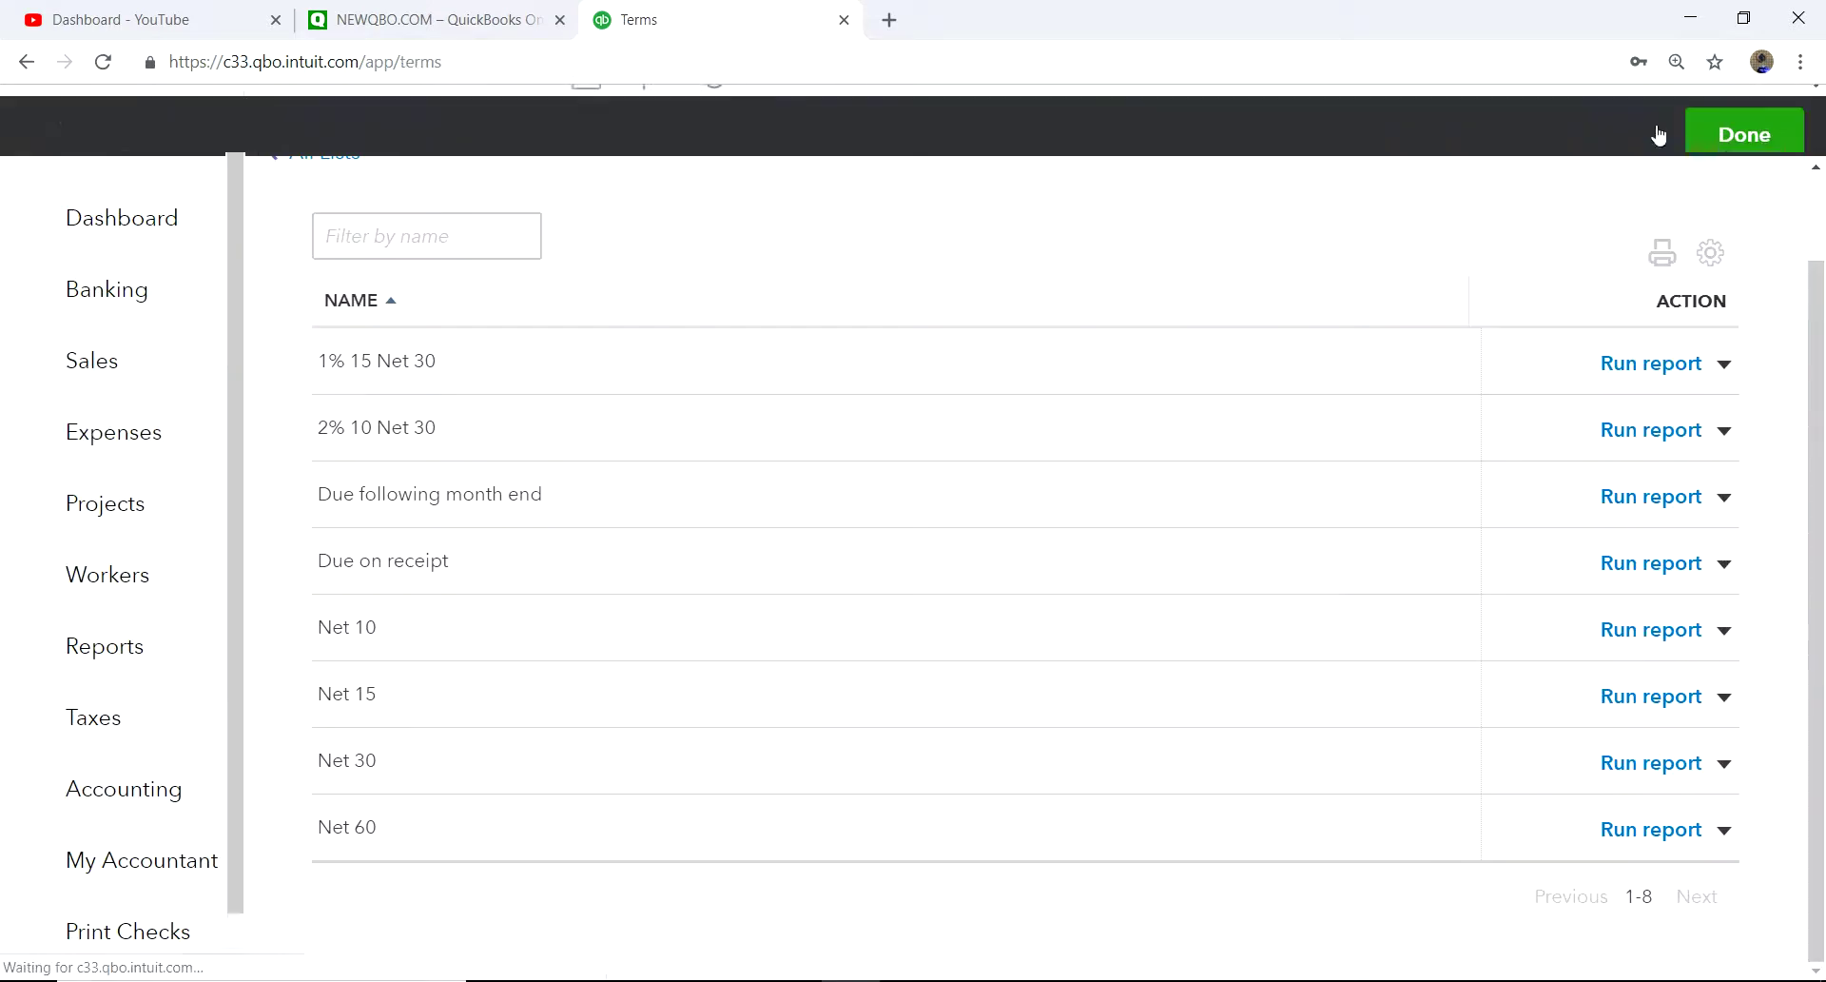
# Step: Start a new invoice for the AA4-101 project of customer AA4, hide the linked-transaction suggestions, and keep the unsaved invoice open
pyautogui.click(1373, 119)
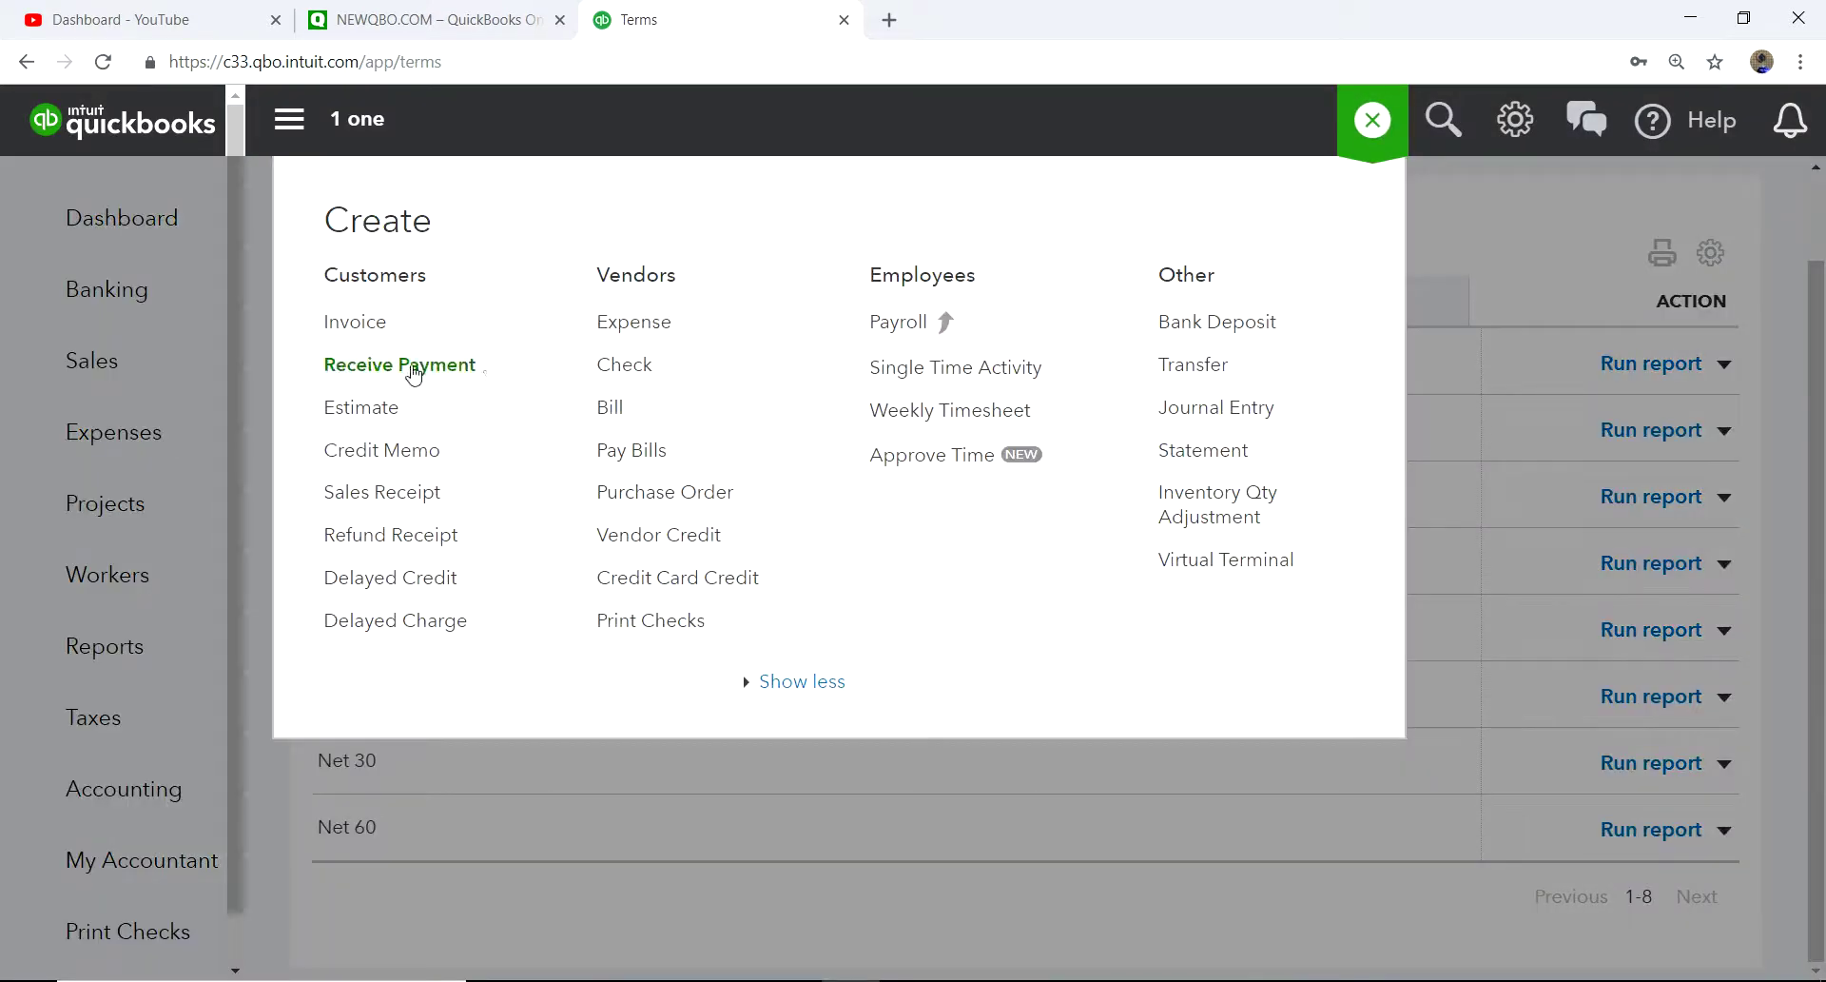
pyautogui.click(345, 325)
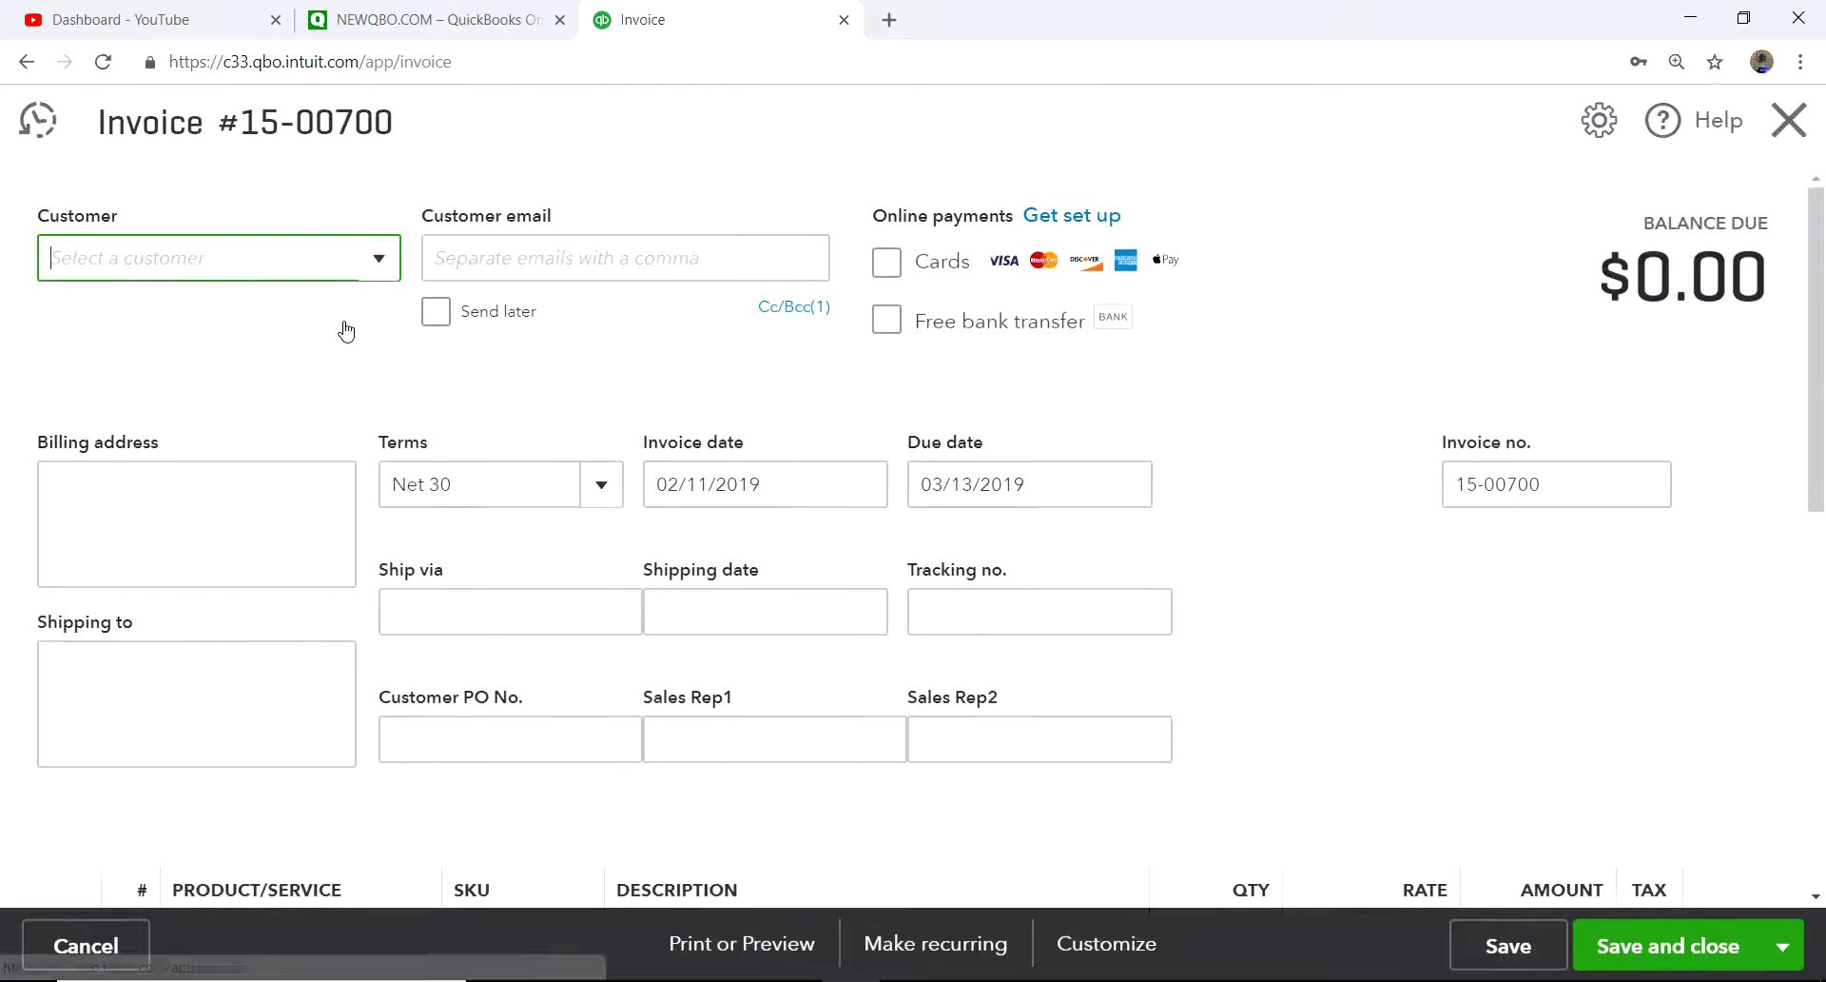
pyautogui.click(376, 258)
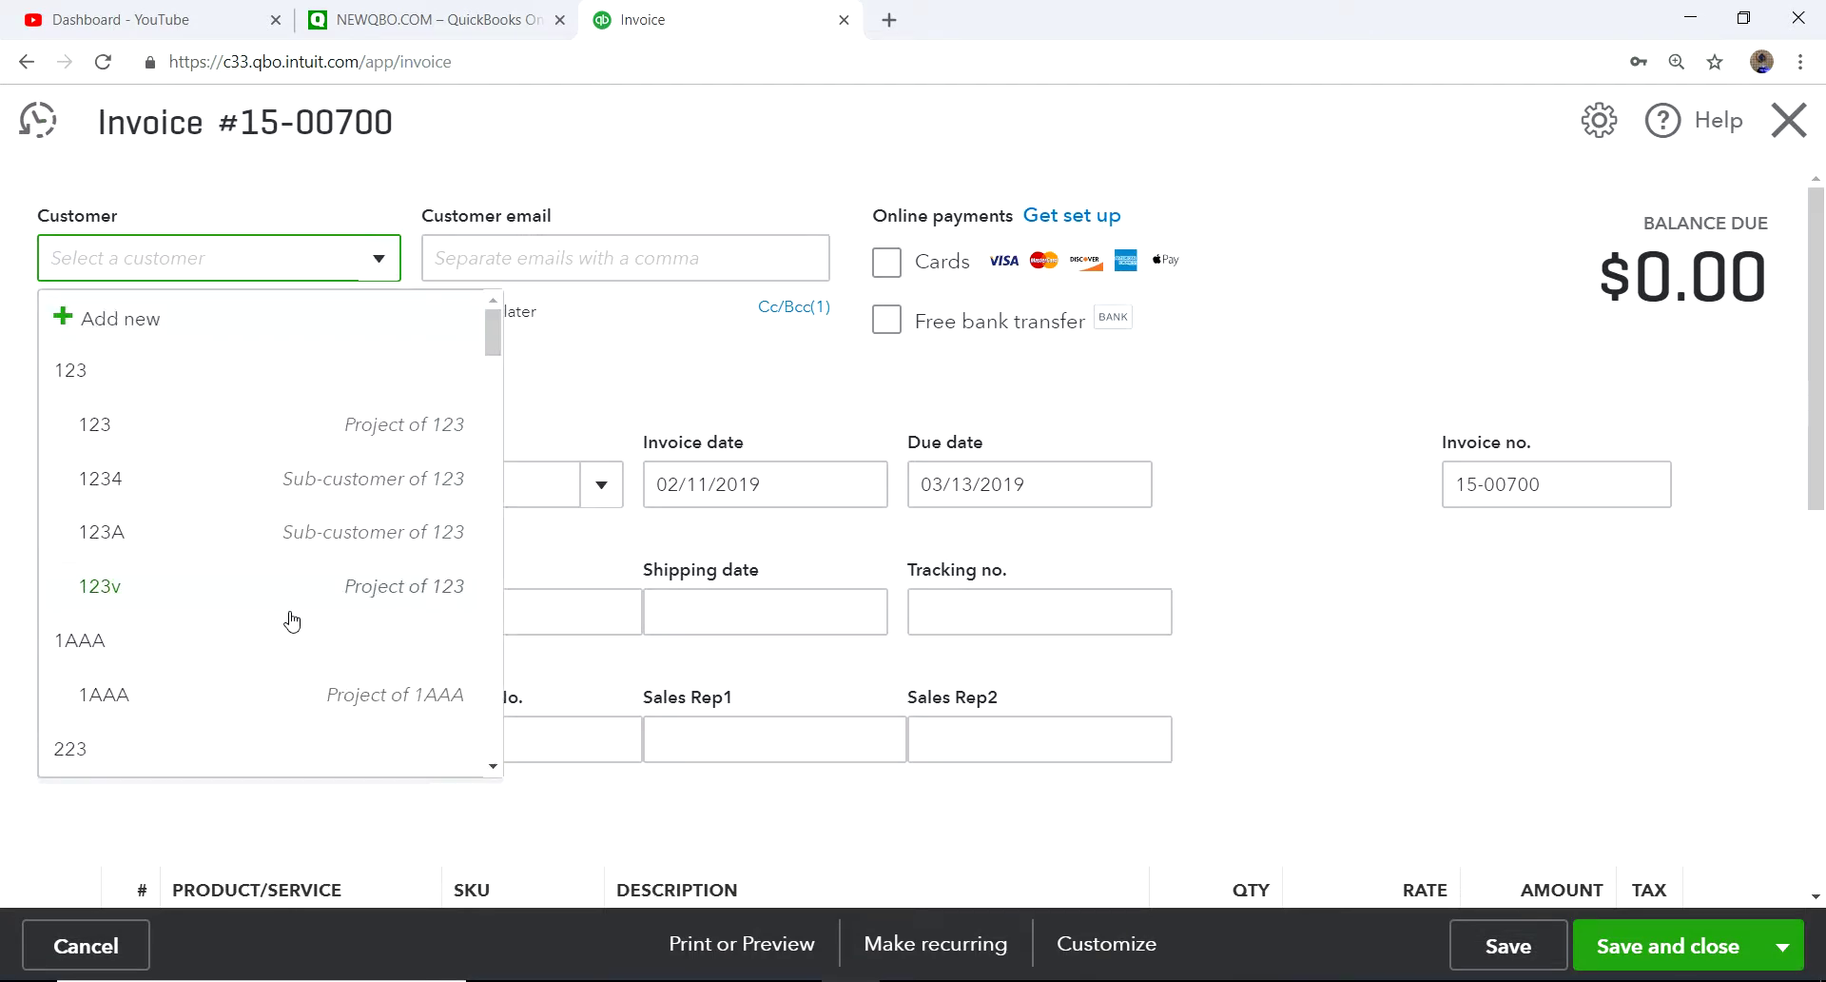
pyautogui.scroll(-5, 276, 638)
pyautogui.scroll(-3, 245, 725)
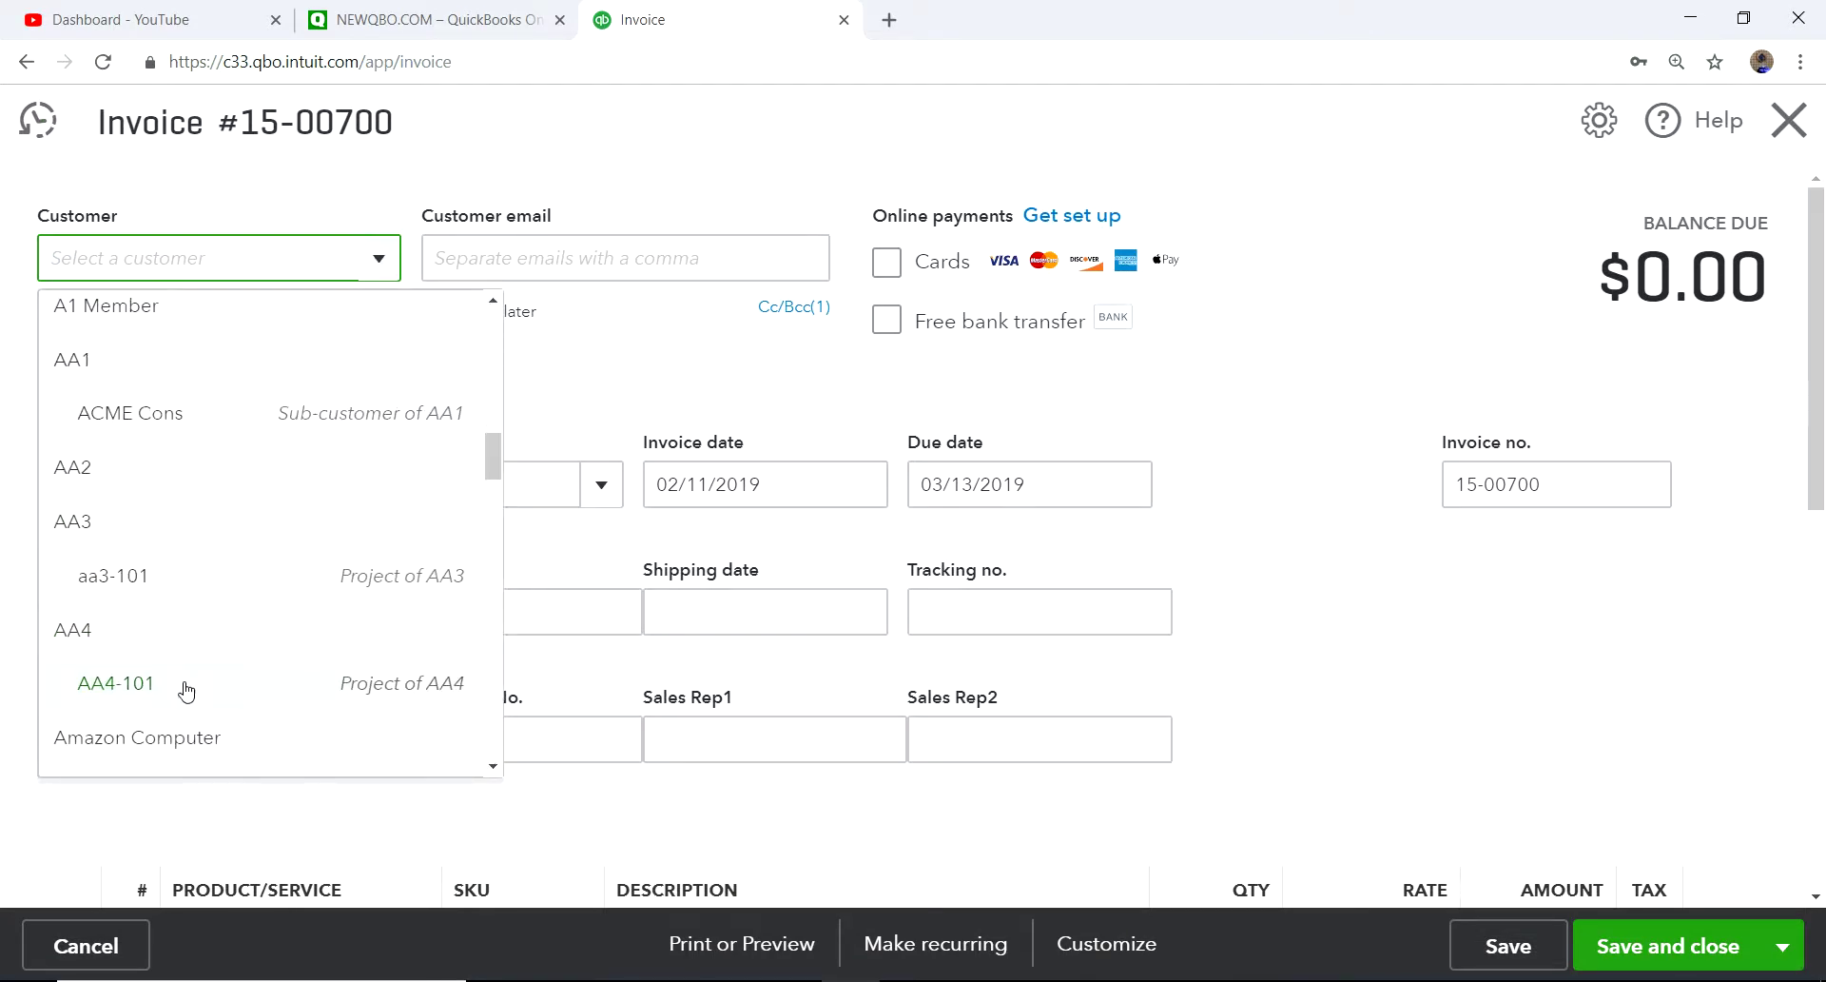
pyautogui.click(187, 685)
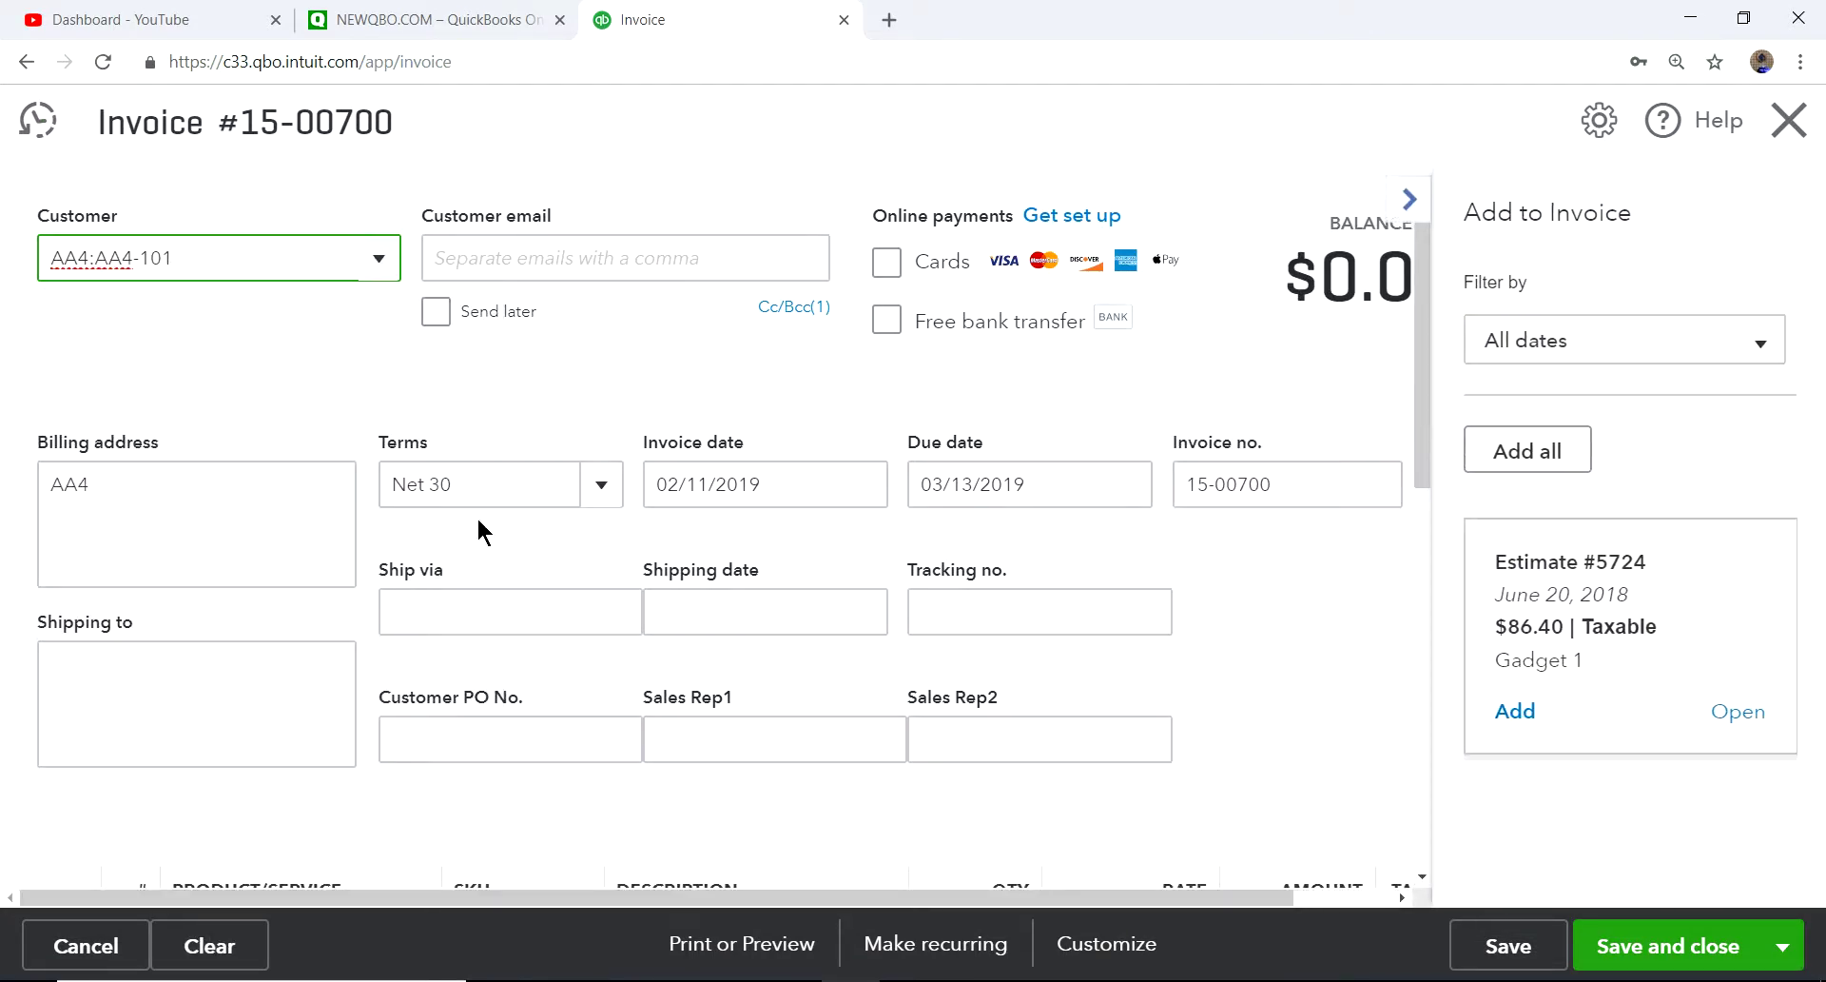
pyautogui.click(1409, 200)
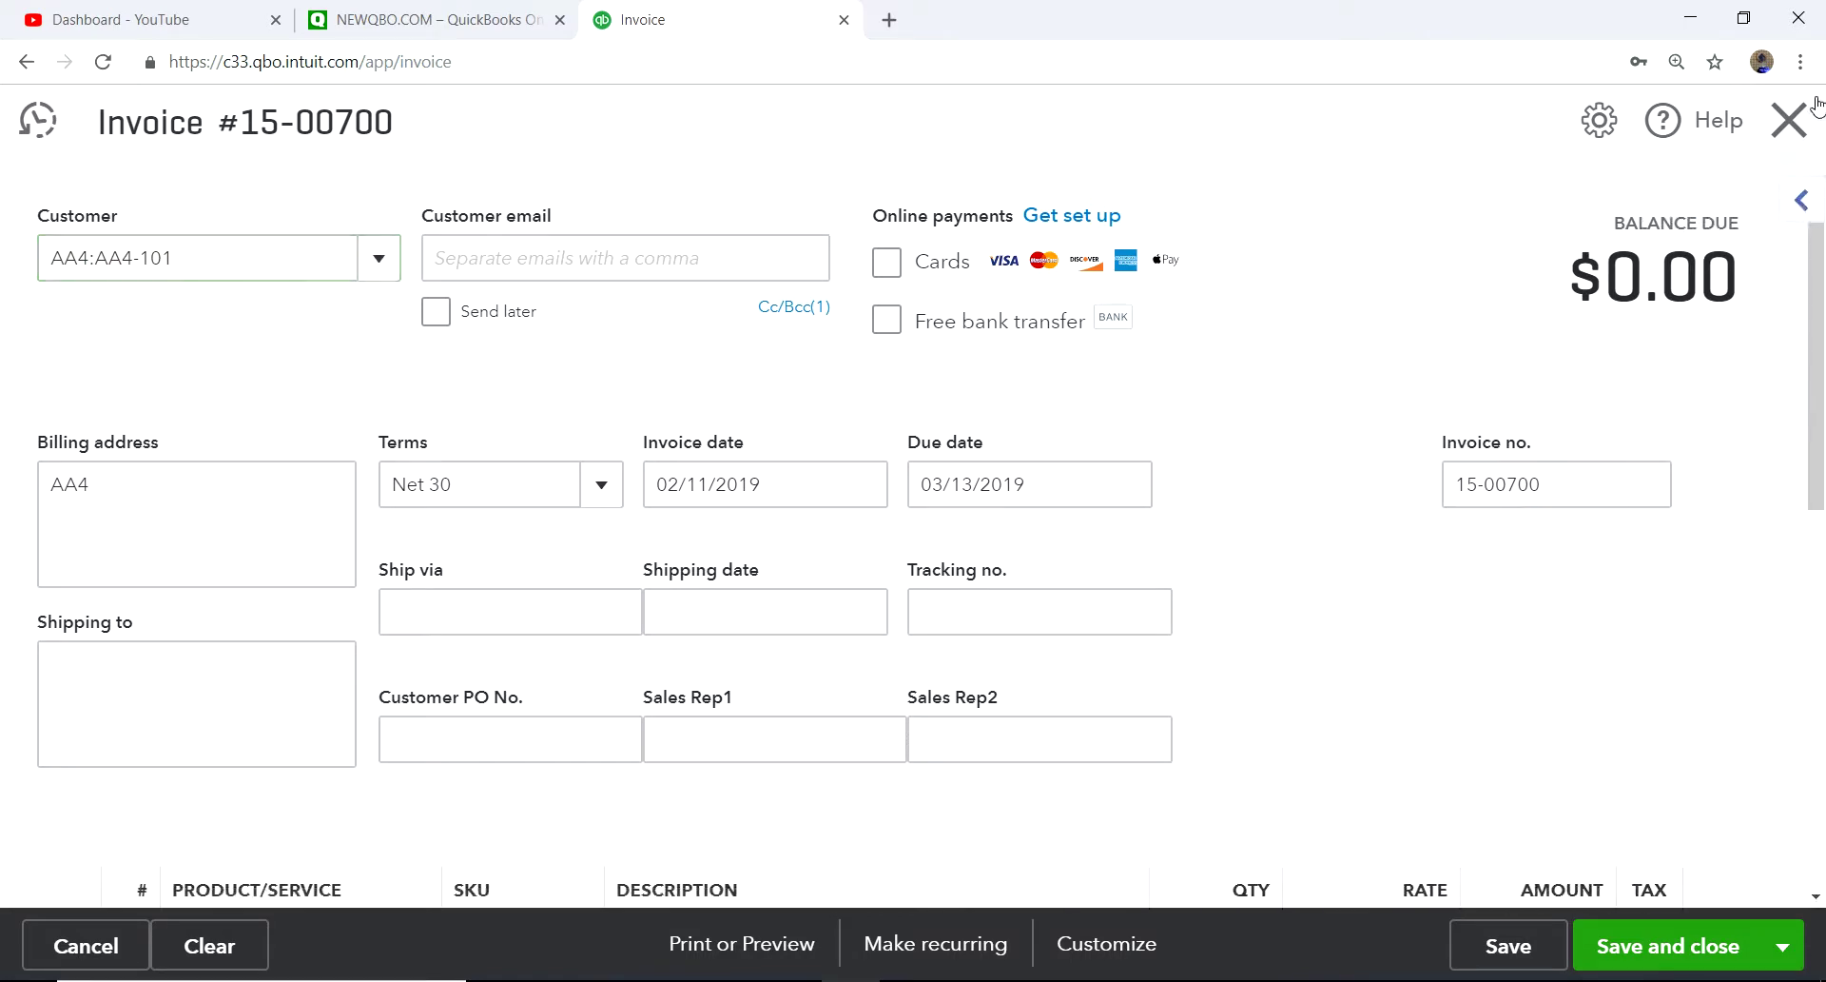
pyautogui.click(1796, 122)
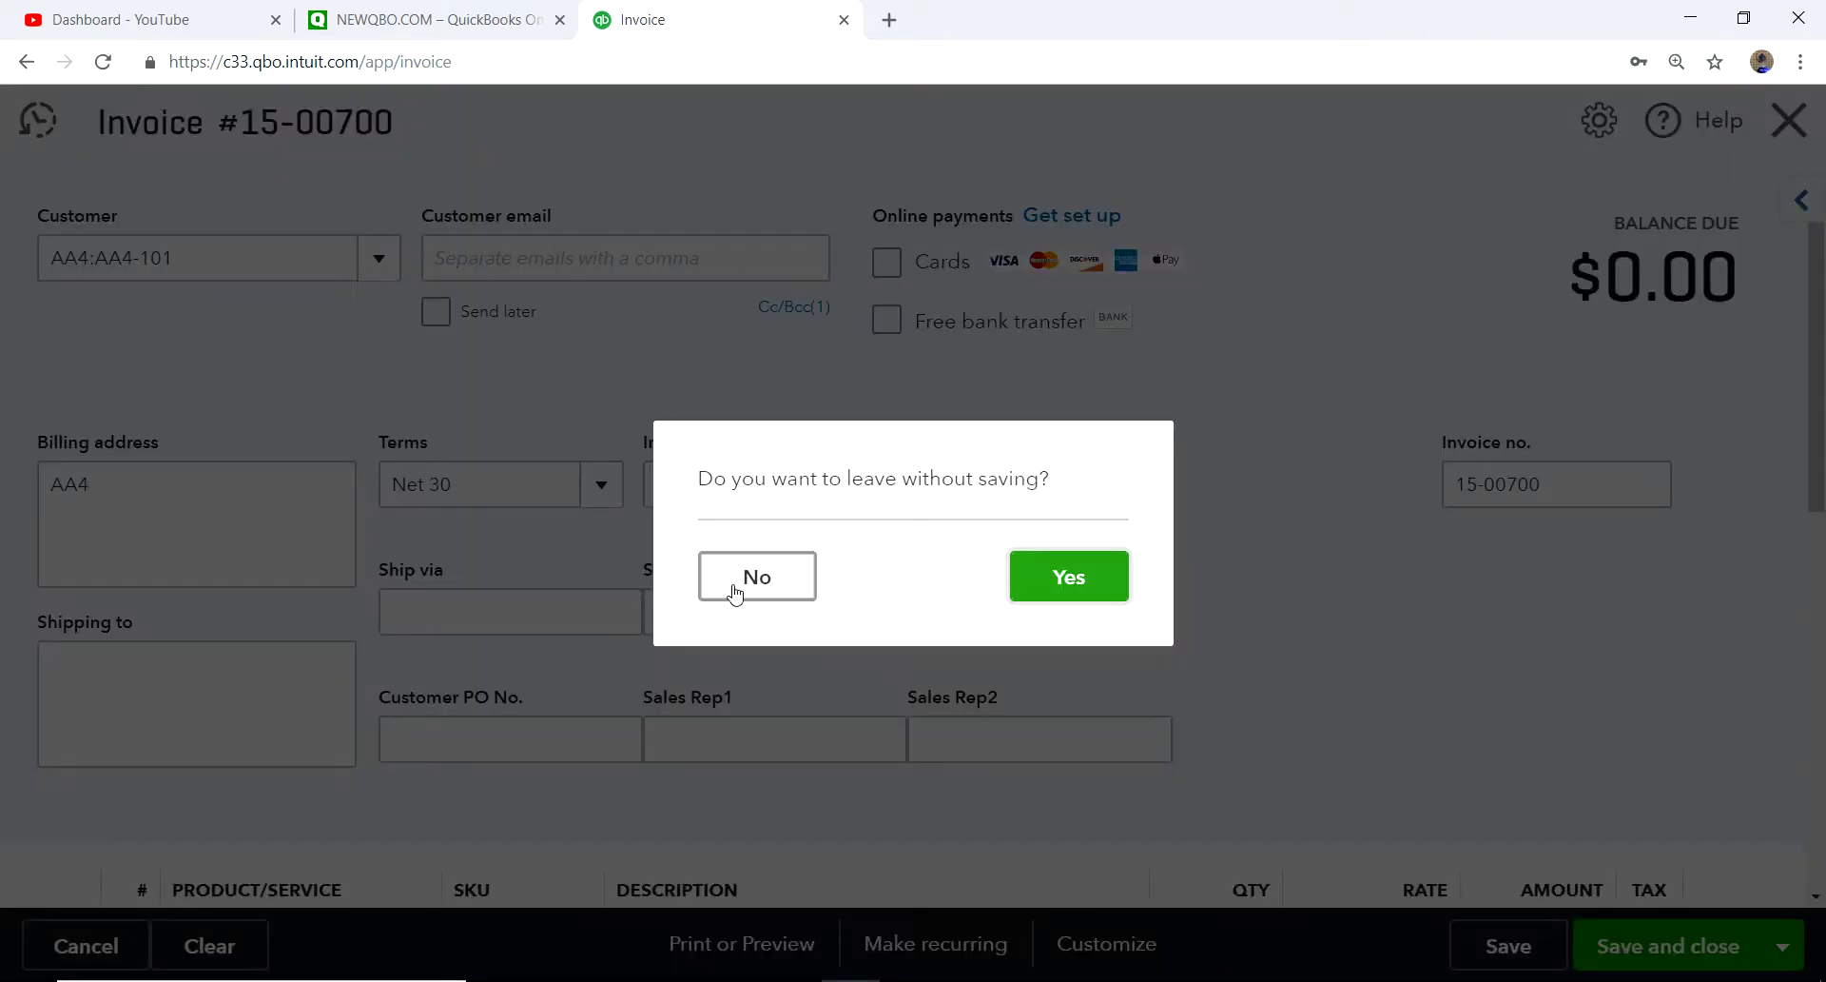
pyautogui.click(767, 592)
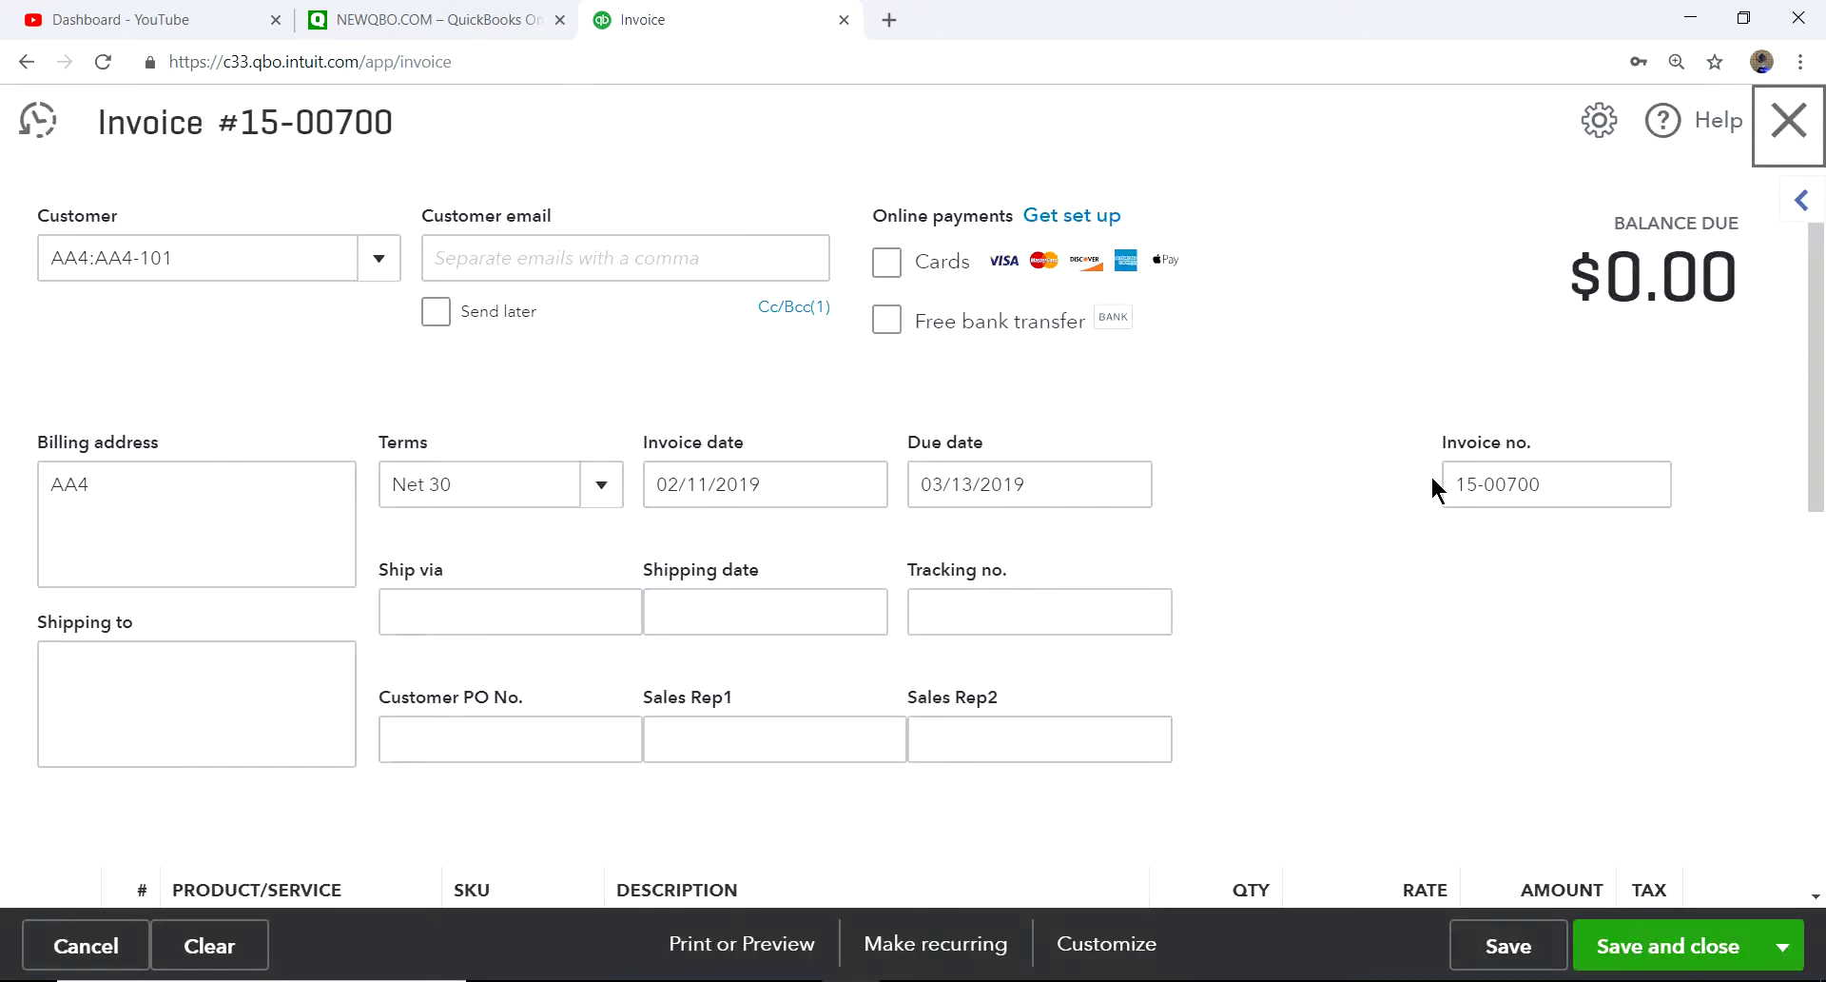
# Step: Close the new AA4-101 invoice without saving it
pyautogui.click(1783, 126)
pyautogui.click(766, 585)
pyautogui.click(1787, 123)
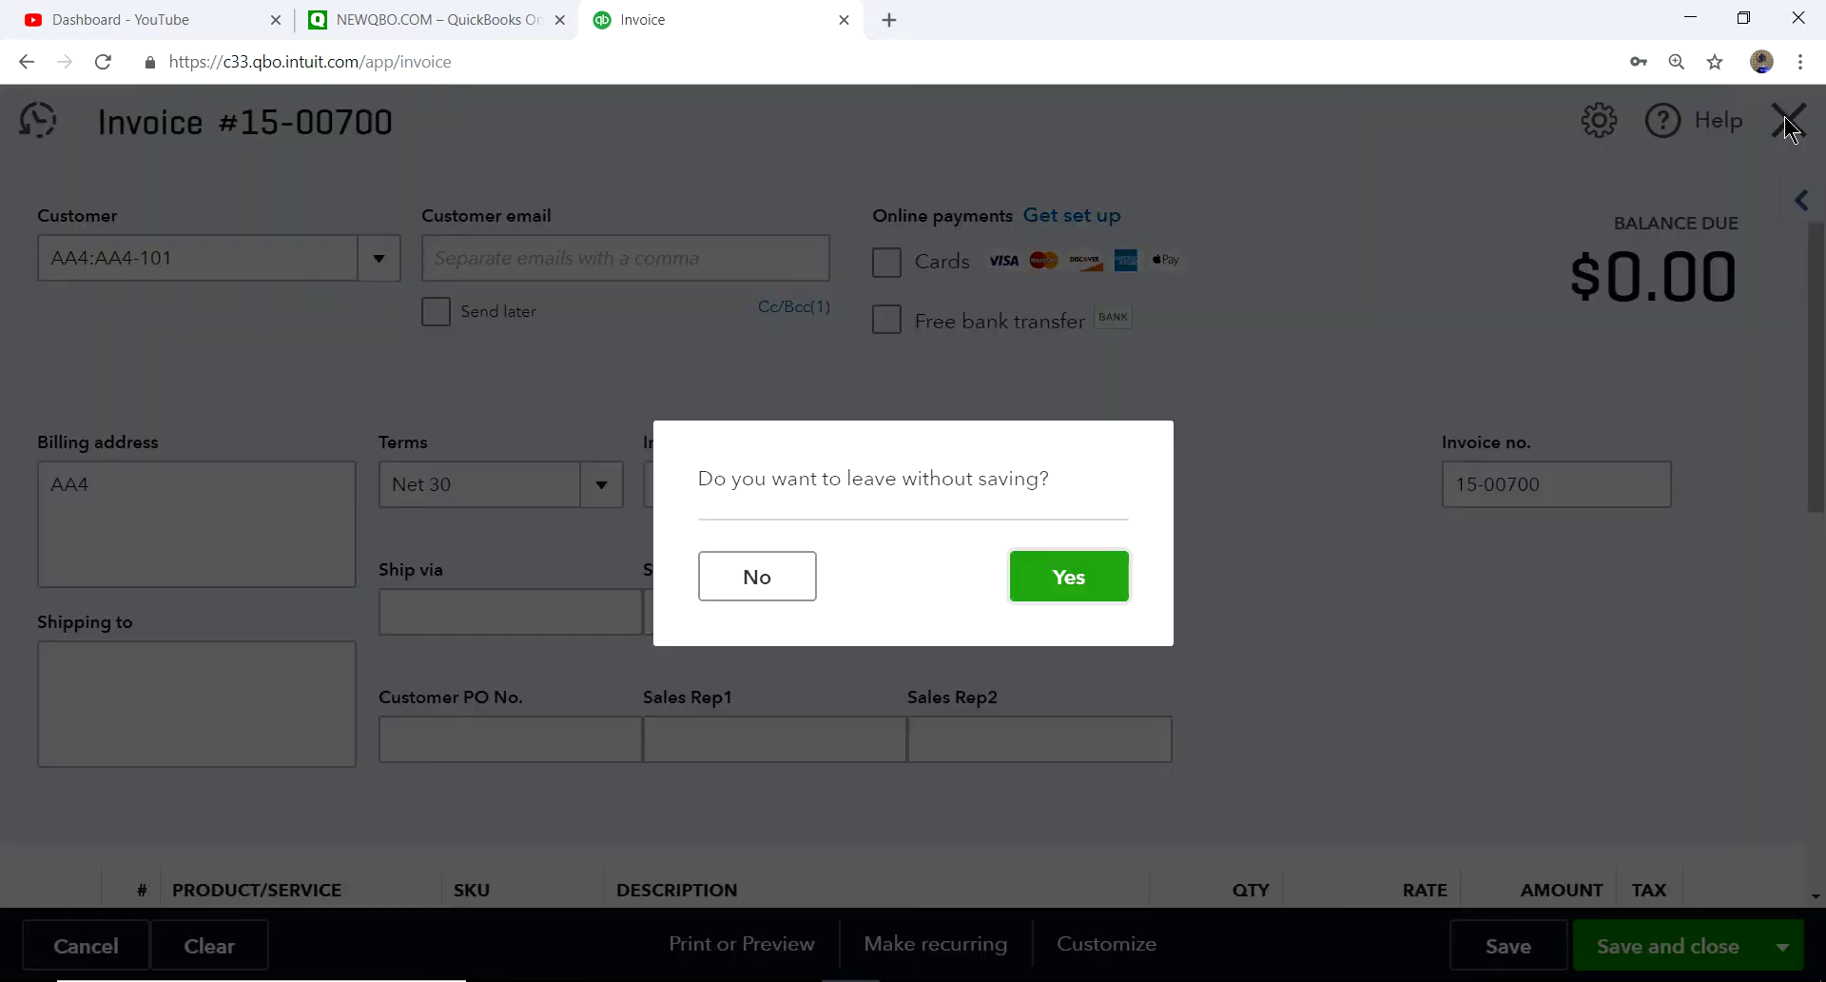
pyautogui.click(1051, 582)
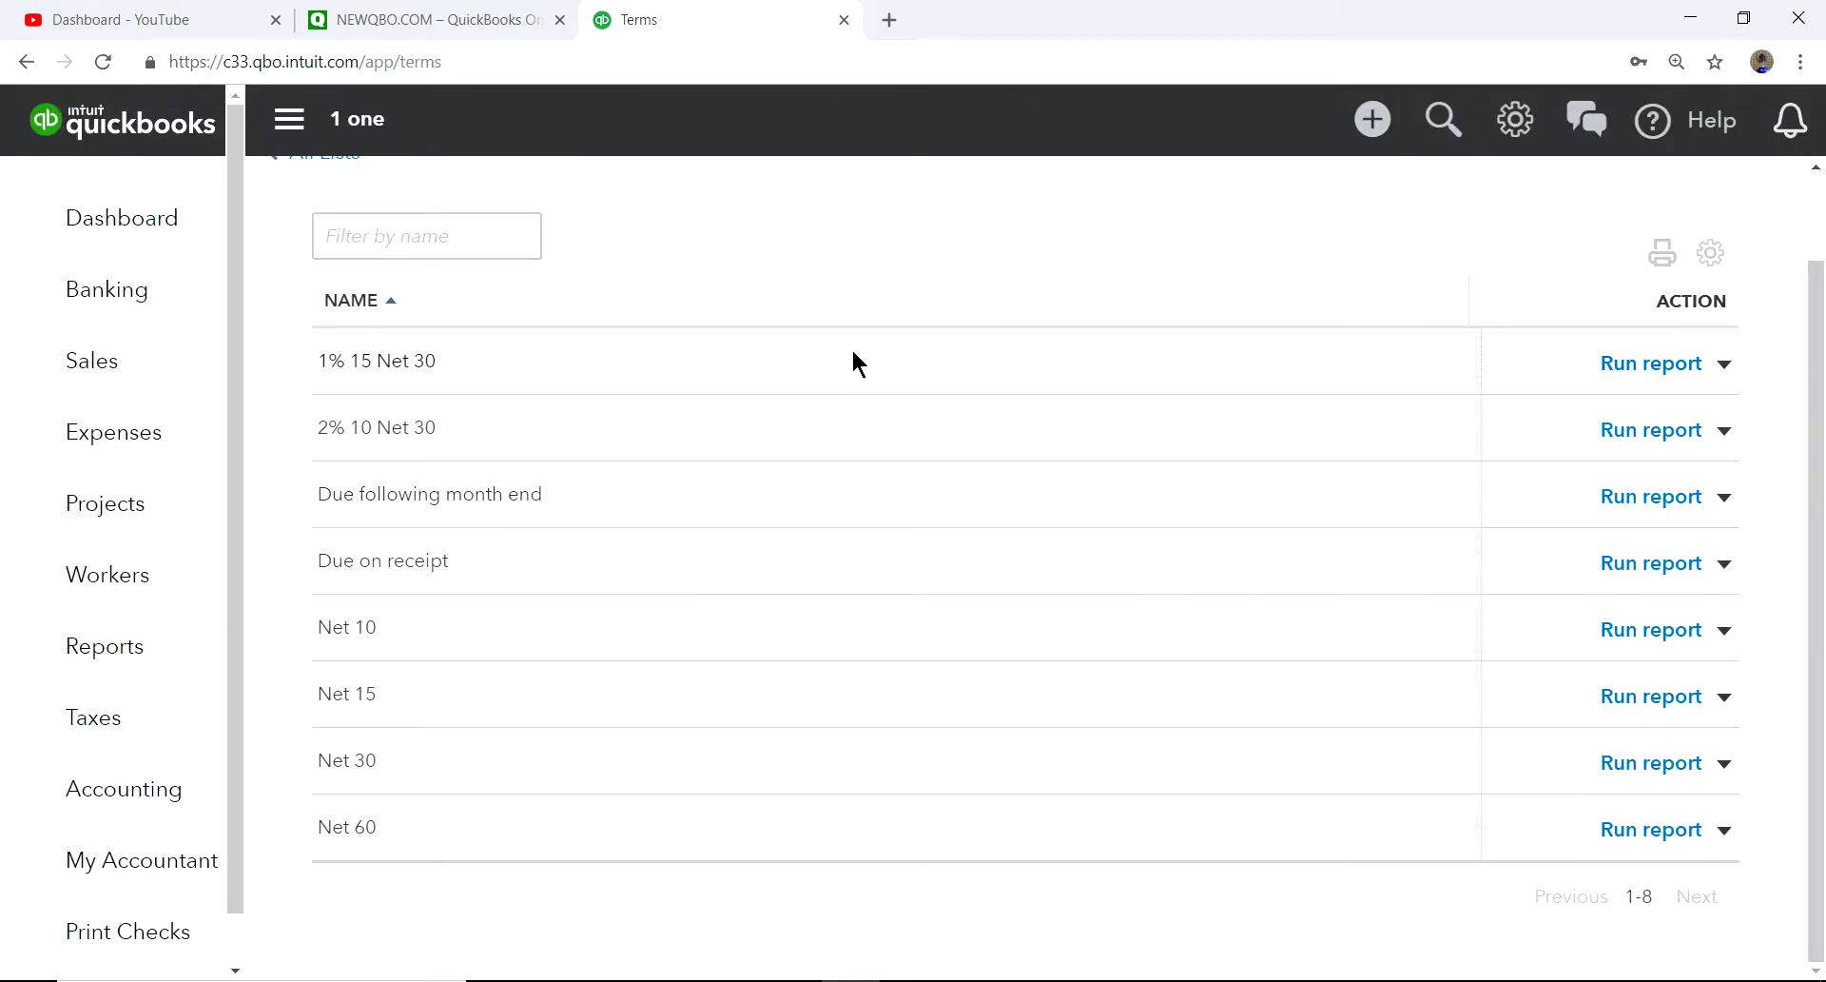
# Step: Browse the customer list and view the 2AAA project and the Computer project of San Diego Computer
pyautogui.moveTo(90, 359)
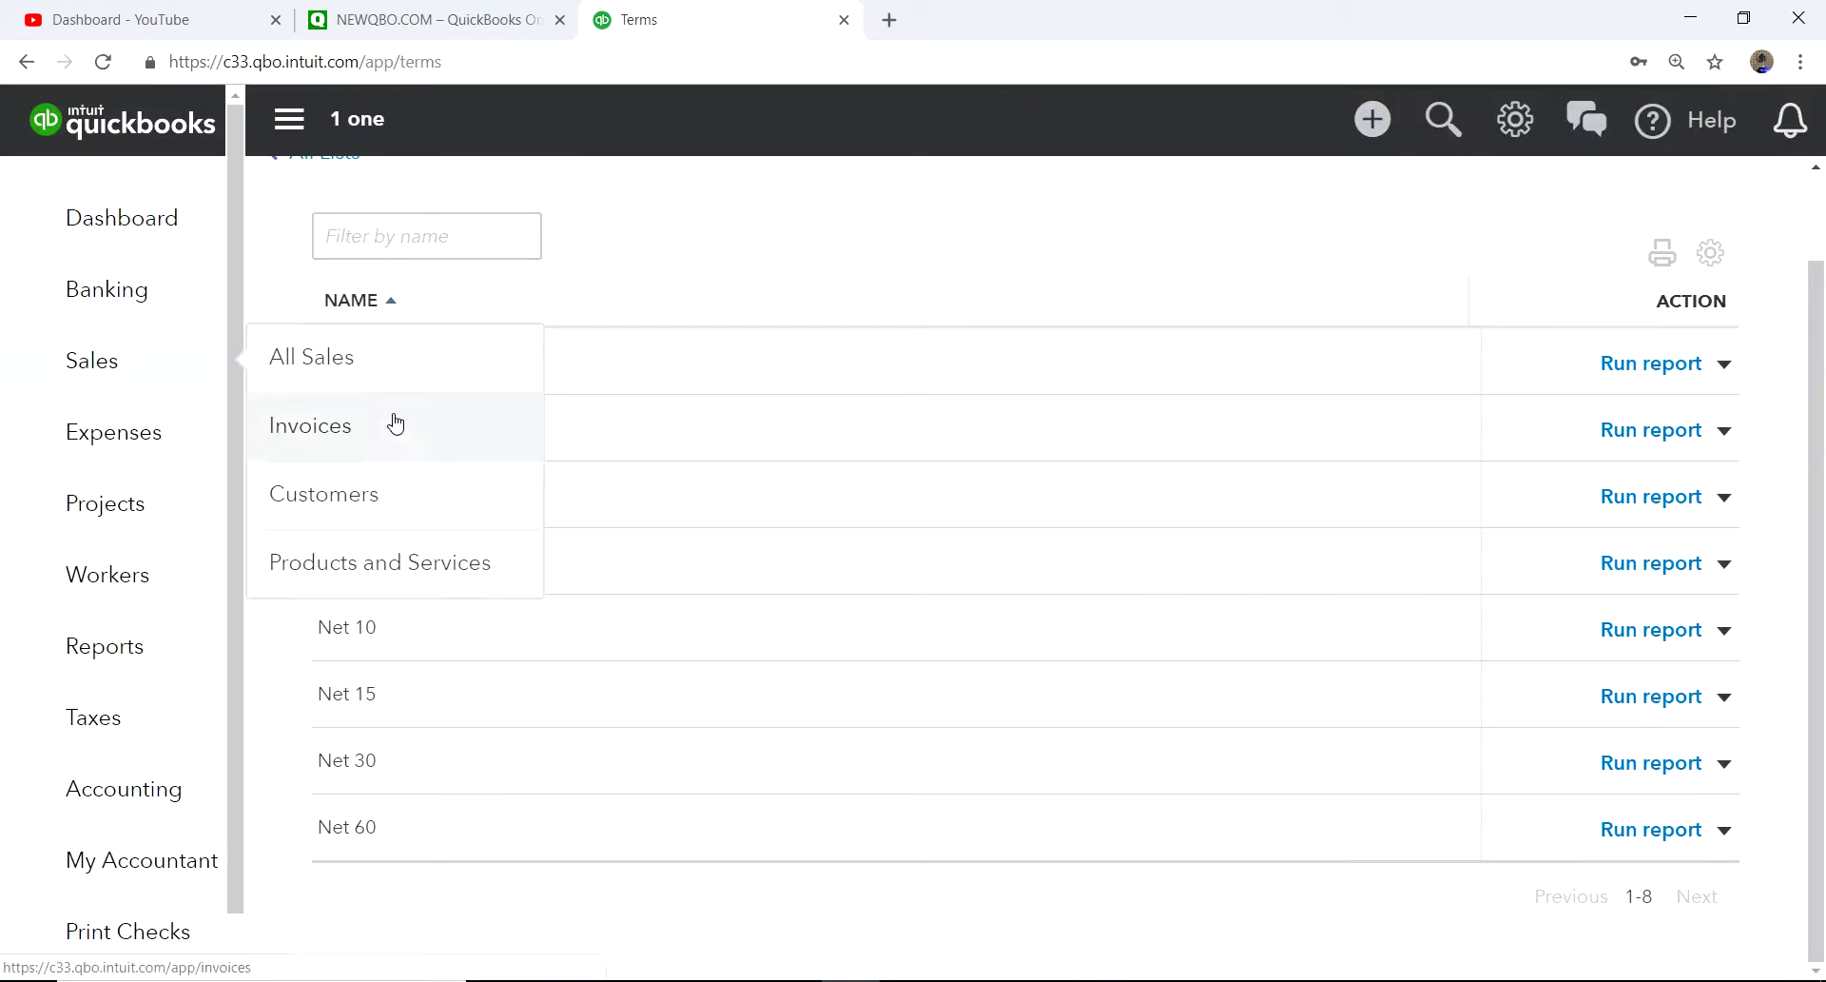
pyautogui.click(328, 515)
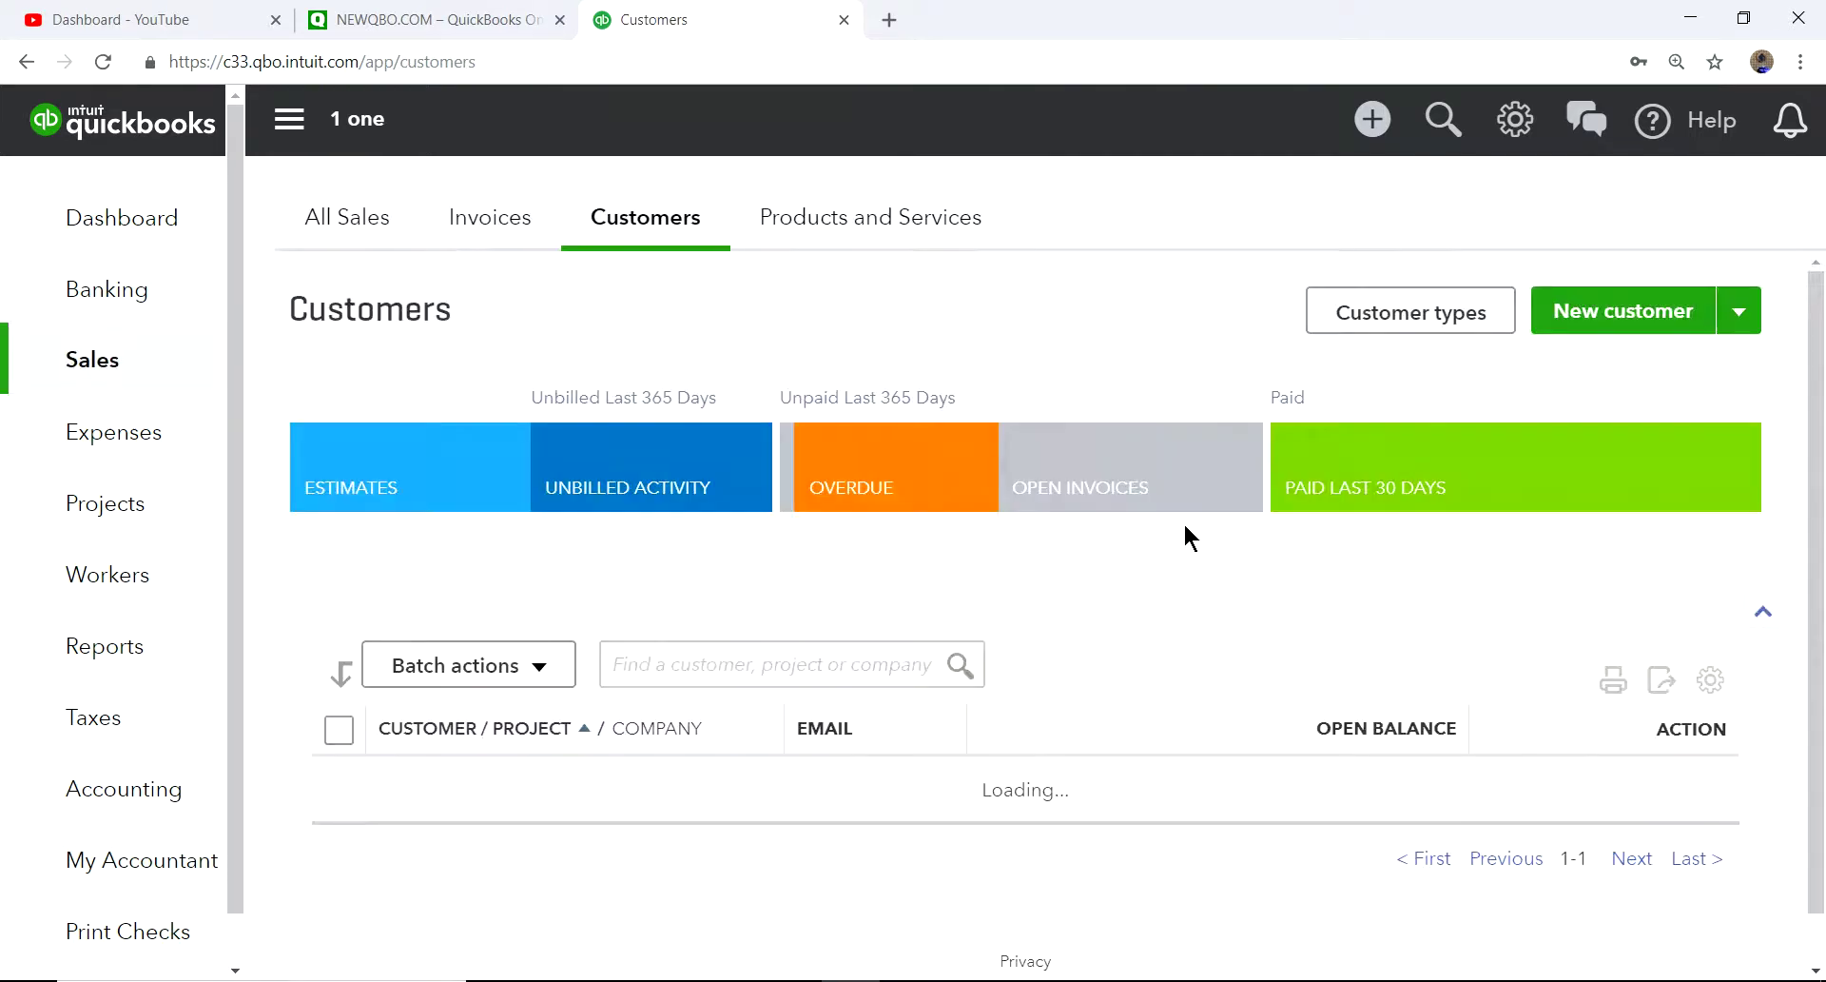
pyautogui.scroll(-5, 1086, 656)
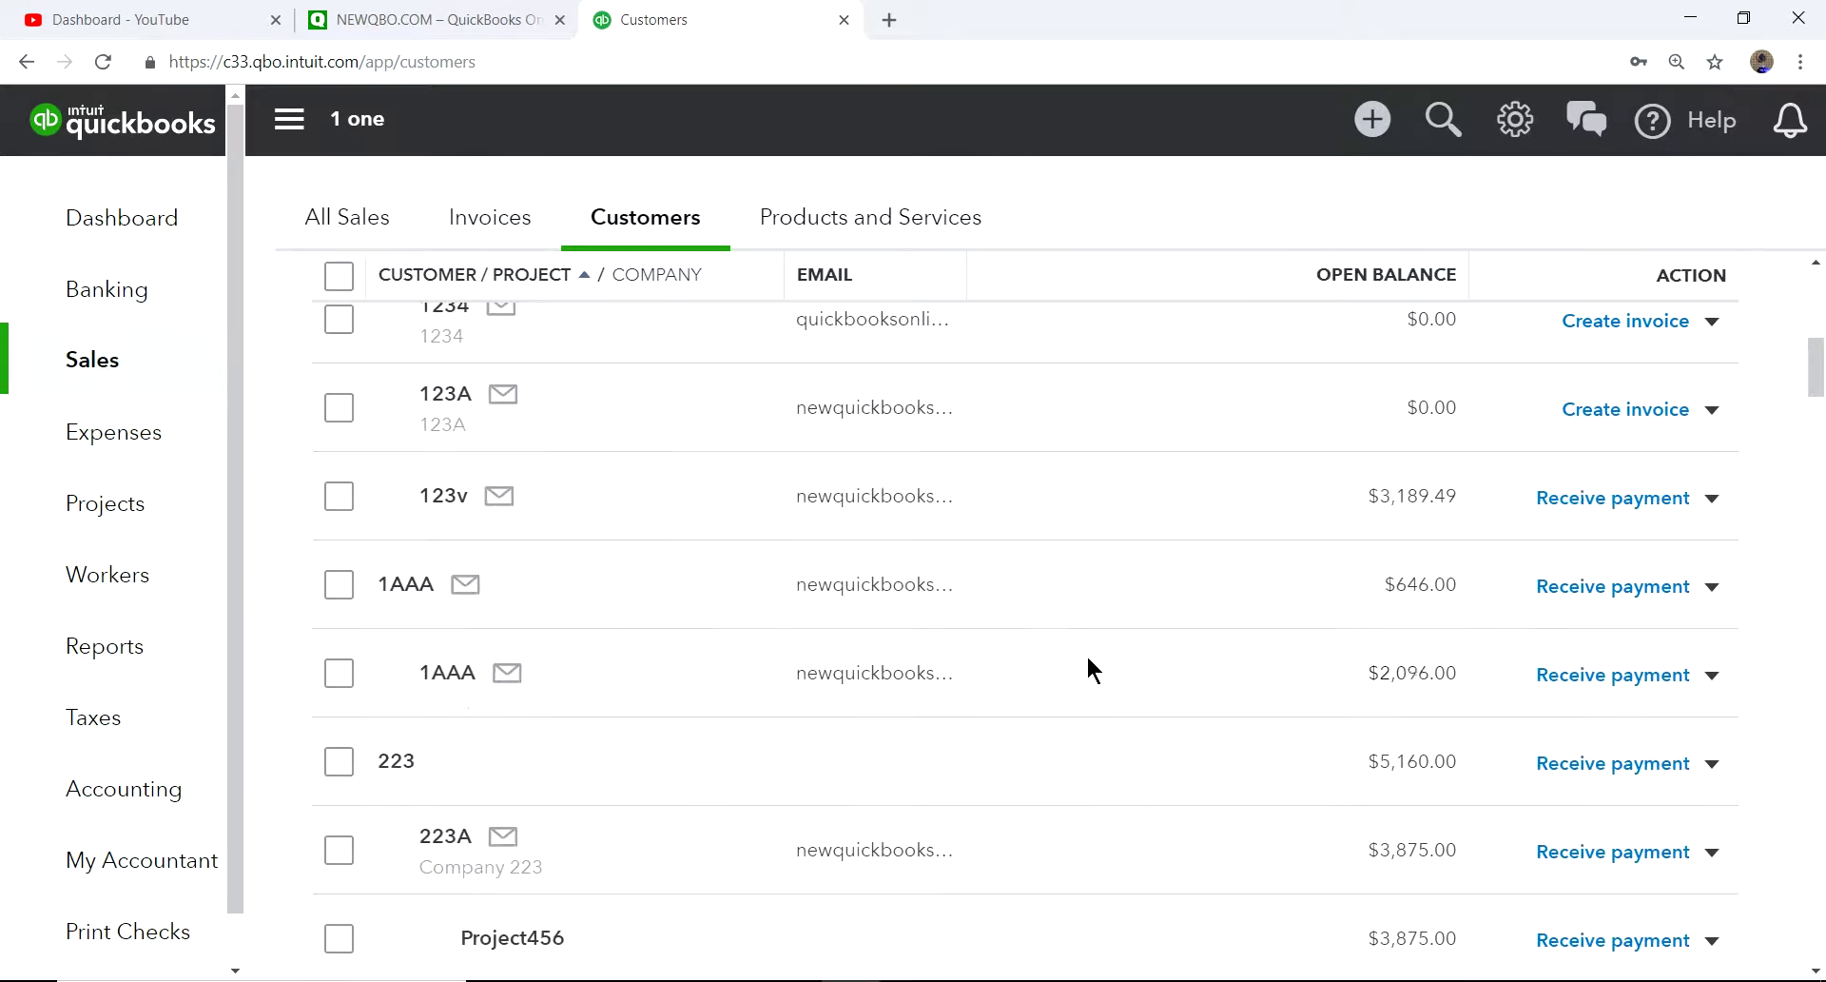
pyautogui.scroll(-3, 1086, 658)
pyautogui.scroll(-1, 666, 790)
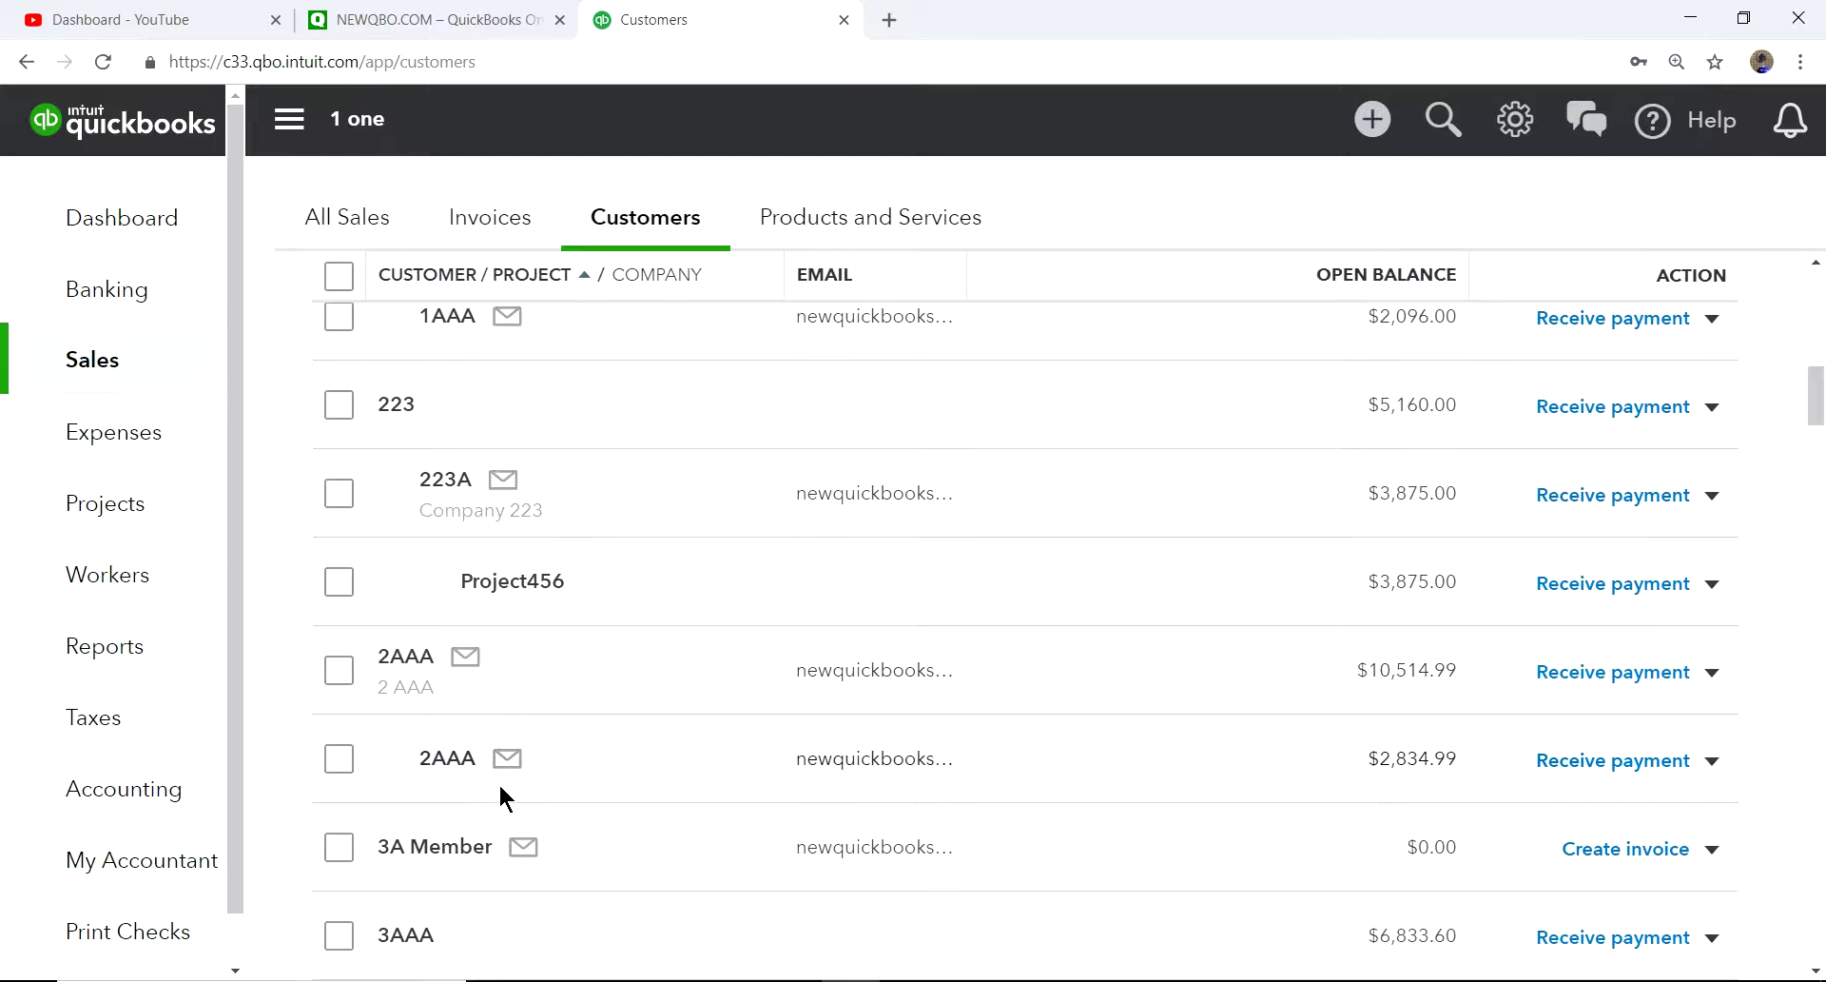
pyautogui.click(443, 761)
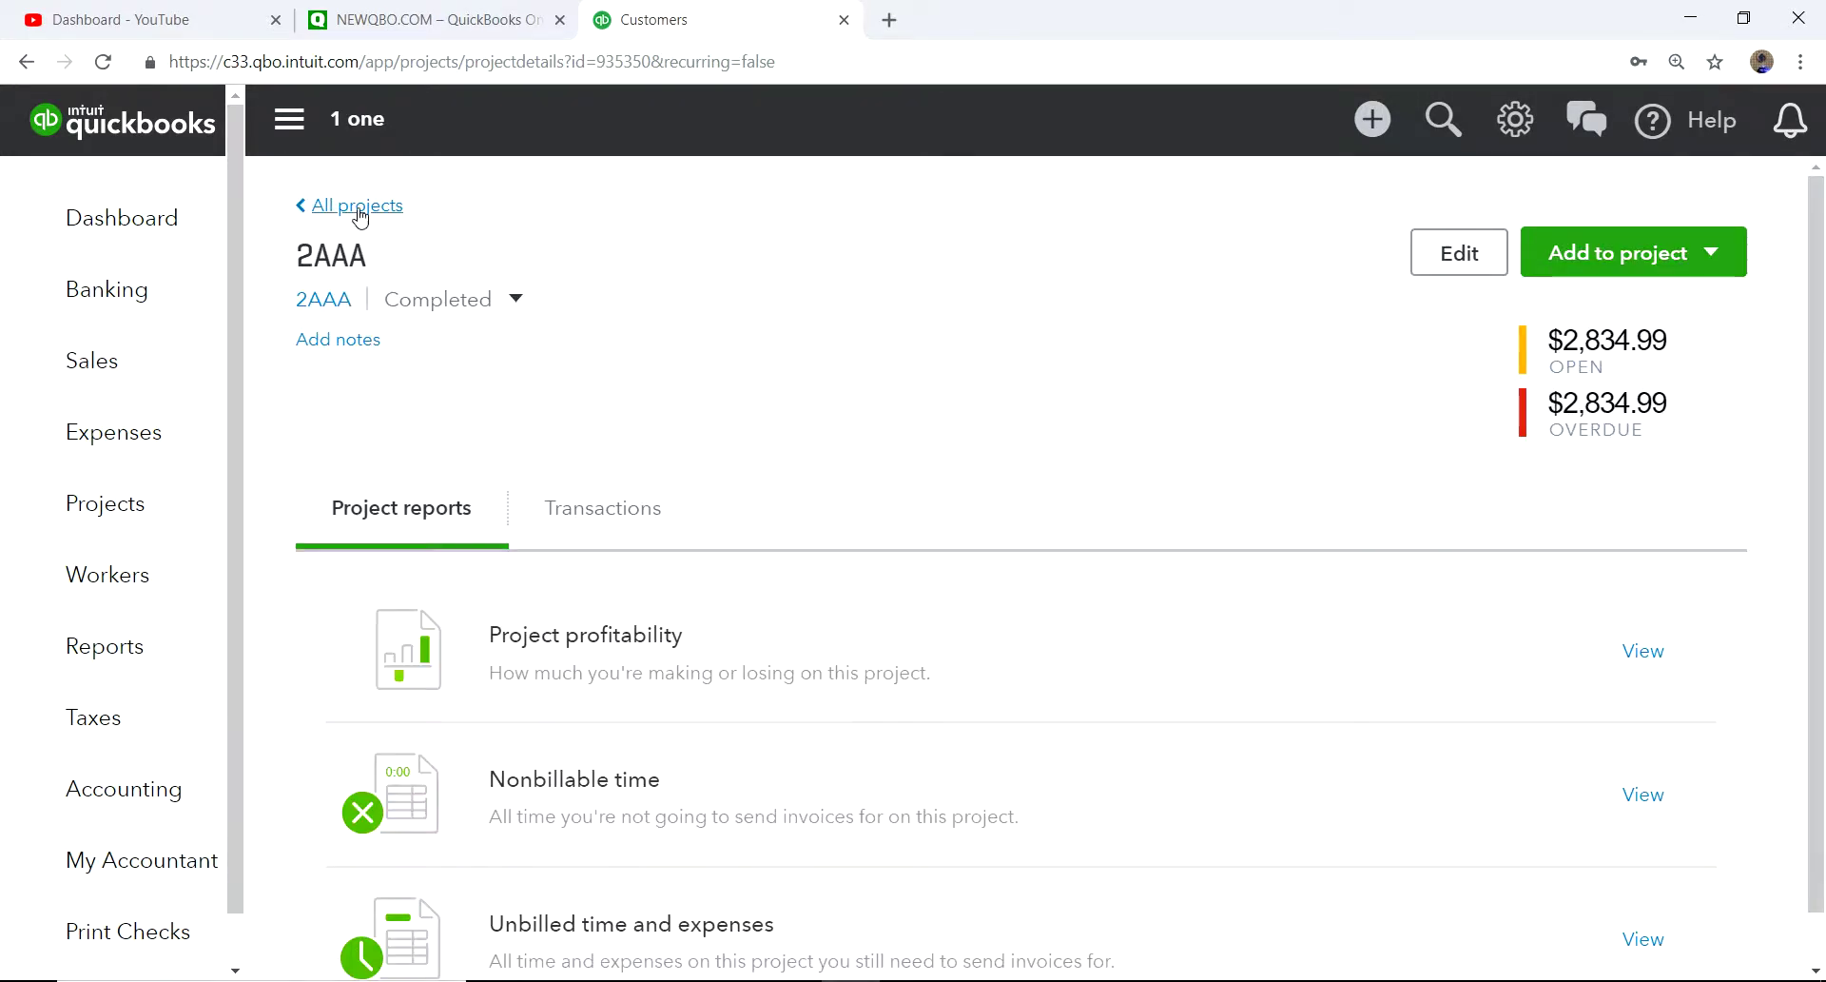
pyautogui.click(360, 218)
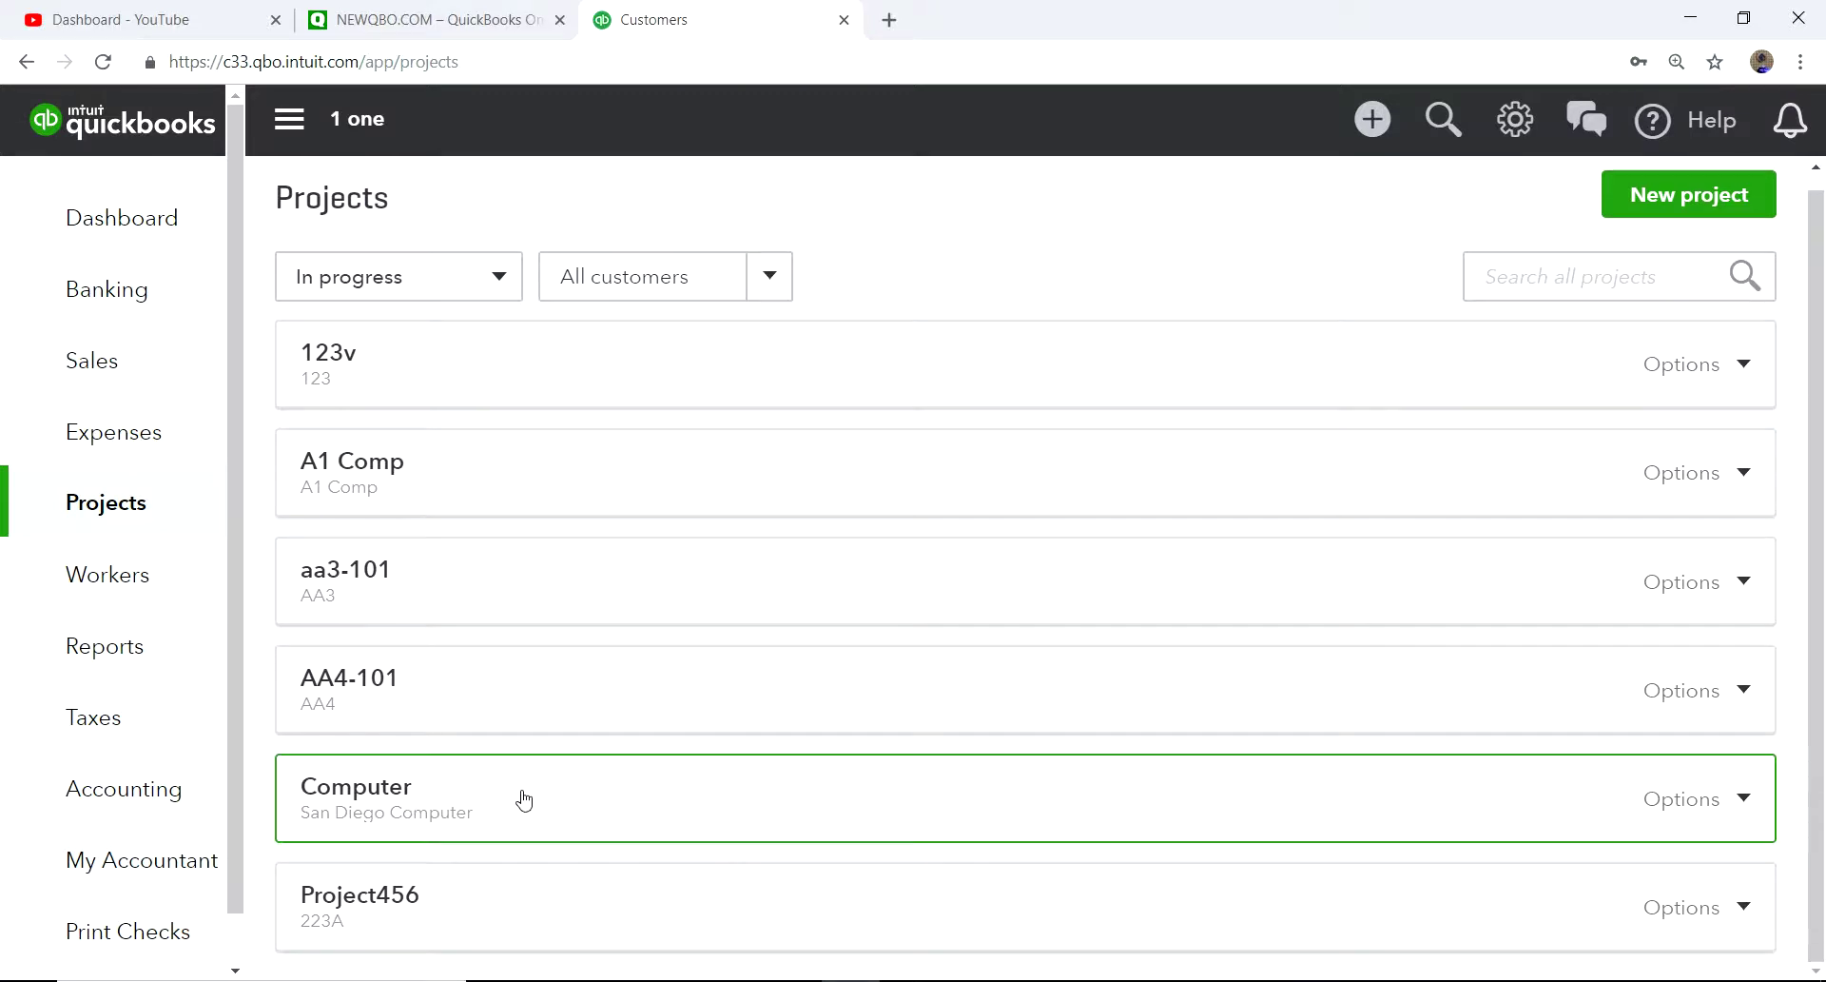
pyautogui.click(336, 795)
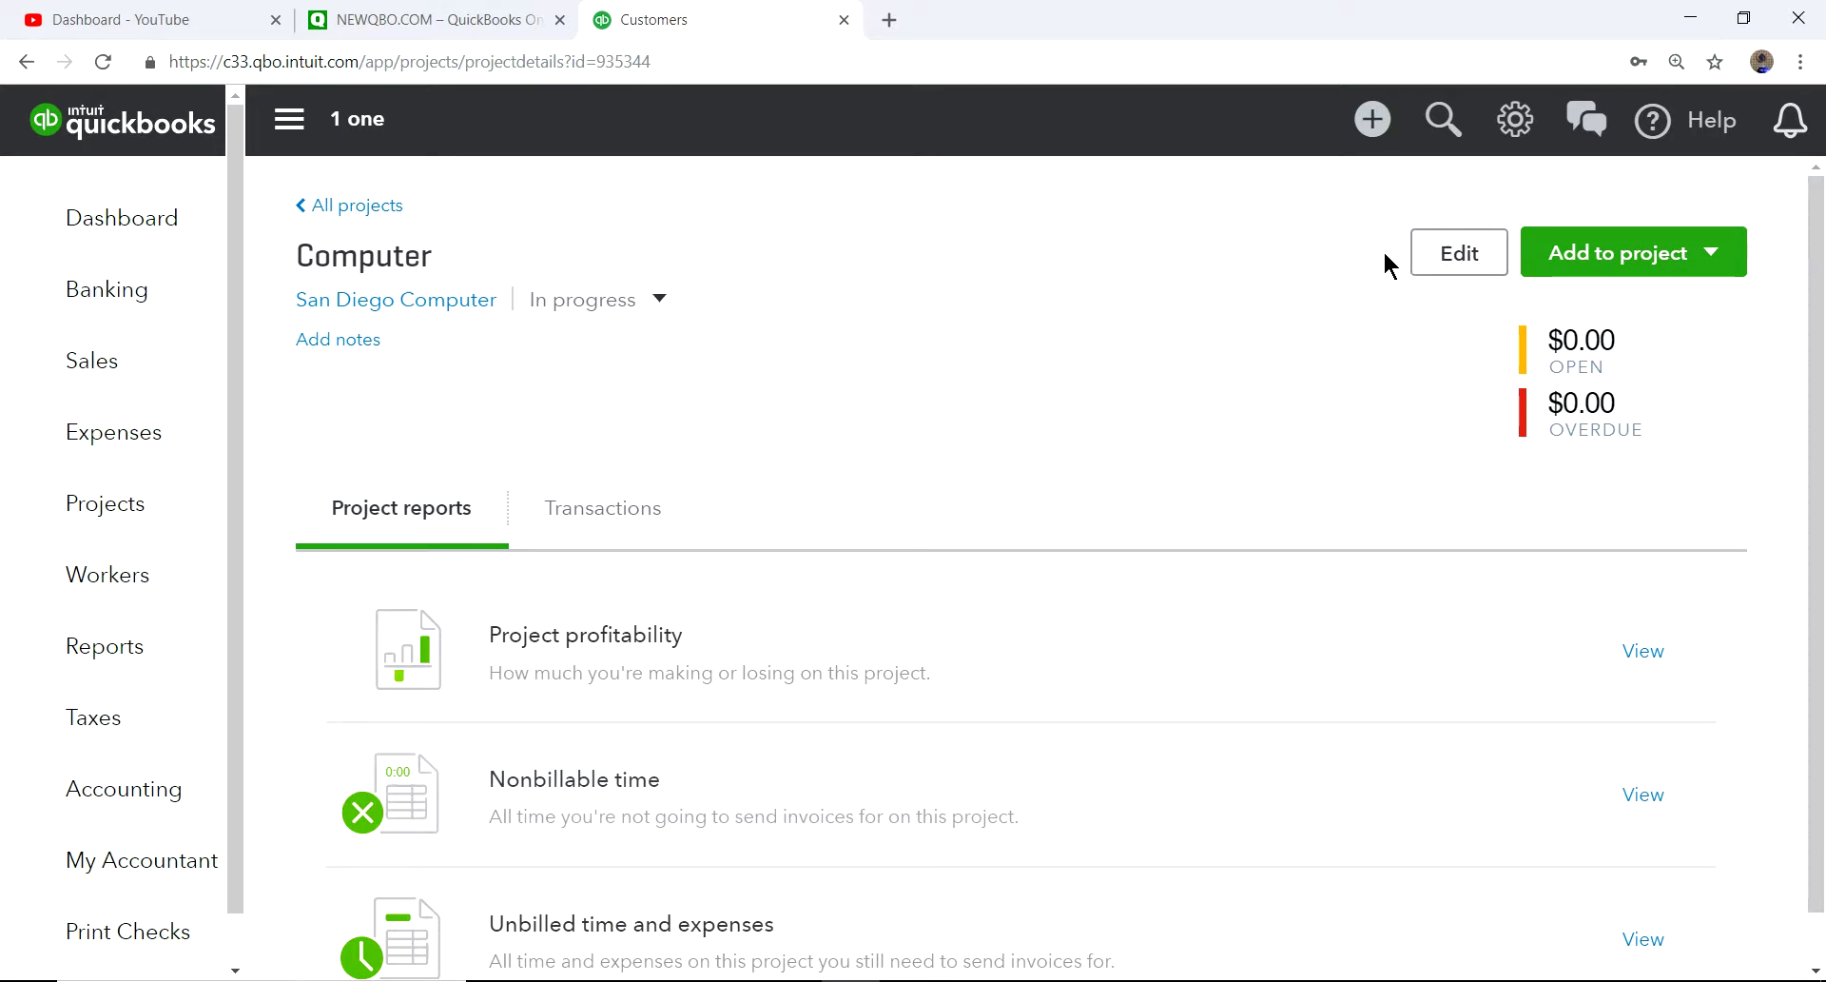
# Step: Return to the customer list and open the A1 Member customer record
pyautogui.moveTo(83, 363)
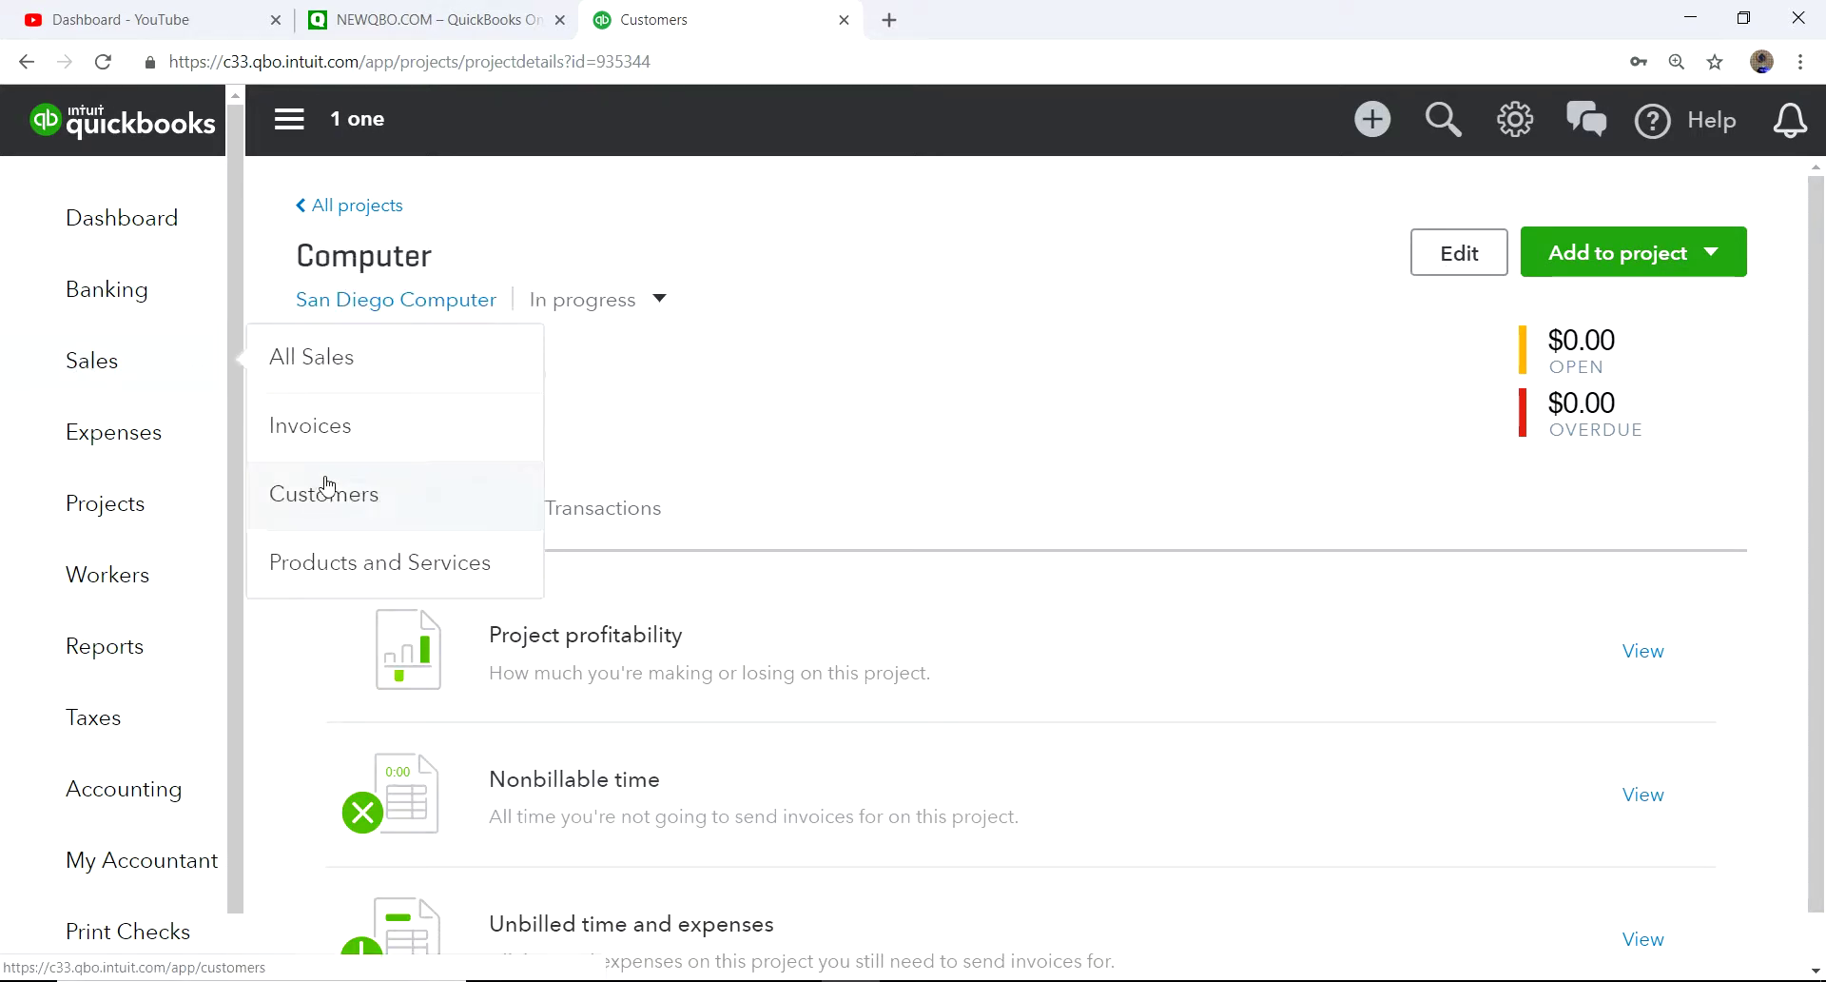
pyautogui.click(310, 496)
pyautogui.scroll(-10, 952, 666)
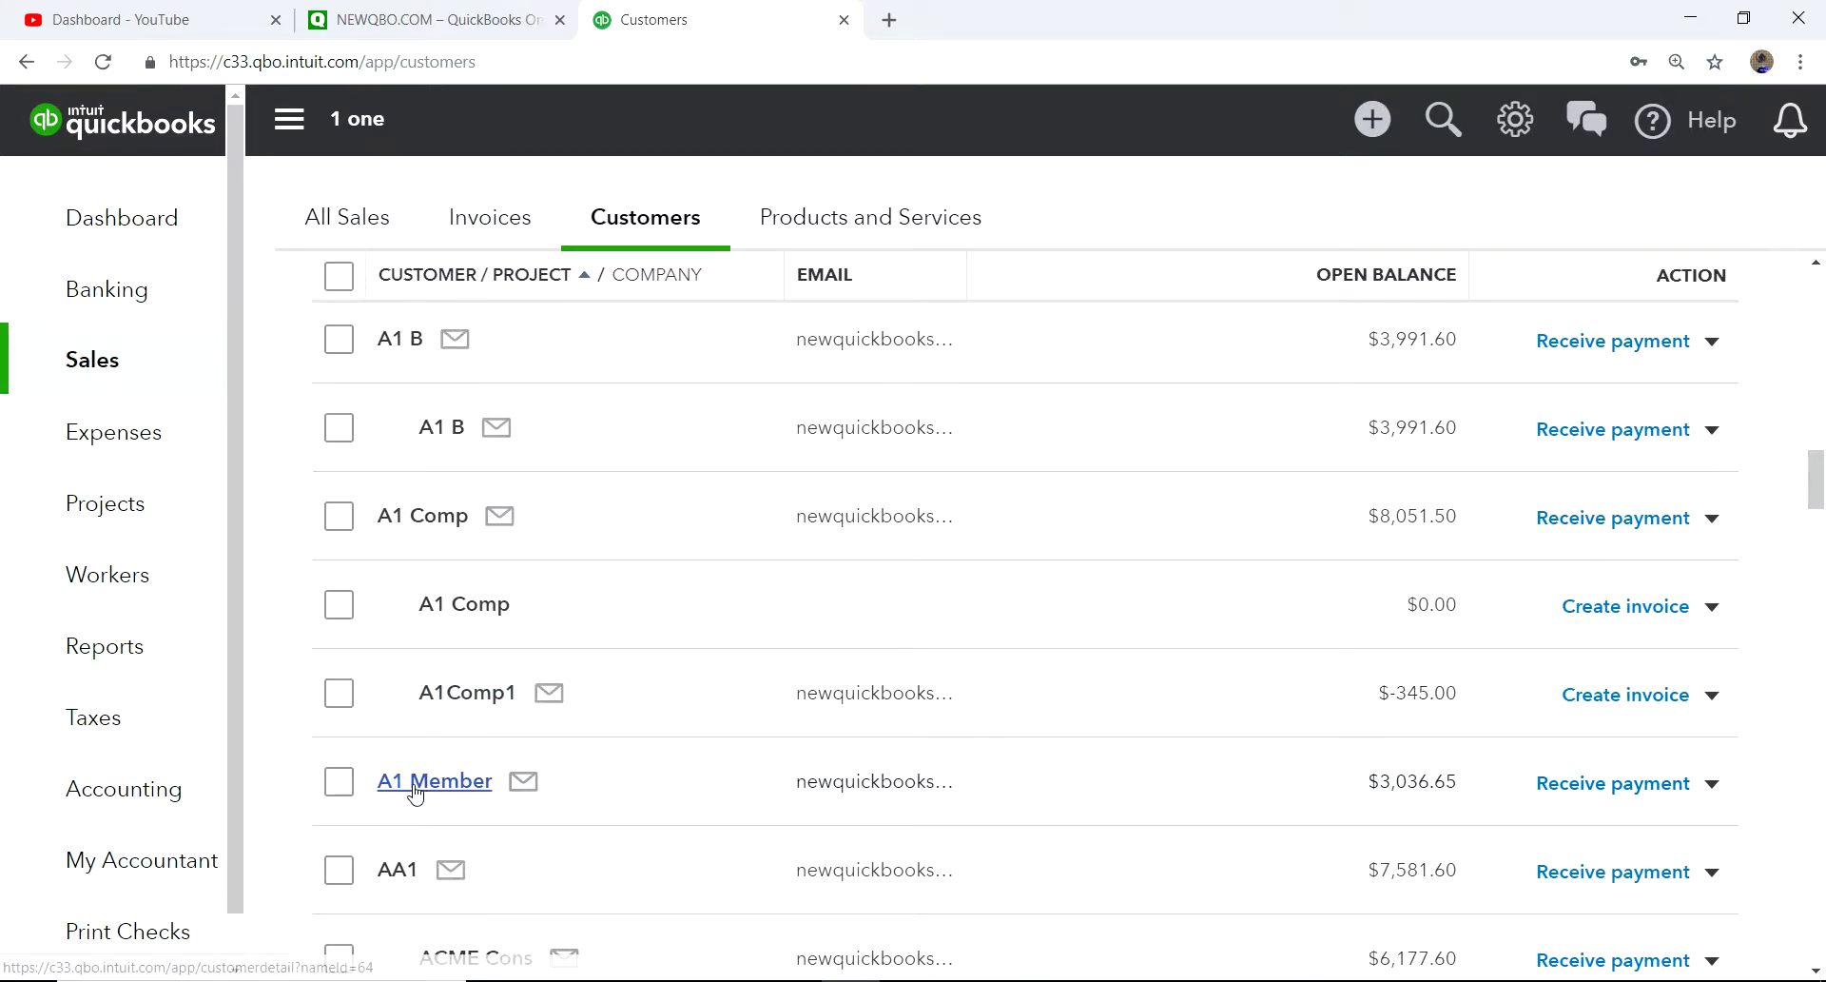
pyautogui.click(411, 785)
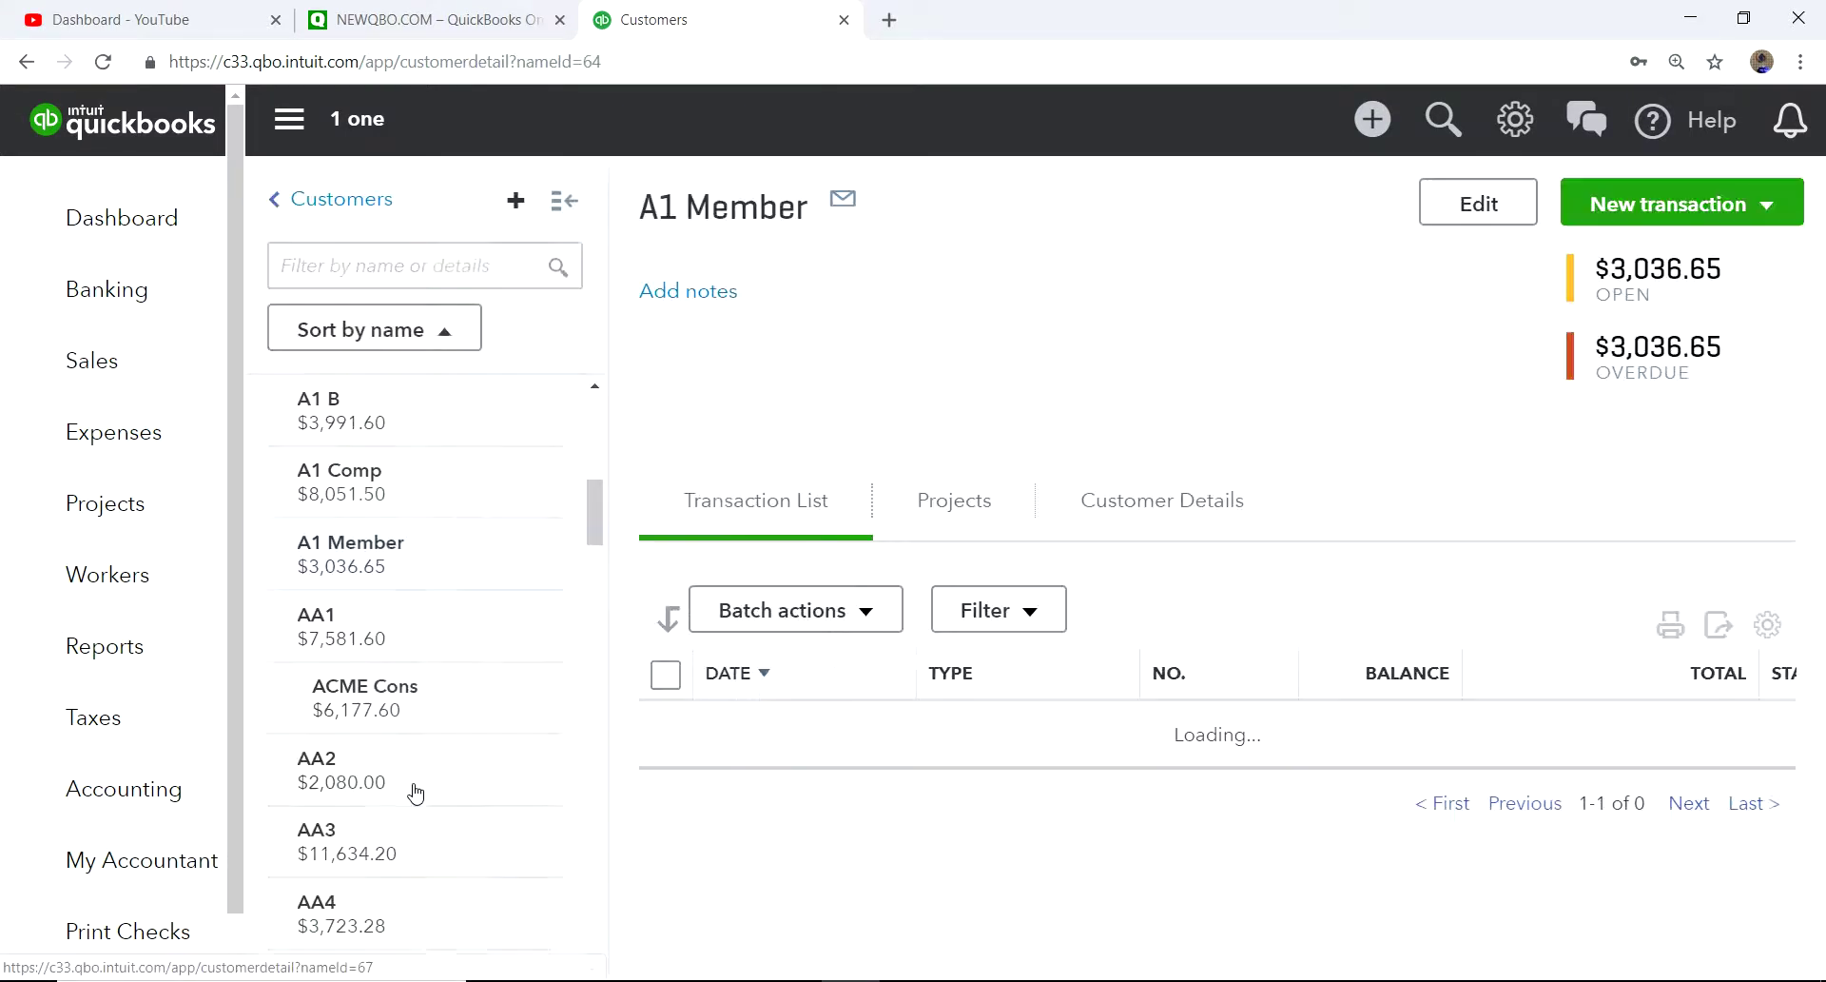
# Step: Edit A1 Member's payment and billing details to use the Net 15 terms, and save the customer
pyautogui.click(1463, 209)
pyautogui.click(671, 625)
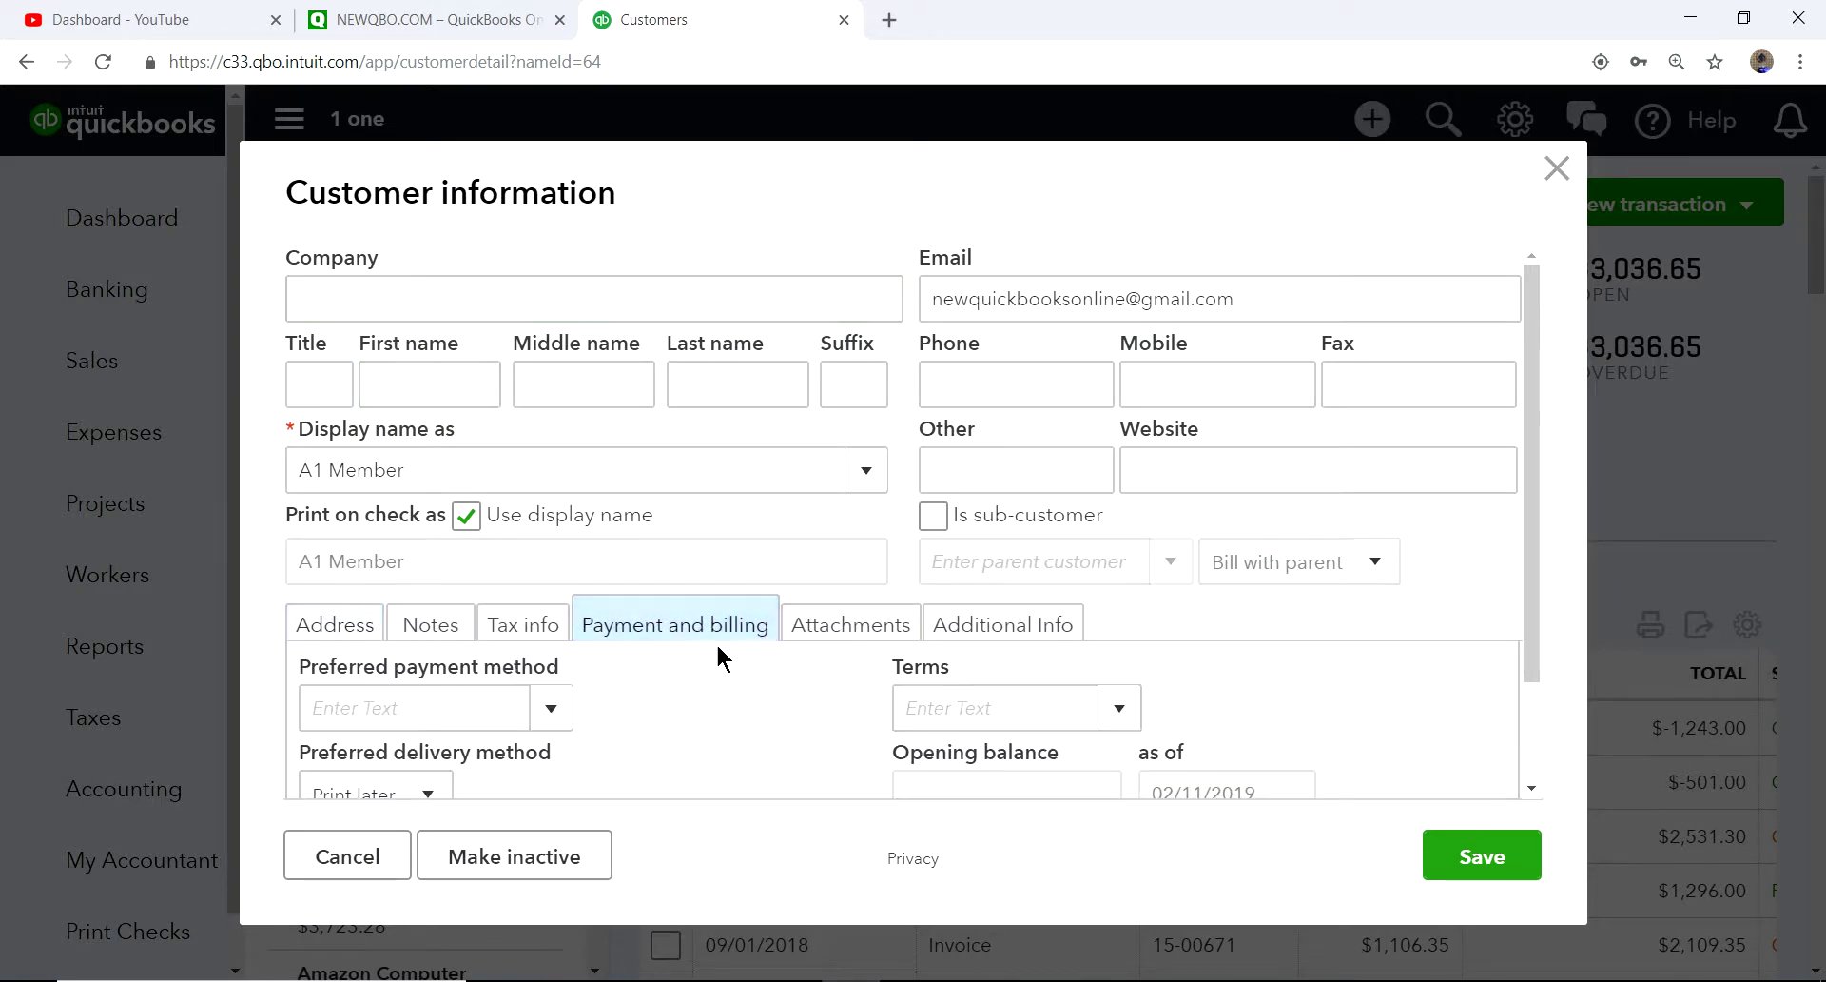
pyautogui.click(1119, 713)
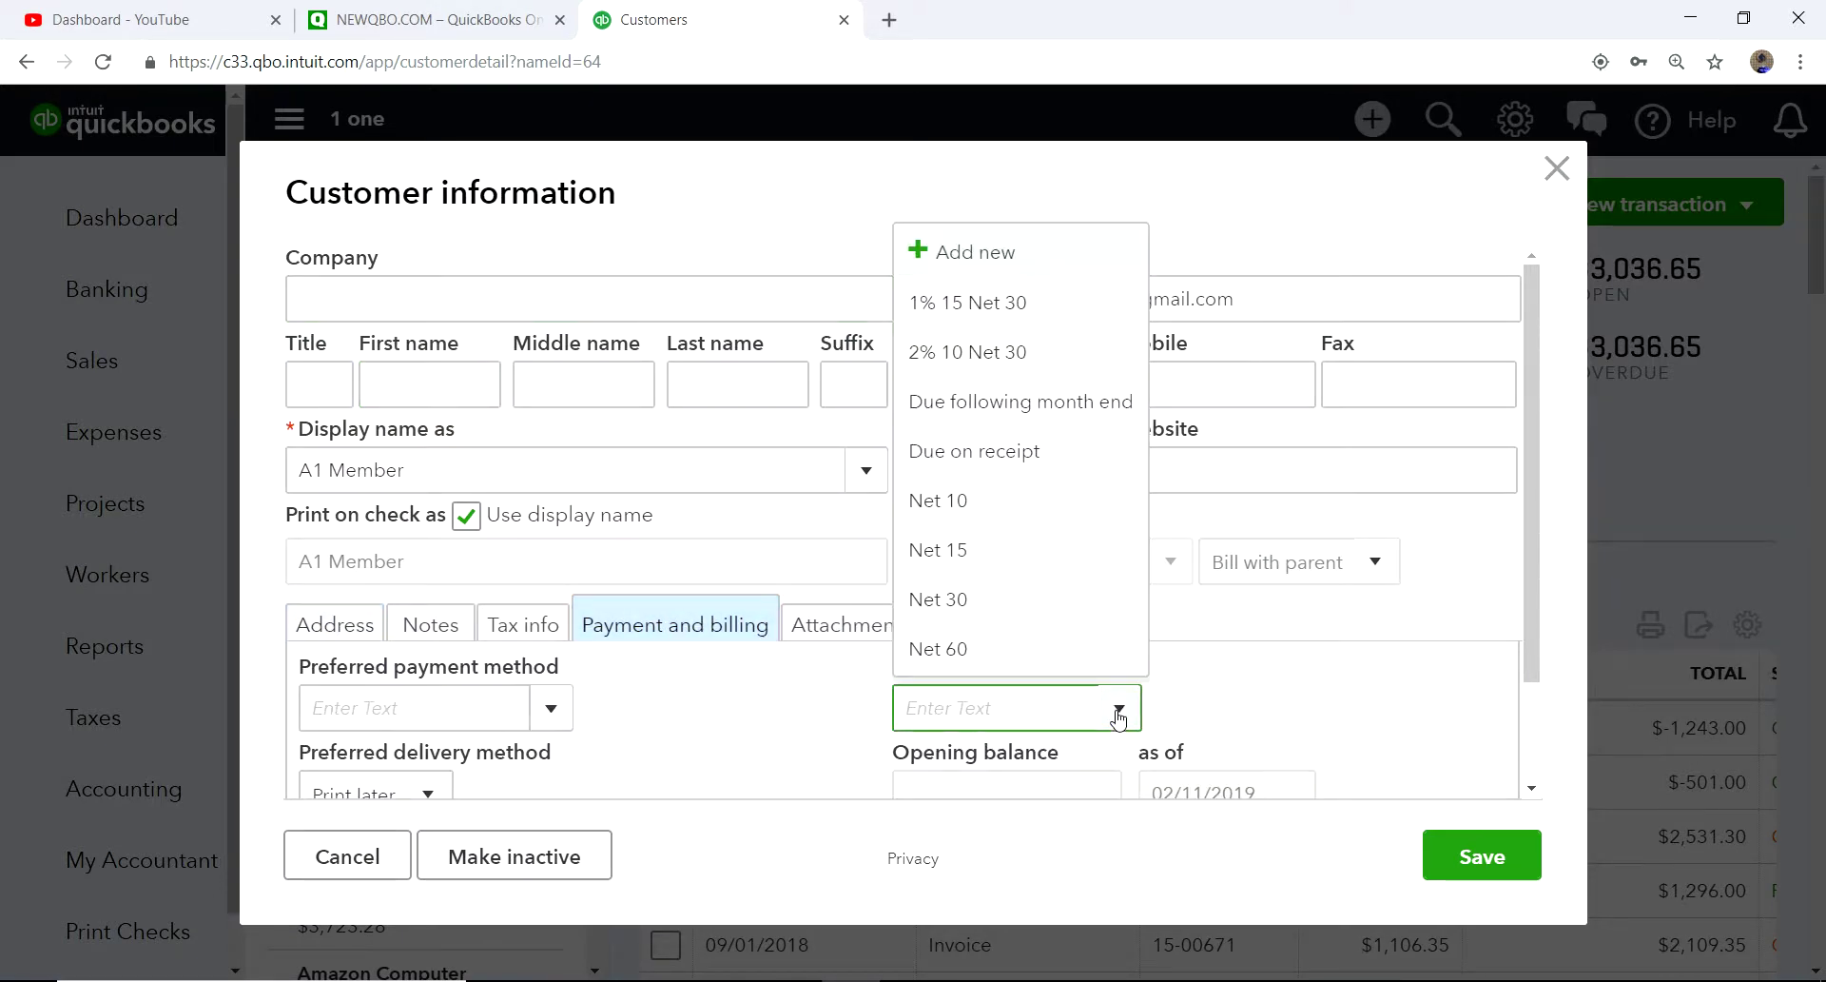
pyautogui.click(976, 556)
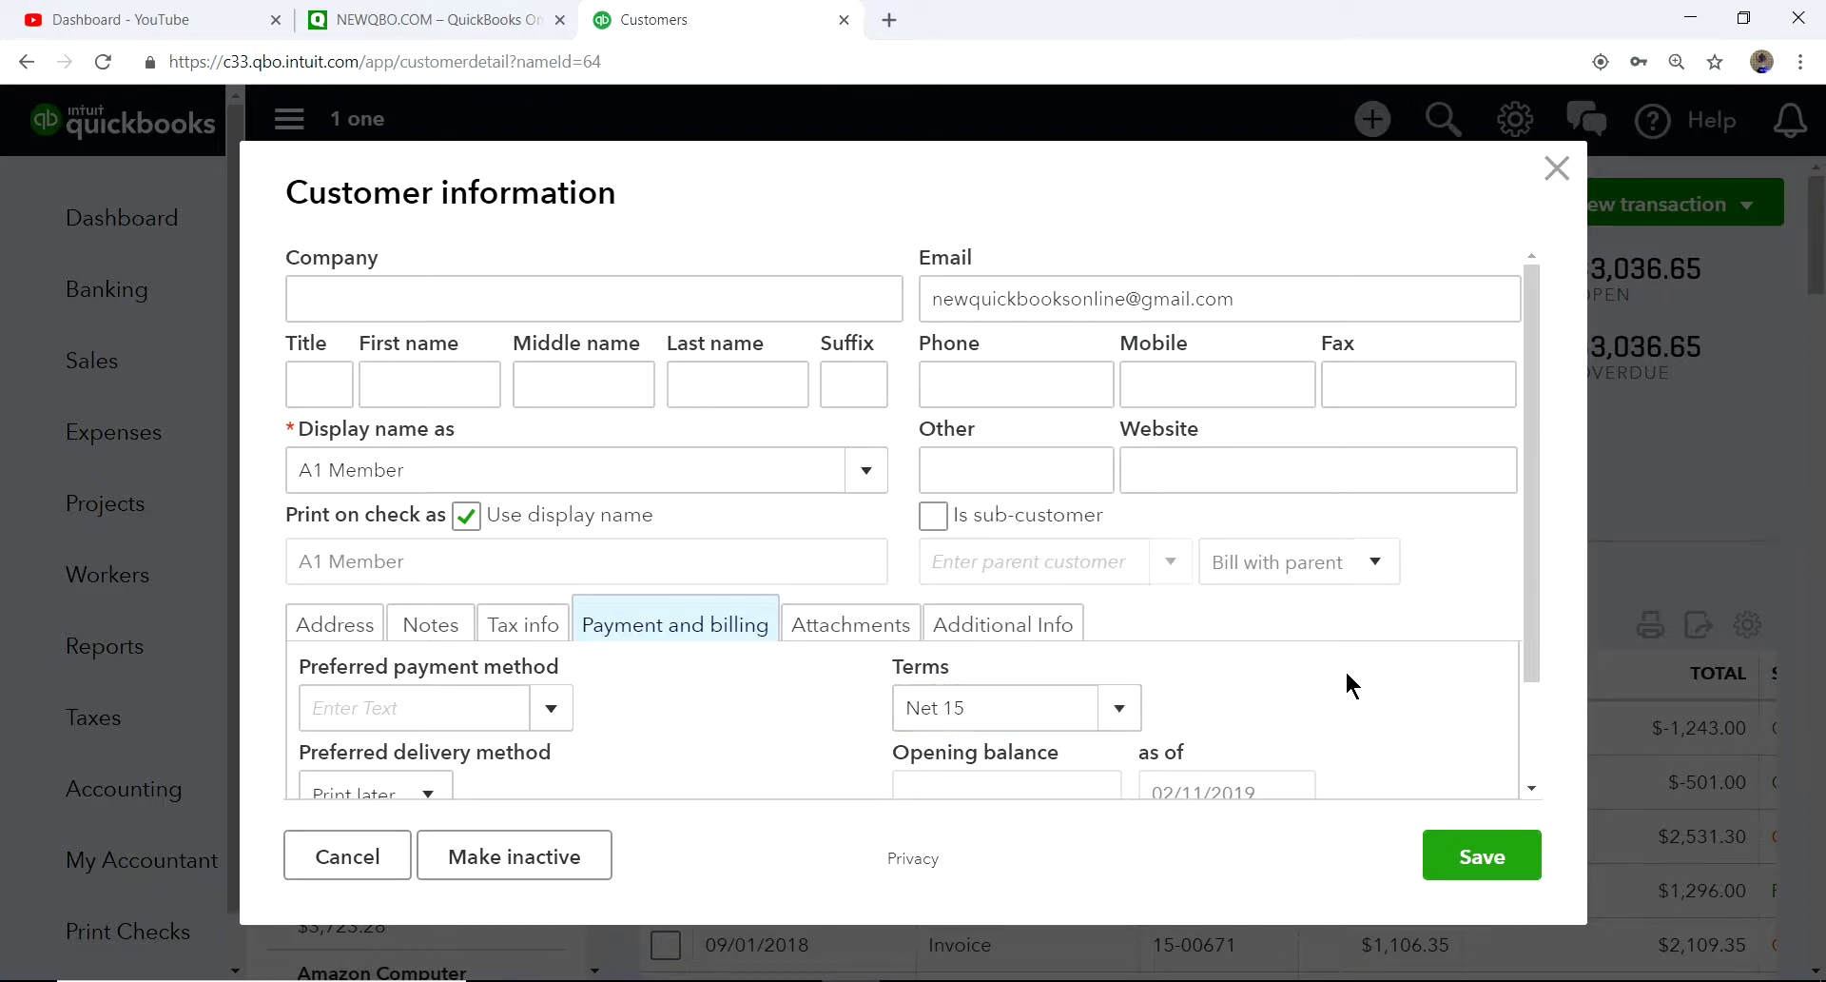
pyautogui.click(1481, 856)
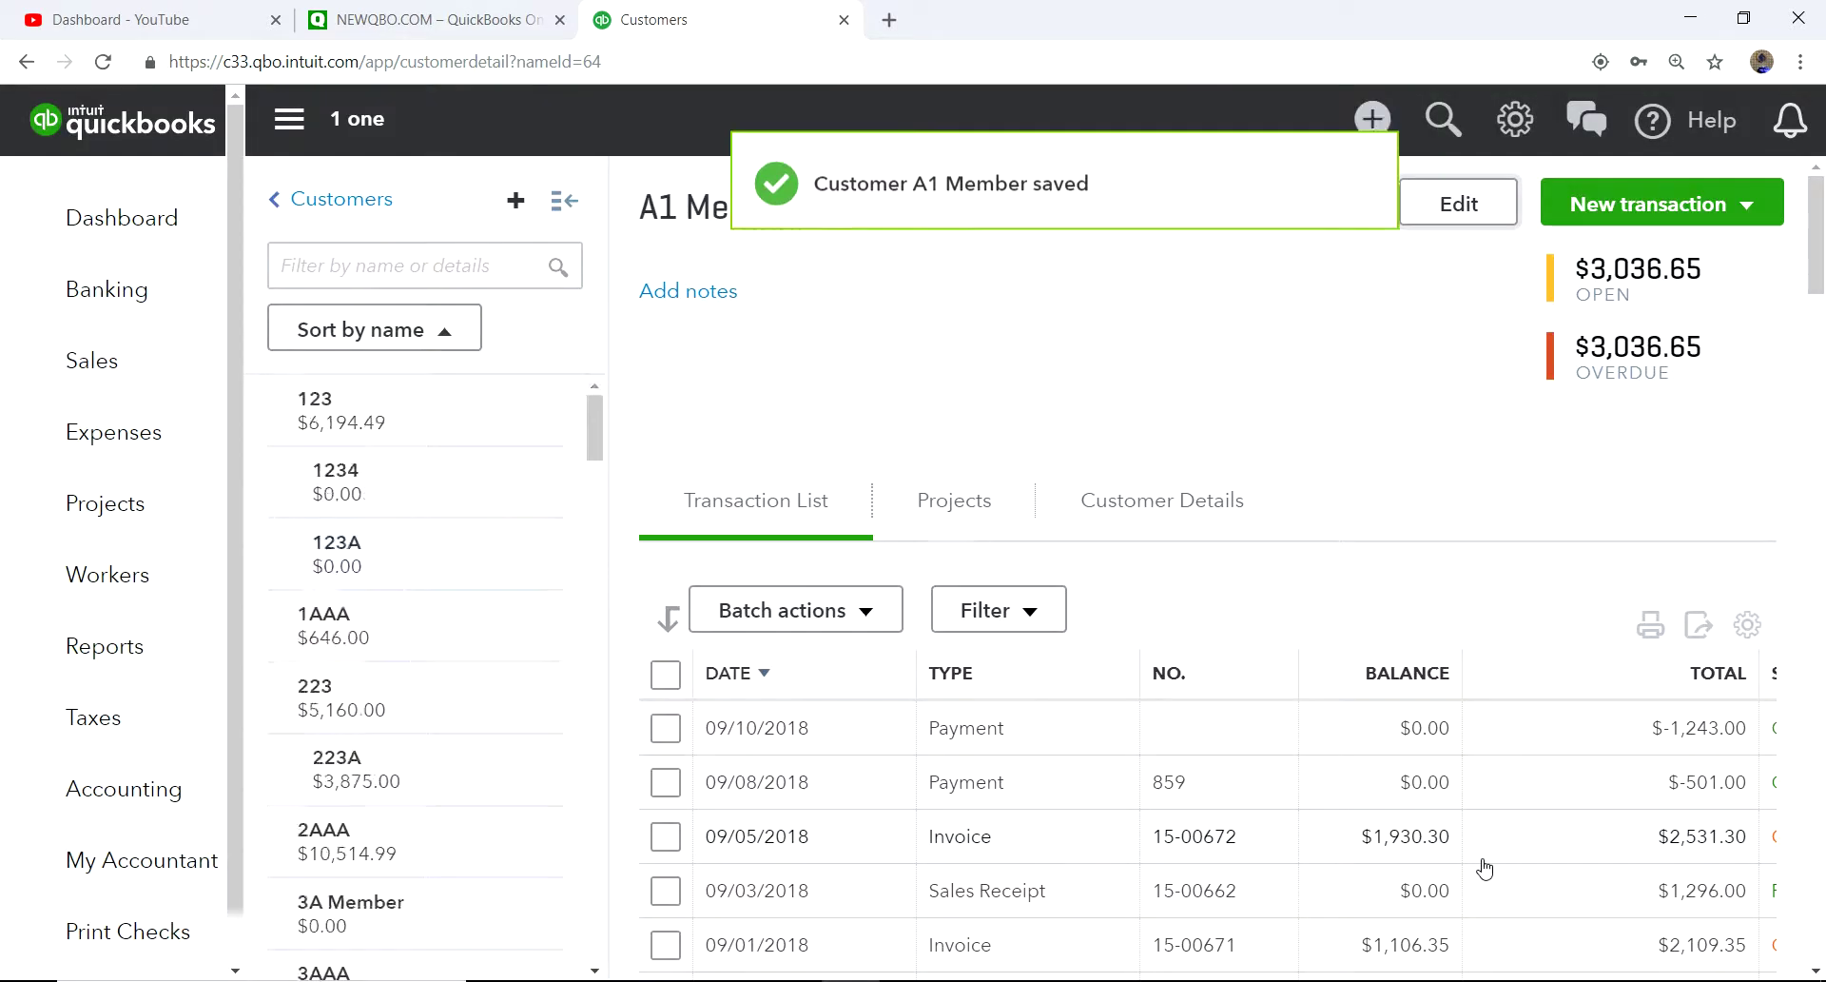
# Step: Create a new invoice for A1 Member and change its terms to 1% 15 Net 30
pyautogui.click(1718, 220)
pyautogui.doubleClick(1617, 273)
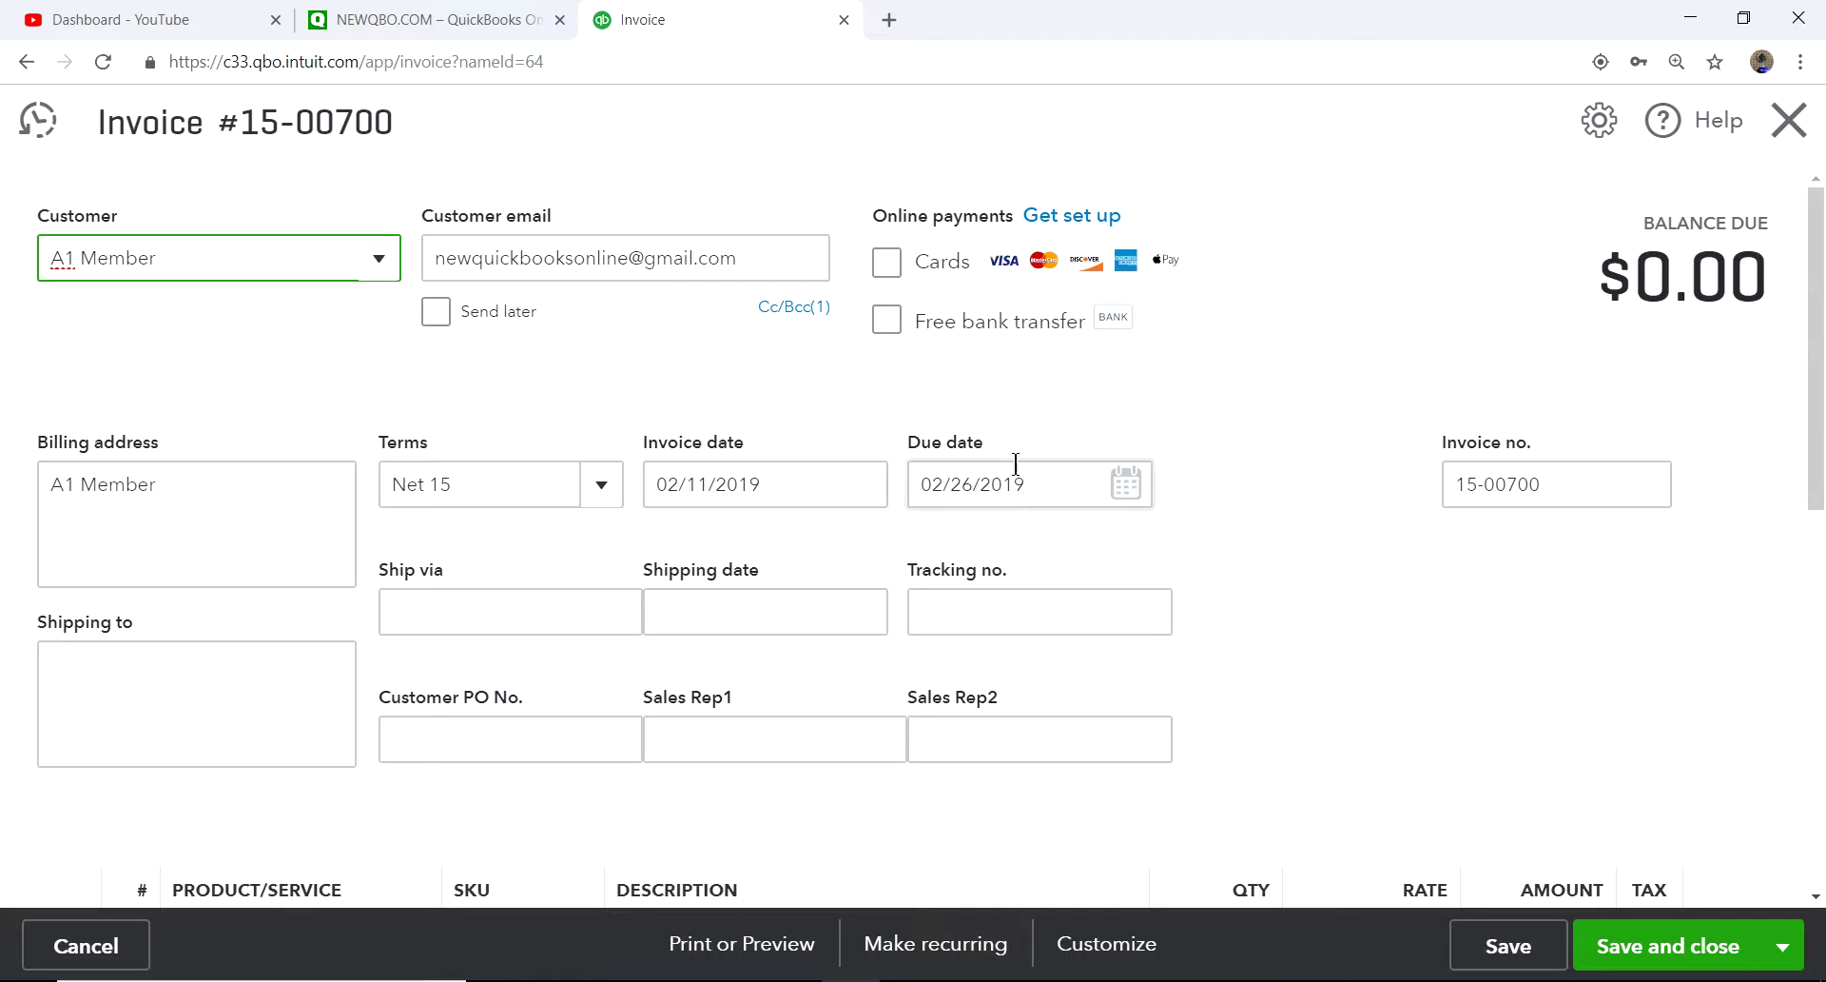
pyautogui.click(613, 487)
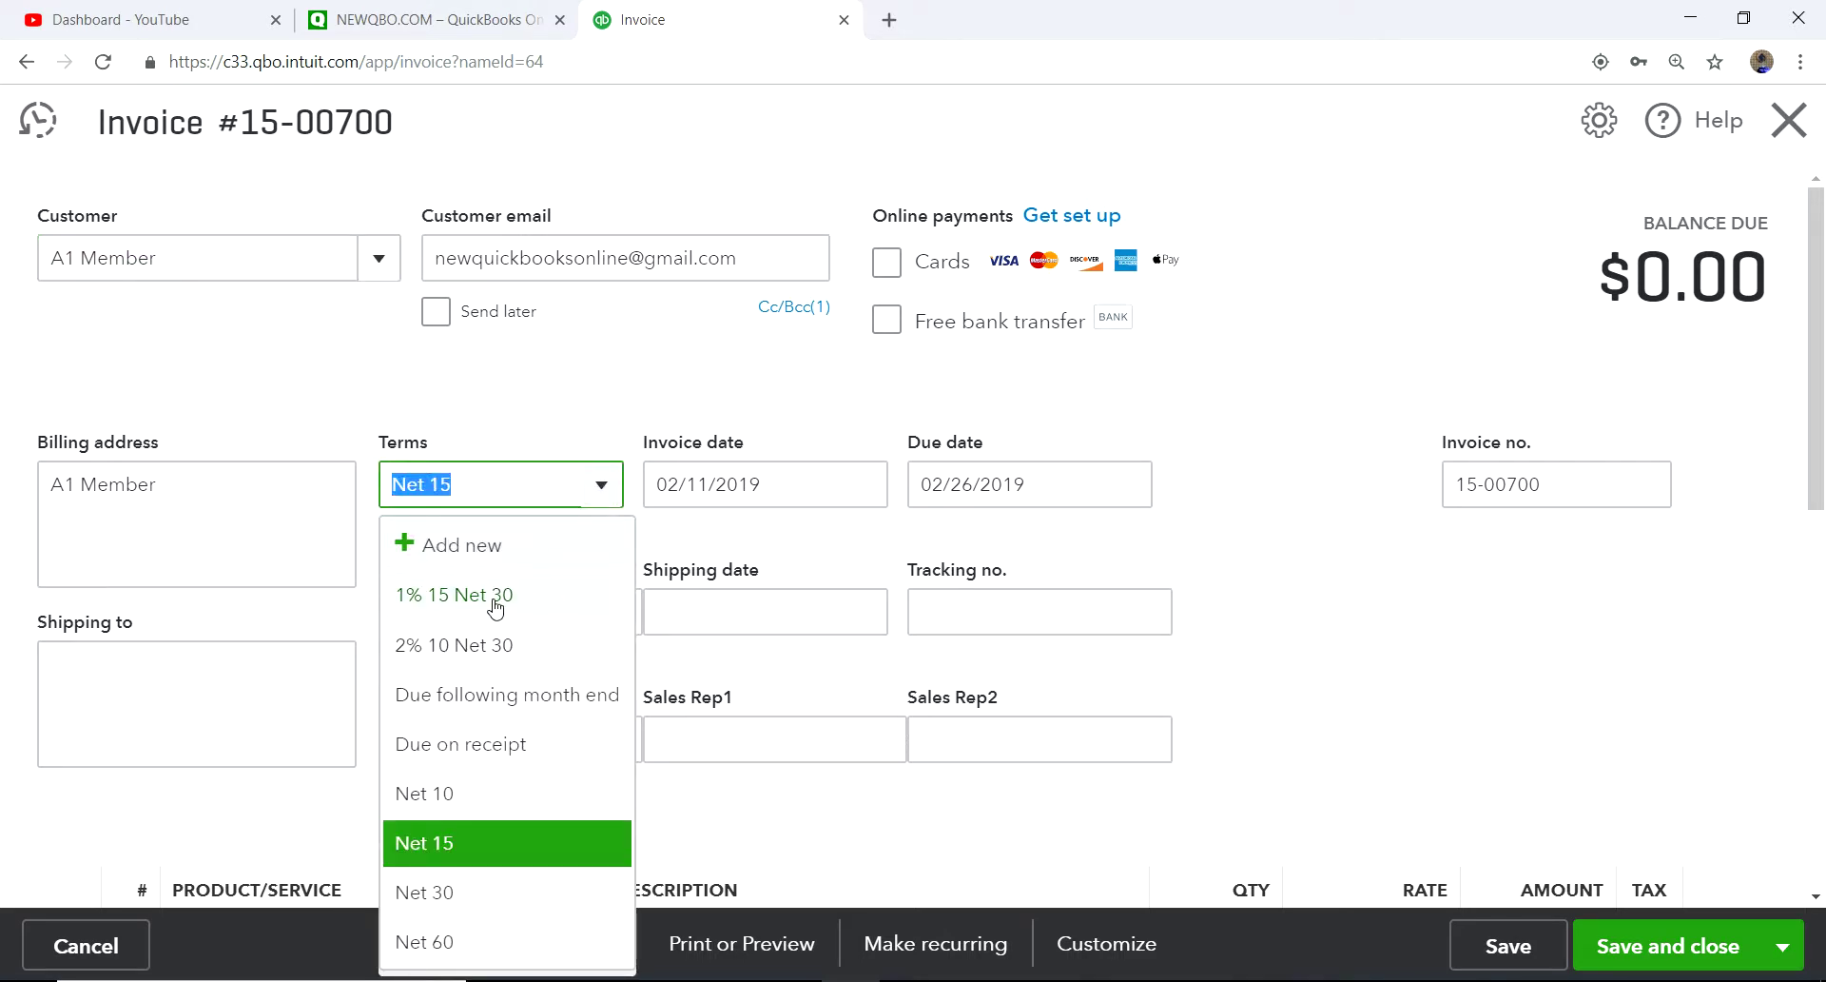
pyautogui.click(504, 599)
pyautogui.click(493, 609)
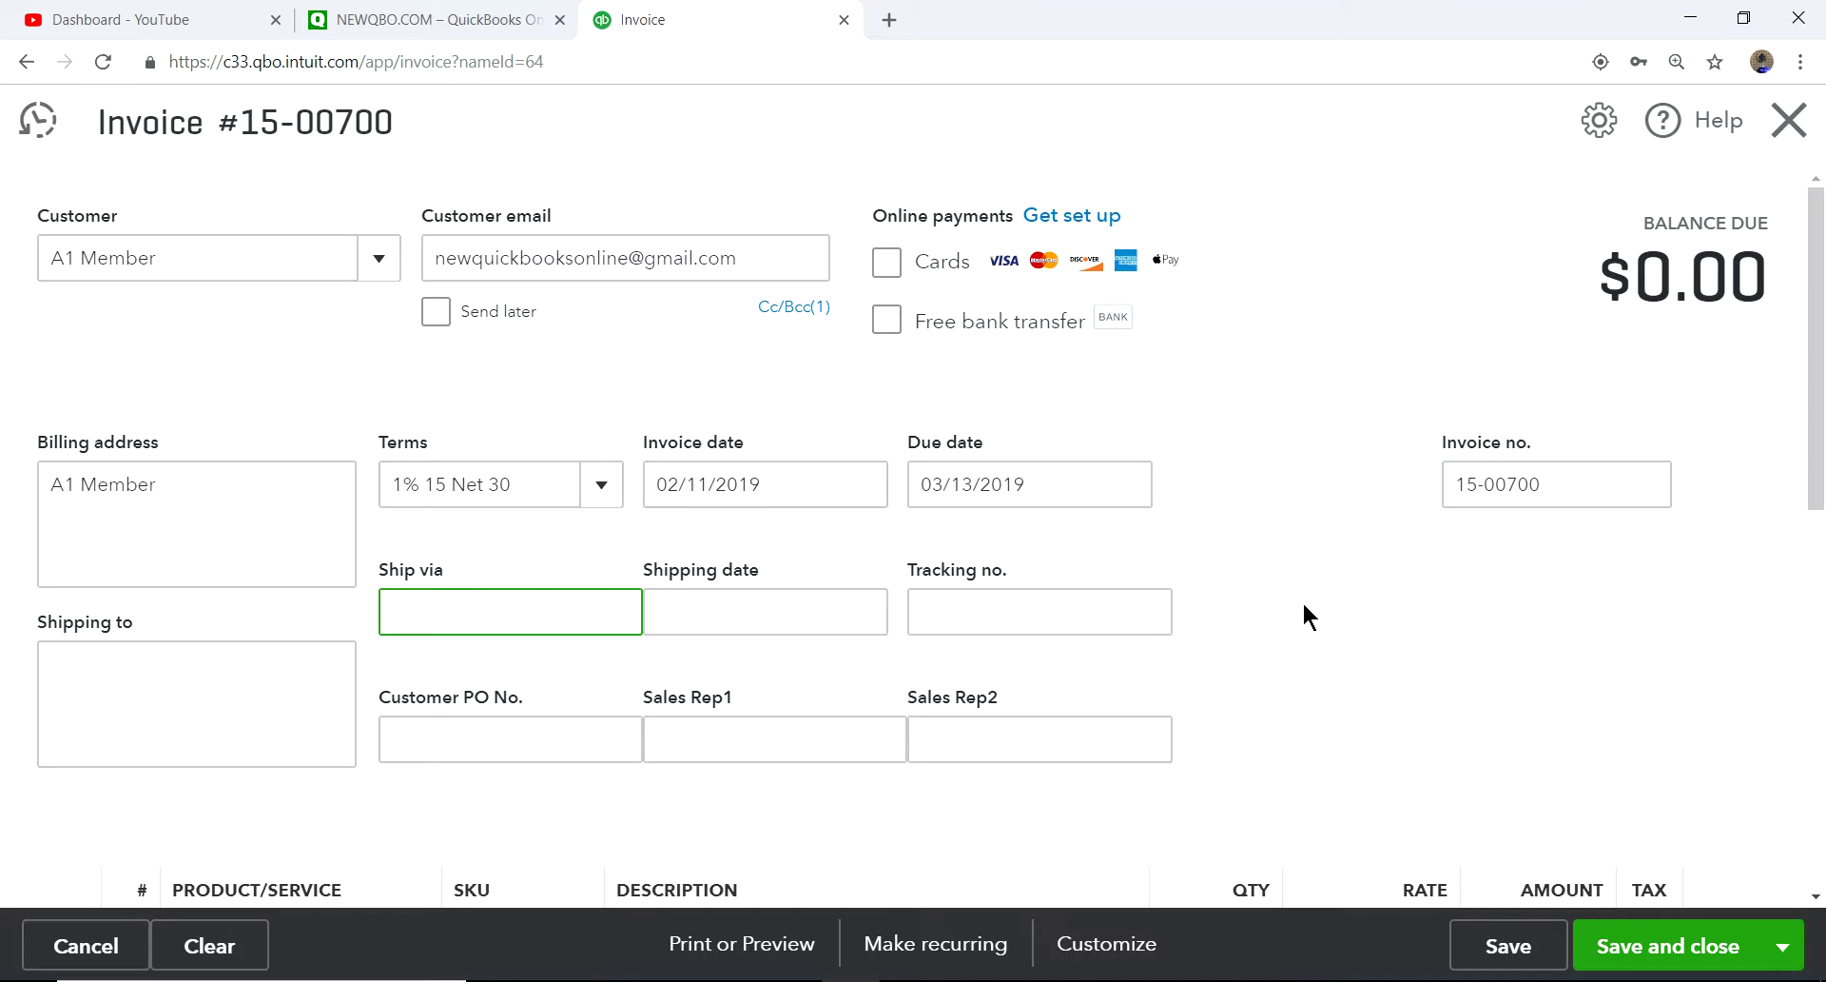
# Step: Examine the unsaved invoice's terms, invoice date, due date and empty line items
pyautogui.scroll(-1, 1303, 601)
pyautogui.scroll(1, 1303, 602)
pyautogui.scroll(-1, 1304, 616)
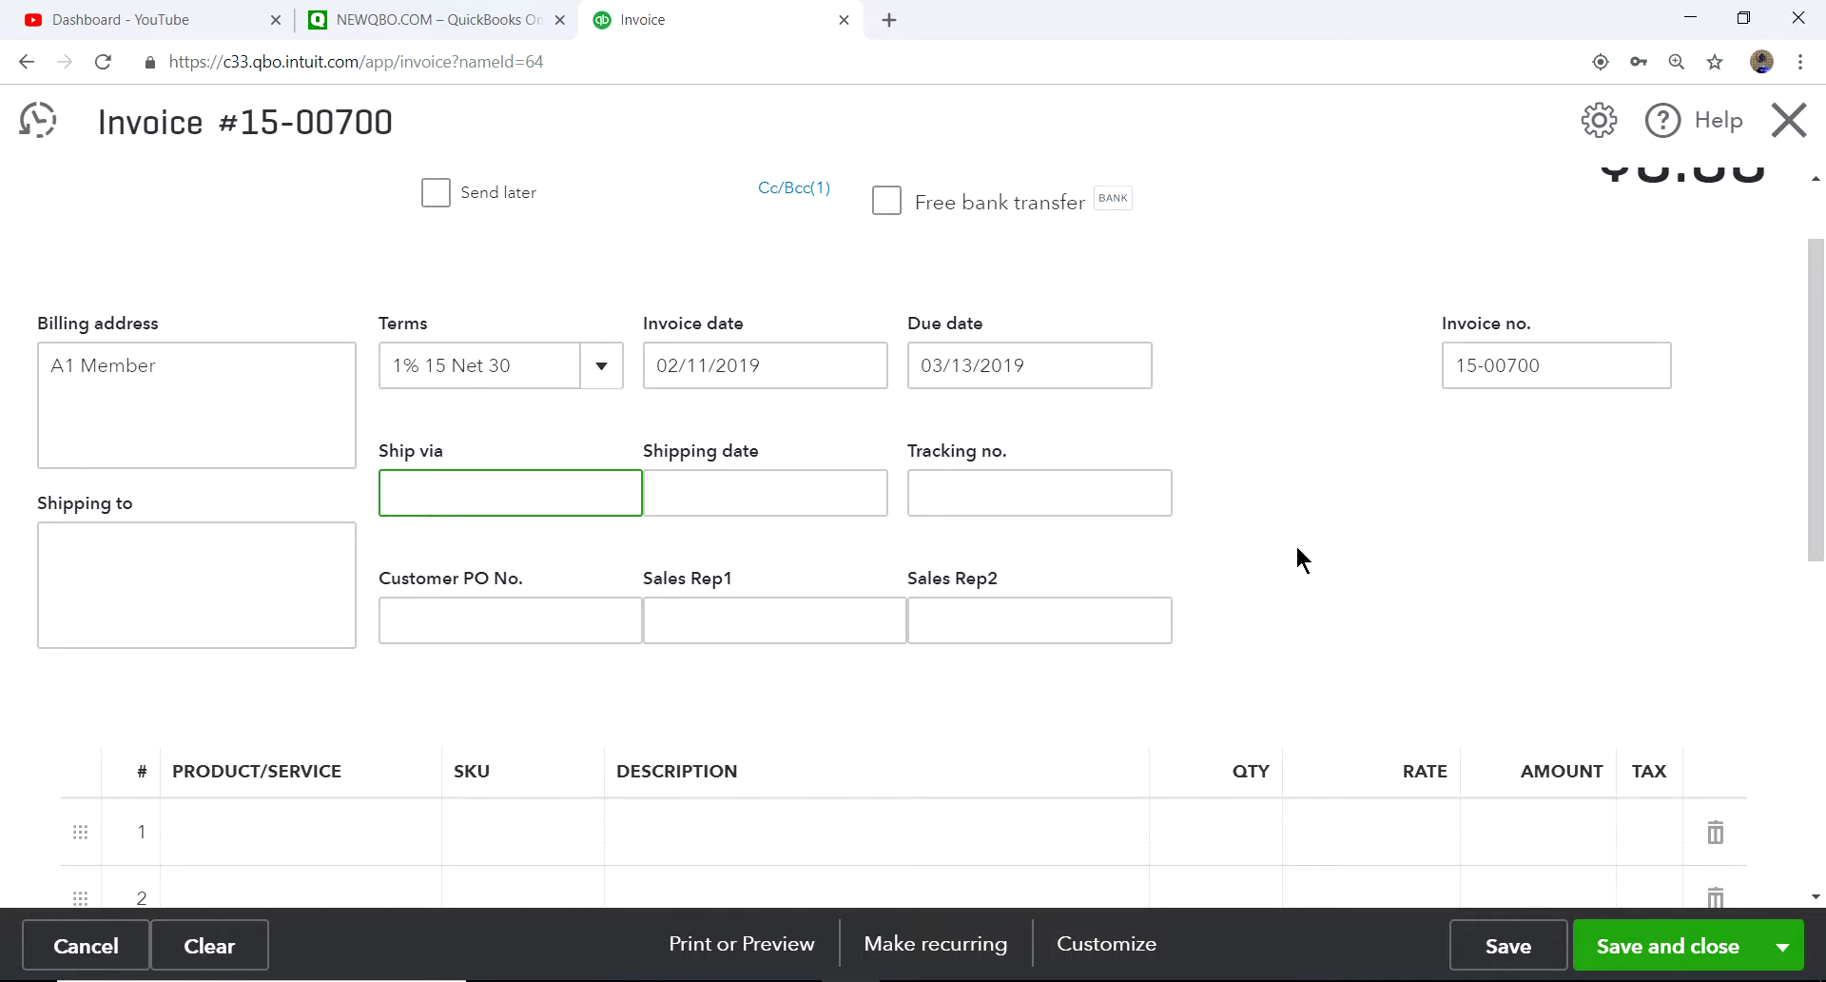
pyautogui.scroll(-1, 1297, 548)
pyautogui.scroll(2, 1297, 548)
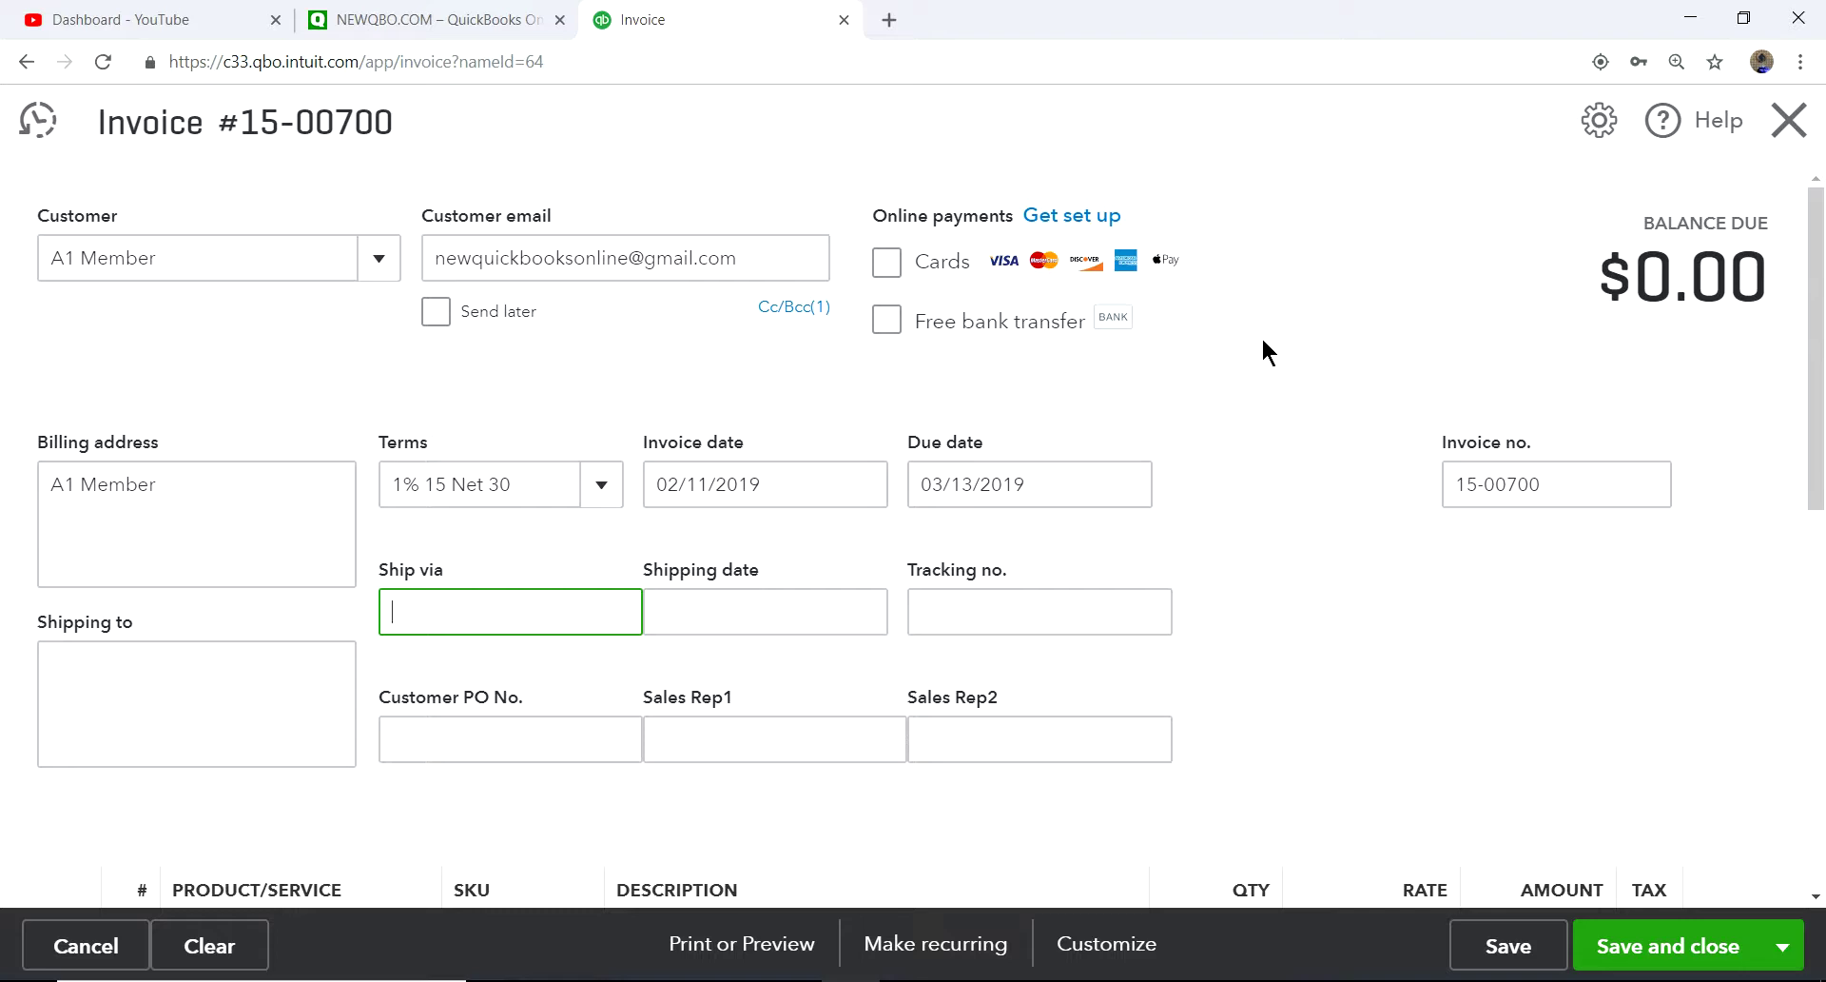
pyautogui.scroll(-3, 1265, 358)
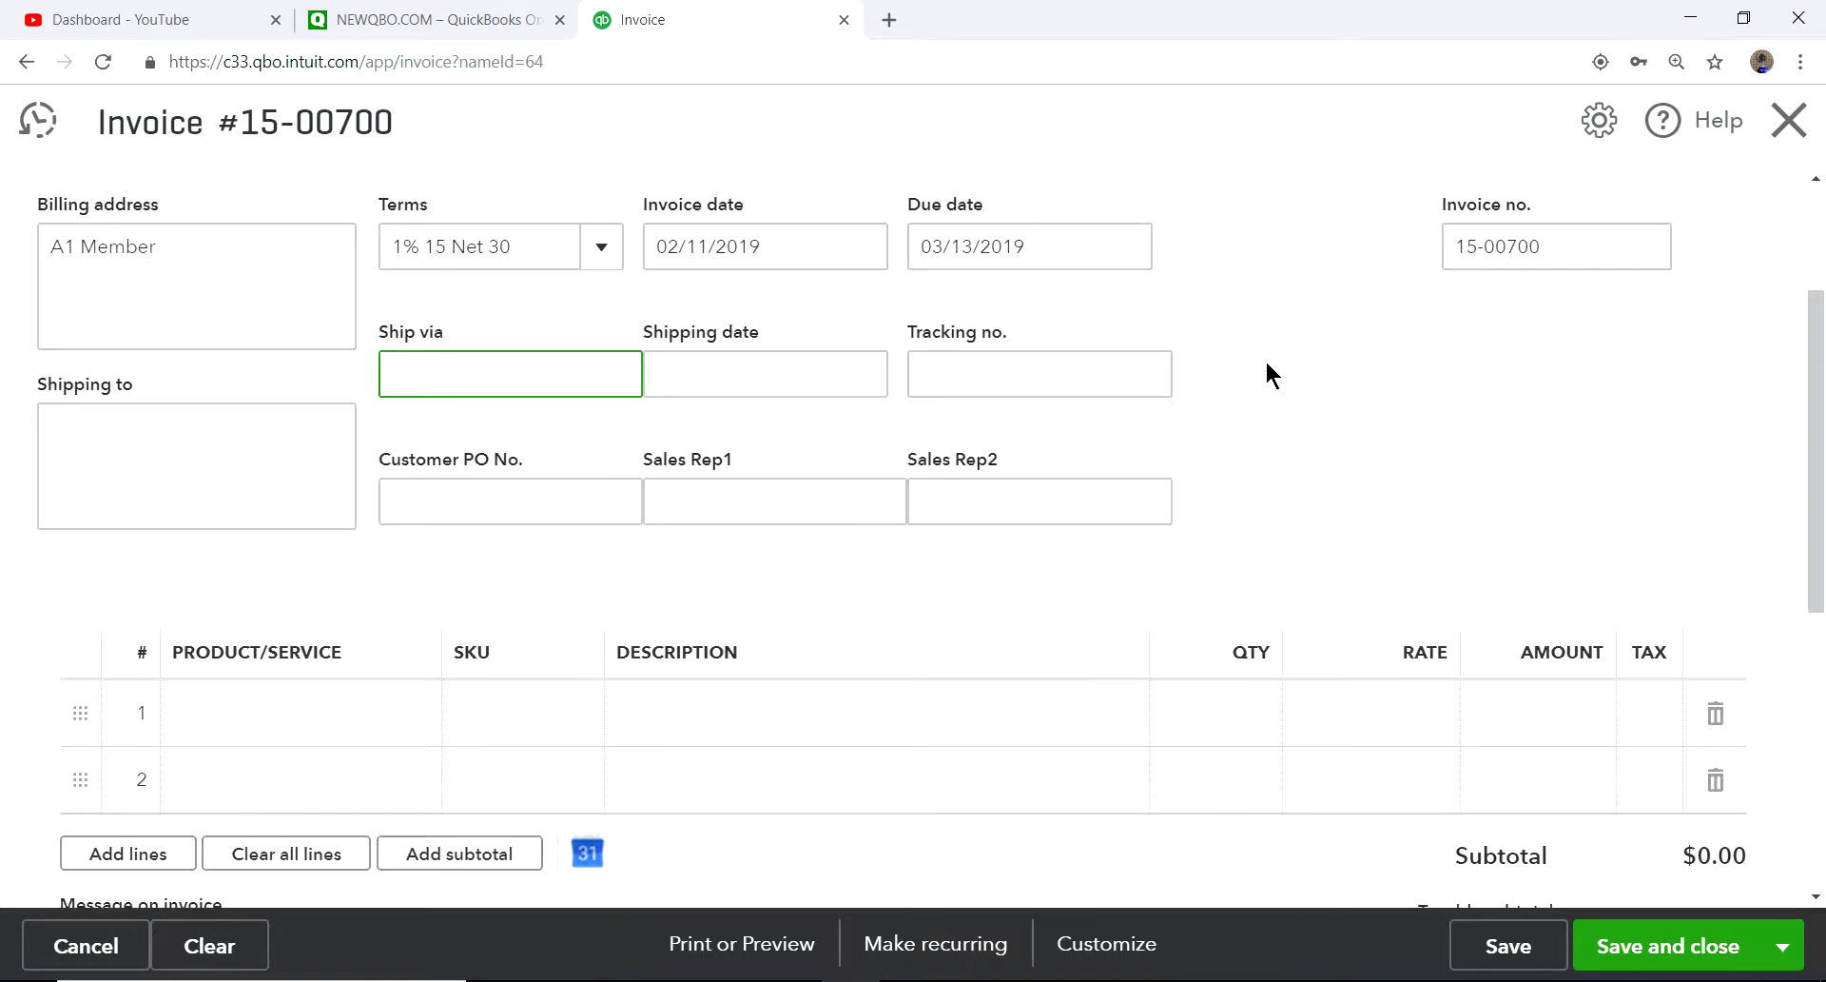
pyautogui.scroll(1, 1267, 367)
pyautogui.scroll(1, 1277, 367)
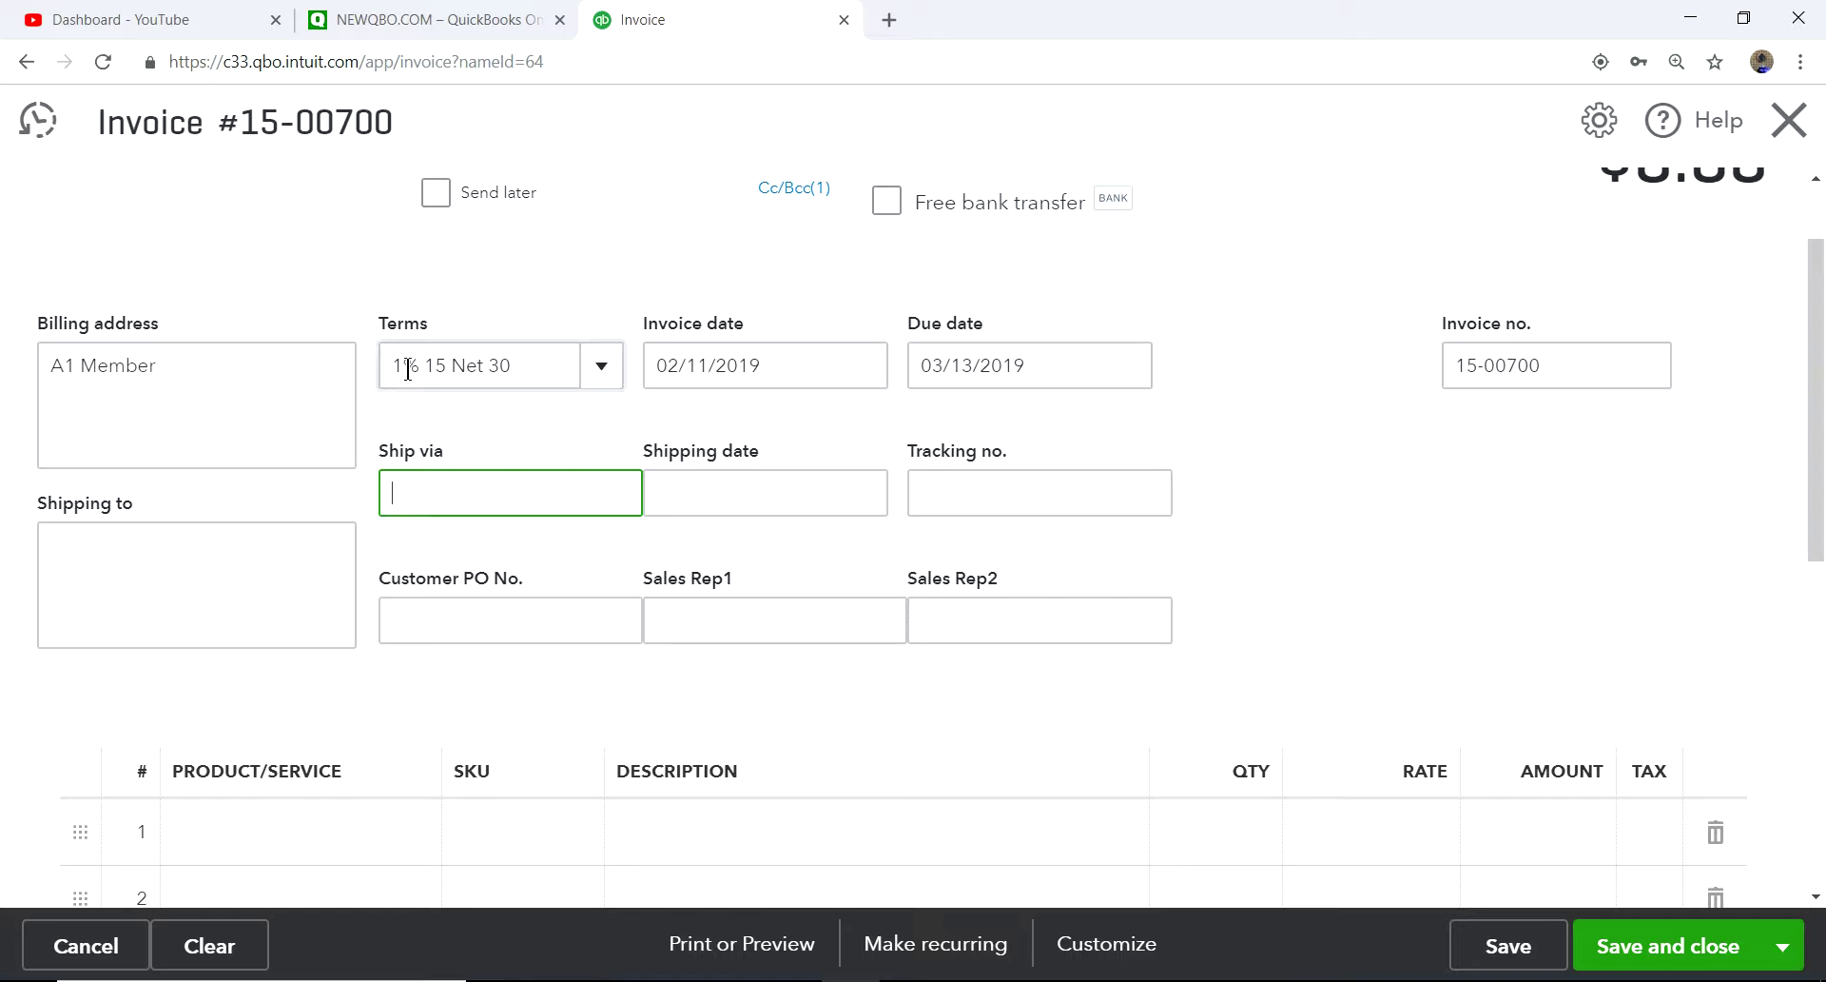
pyautogui.scroll(-1, 1326, 449)
pyautogui.scroll(2, 1327, 454)
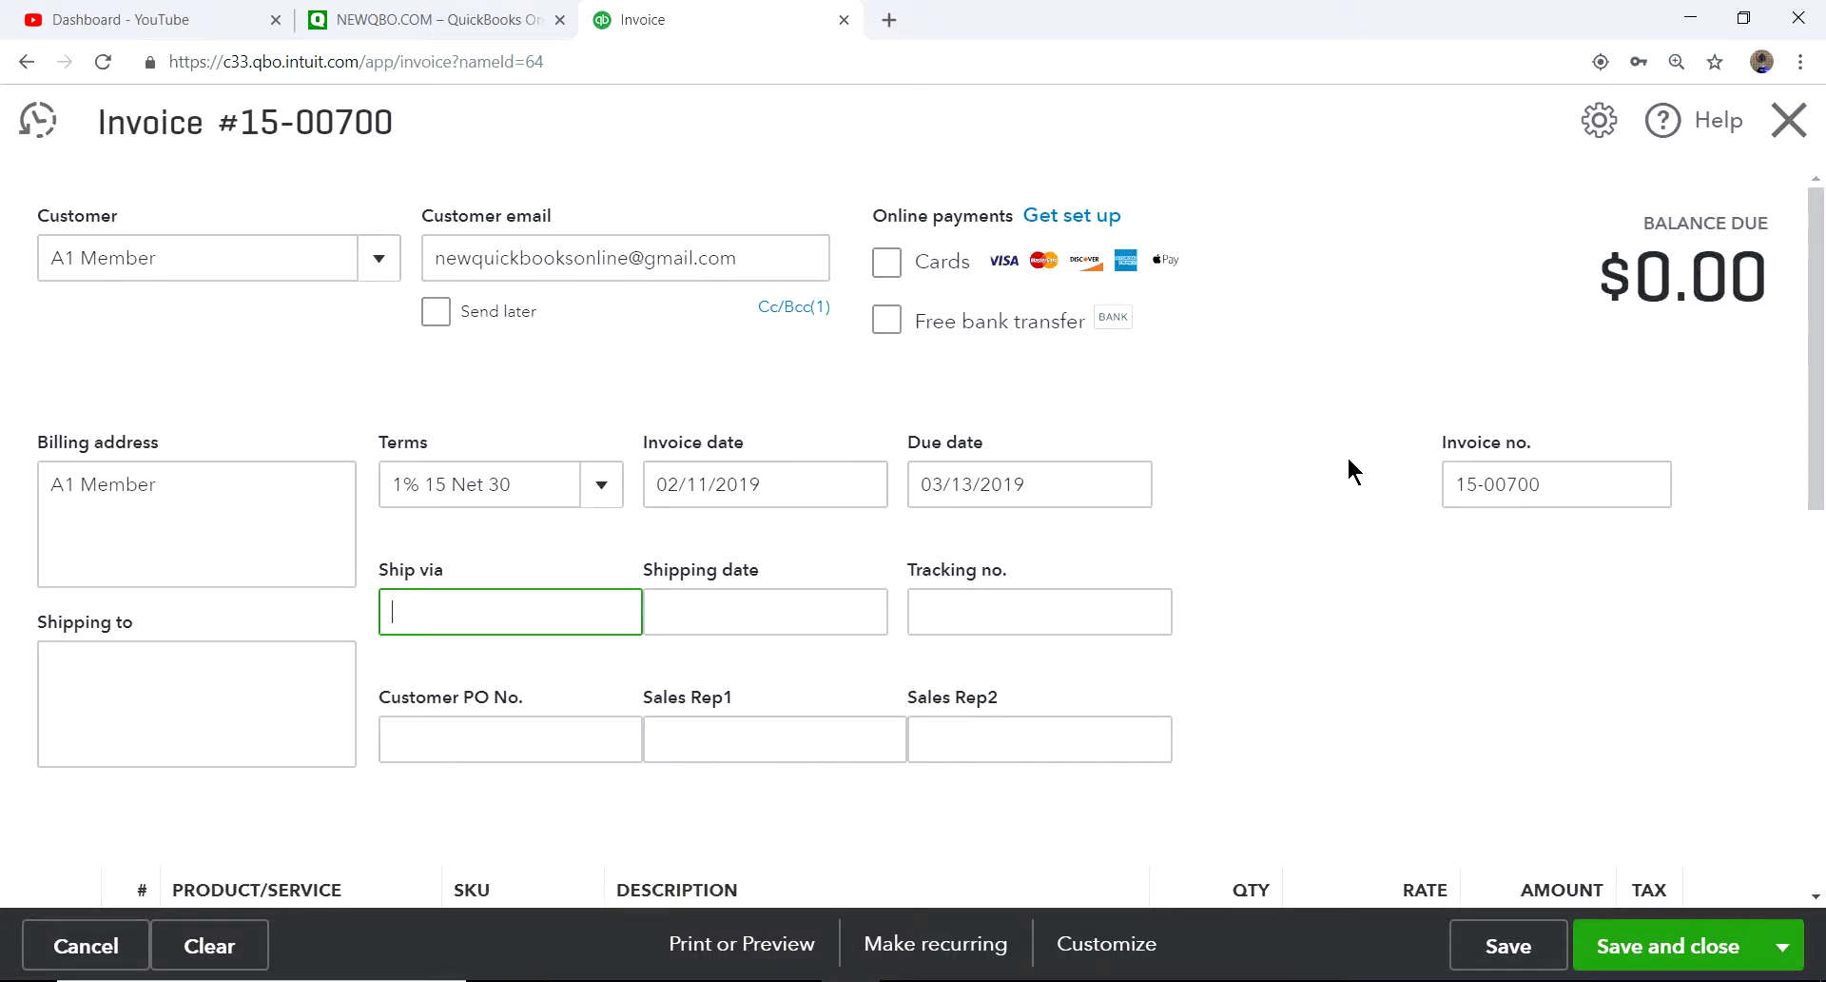
pyautogui.scroll(-2, 1348, 459)
pyautogui.scroll(2, 1349, 461)
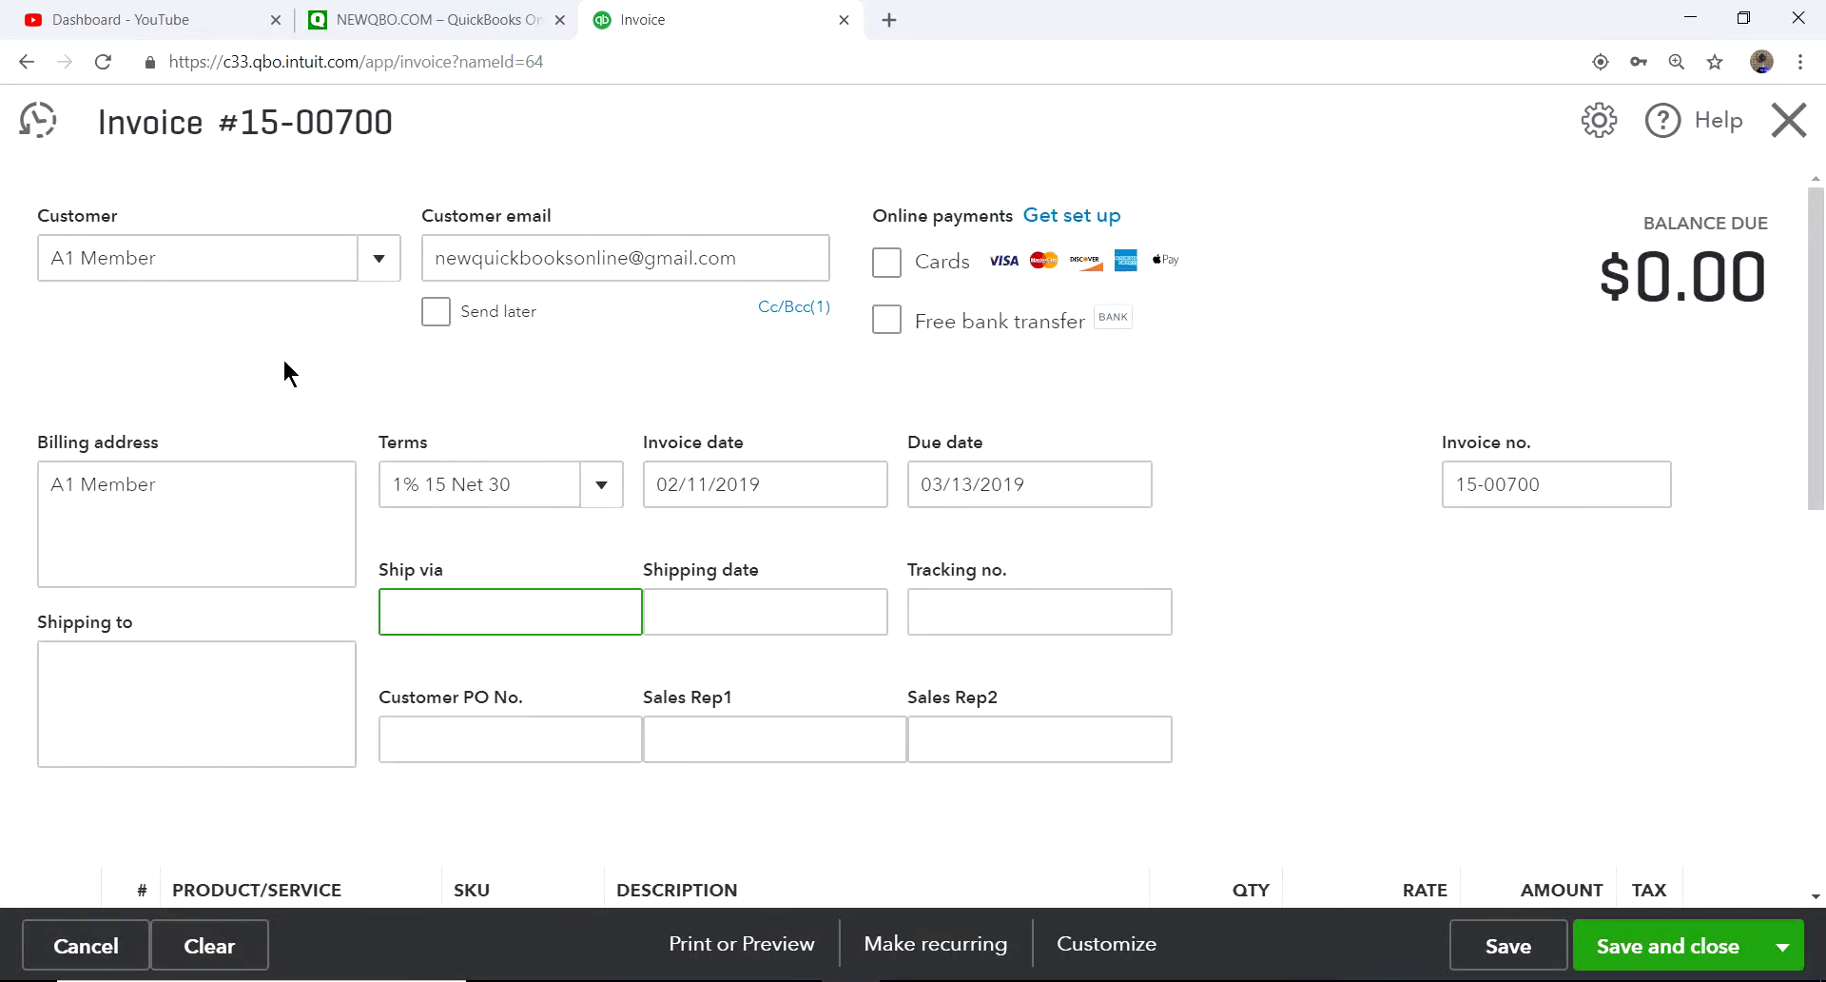
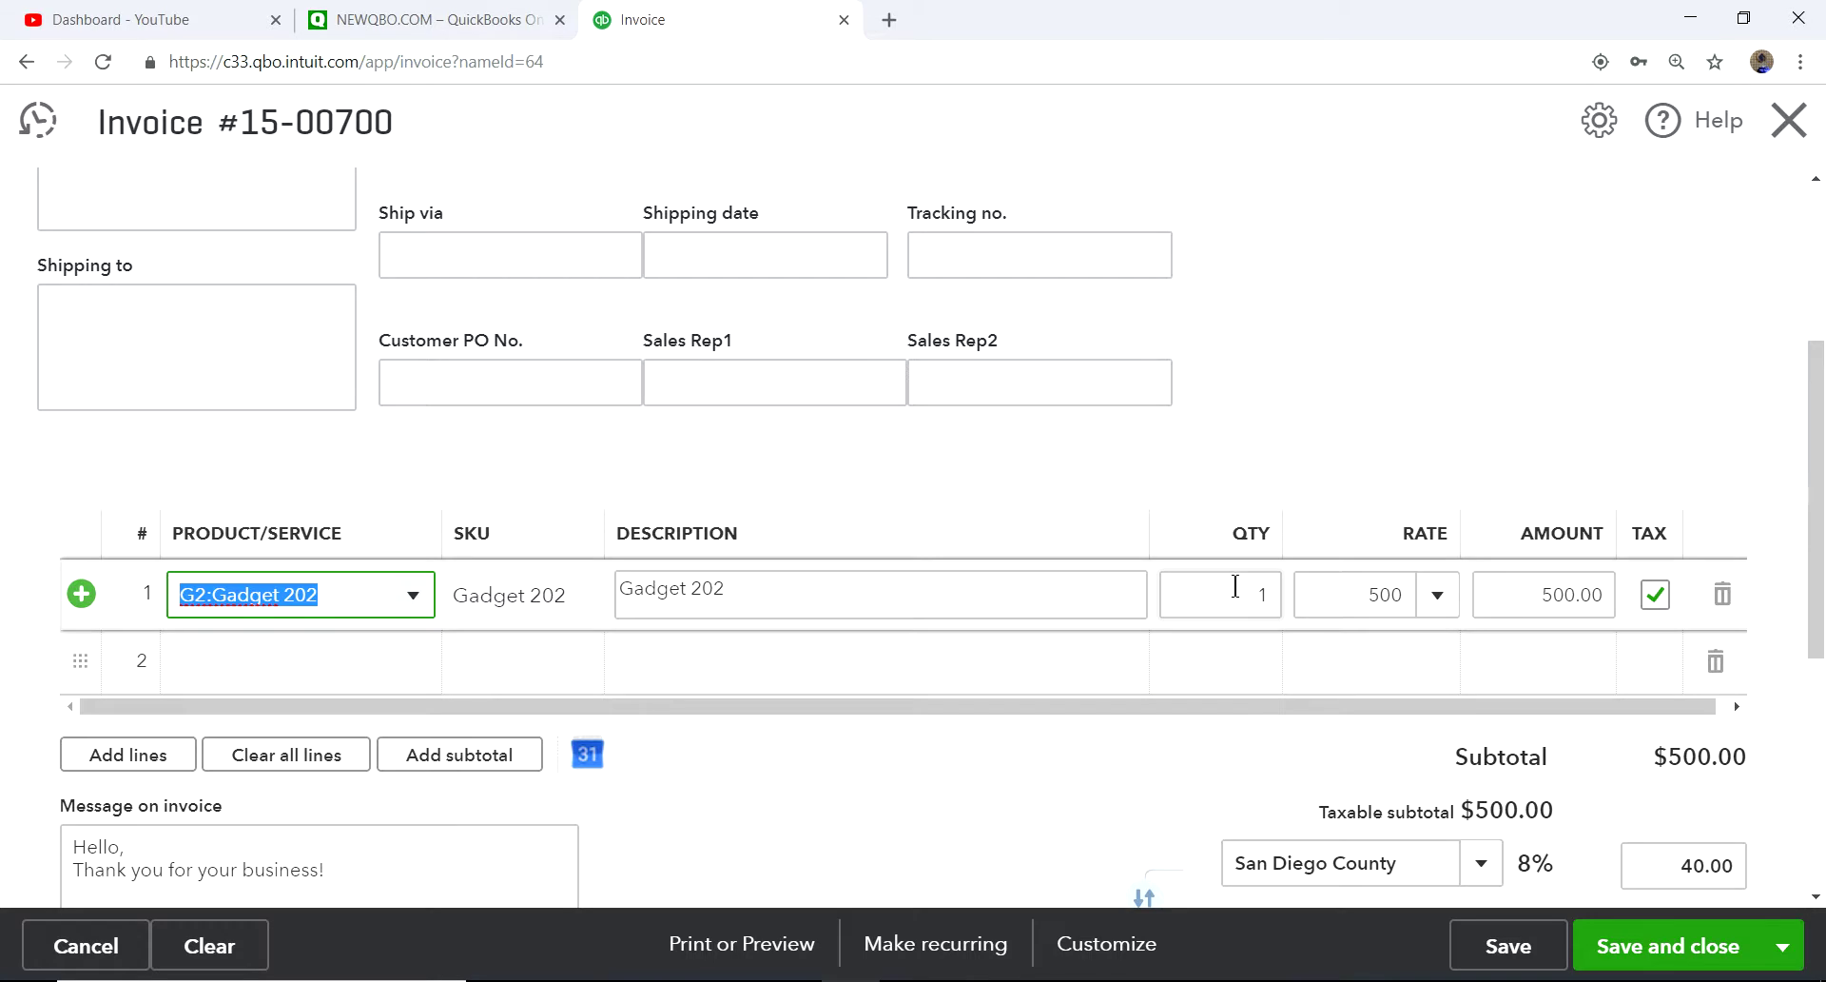
# Step: Leave the Gadget 202 line for the second invoice line, and examine the tax, discount and total fields
pyautogui.click(980, 659)
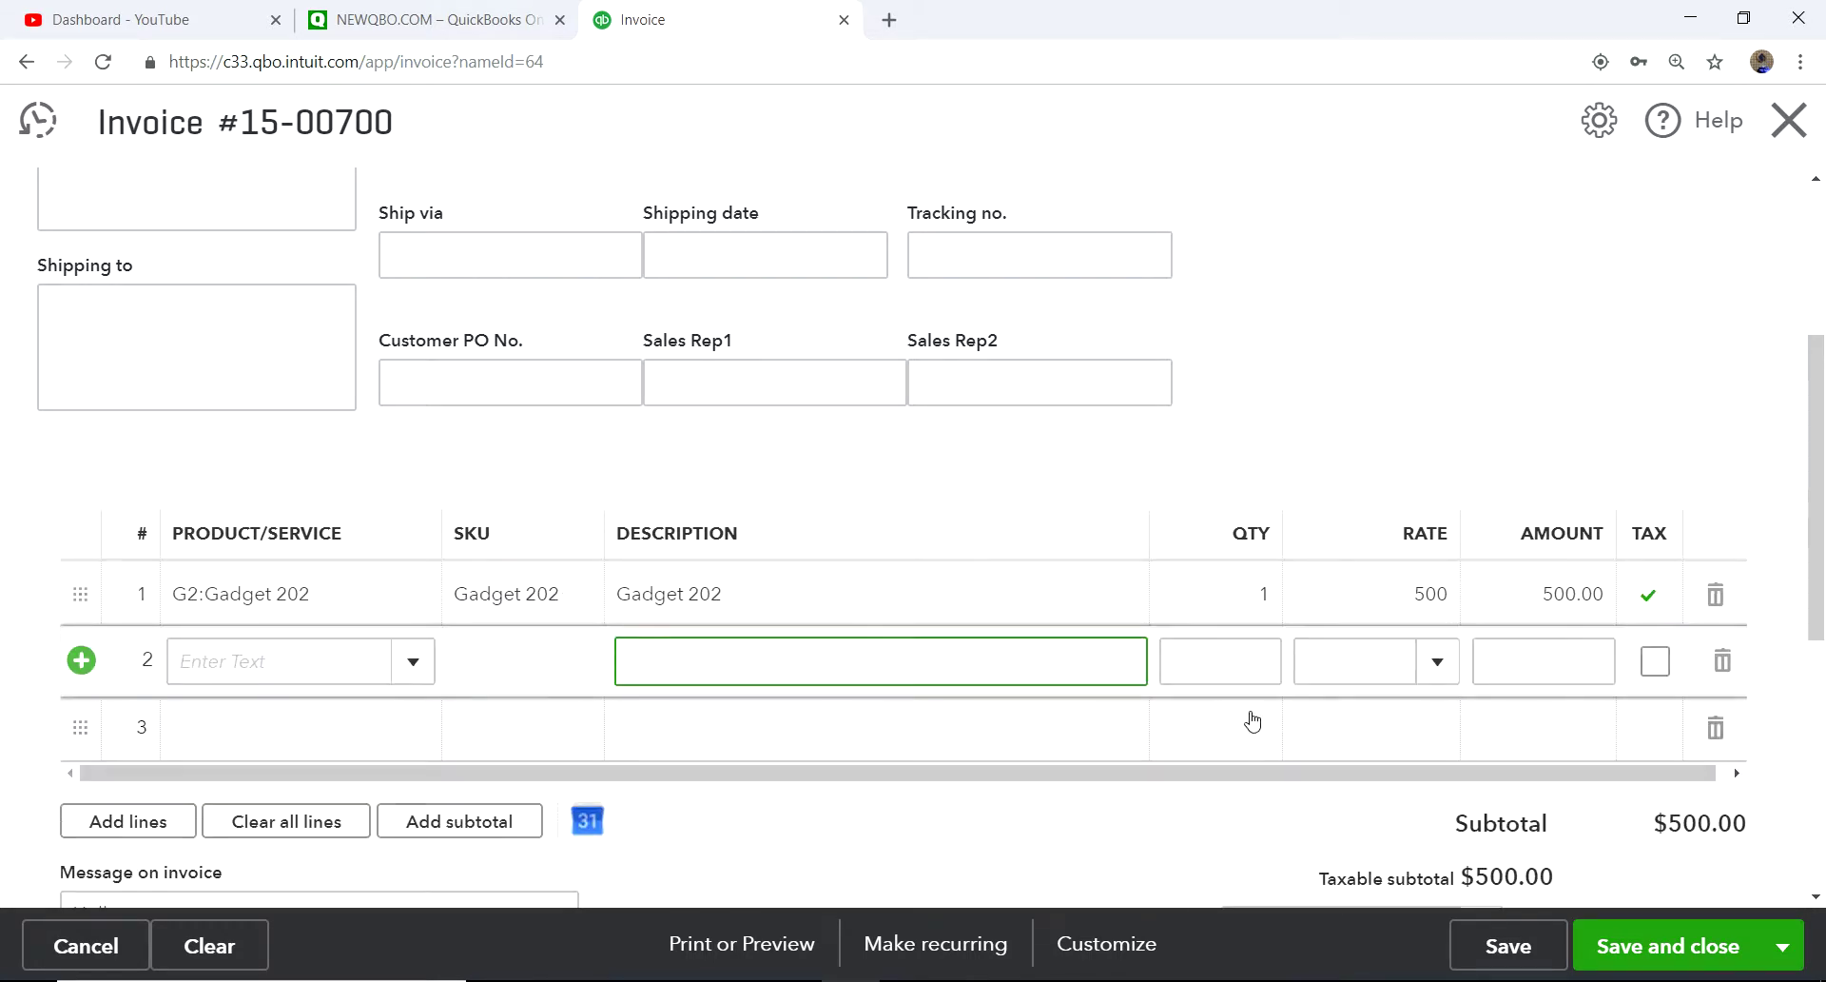
pyautogui.scroll(-2, 1167, 777)
pyautogui.scroll(-2, 1172, 723)
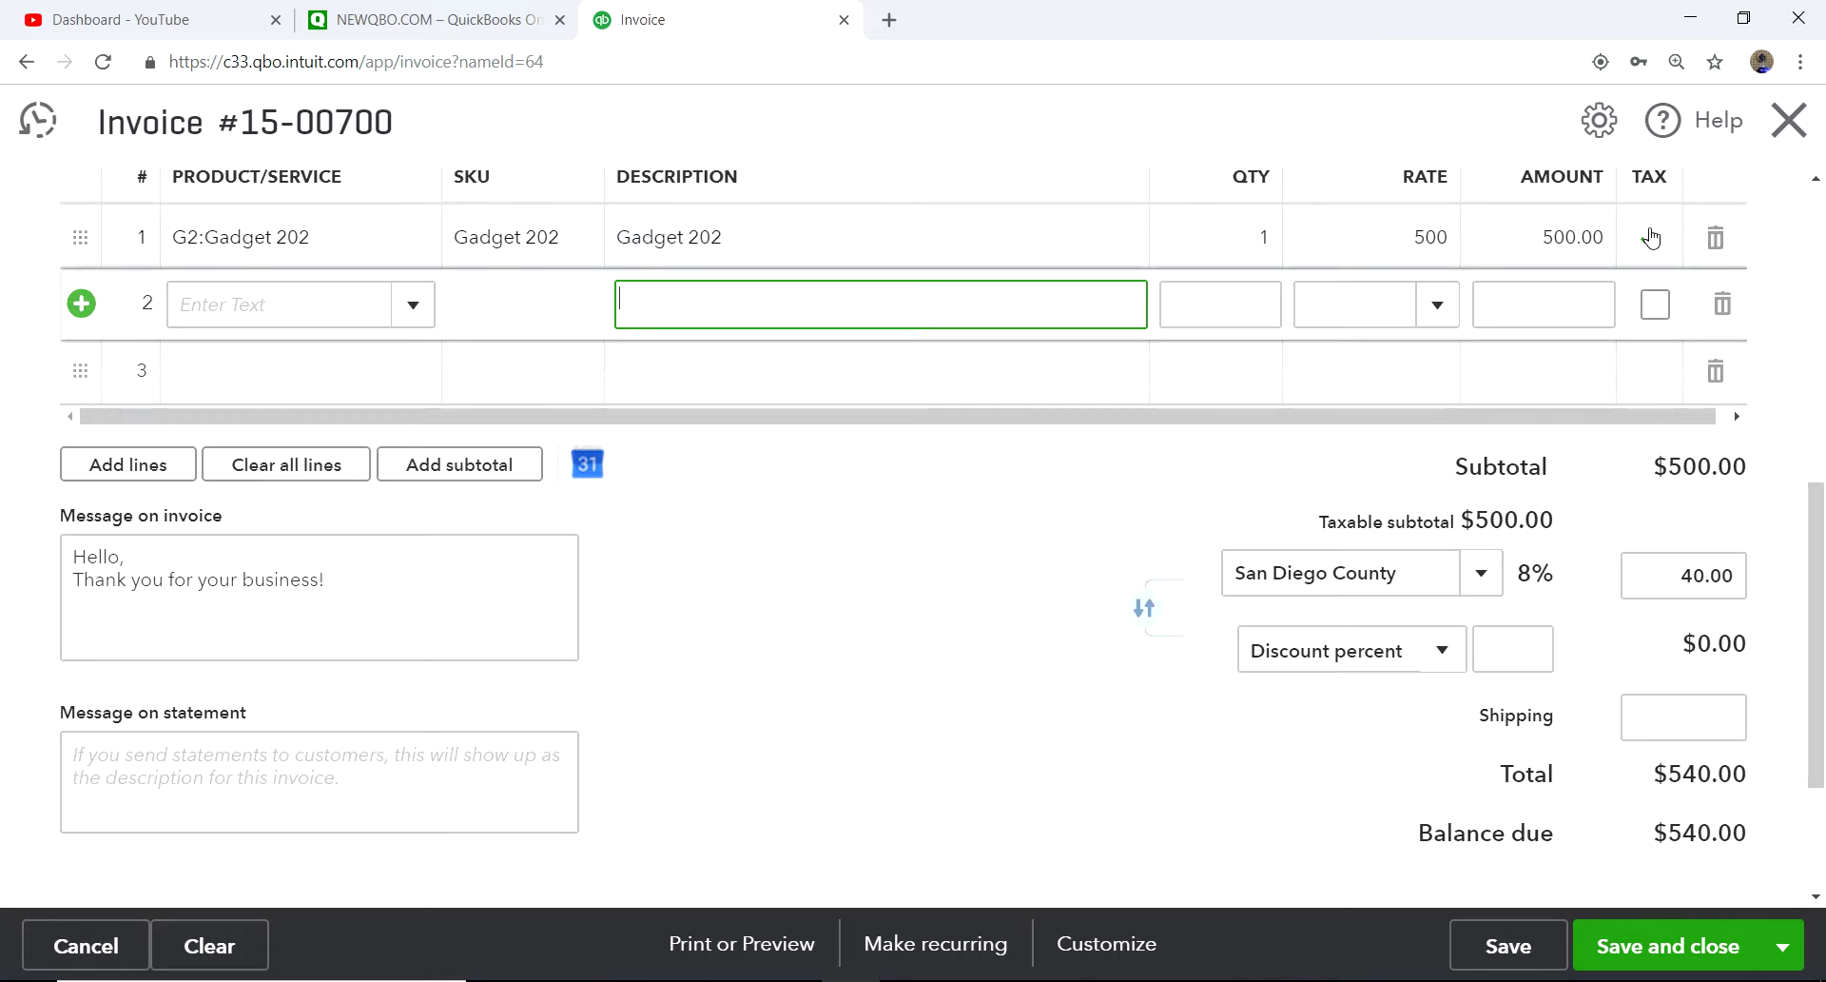
pyautogui.scroll(-3, 1408, 775)
pyautogui.scroll(10, 1625, 767)
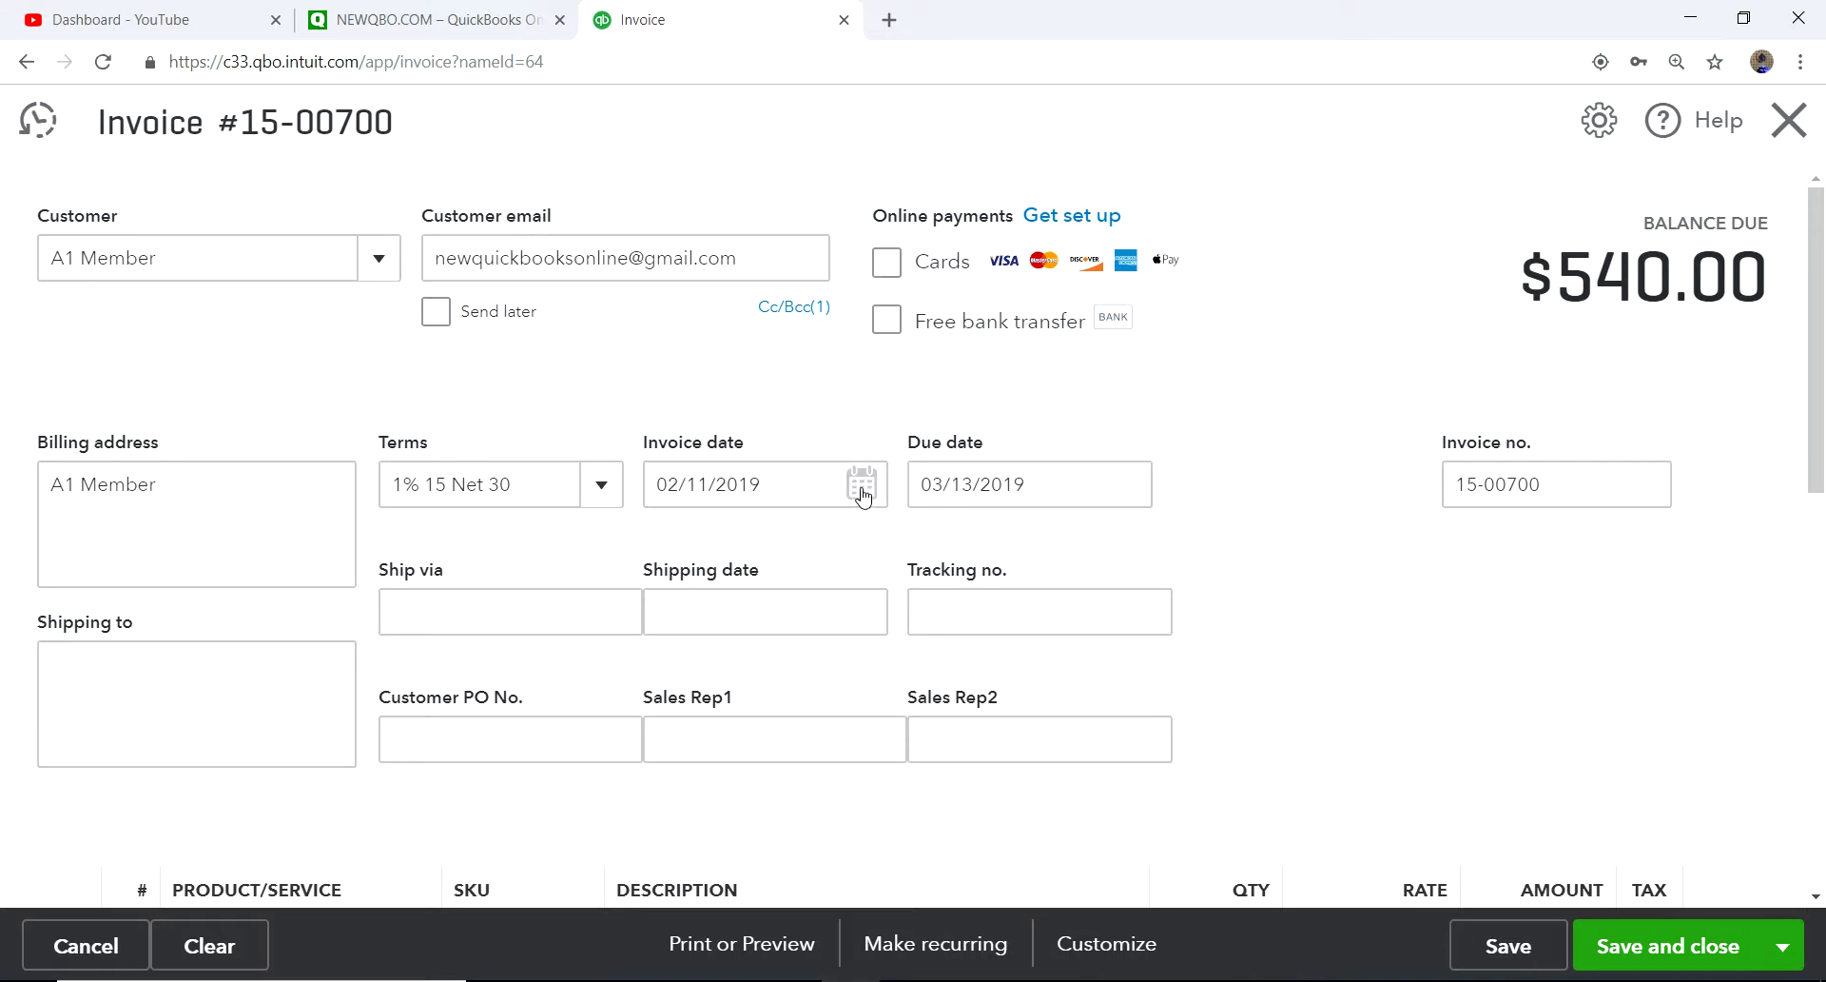
# Step: Set the invoice date to 02/01/2019 and save the A1 Member invoice
pyautogui.click(862, 487)
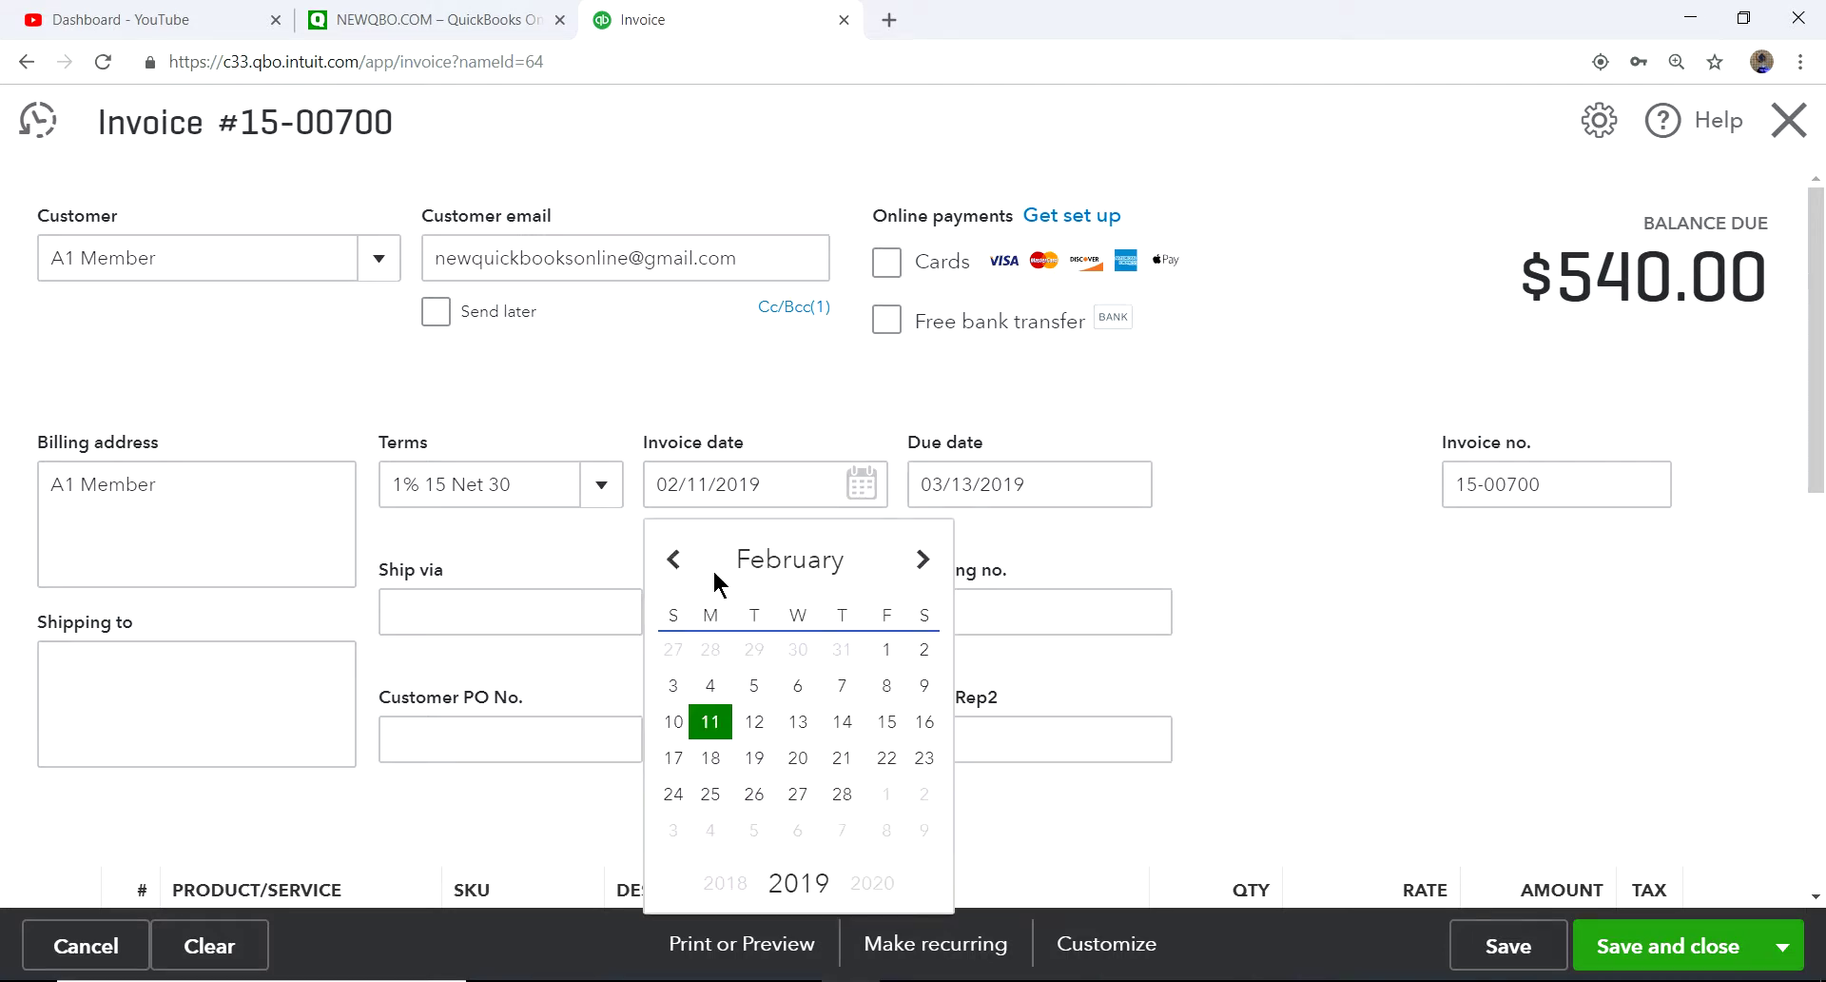
pyautogui.click(887, 649)
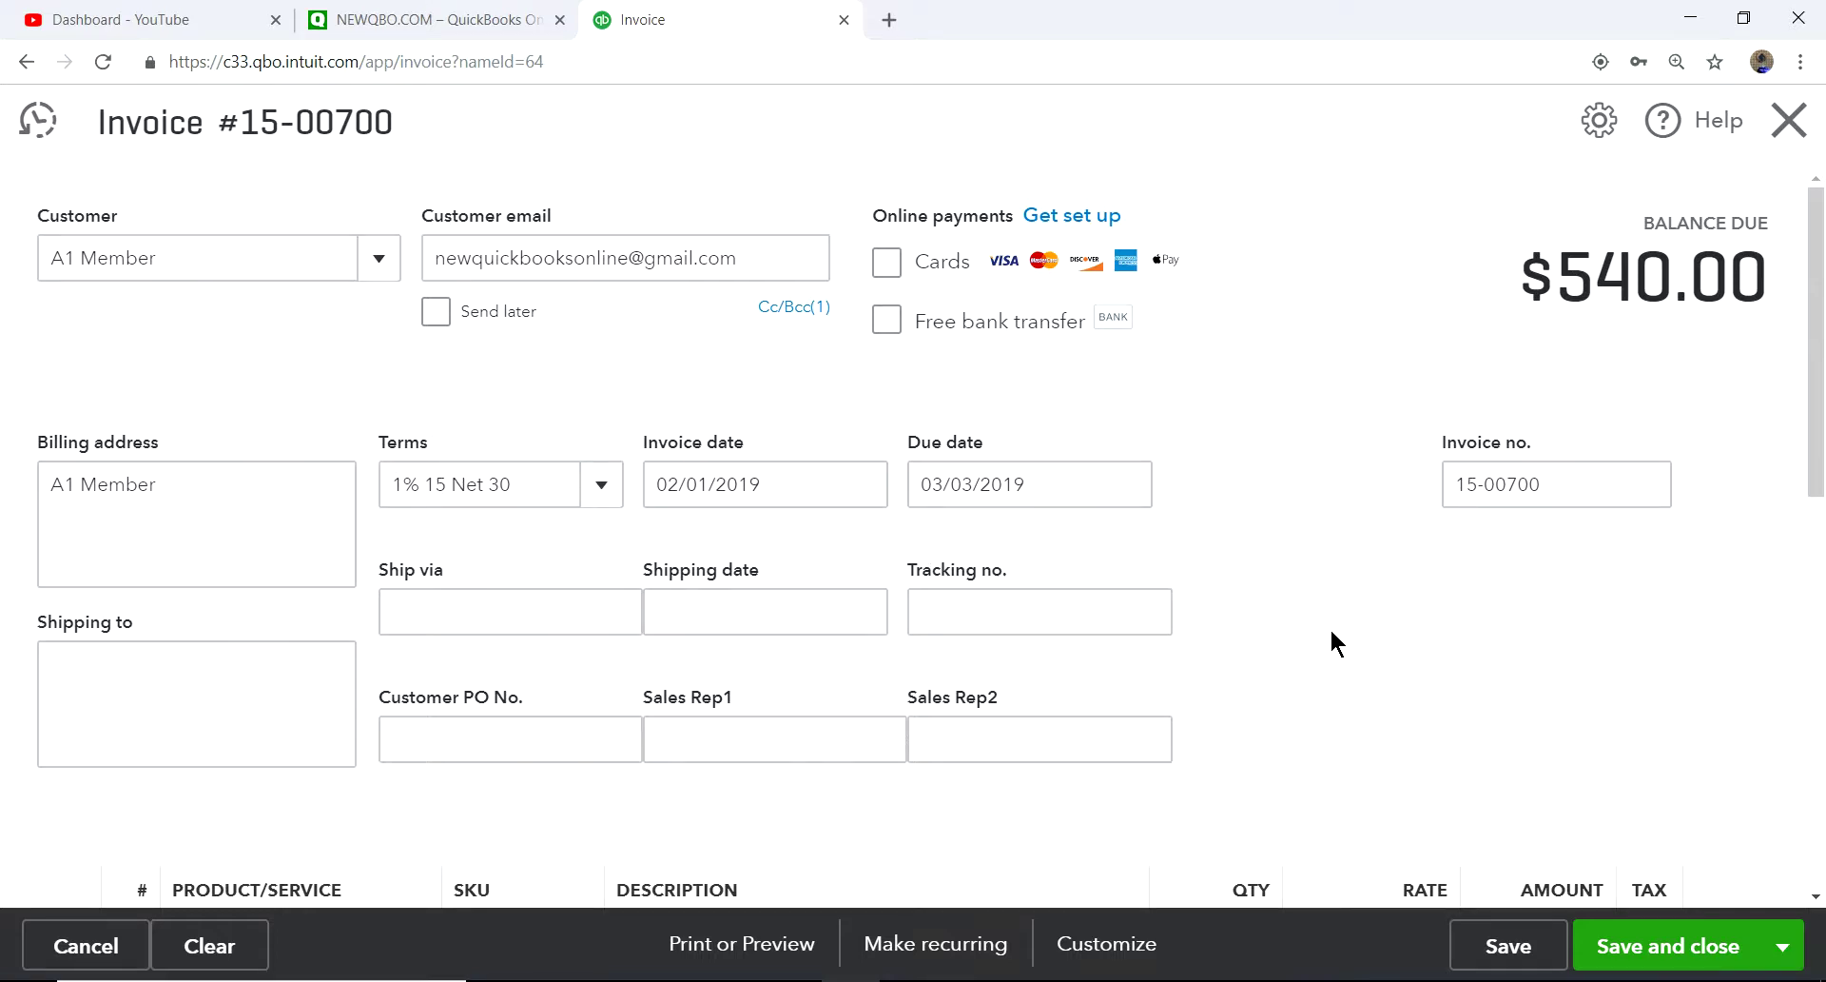
pyautogui.scroll(-1, 1332, 633)
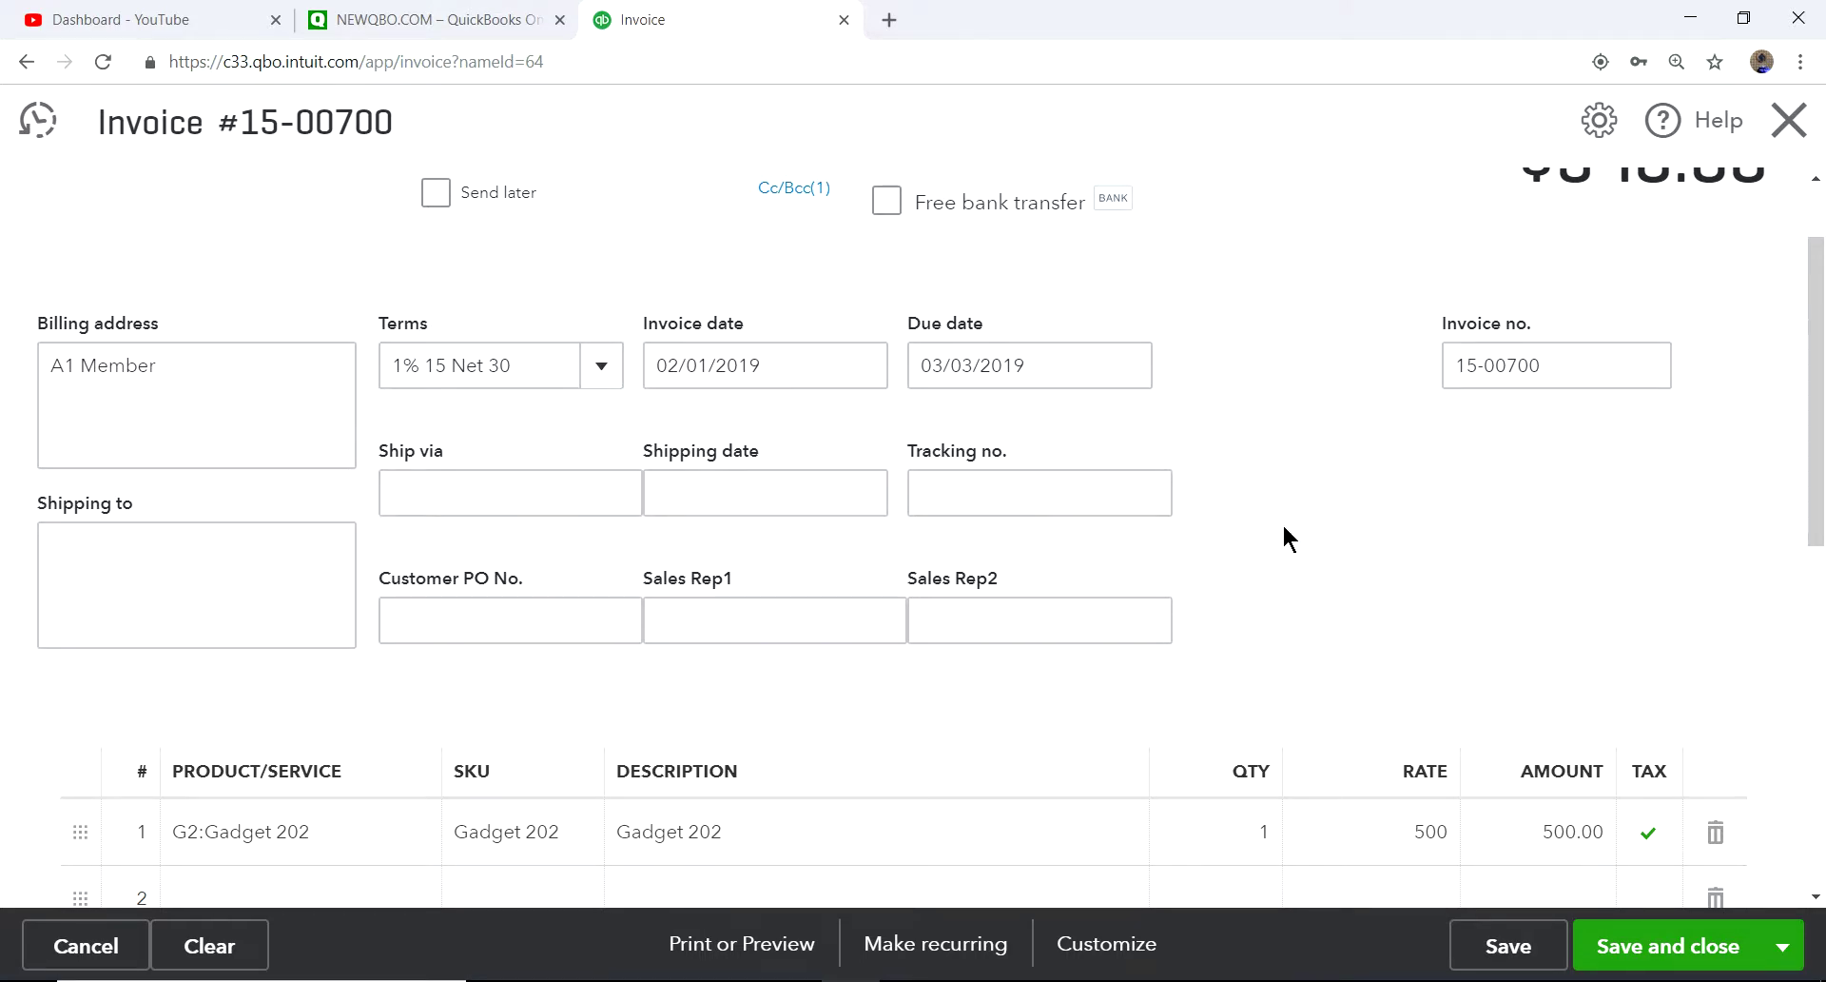
pyautogui.scroll(-1, 1286, 538)
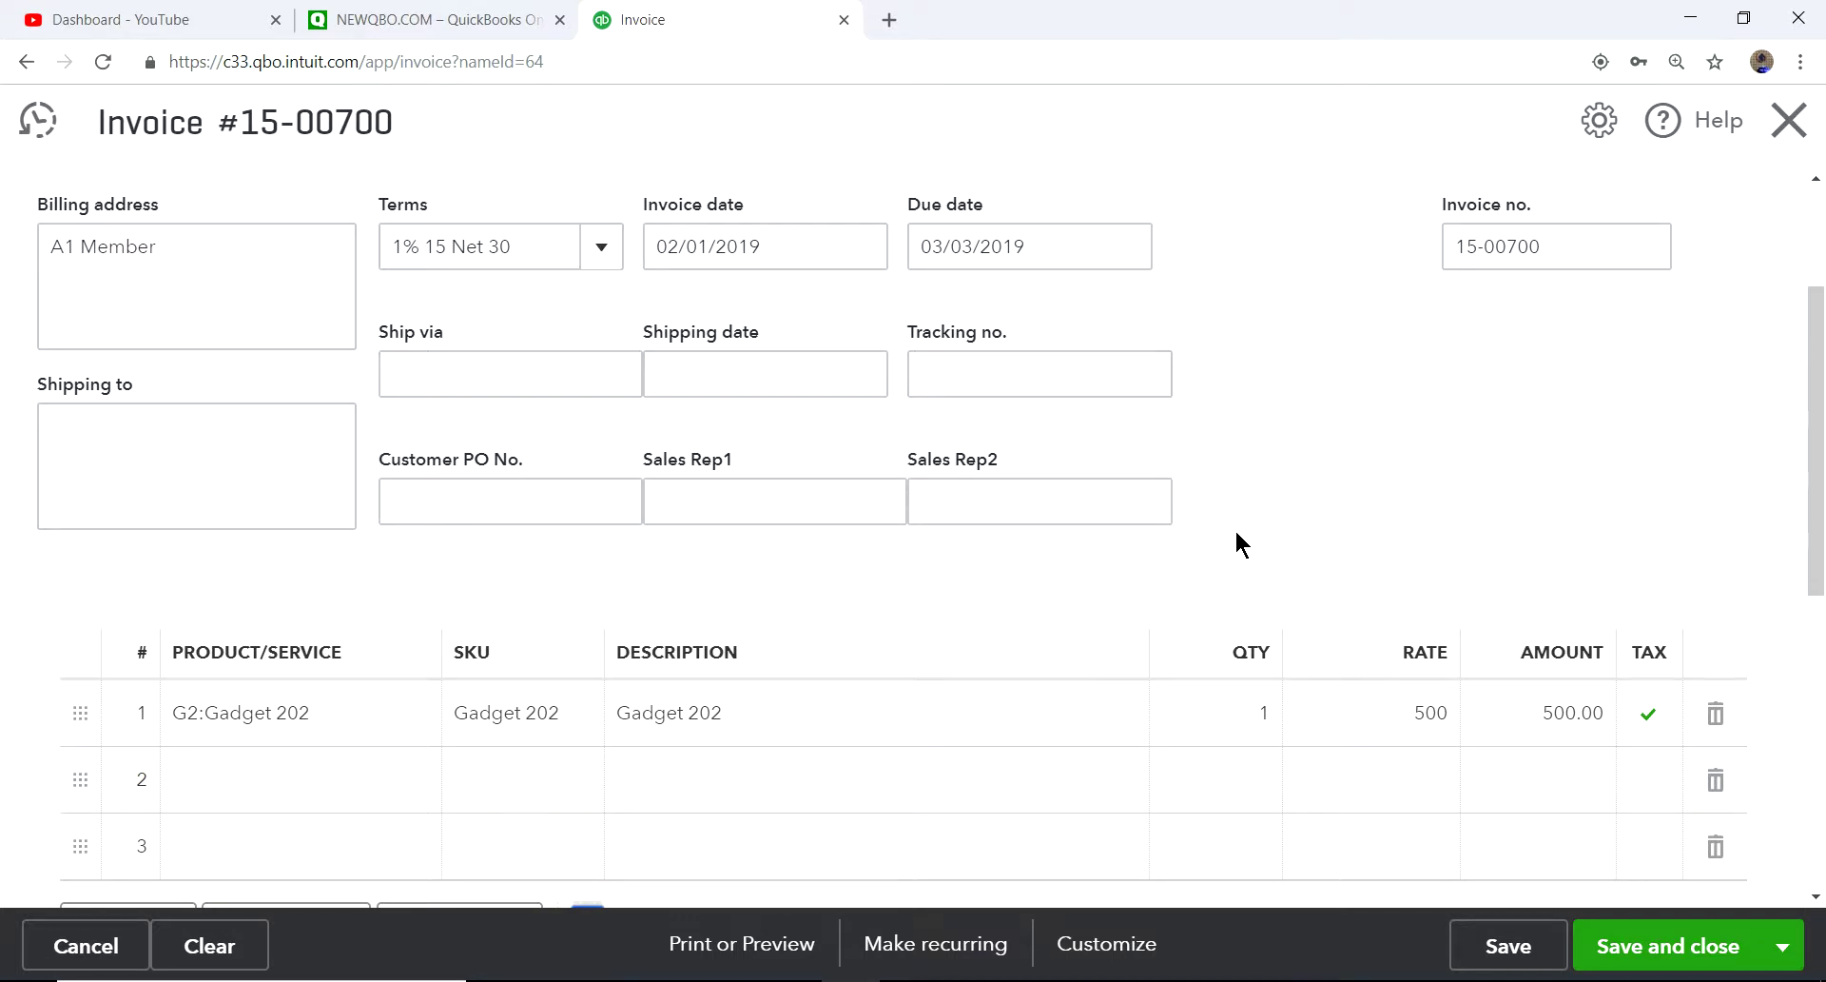
pyautogui.scroll(-1, 1149, 574)
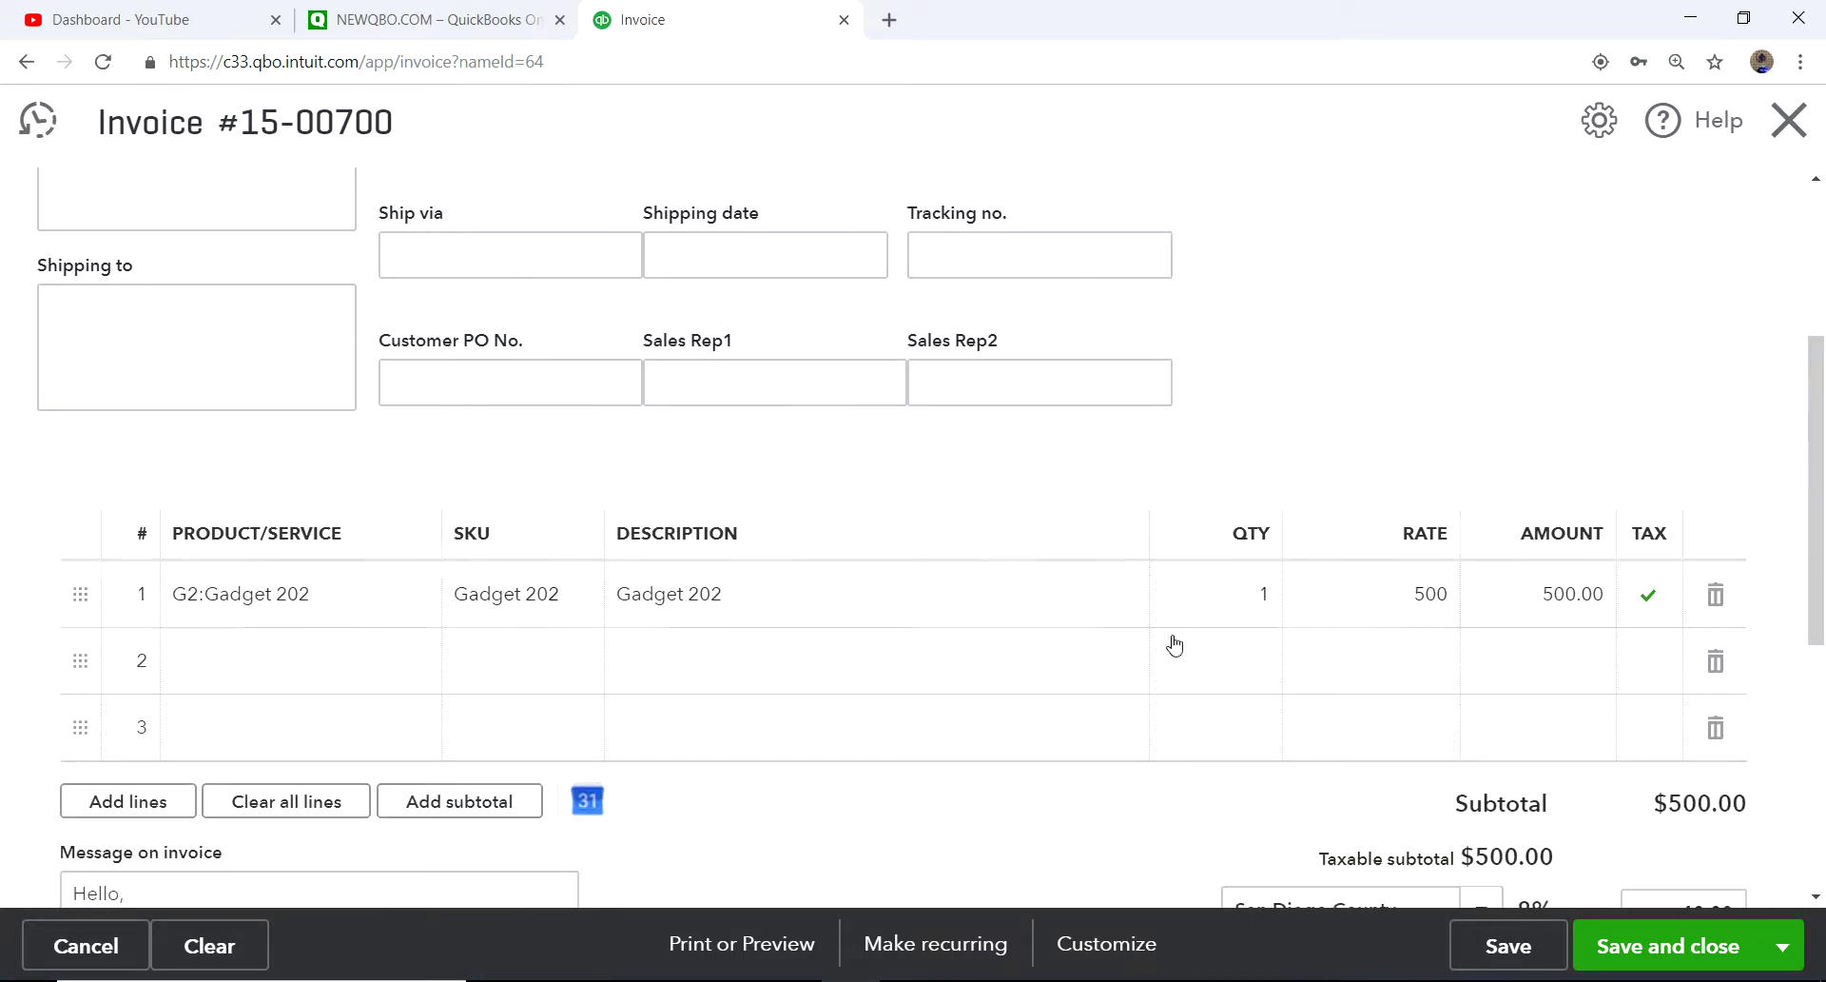
pyautogui.click(1503, 949)
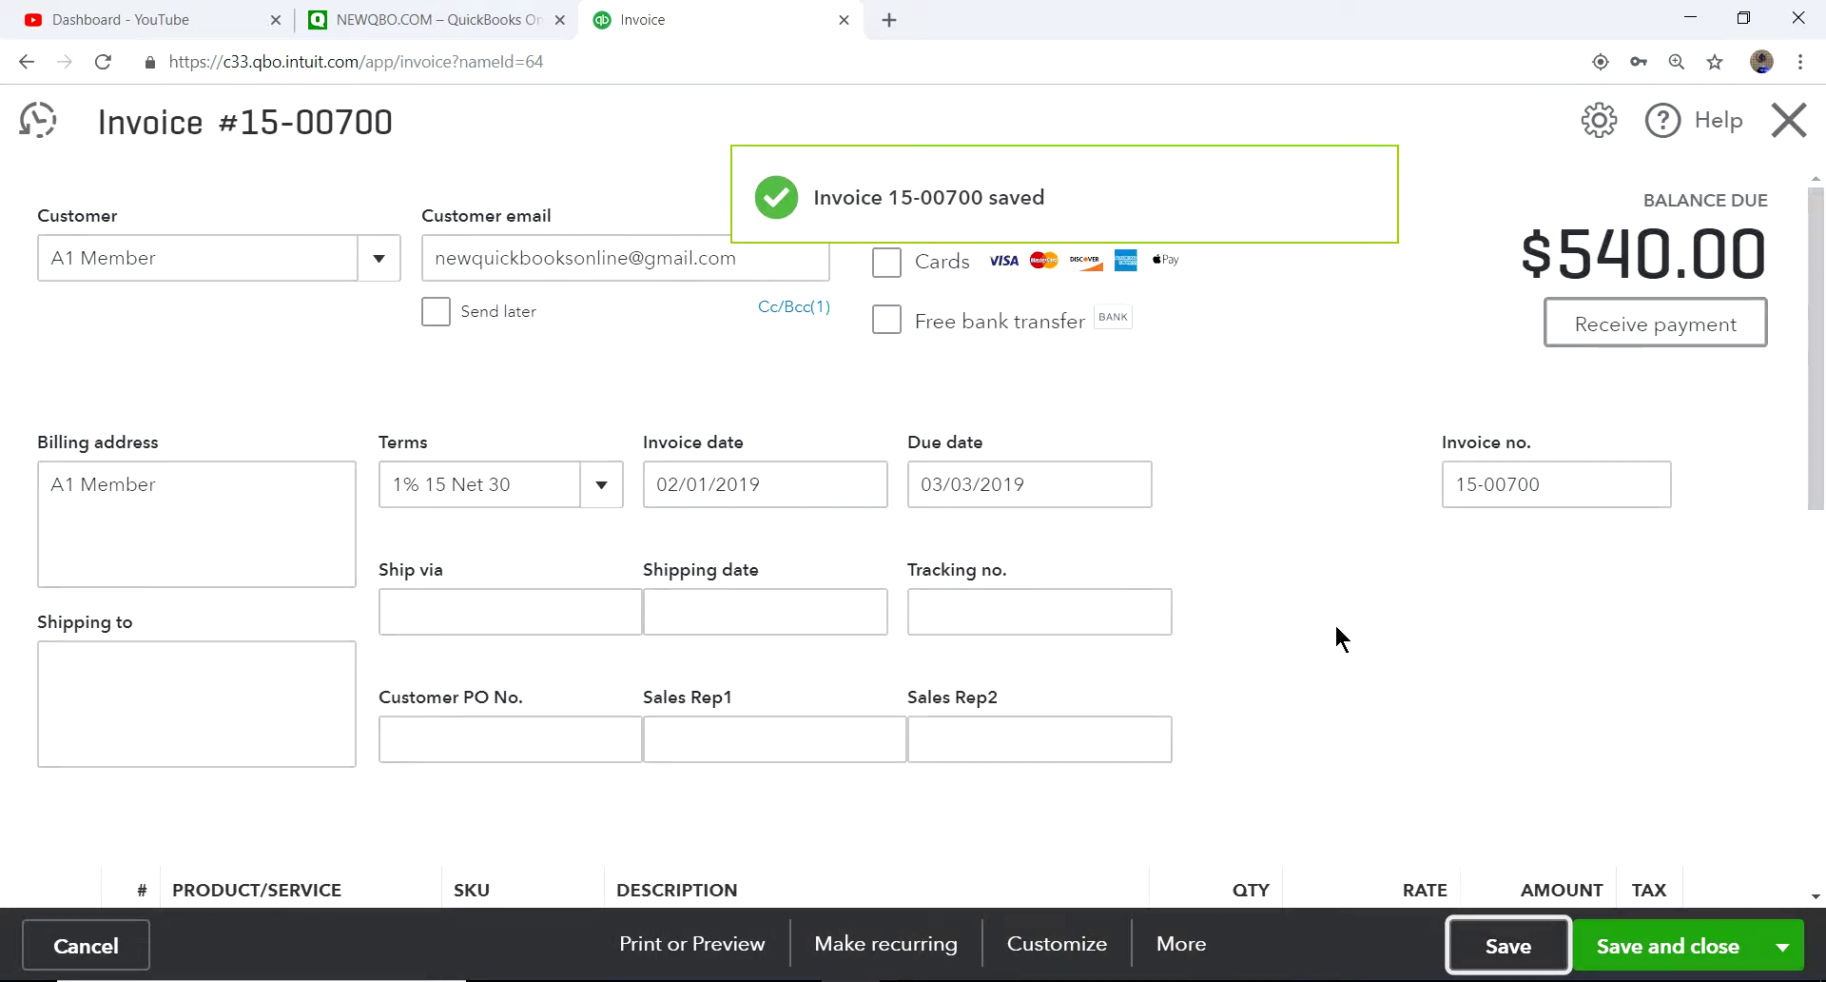
# Step: Examine the saved A1 Member invoice's terms, invoice and due dates, Gadget 202 line, tax, discount and total fields, and close the invoice
pyautogui.scroll(-1, 1341, 637)
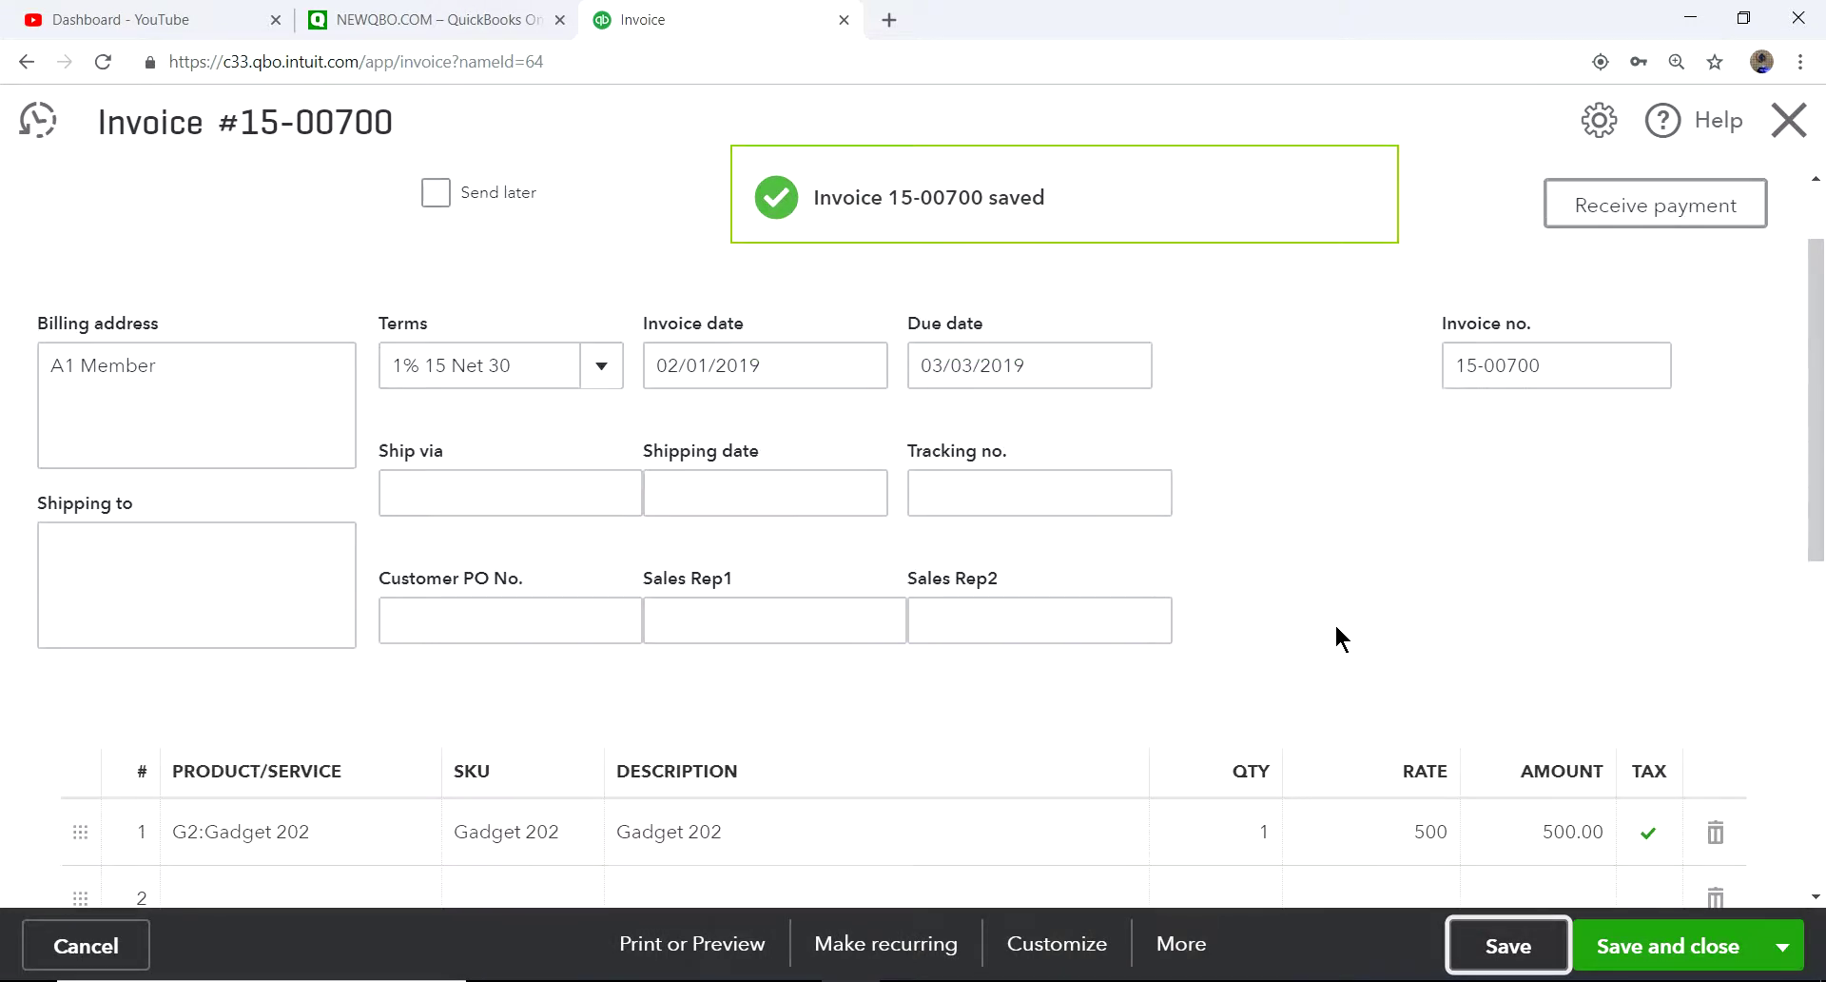
pyautogui.scroll(-4, 1336, 632)
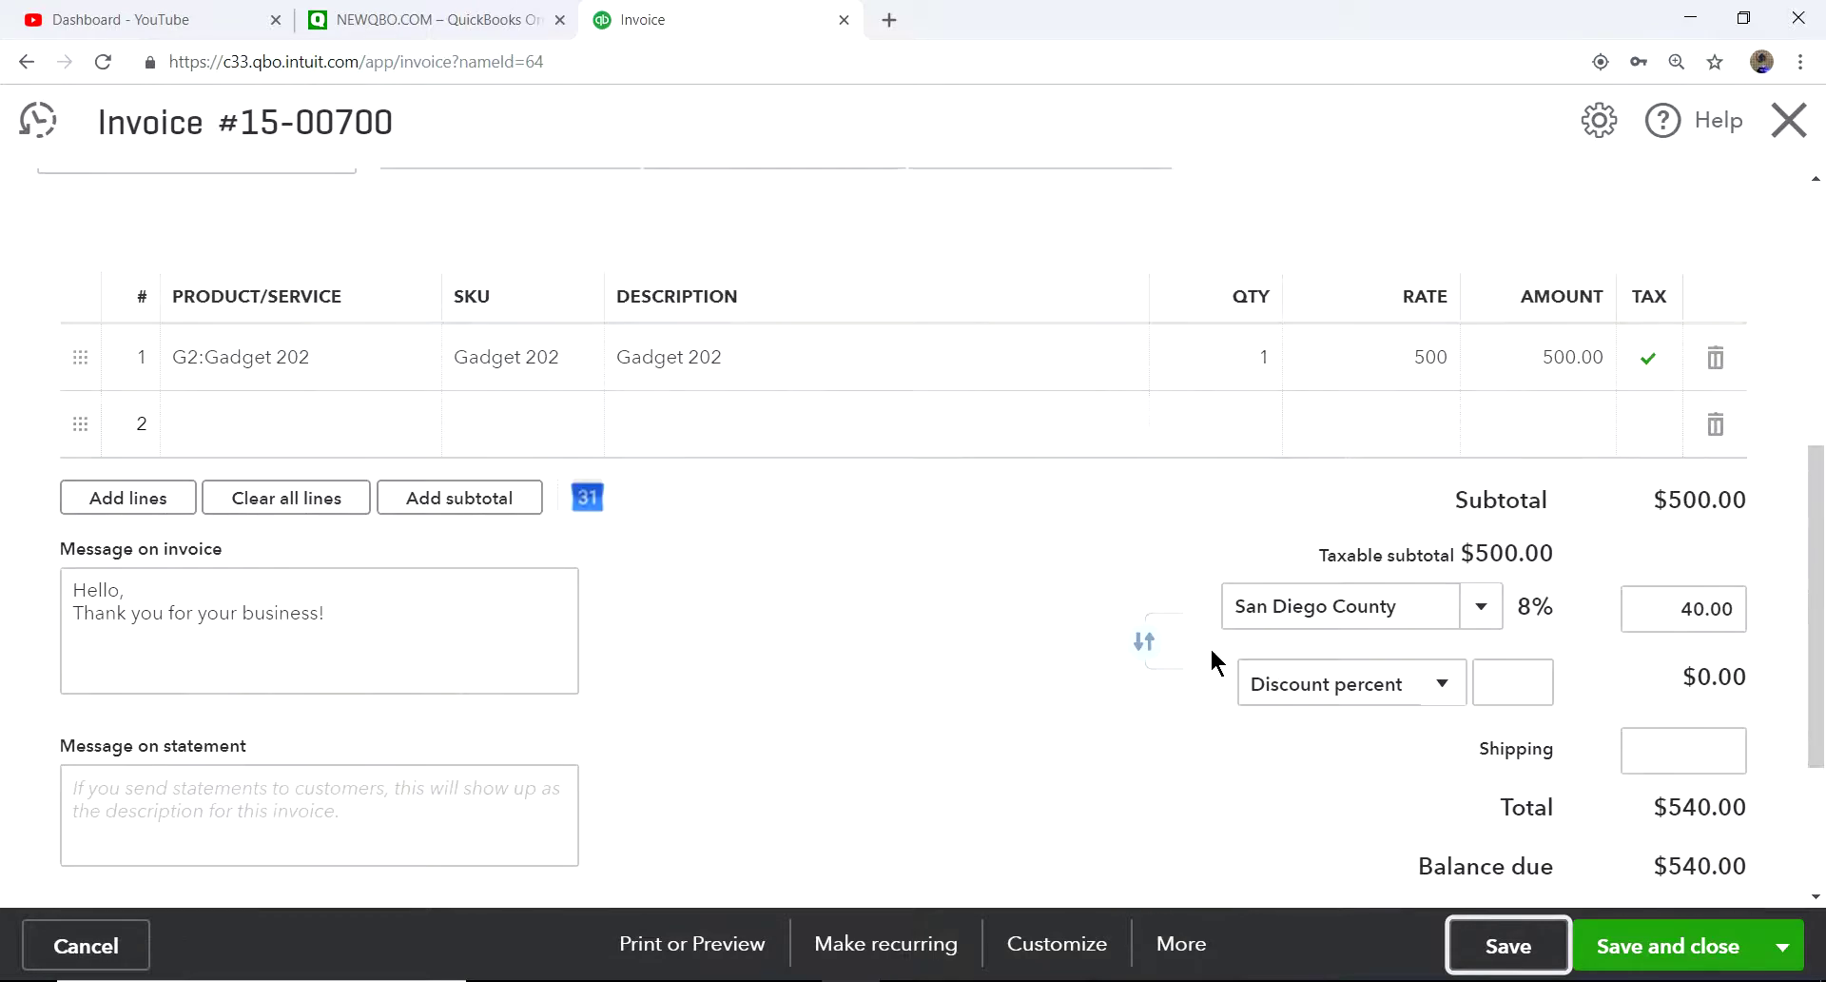
pyautogui.scroll(-1, 1088, 672)
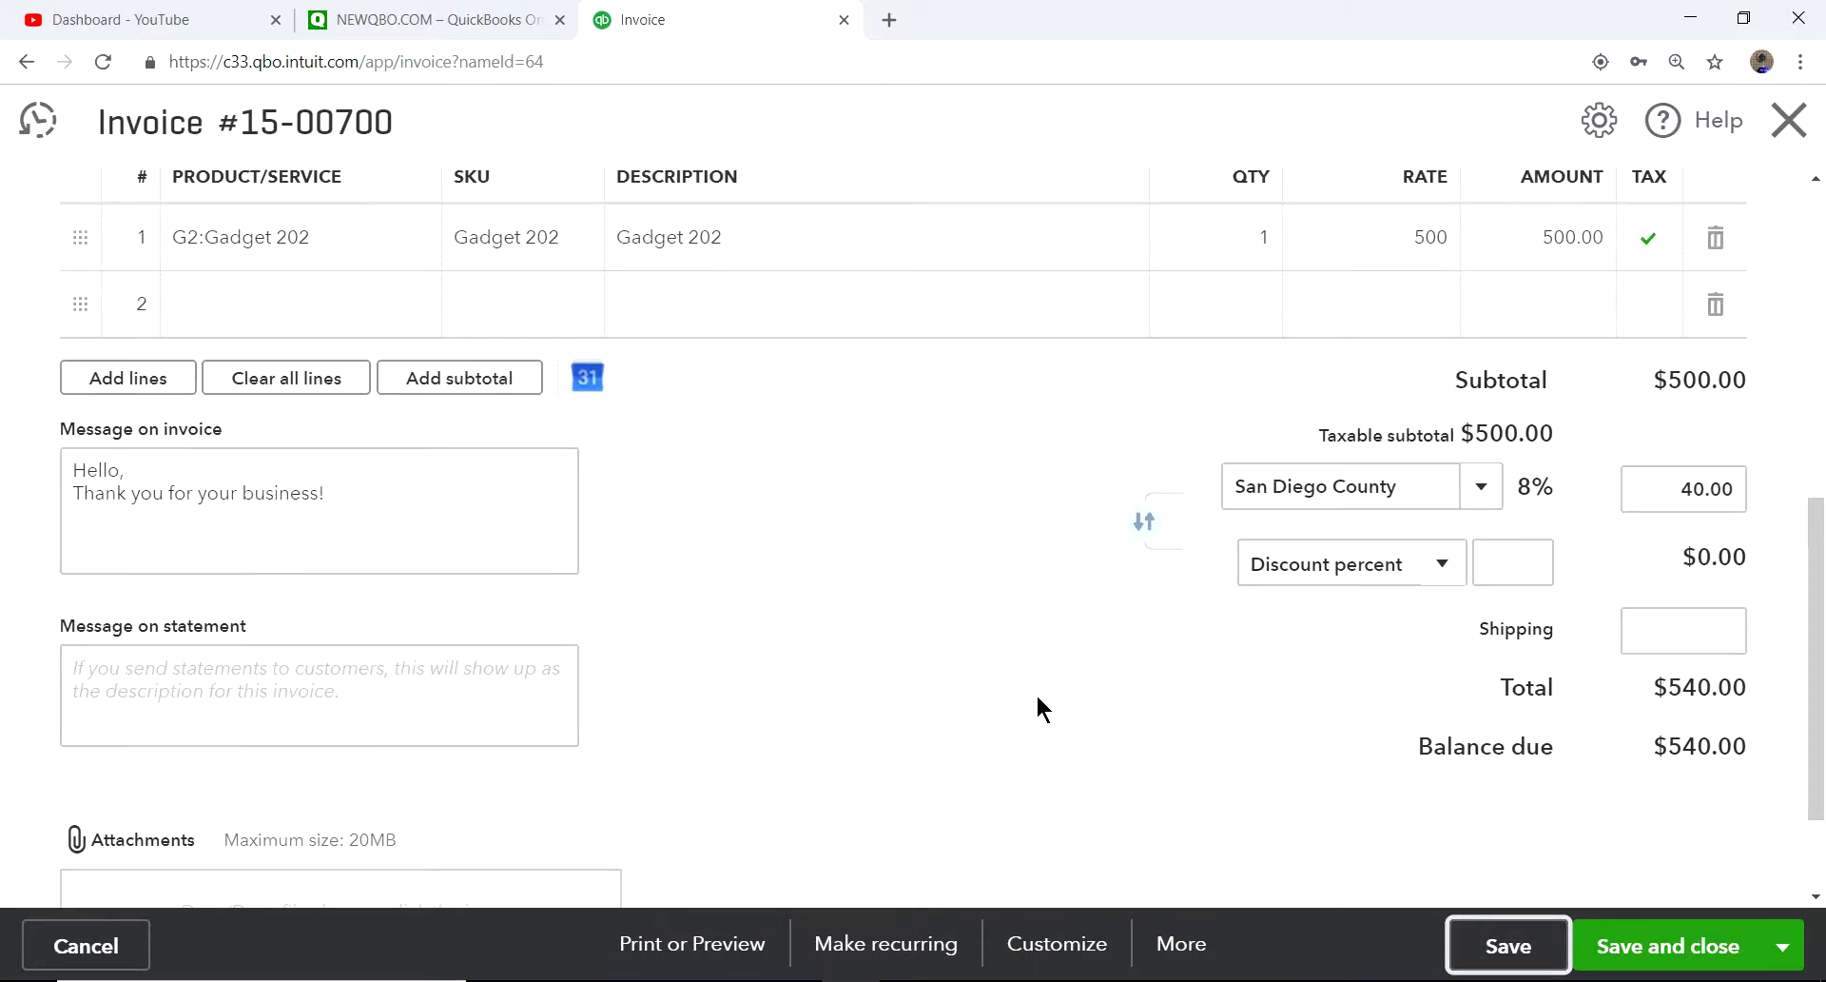
pyautogui.scroll(6, 1036, 705)
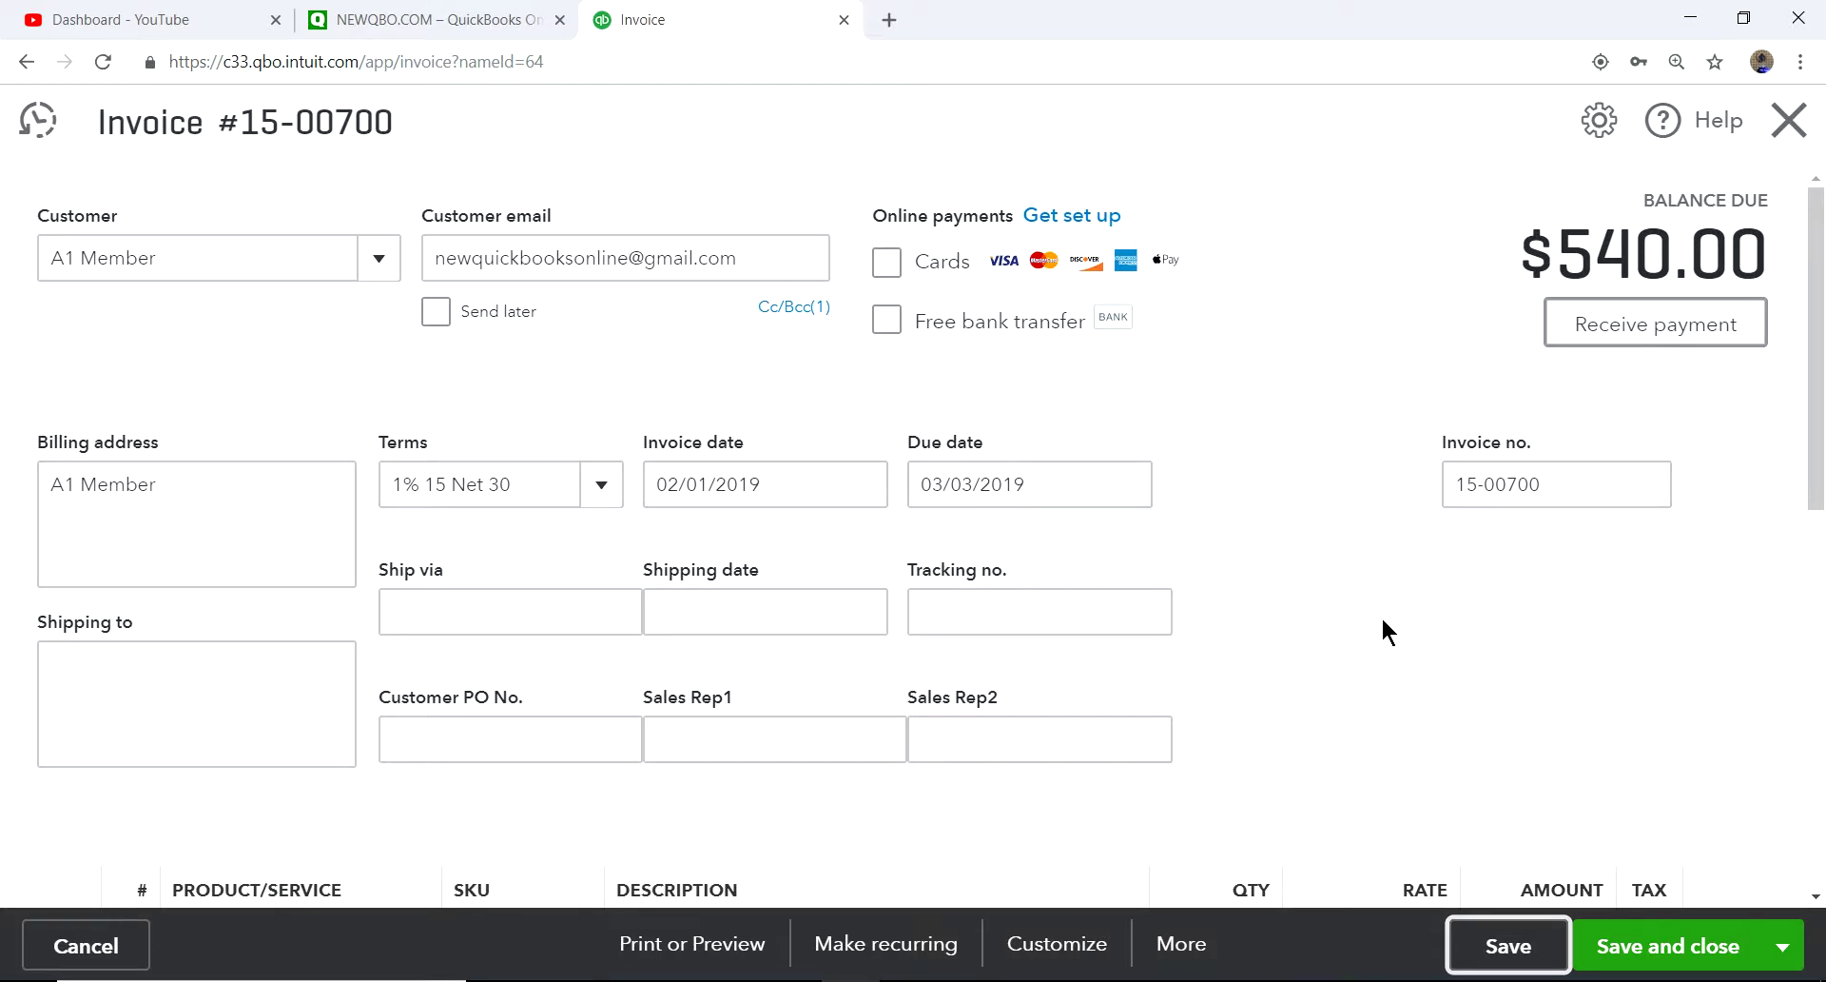
pyautogui.scroll(-5, 1216, 683)
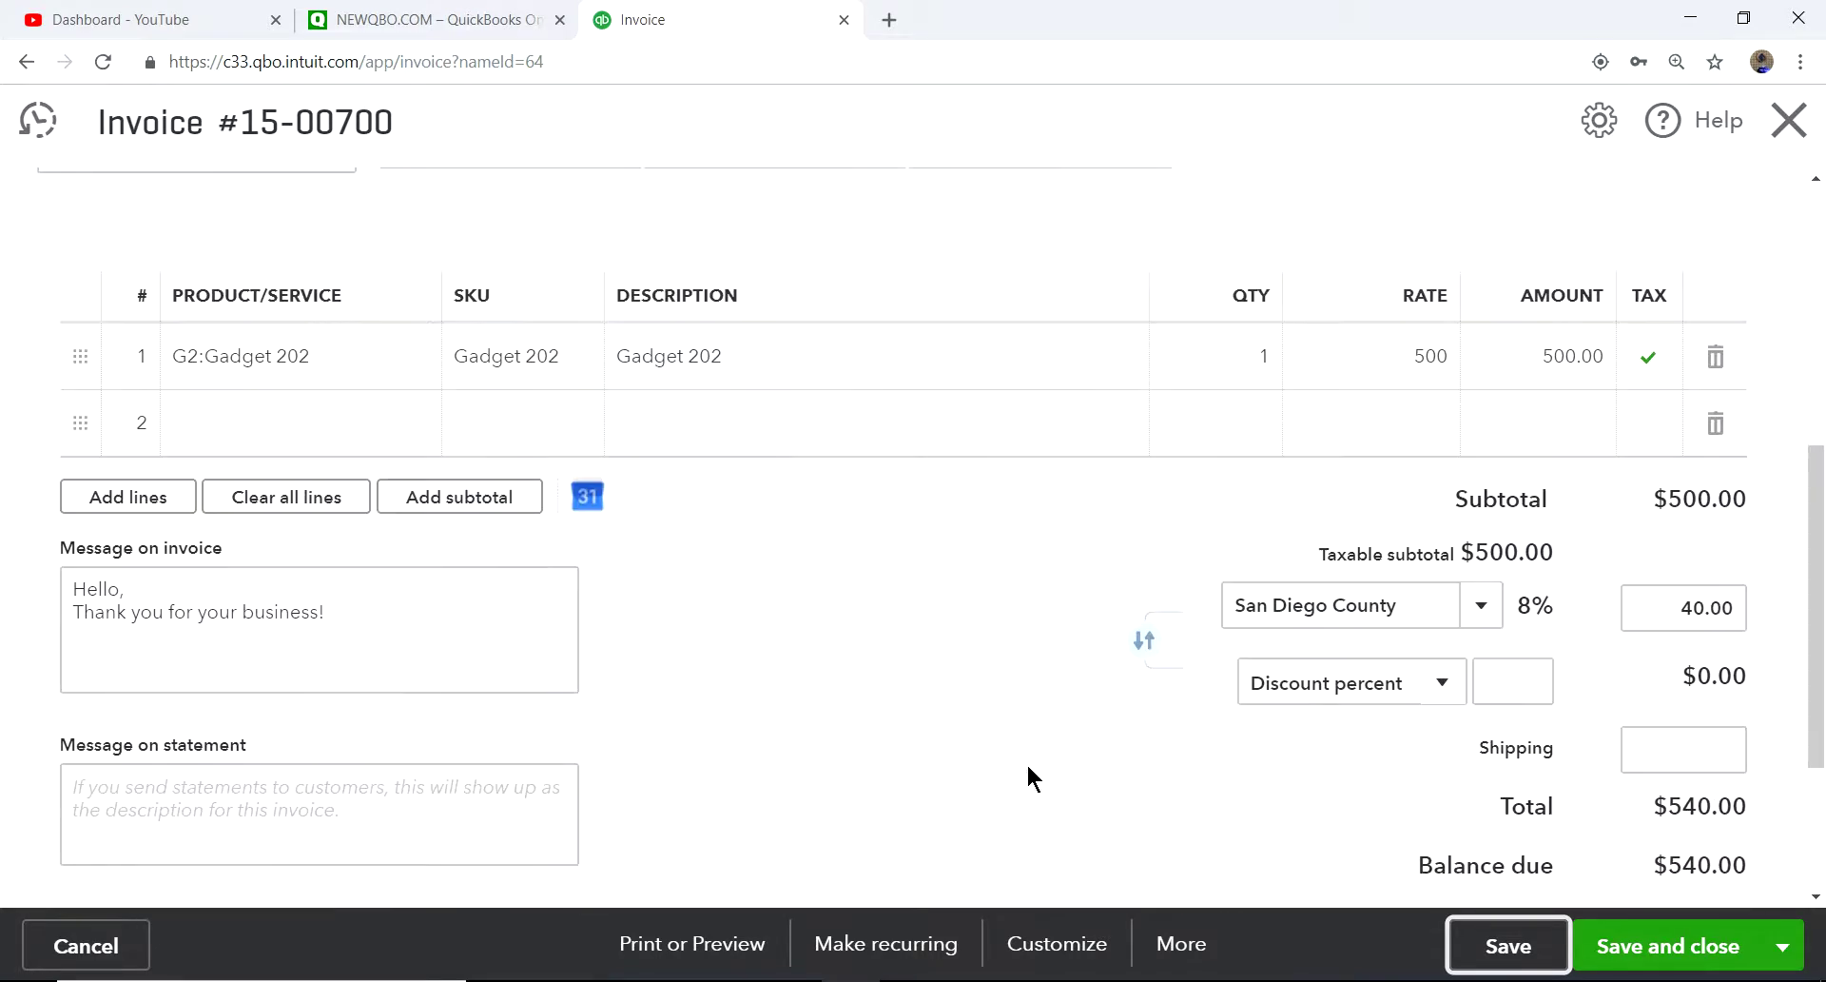
pyautogui.scroll(-1, 1033, 758)
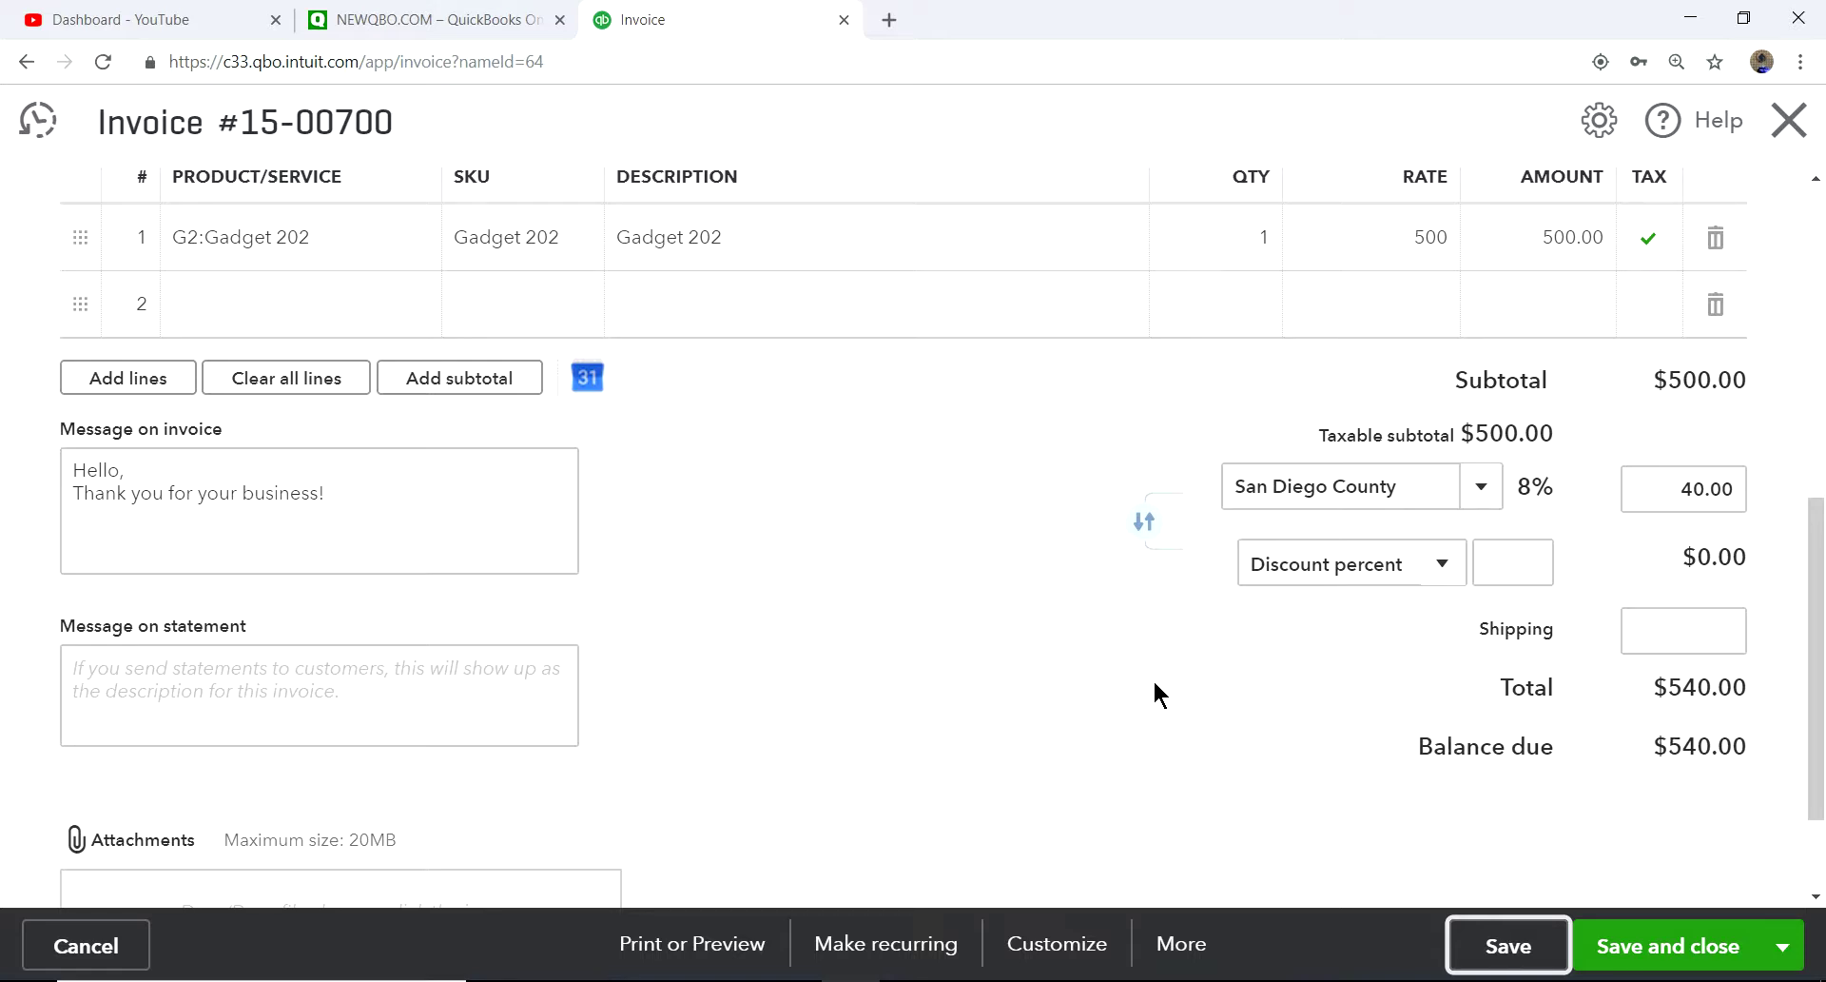
pyautogui.scroll(1, 1570, 690)
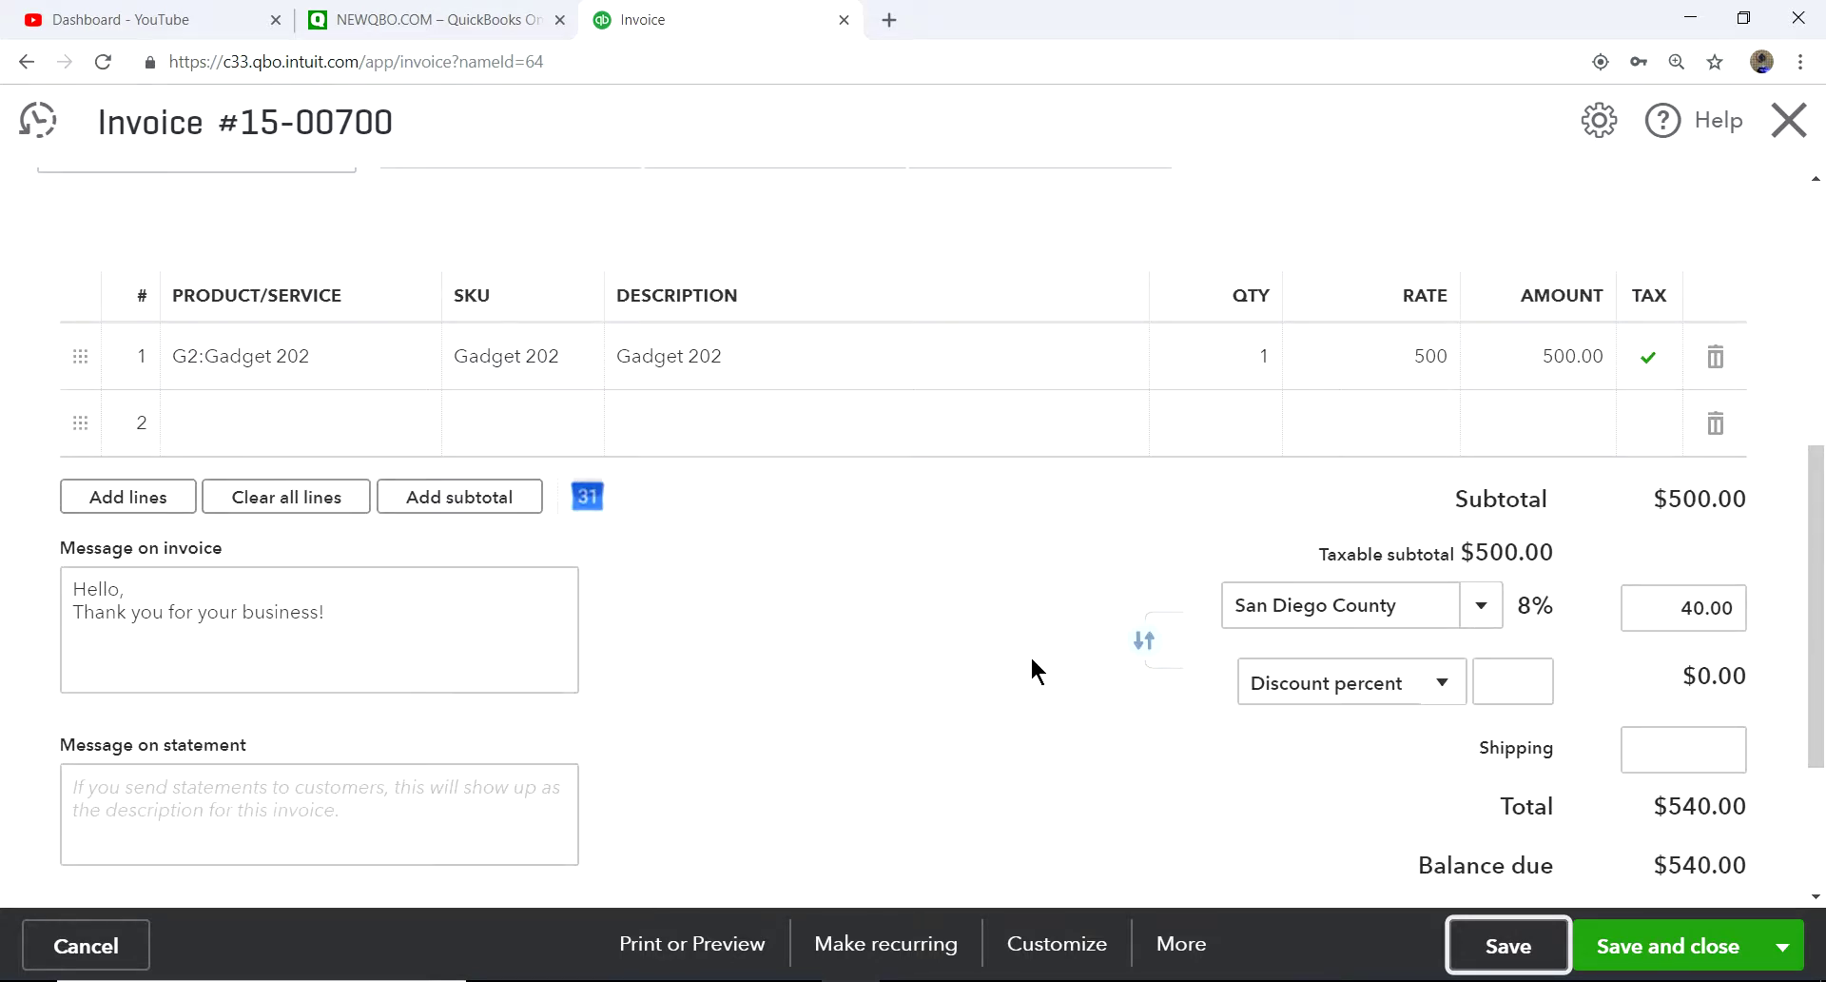
pyautogui.scroll(3, 1030, 657)
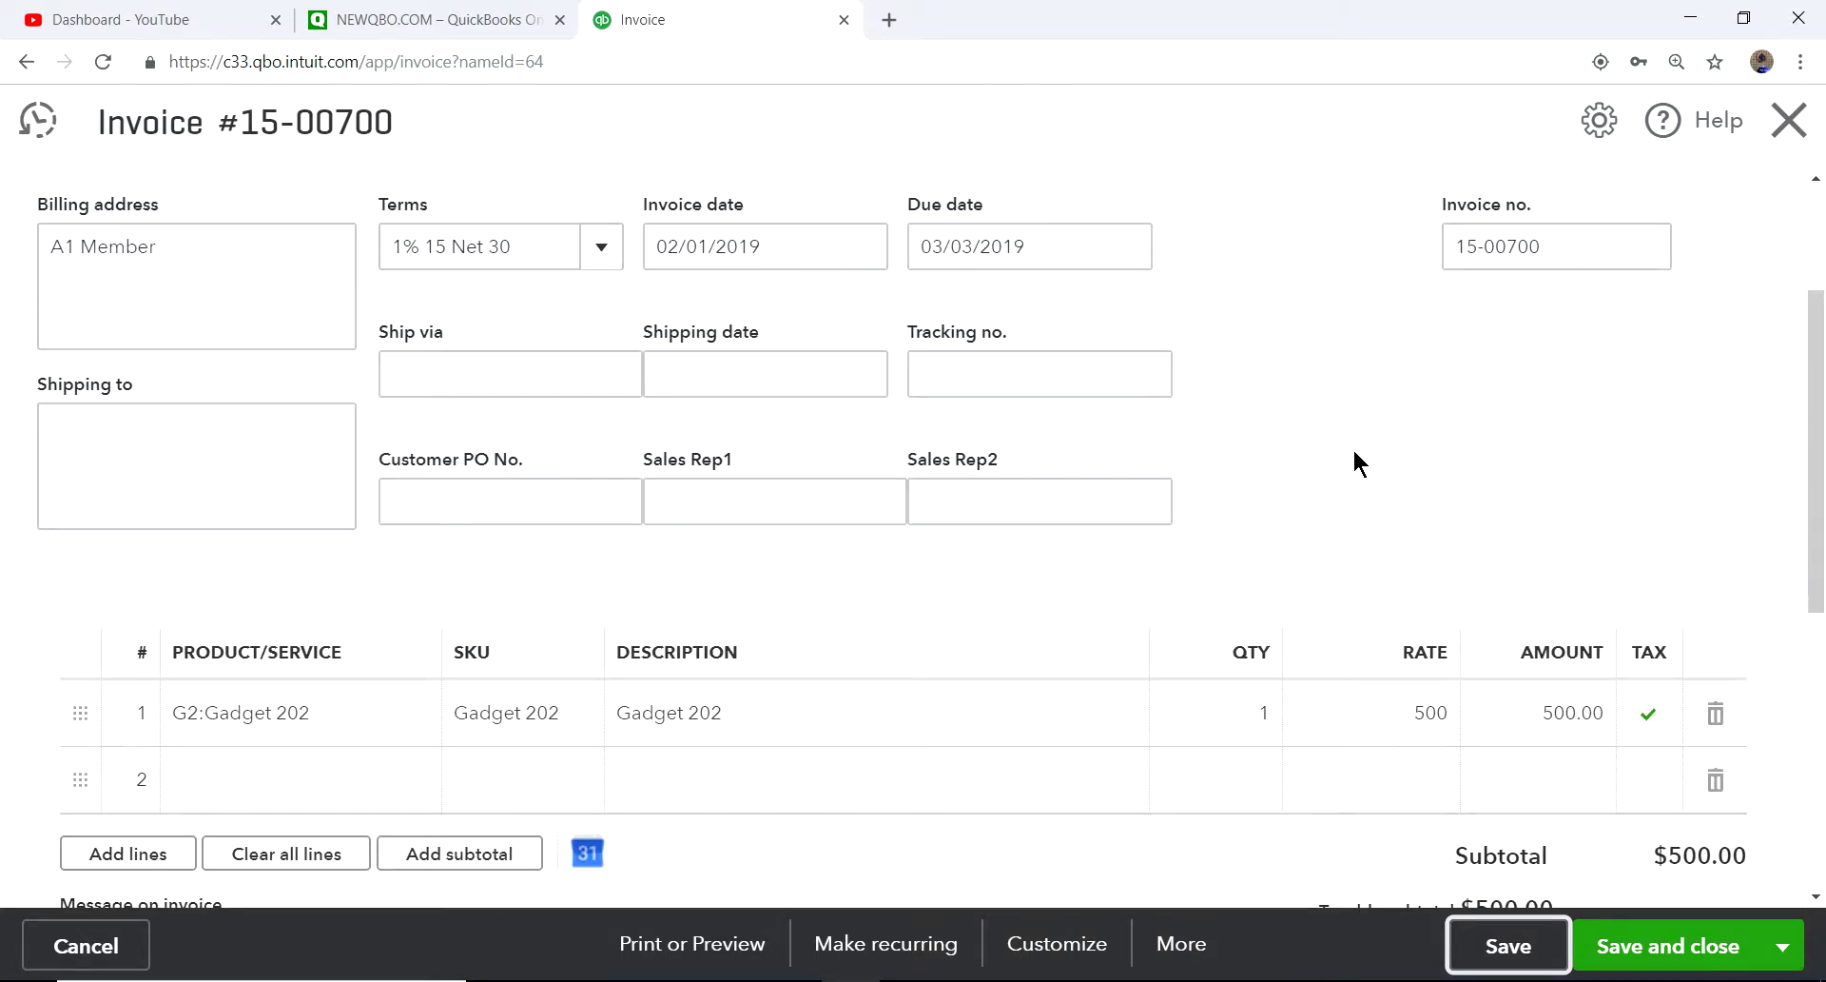
pyautogui.scroll(-2, 1352, 447)
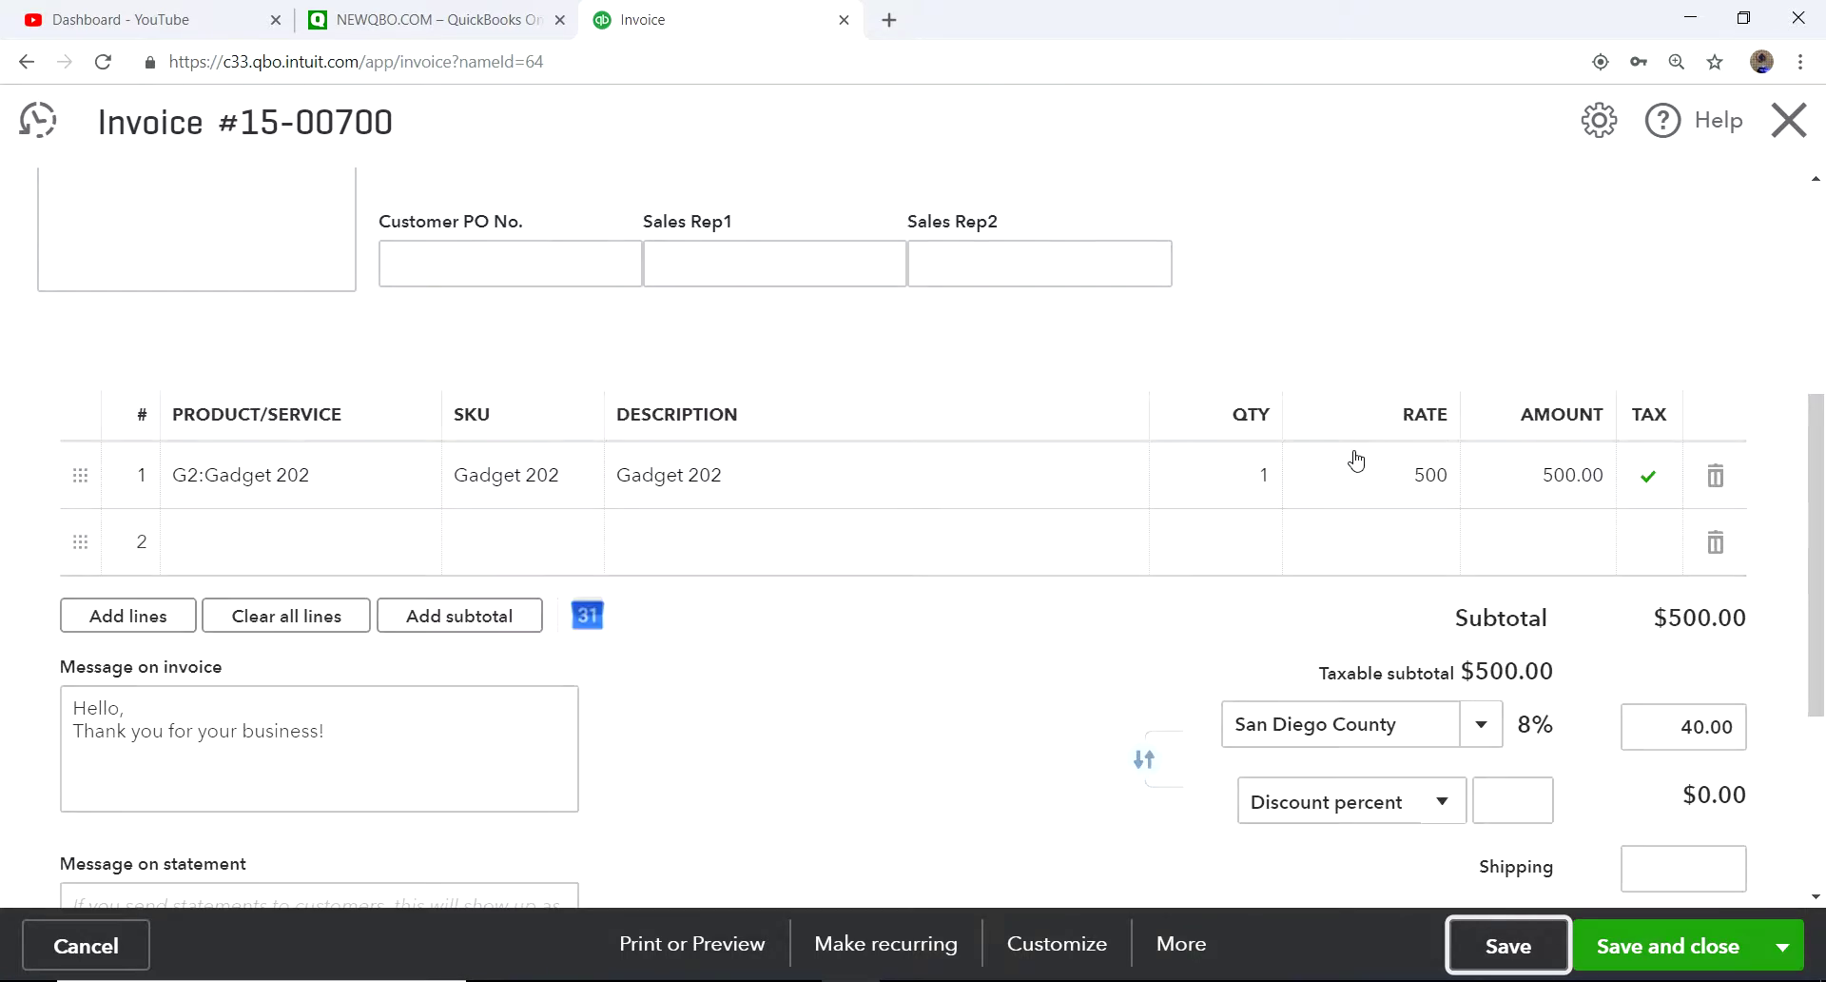
pyautogui.scroll(-1, 1357, 461)
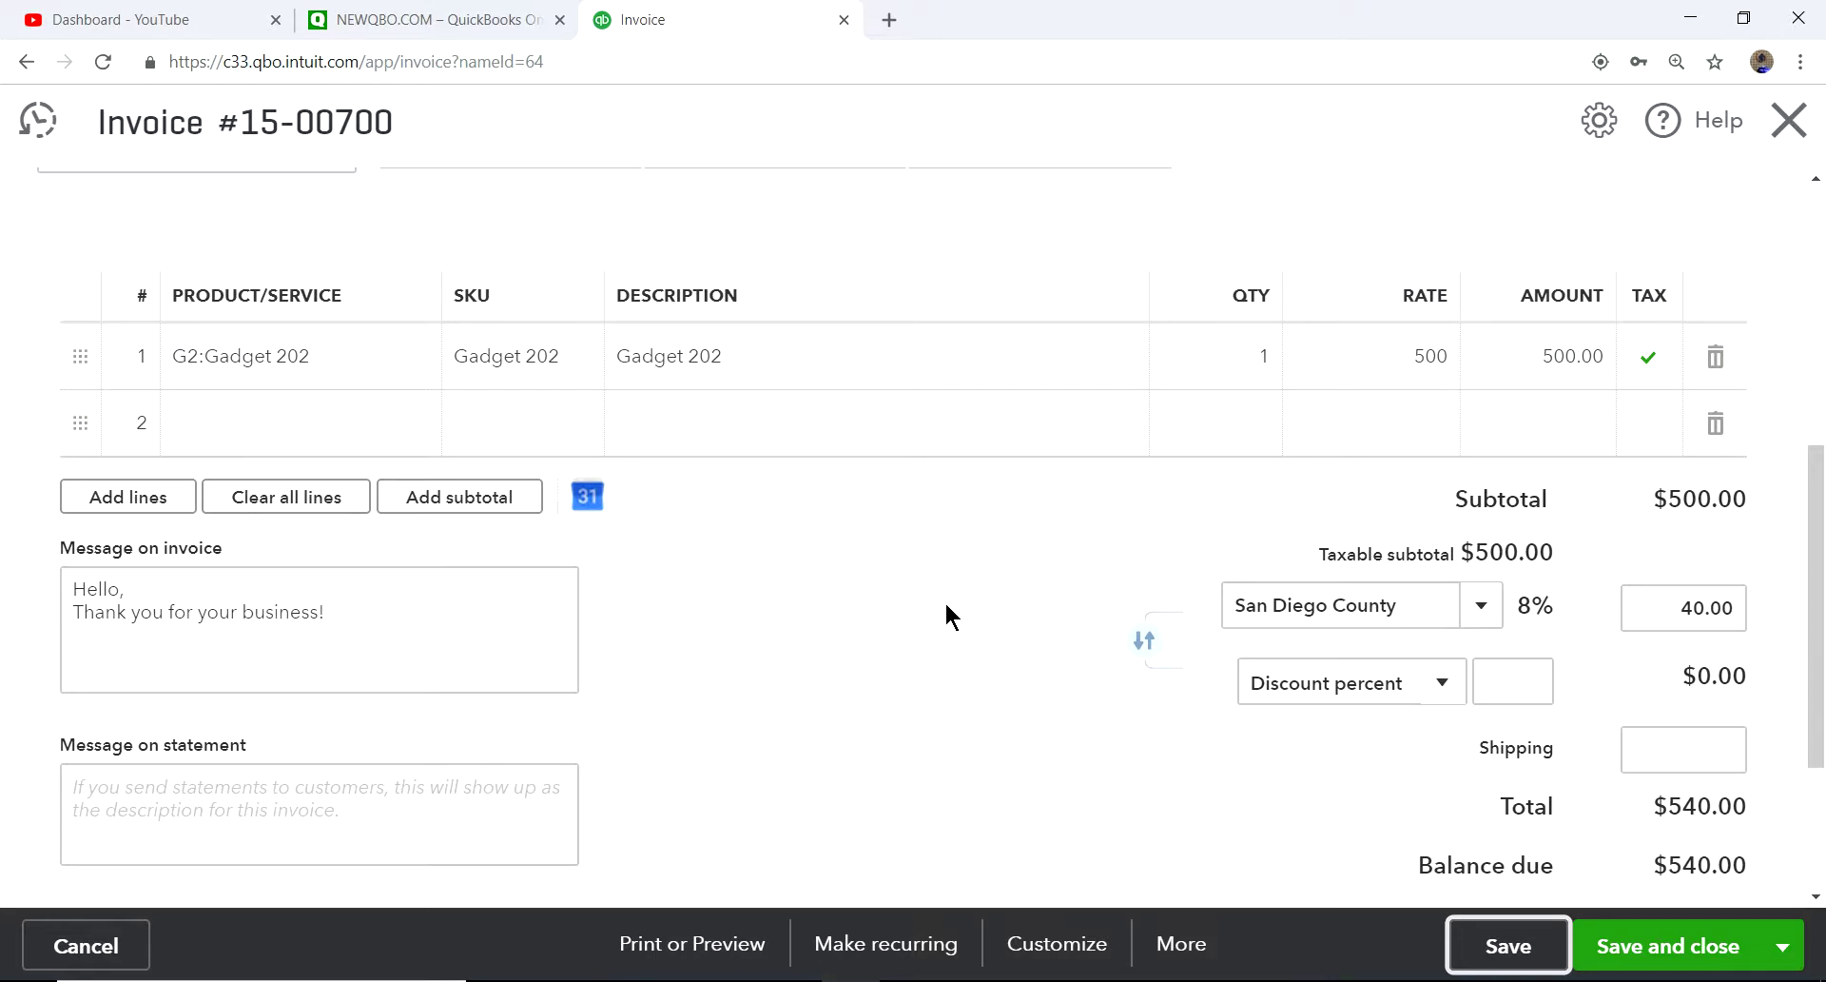
pyautogui.scroll(4, 1032, 604)
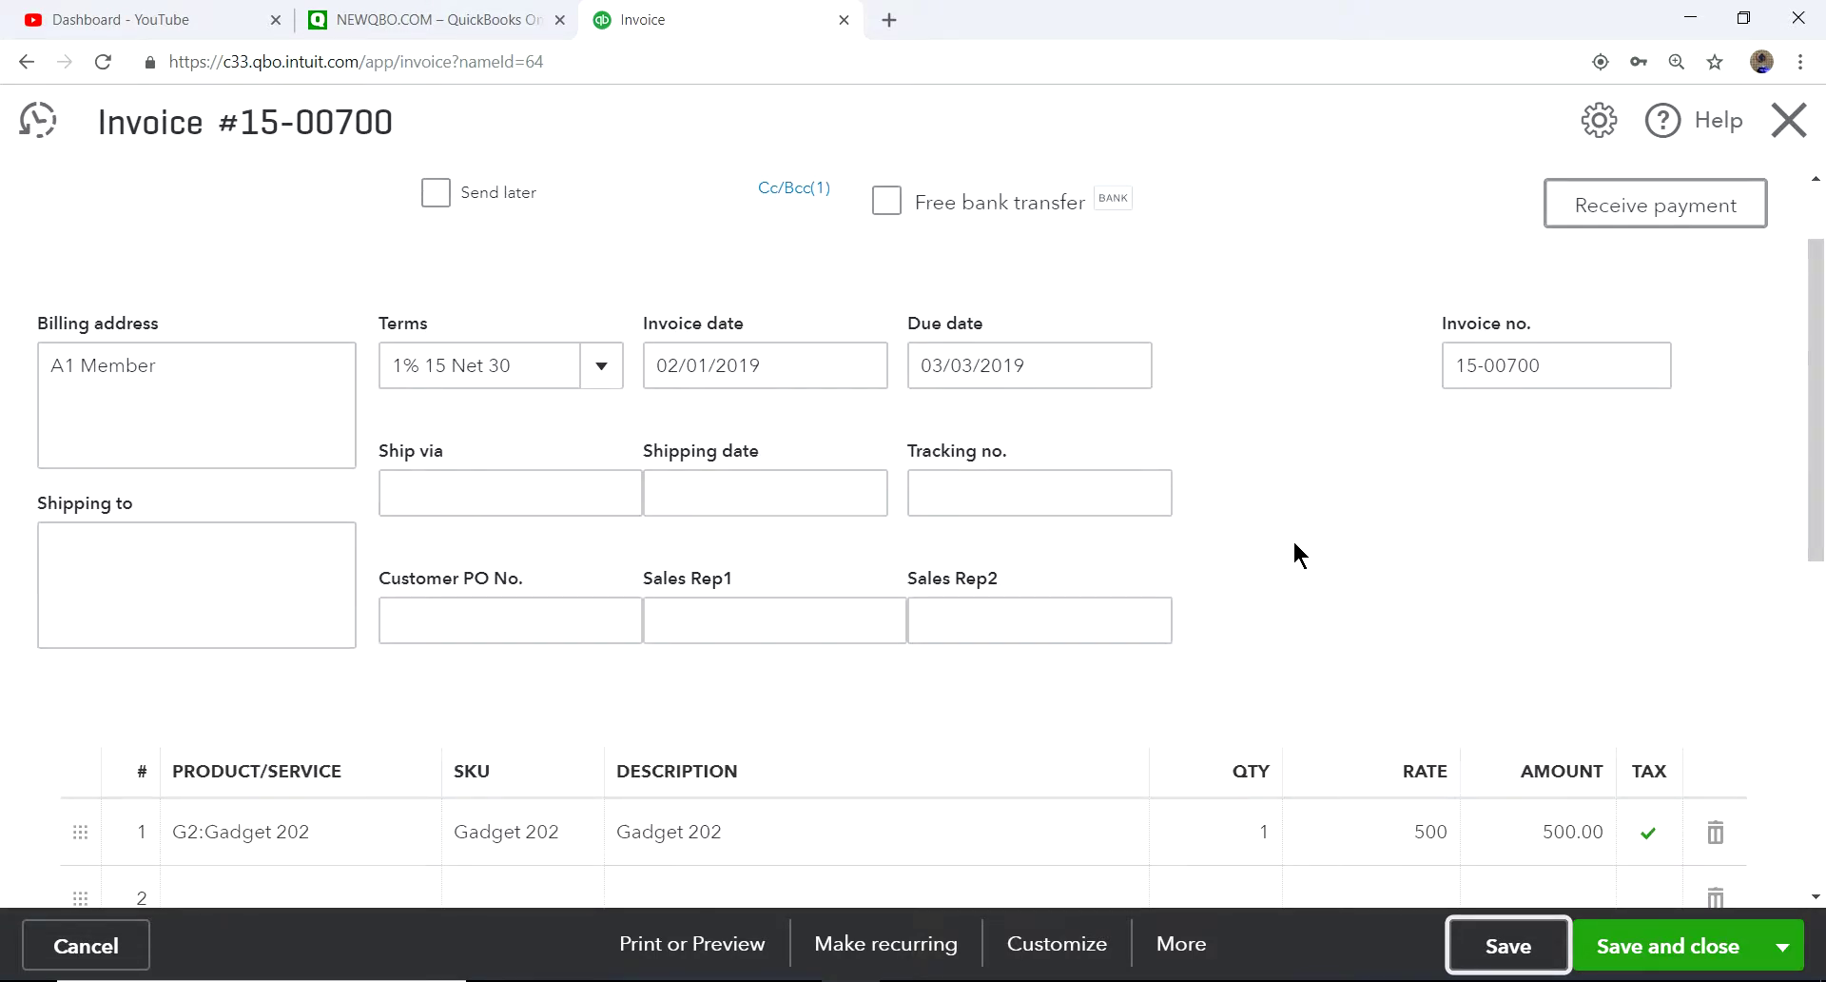
pyautogui.click(1788, 120)
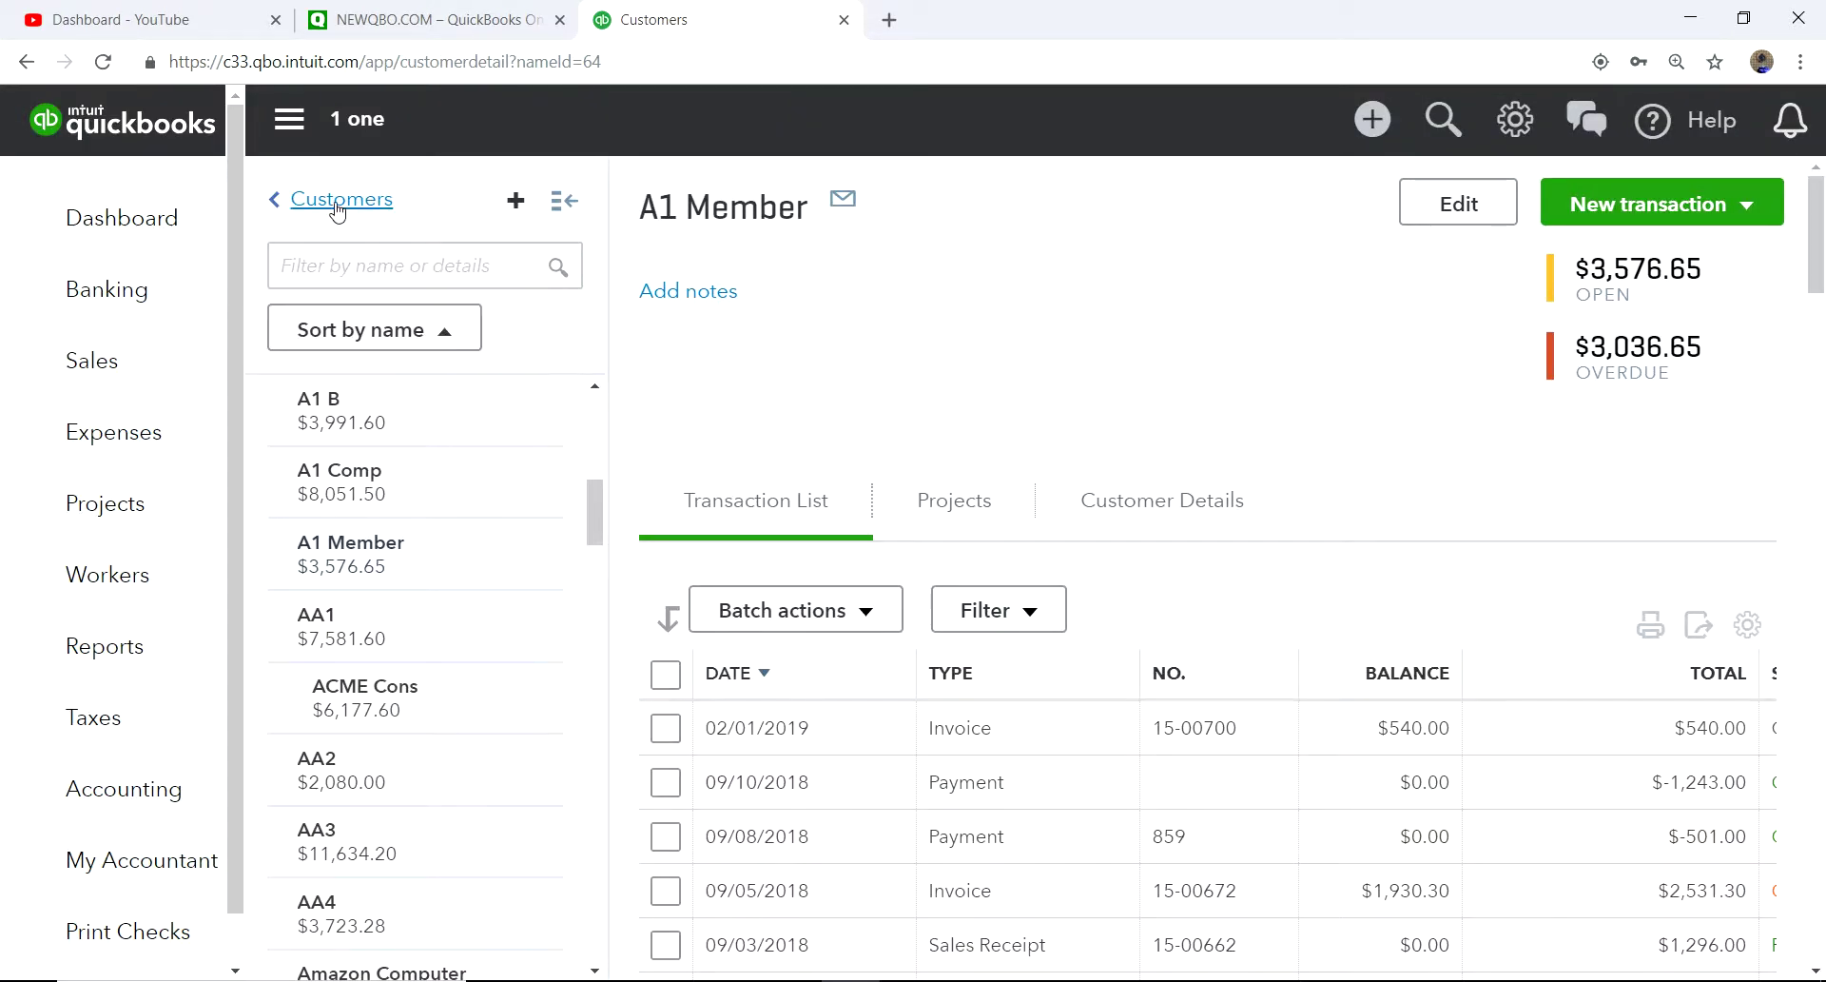
# Step: Open the company's Products and Services list and search it for "dis"
pyautogui.click(1515, 121)
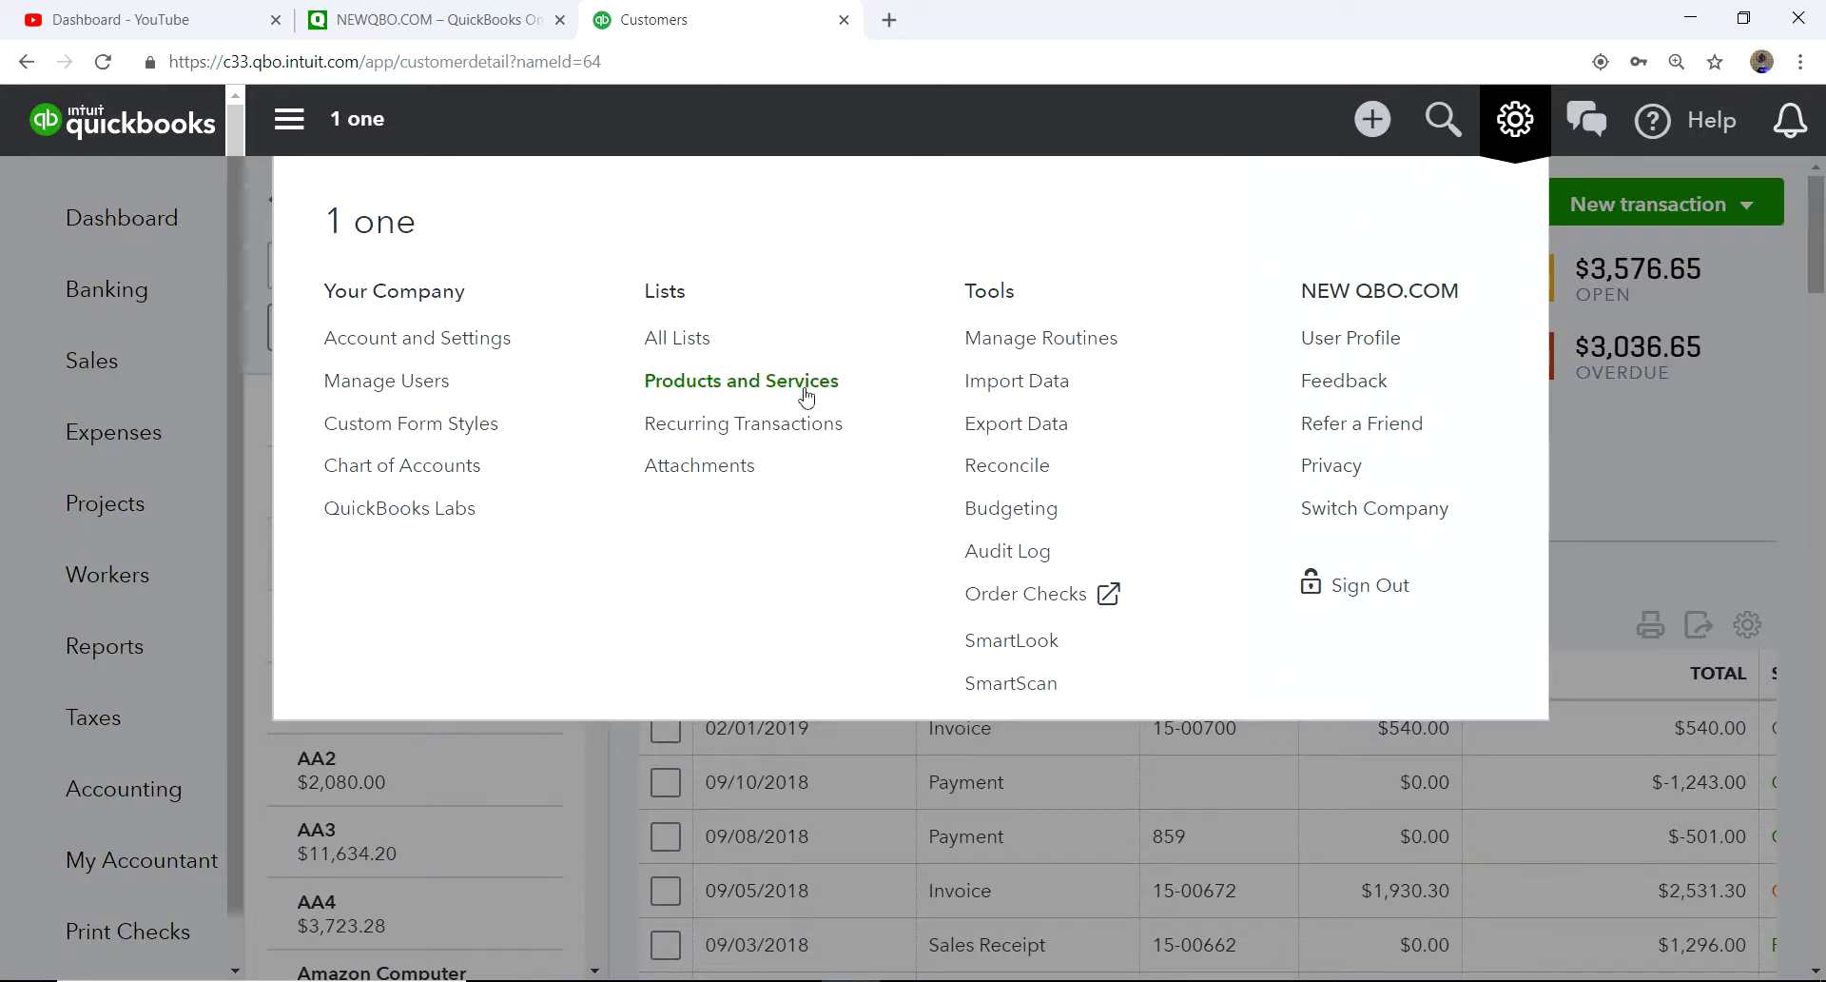
pyautogui.click(744, 395)
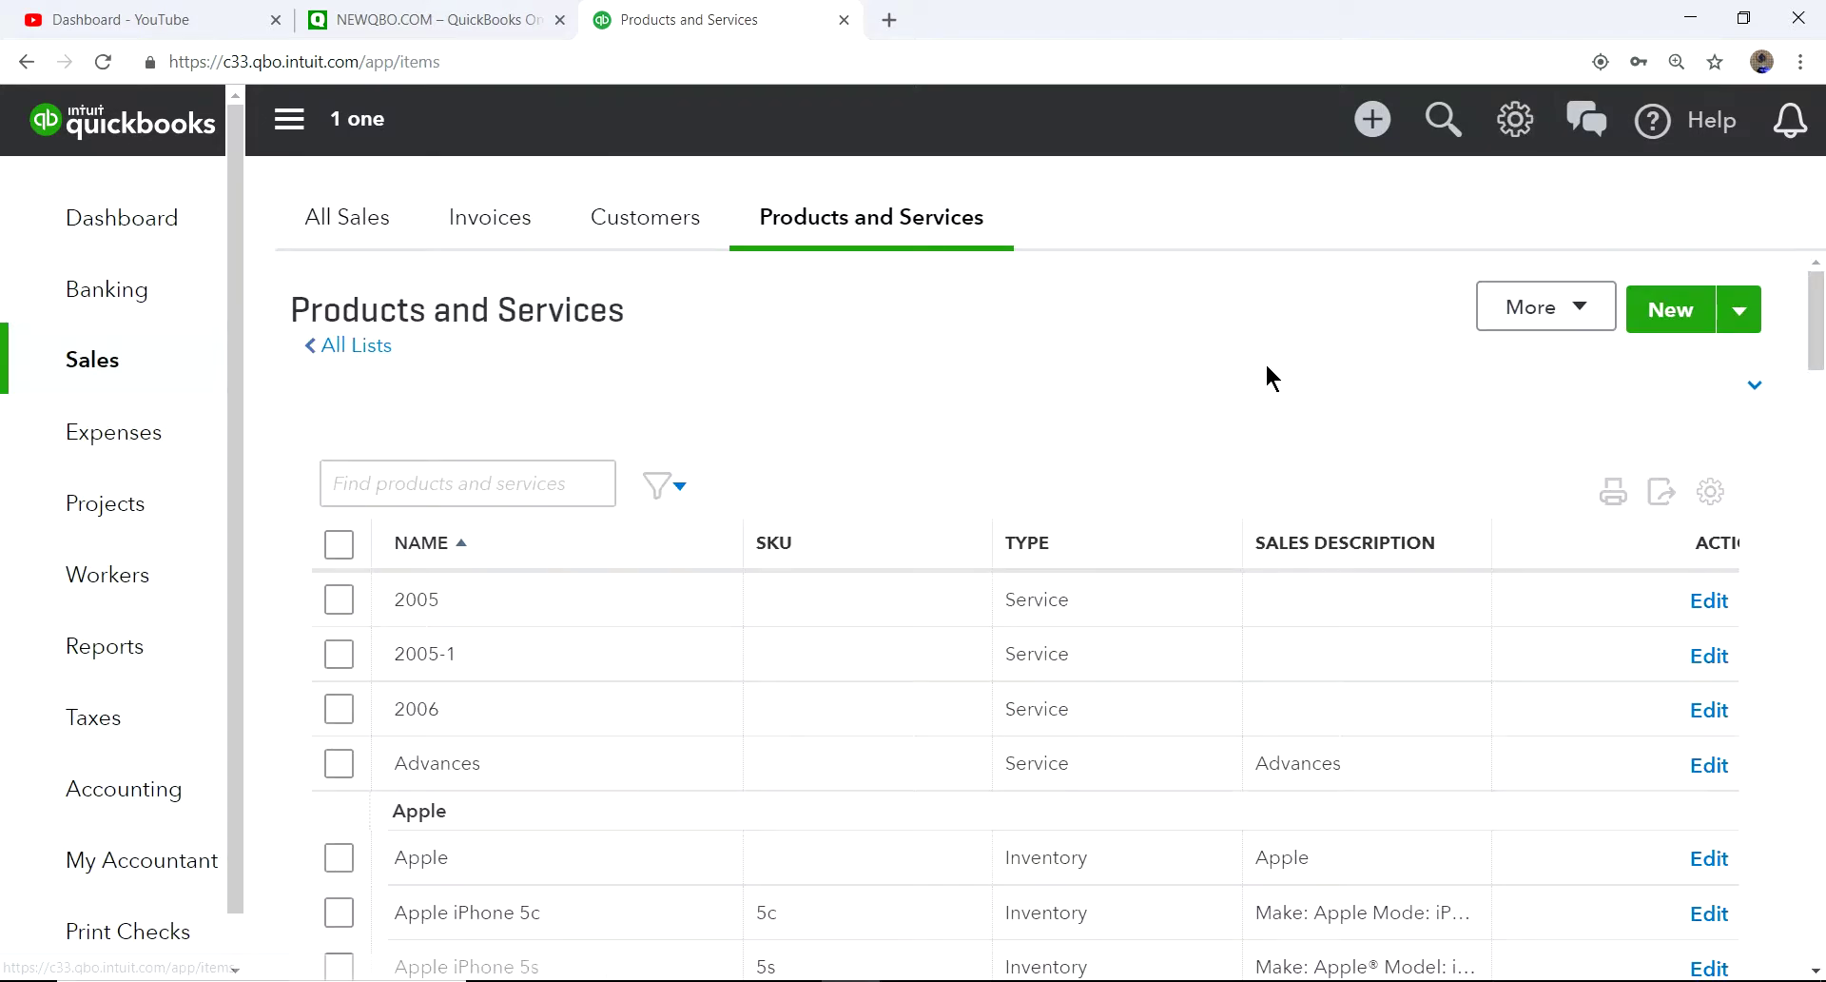
pyautogui.click(513, 486)
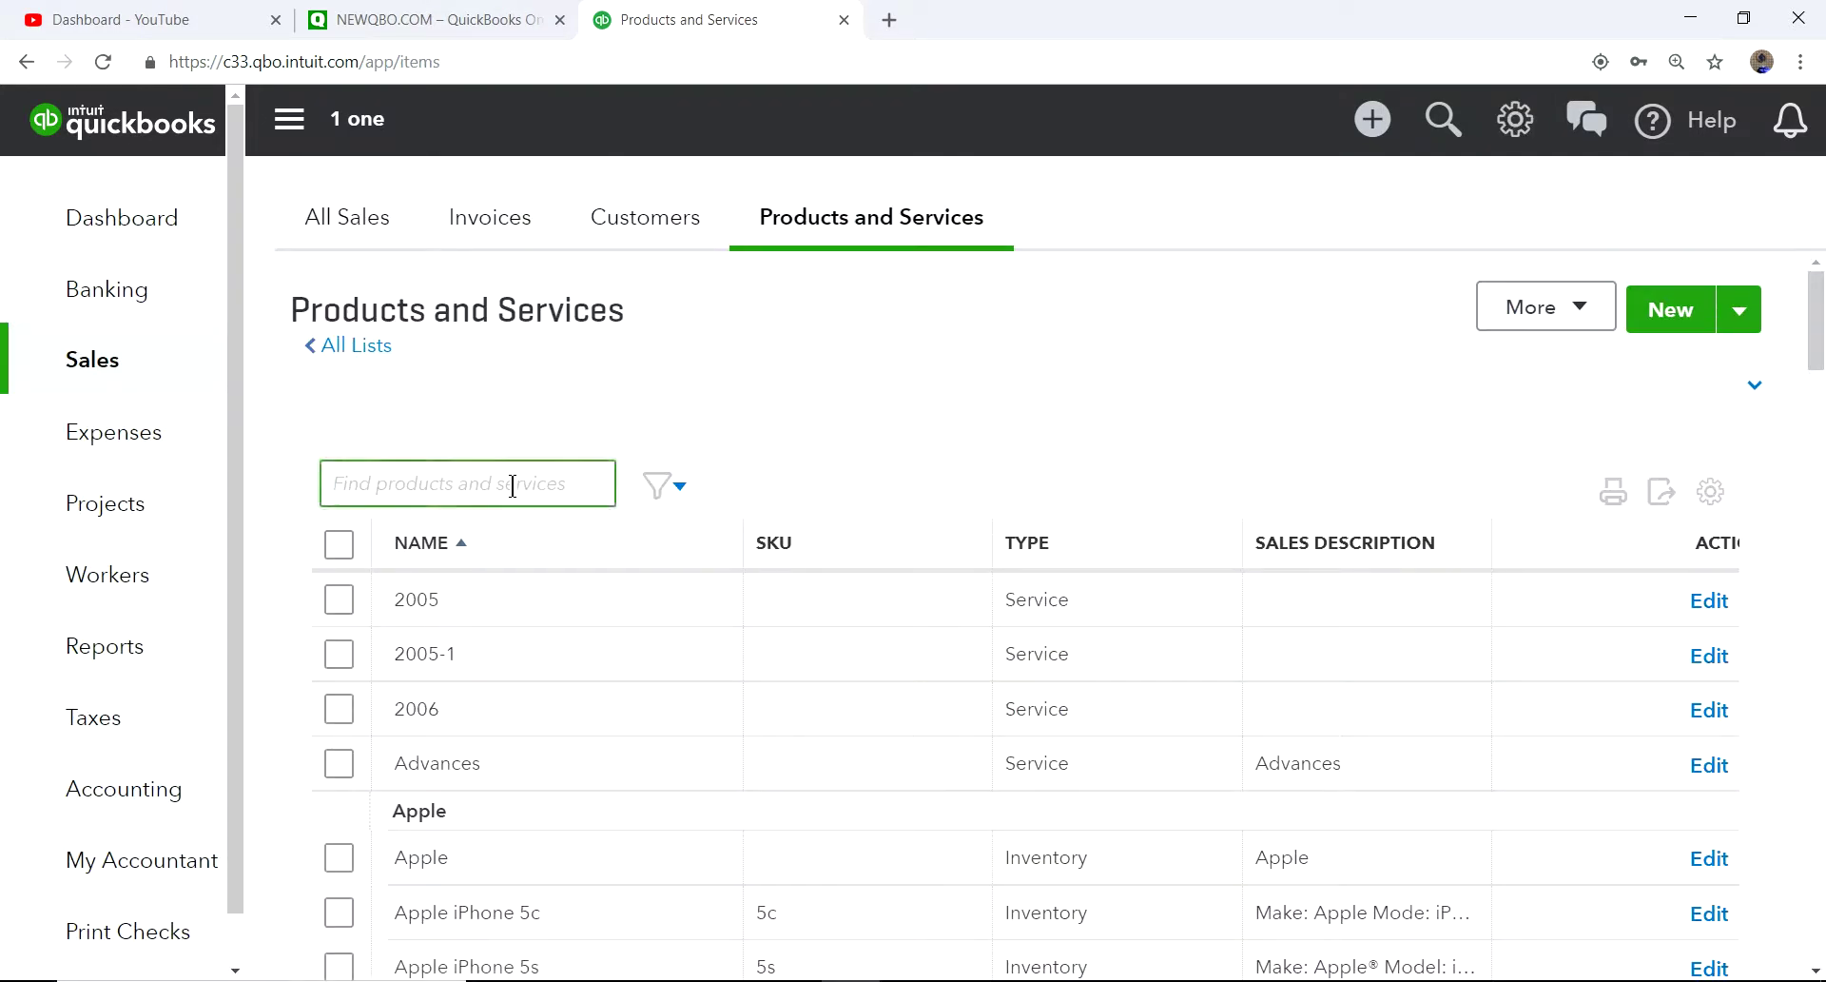
pyautogui.write('dis')
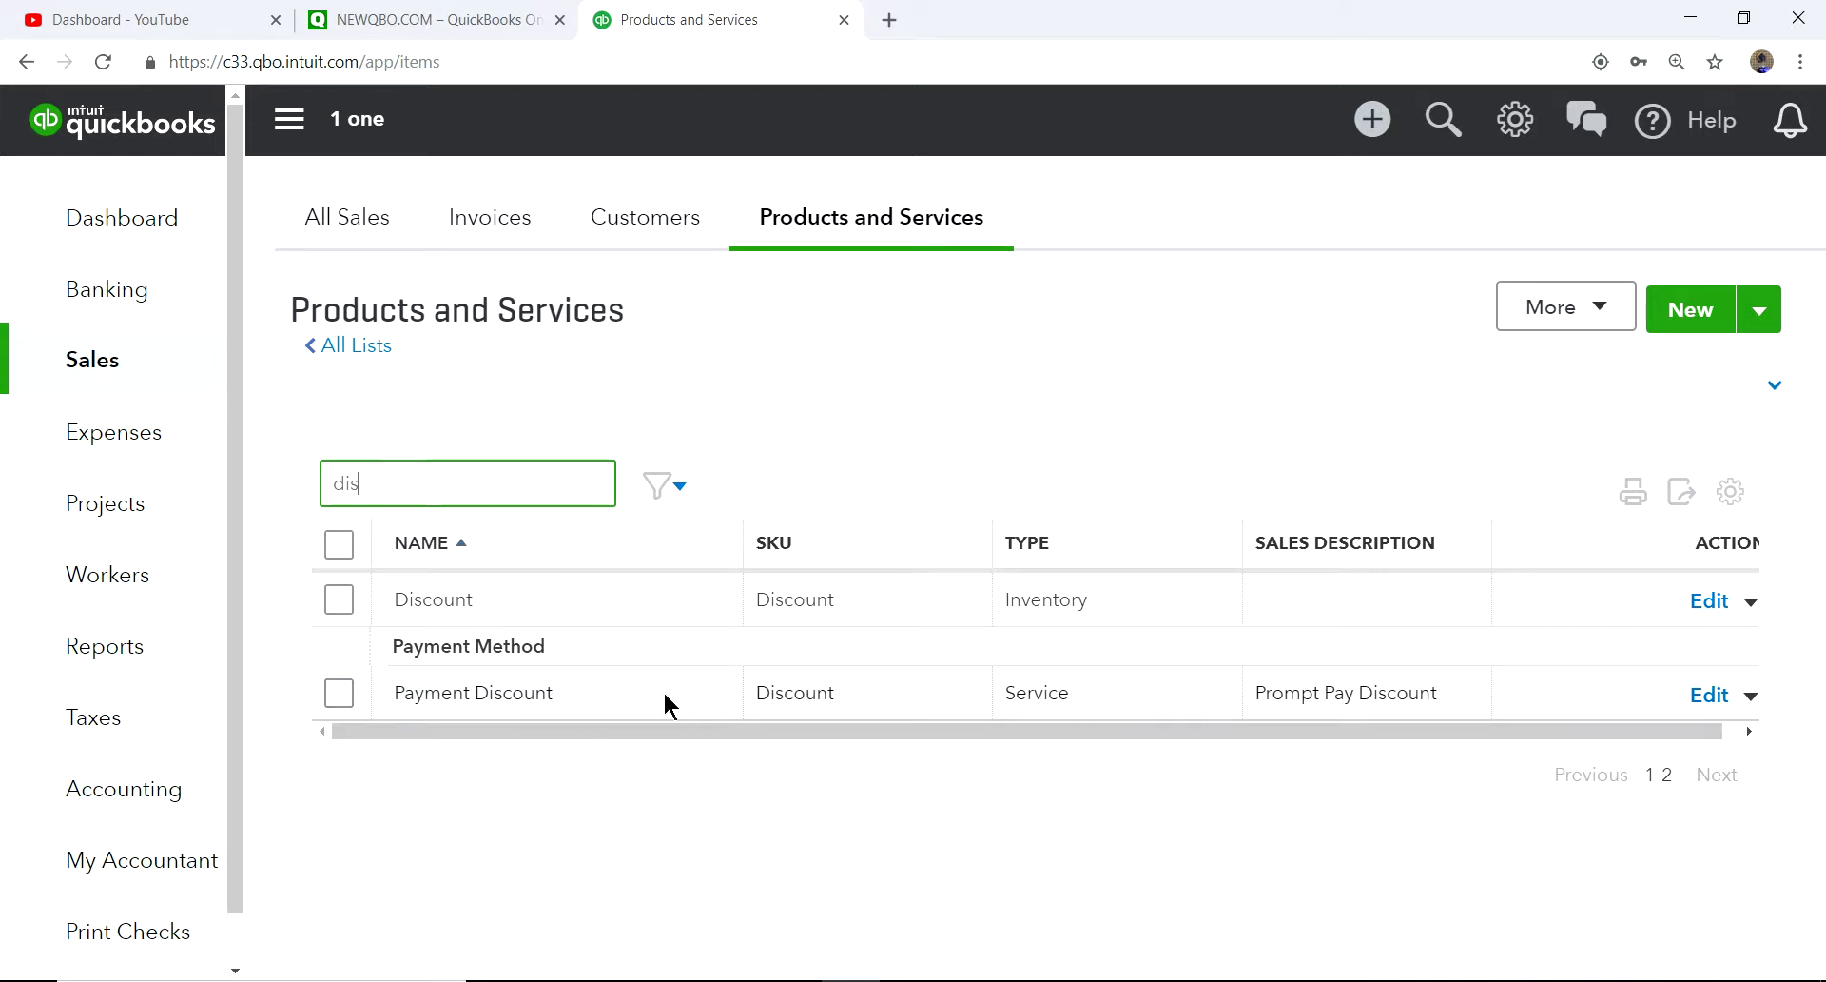
# Step: Examine the Payment Discount service's category, description, rate and income account choices, and close its details without saving
pyautogui.click(1713, 699)
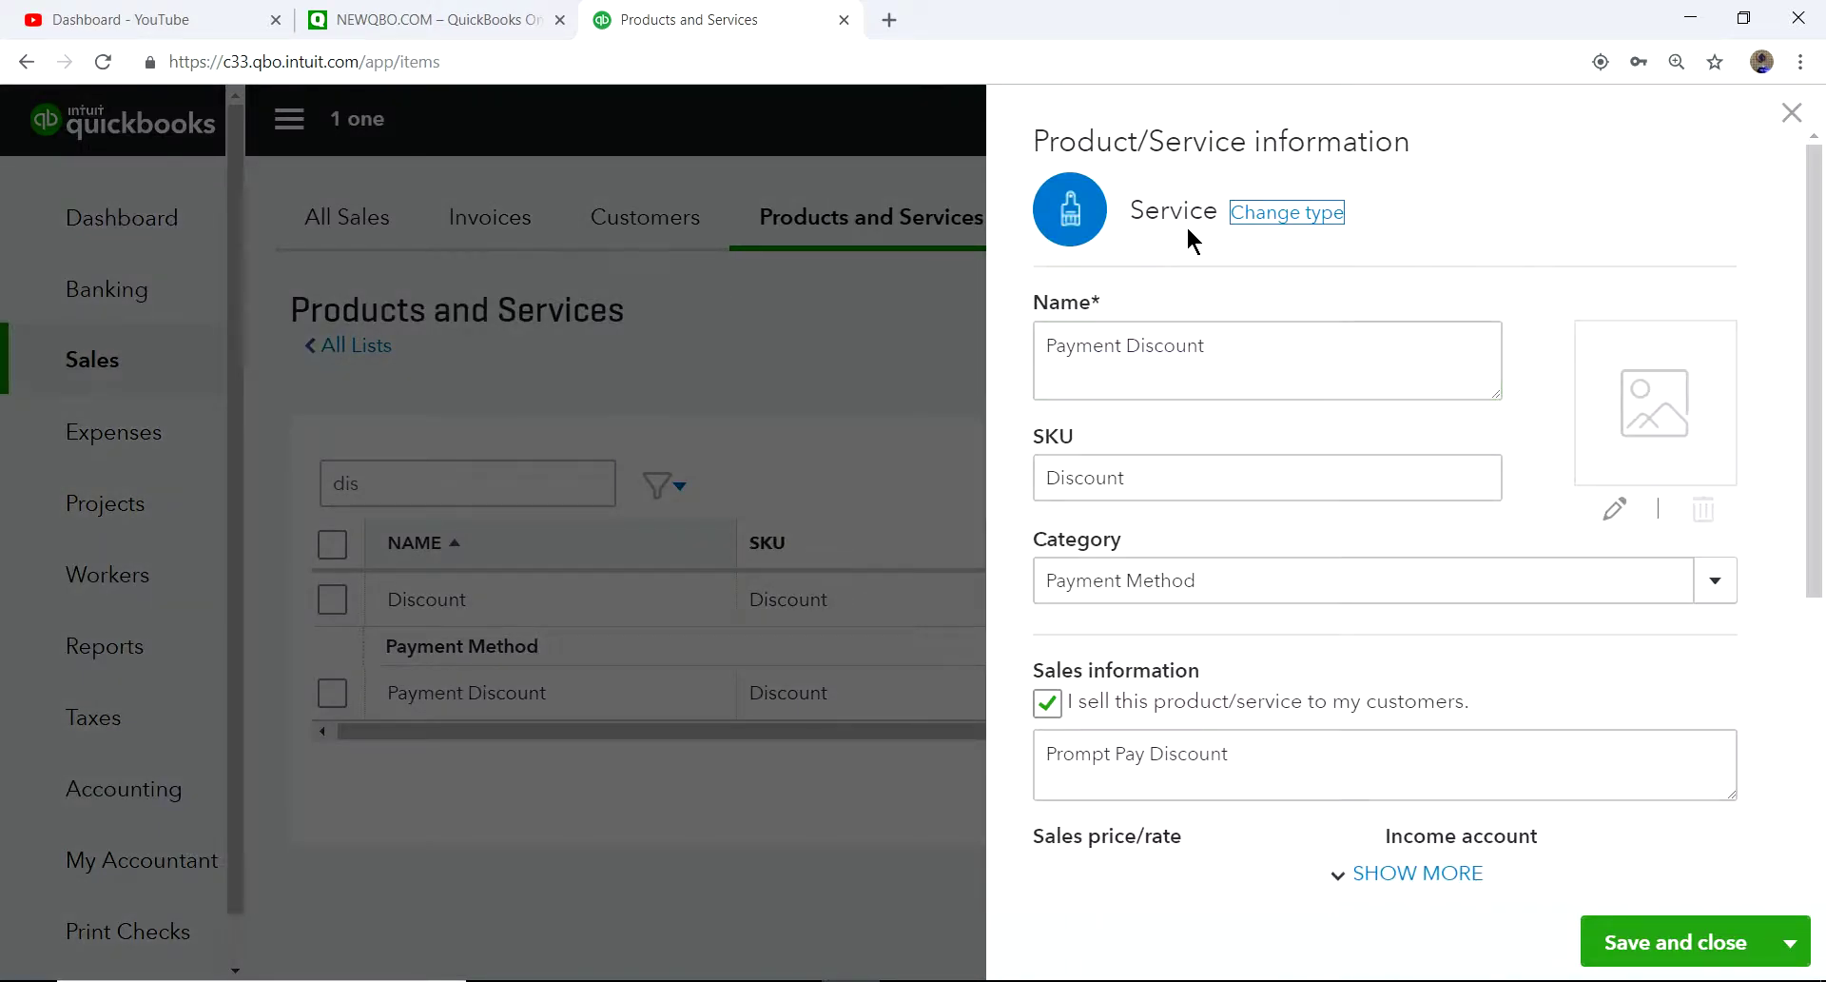
pyautogui.scroll(-1, 1582, 282)
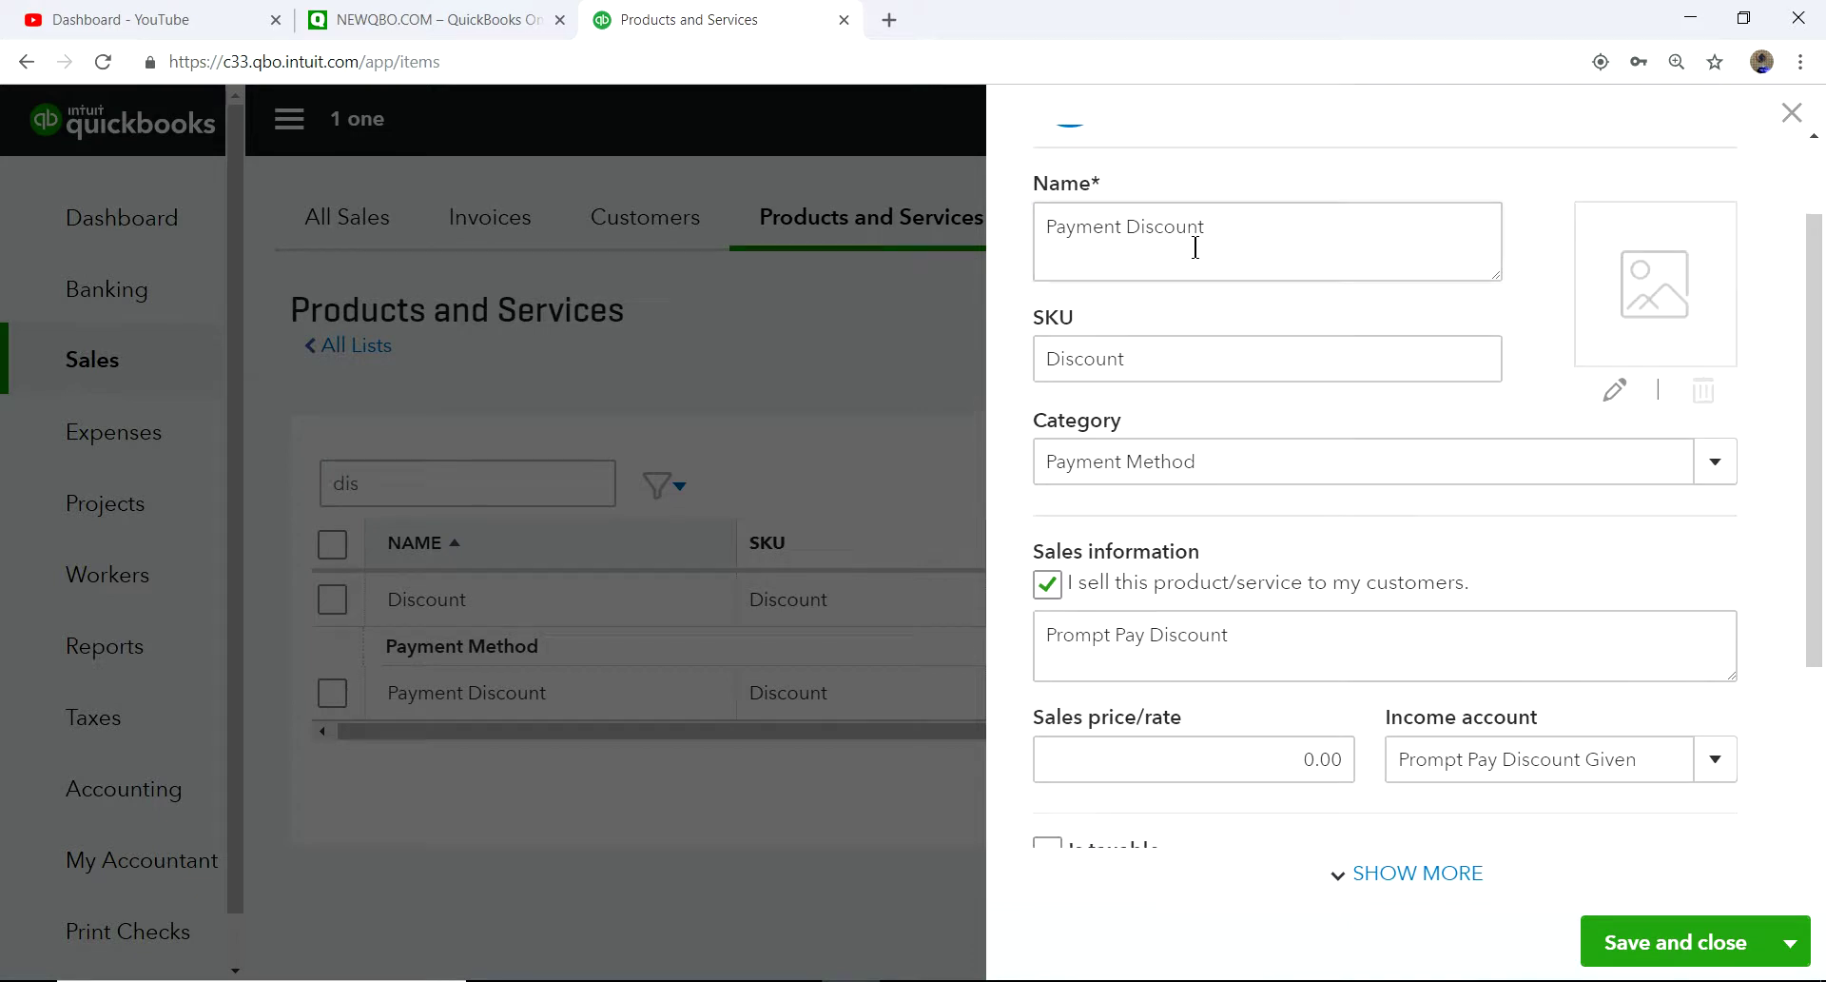
pyautogui.scroll(-1, 1280, 495)
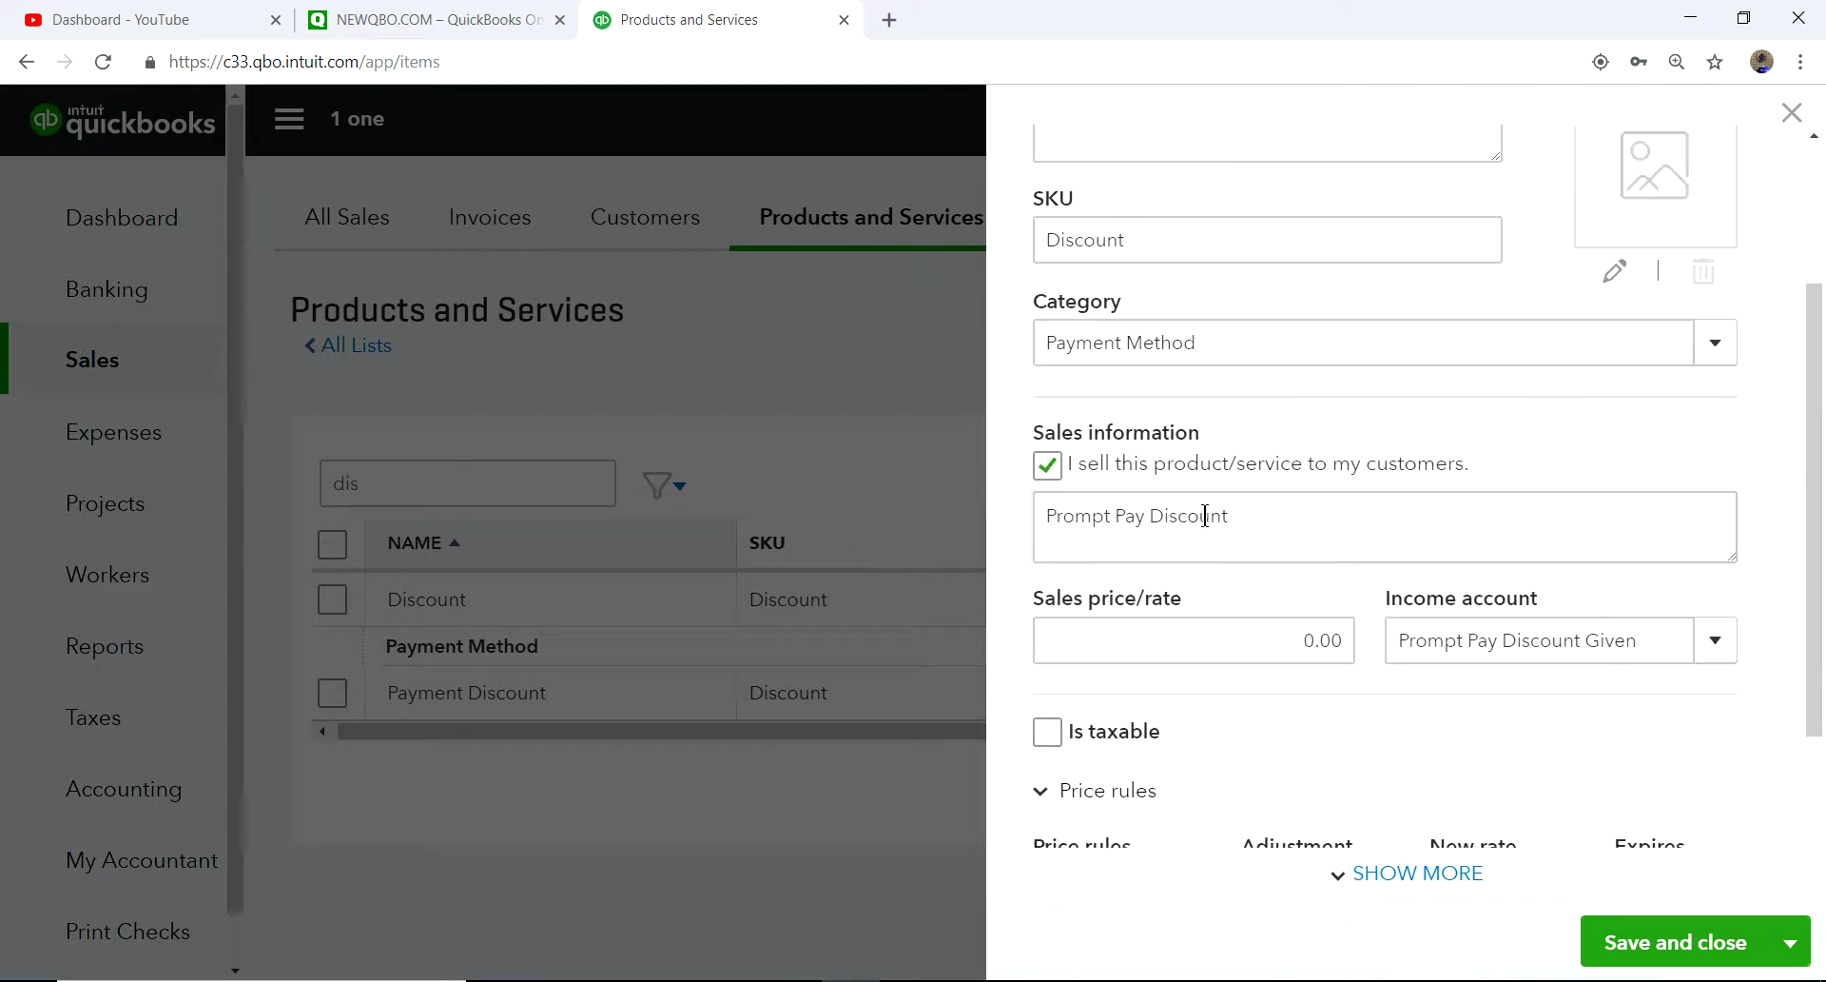
pyautogui.scroll(-1, 1305, 539)
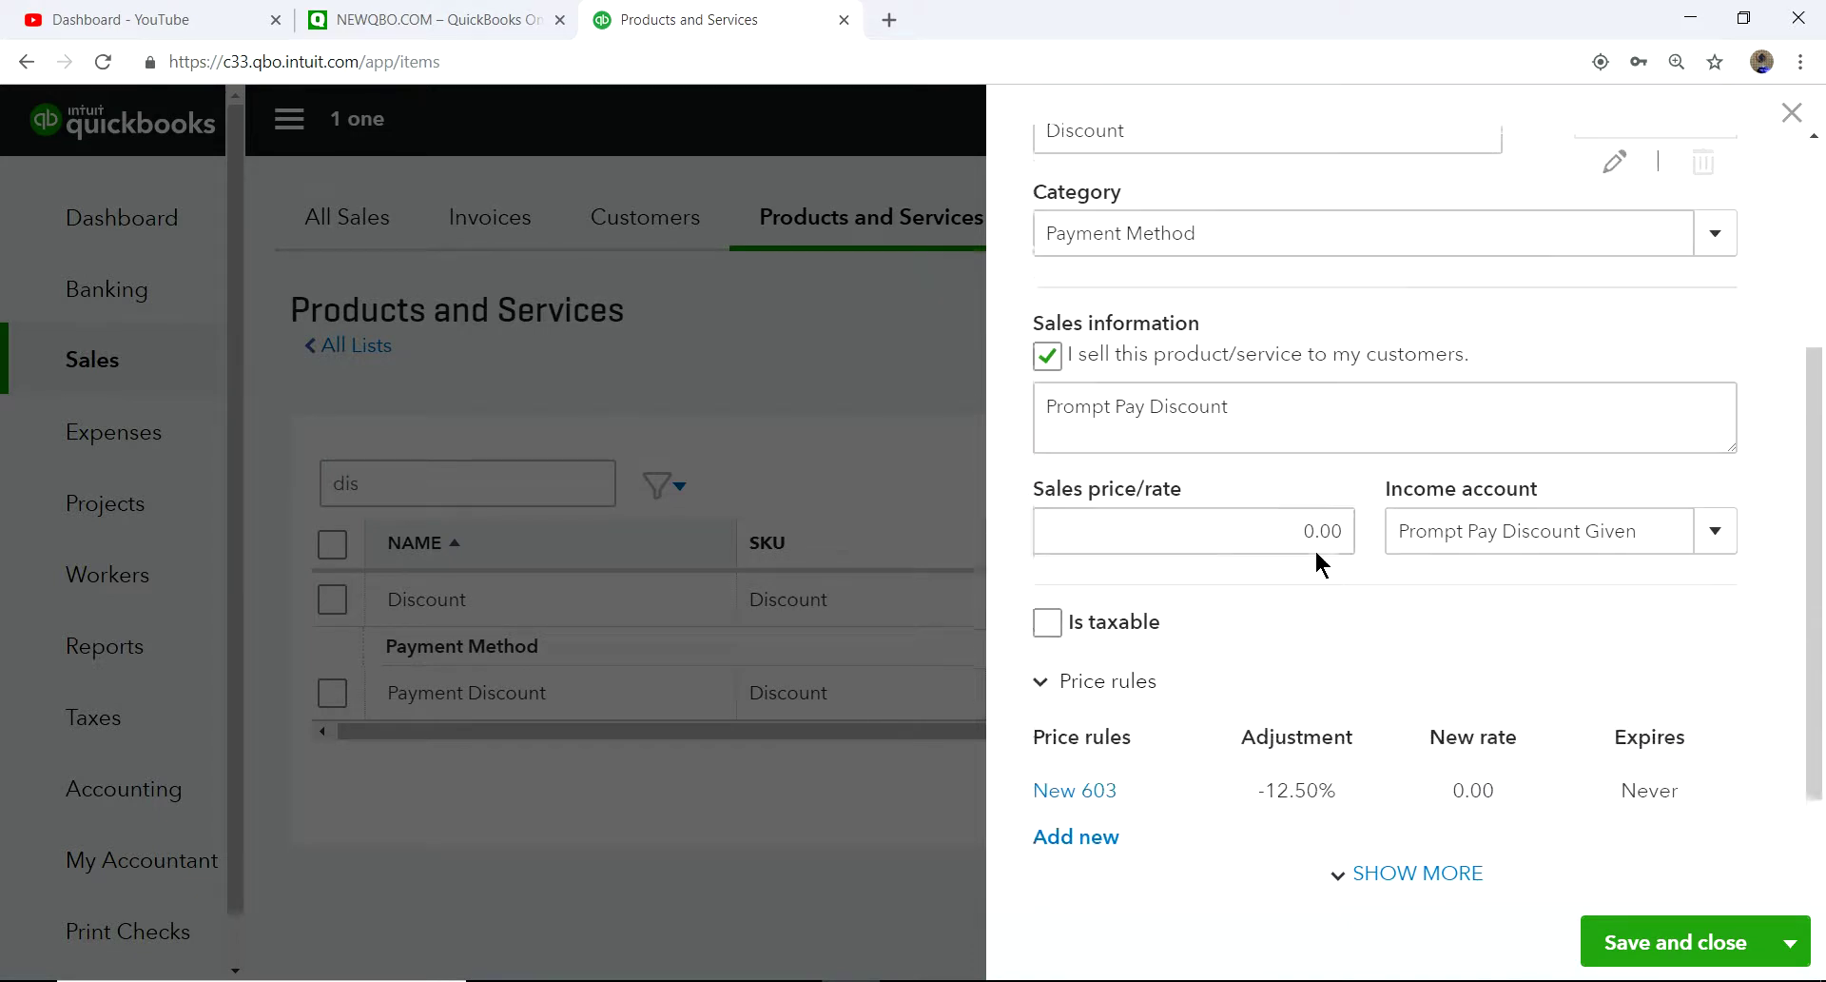
pyautogui.click(1717, 526)
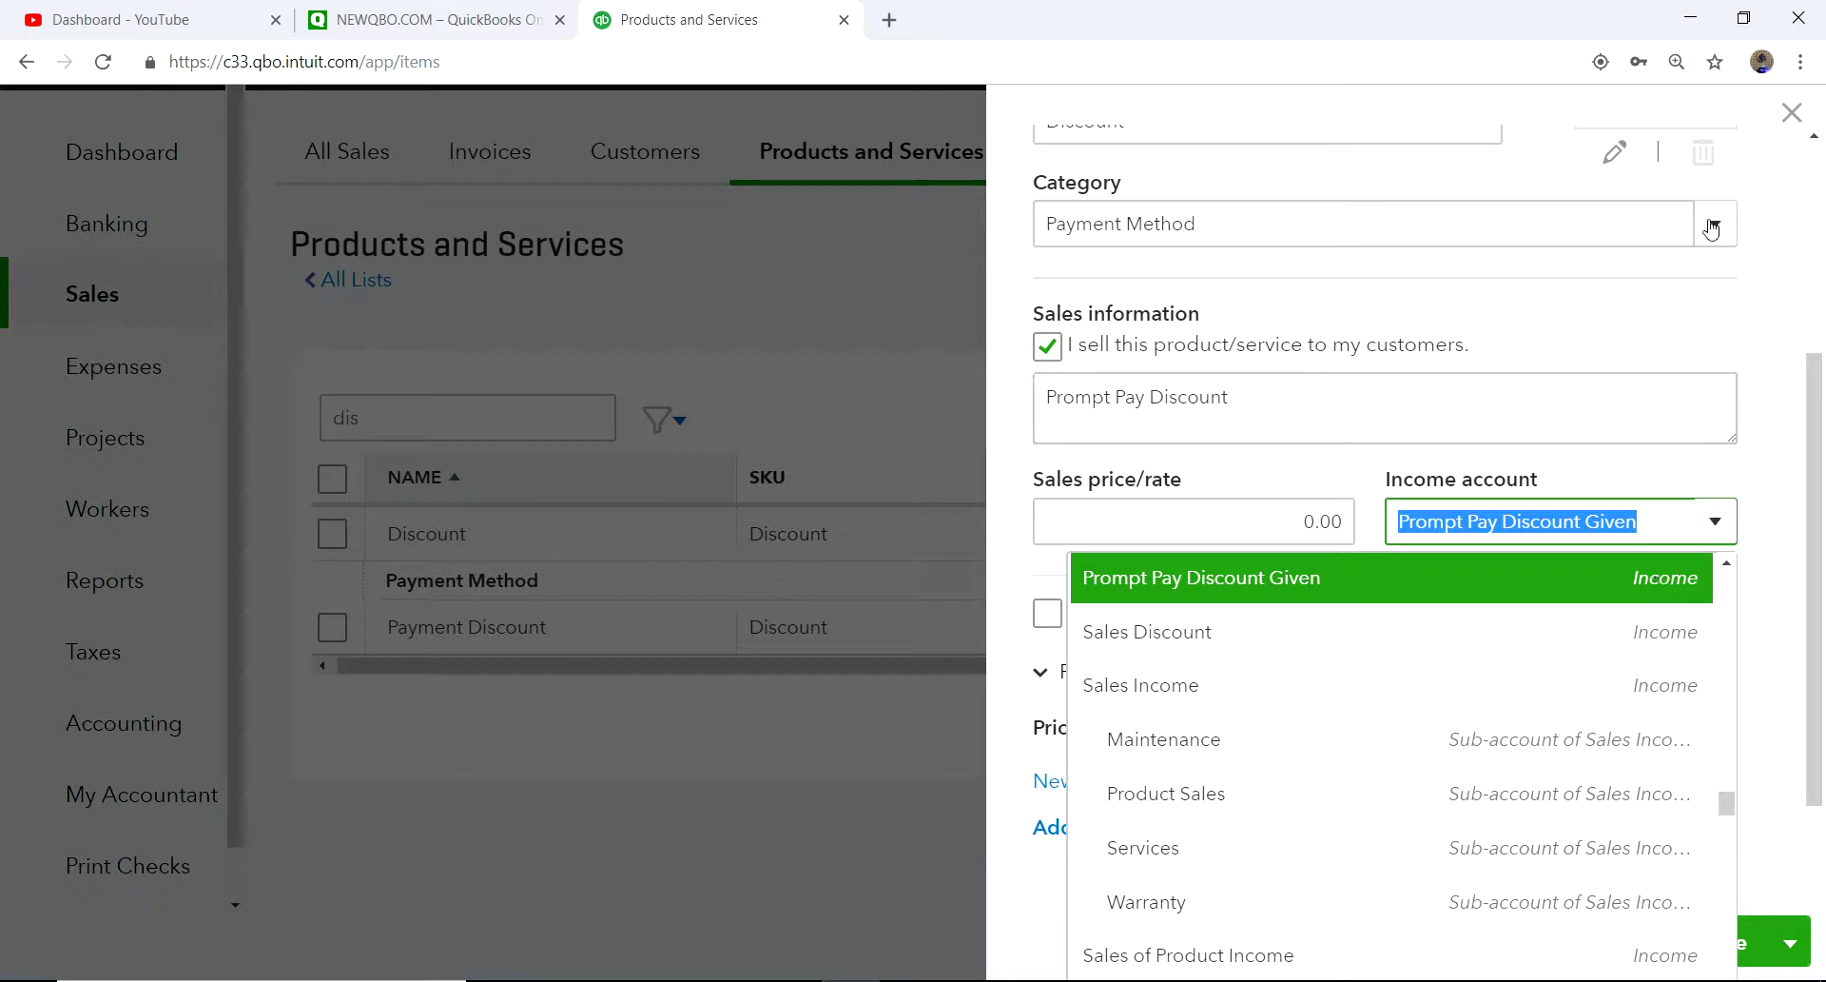
pyautogui.click(1788, 122)
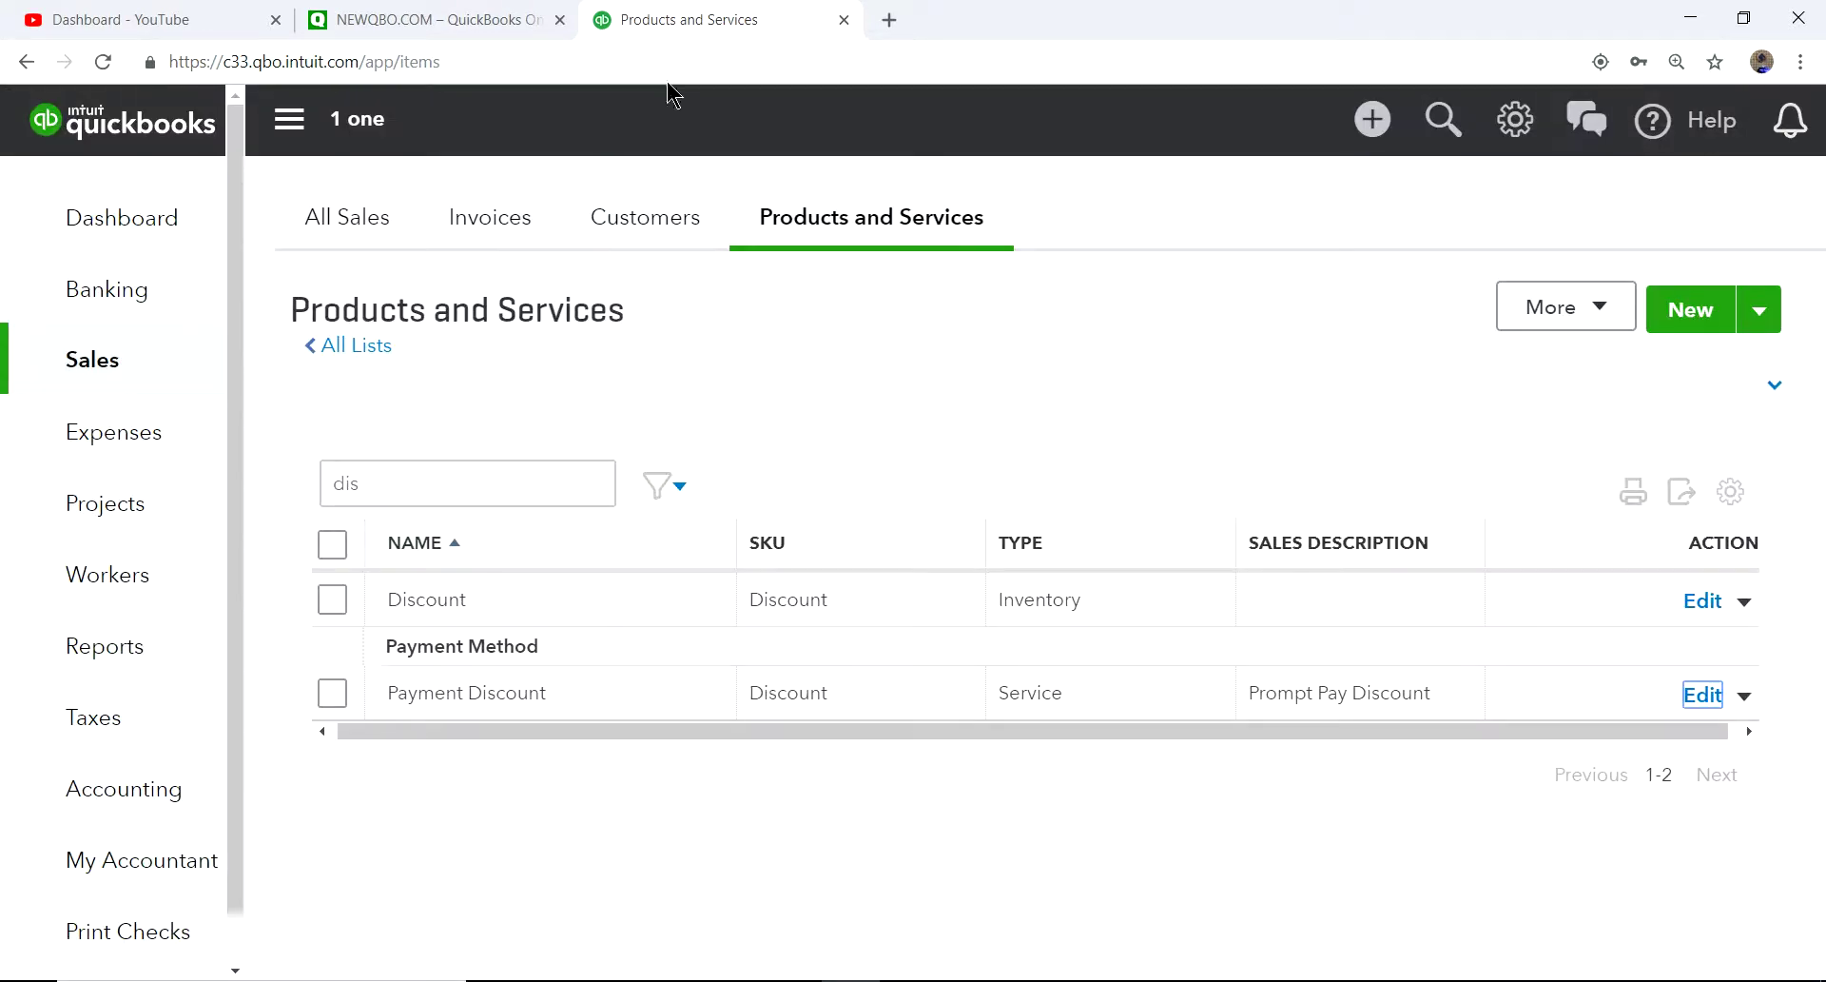
# Step: Open the Chart of Accounts in a duplicate browser tab and filter the accounts by "dis"
pyautogui.rightClick(677, 25)
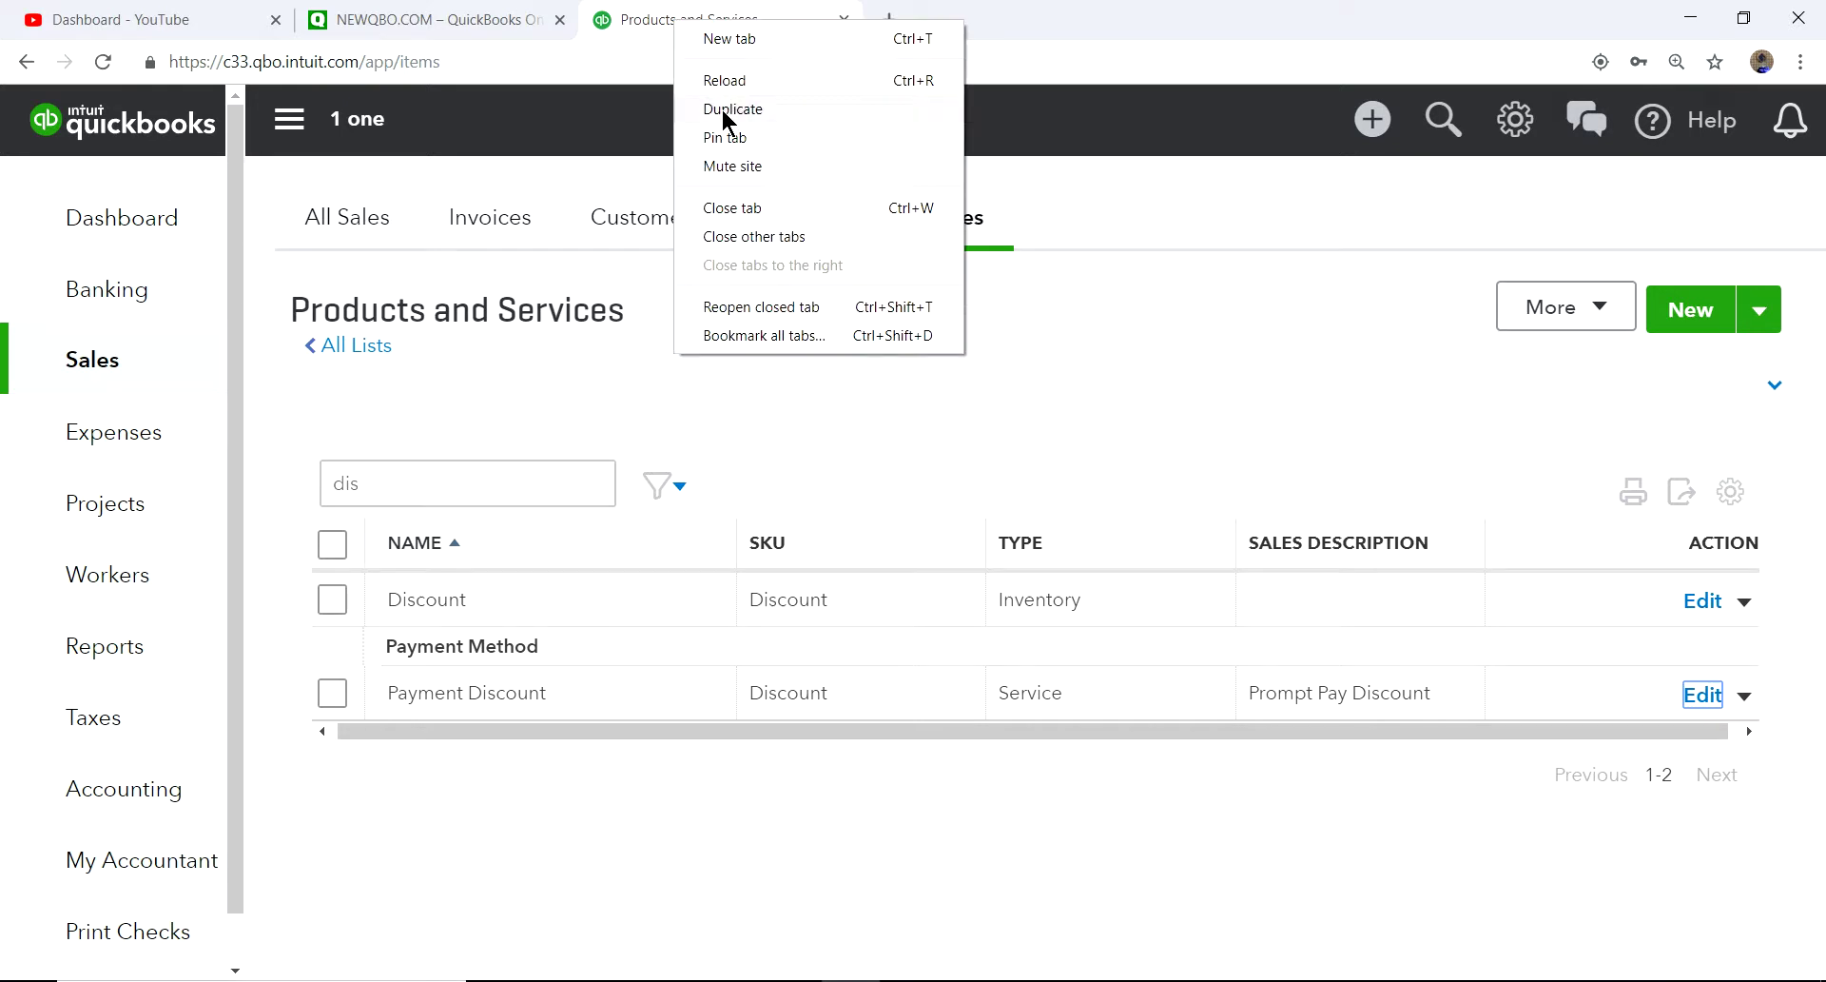
pyautogui.click(723, 109)
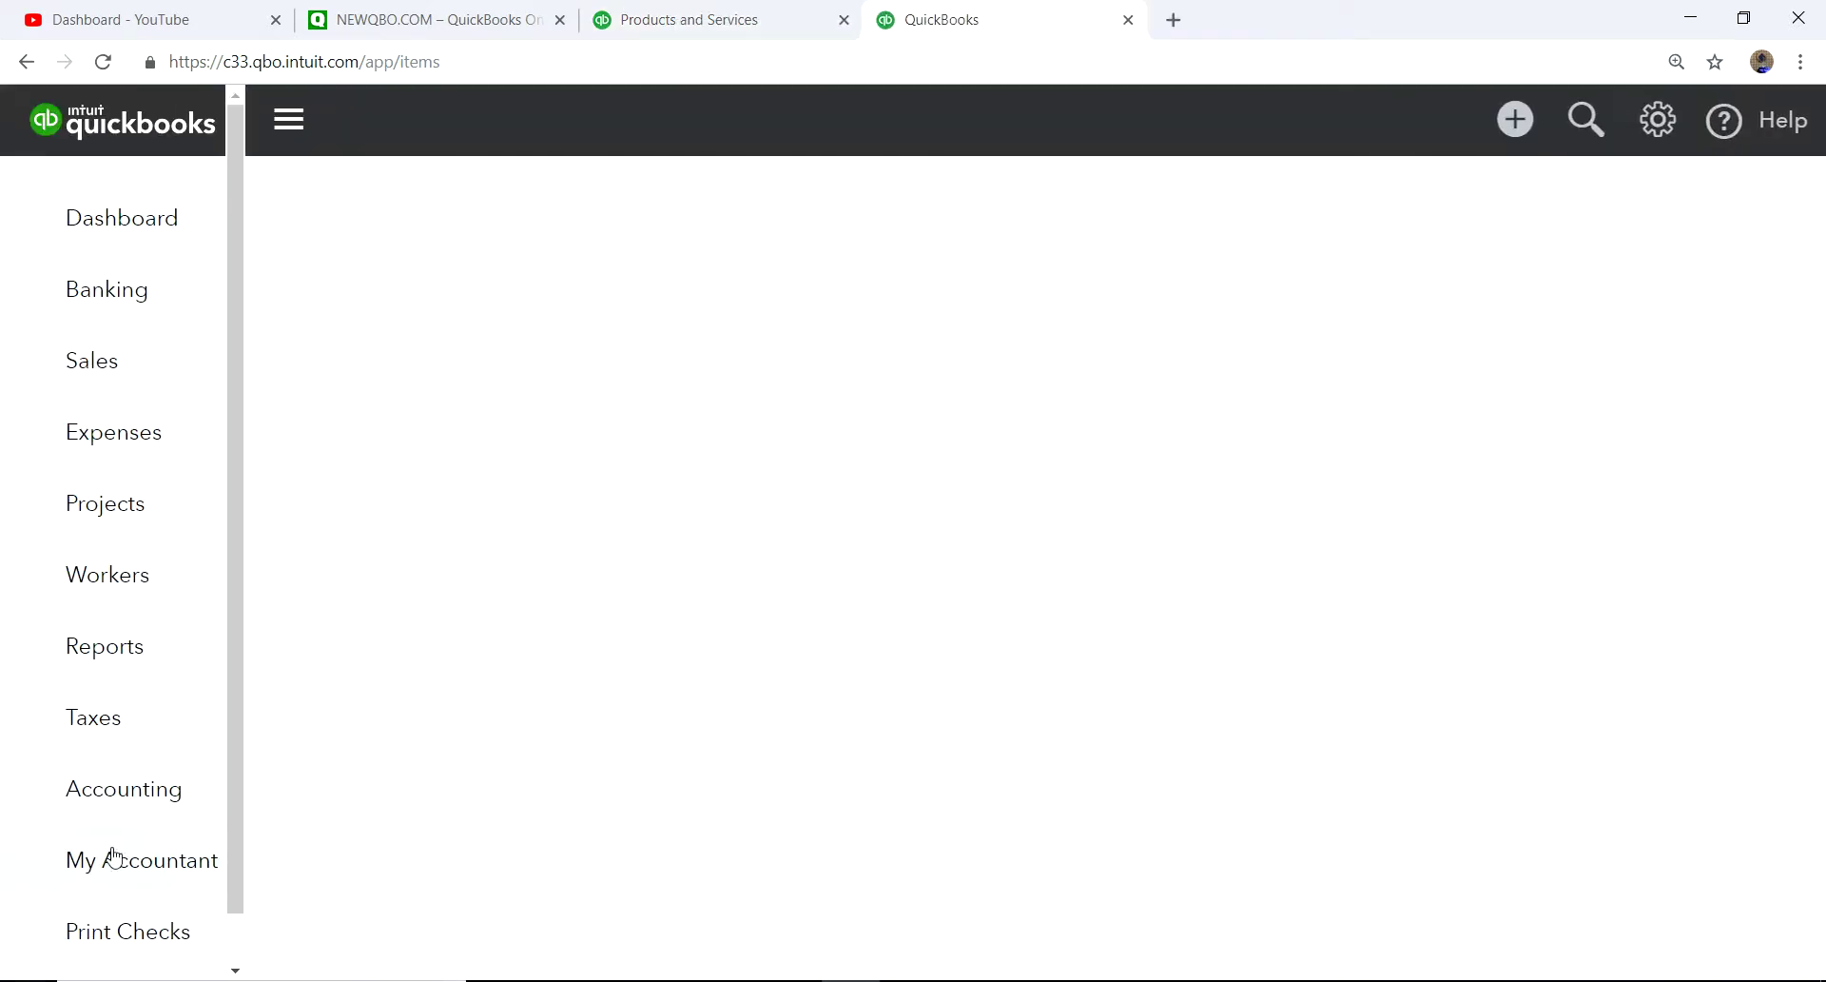
pyautogui.moveTo(98, 797)
pyautogui.click(305, 797)
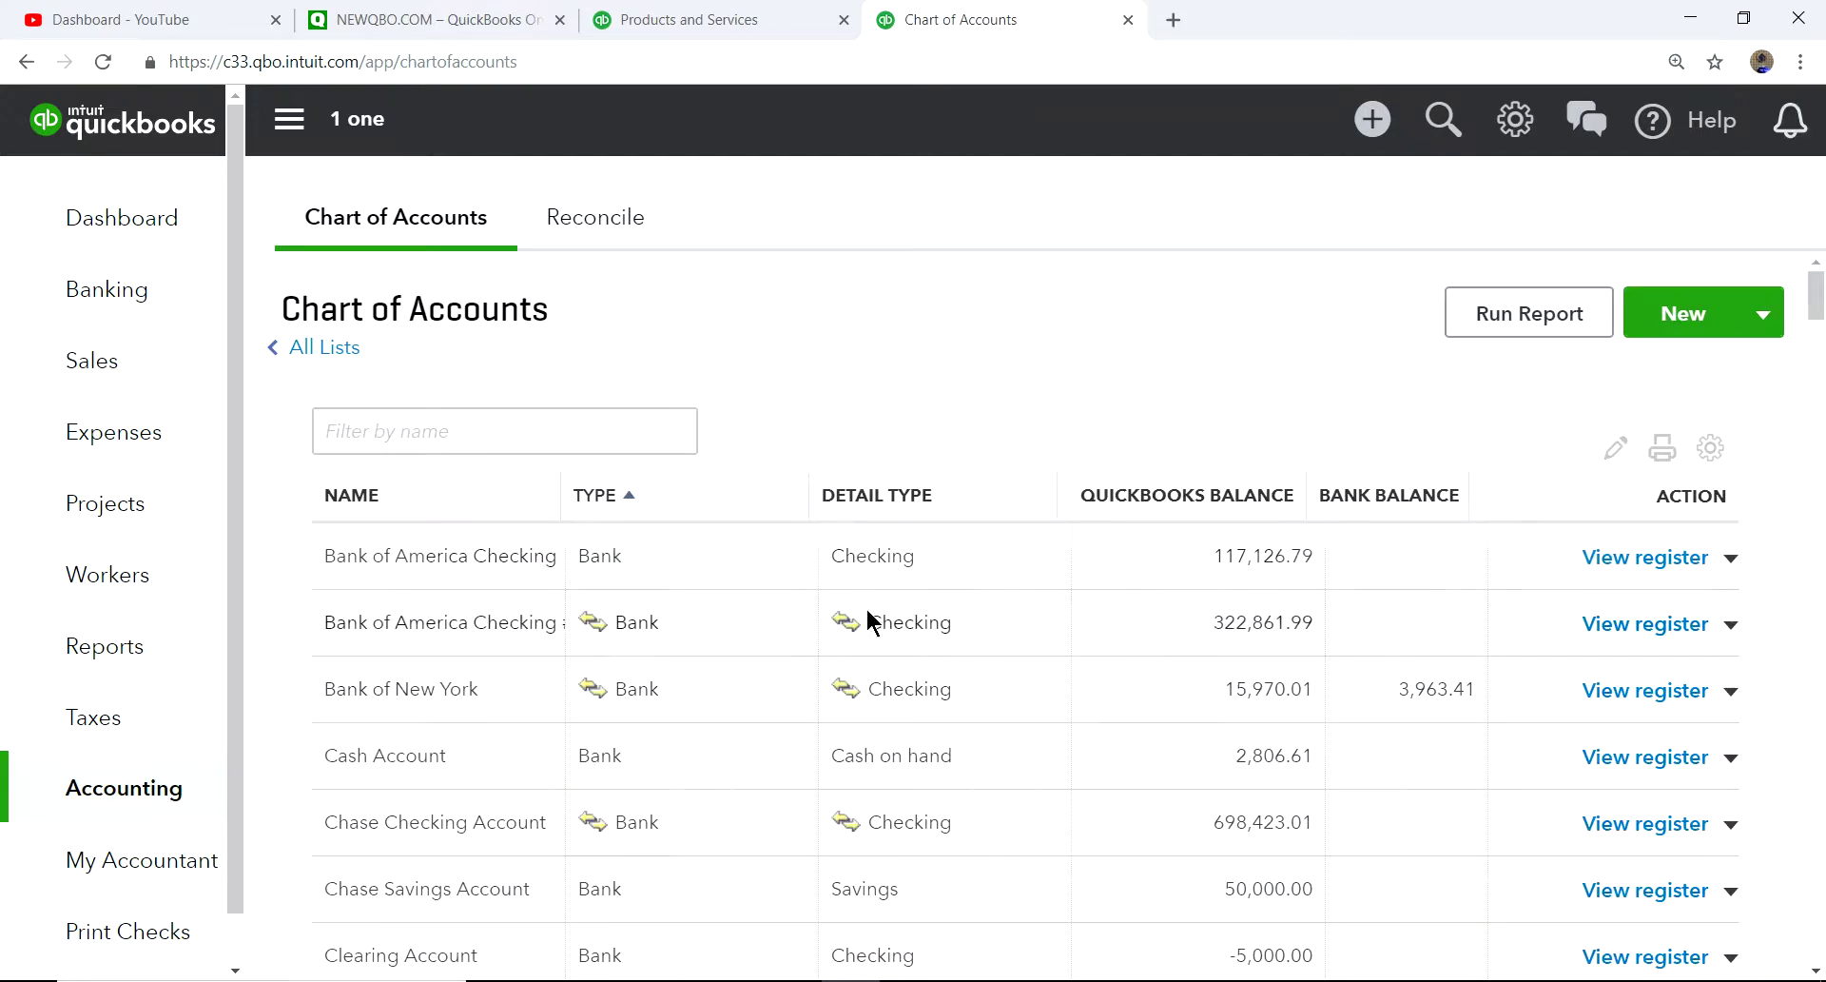
pyautogui.click(438, 431)
pyautogui.write('dis')
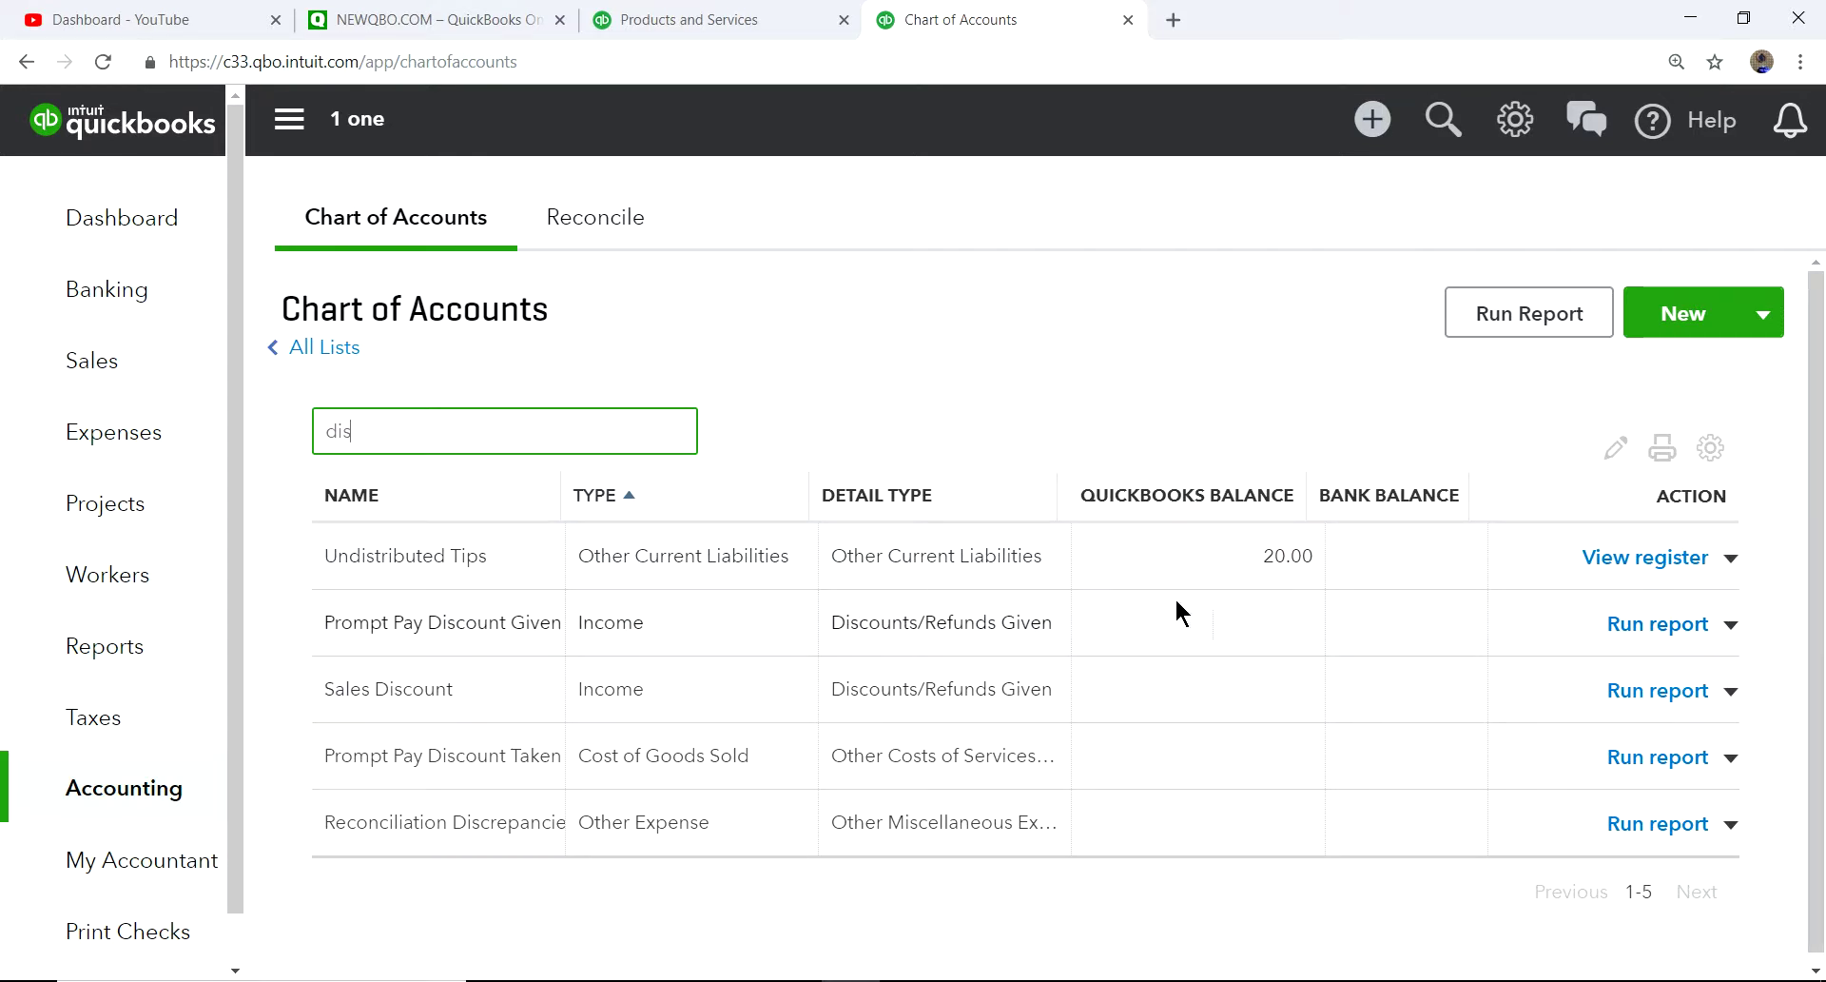
# Step: Examine the Prompt Pay Discount Given account's settings and its available detail types, and close the account without saving
pyautogui.click(1732, 624)
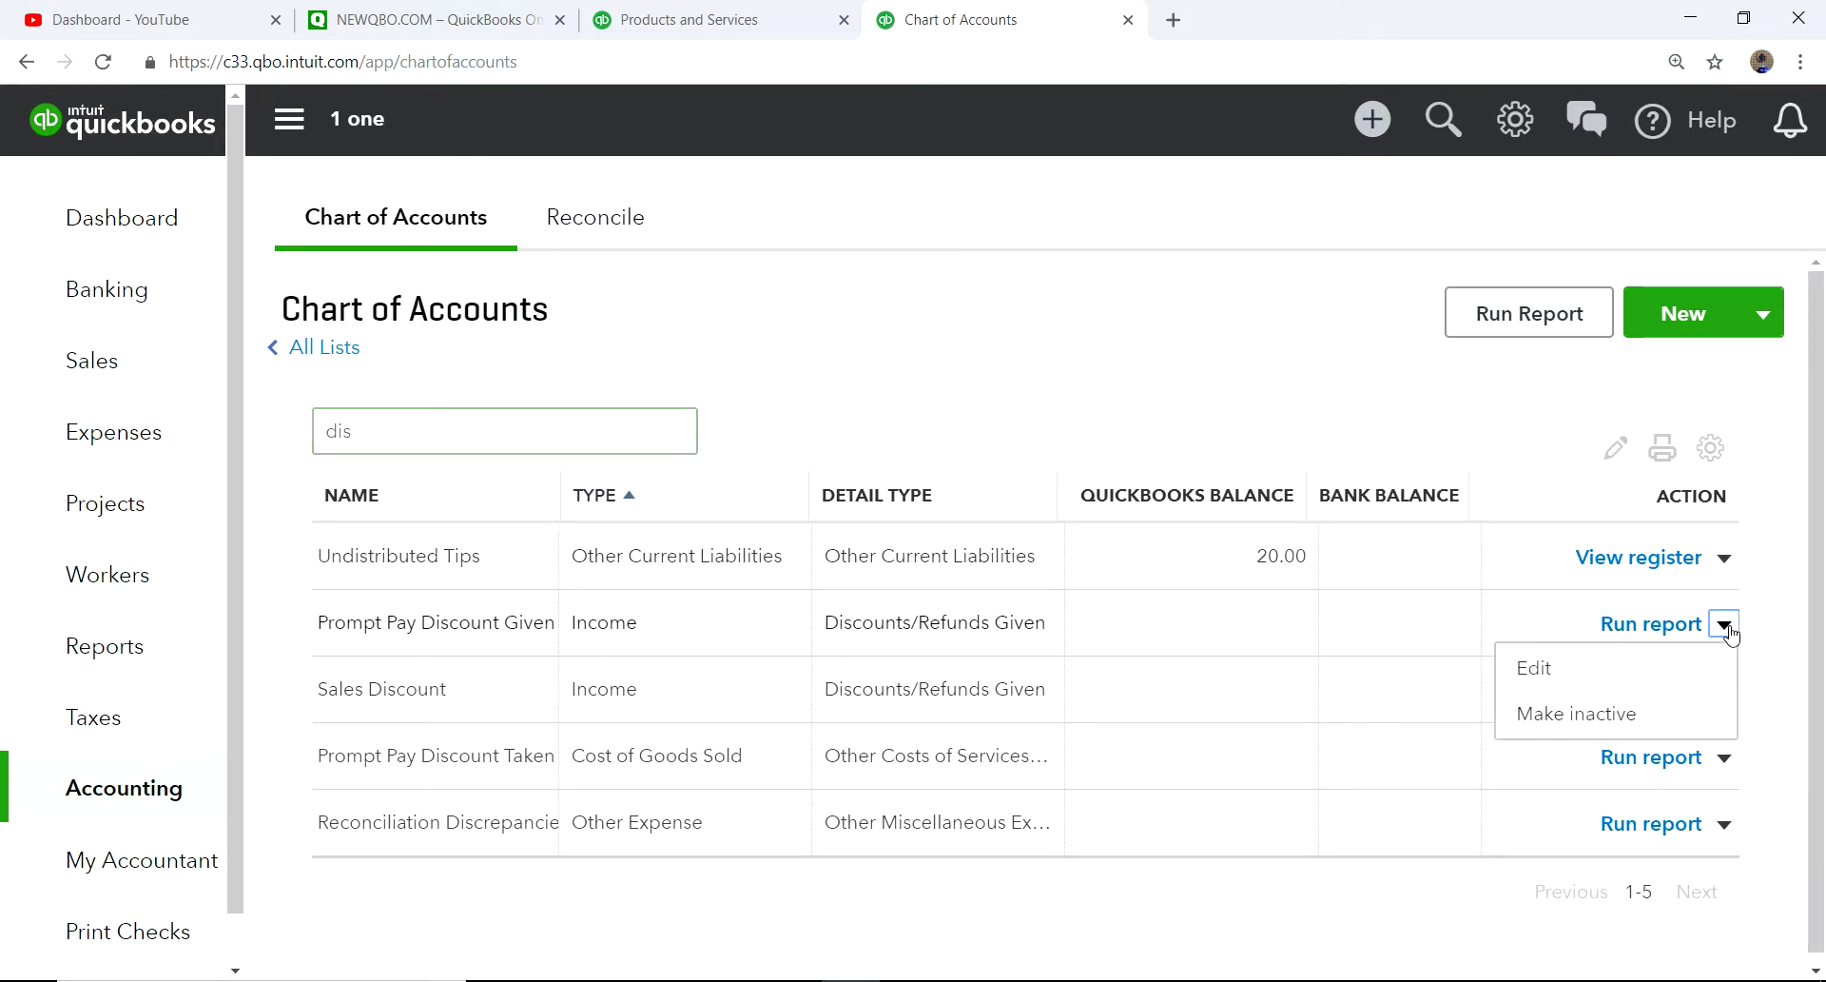
pyautogui.click(1558, 679)
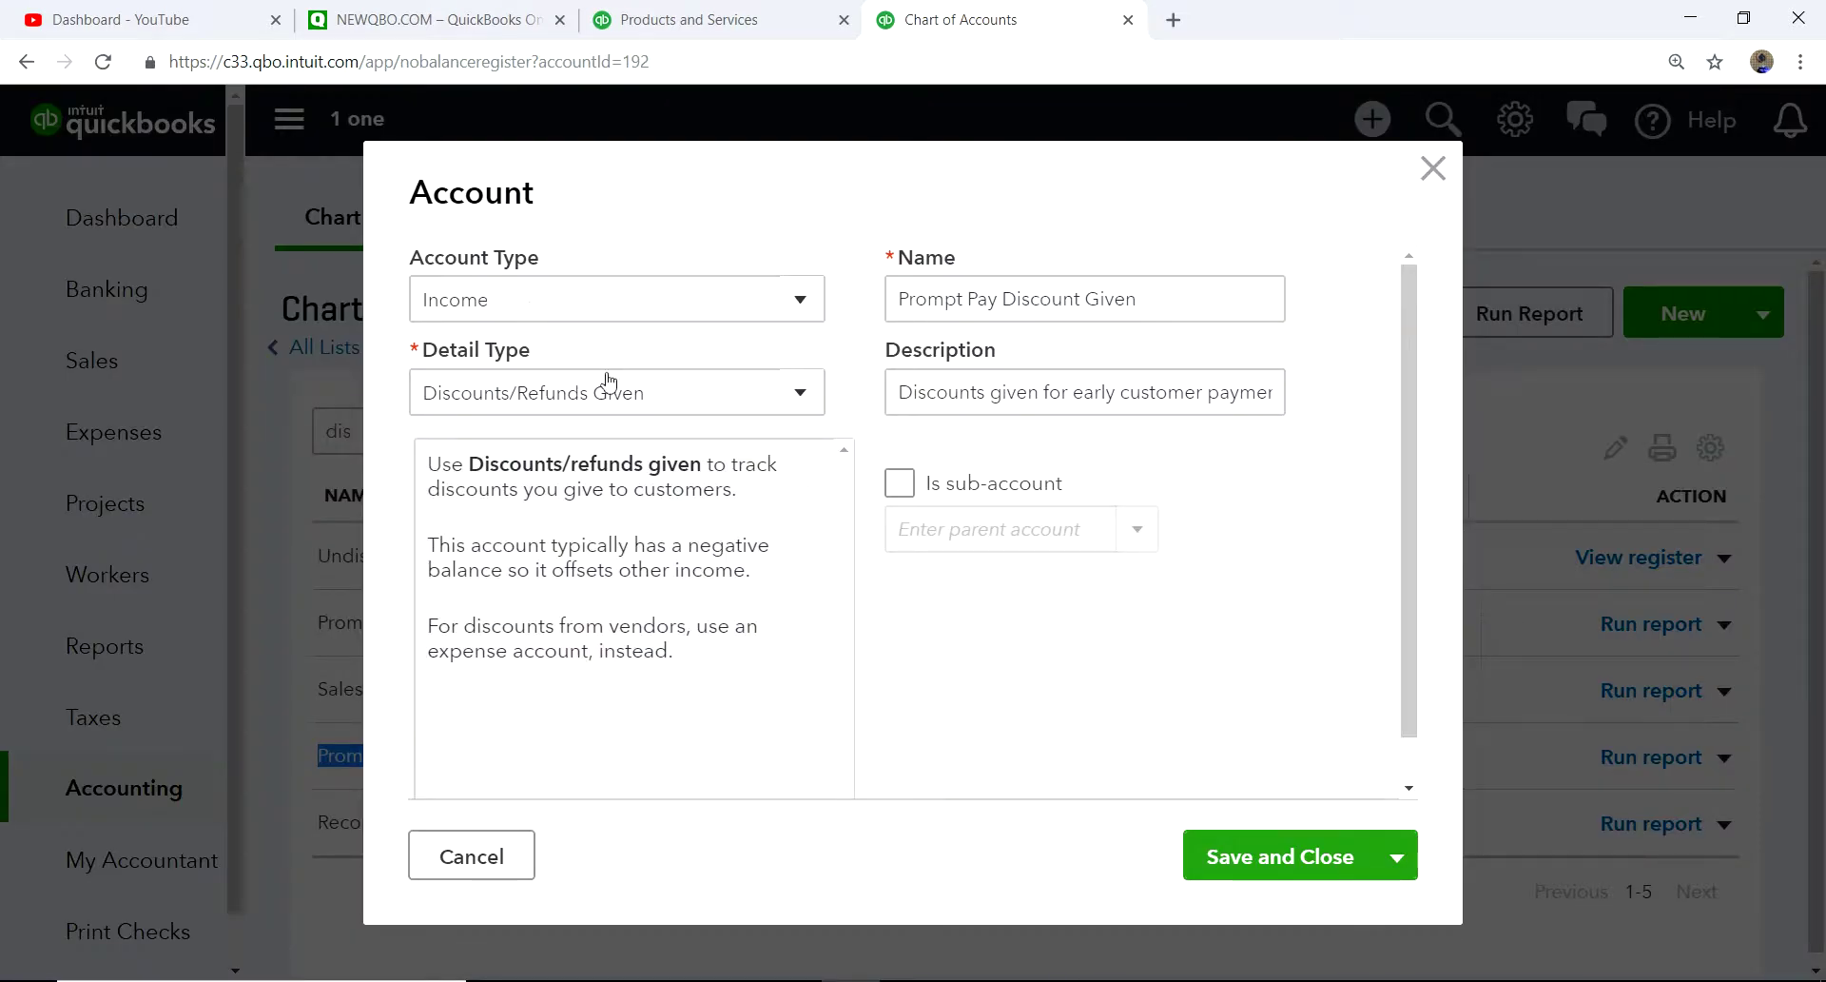
pyautogui.click(804, 397)
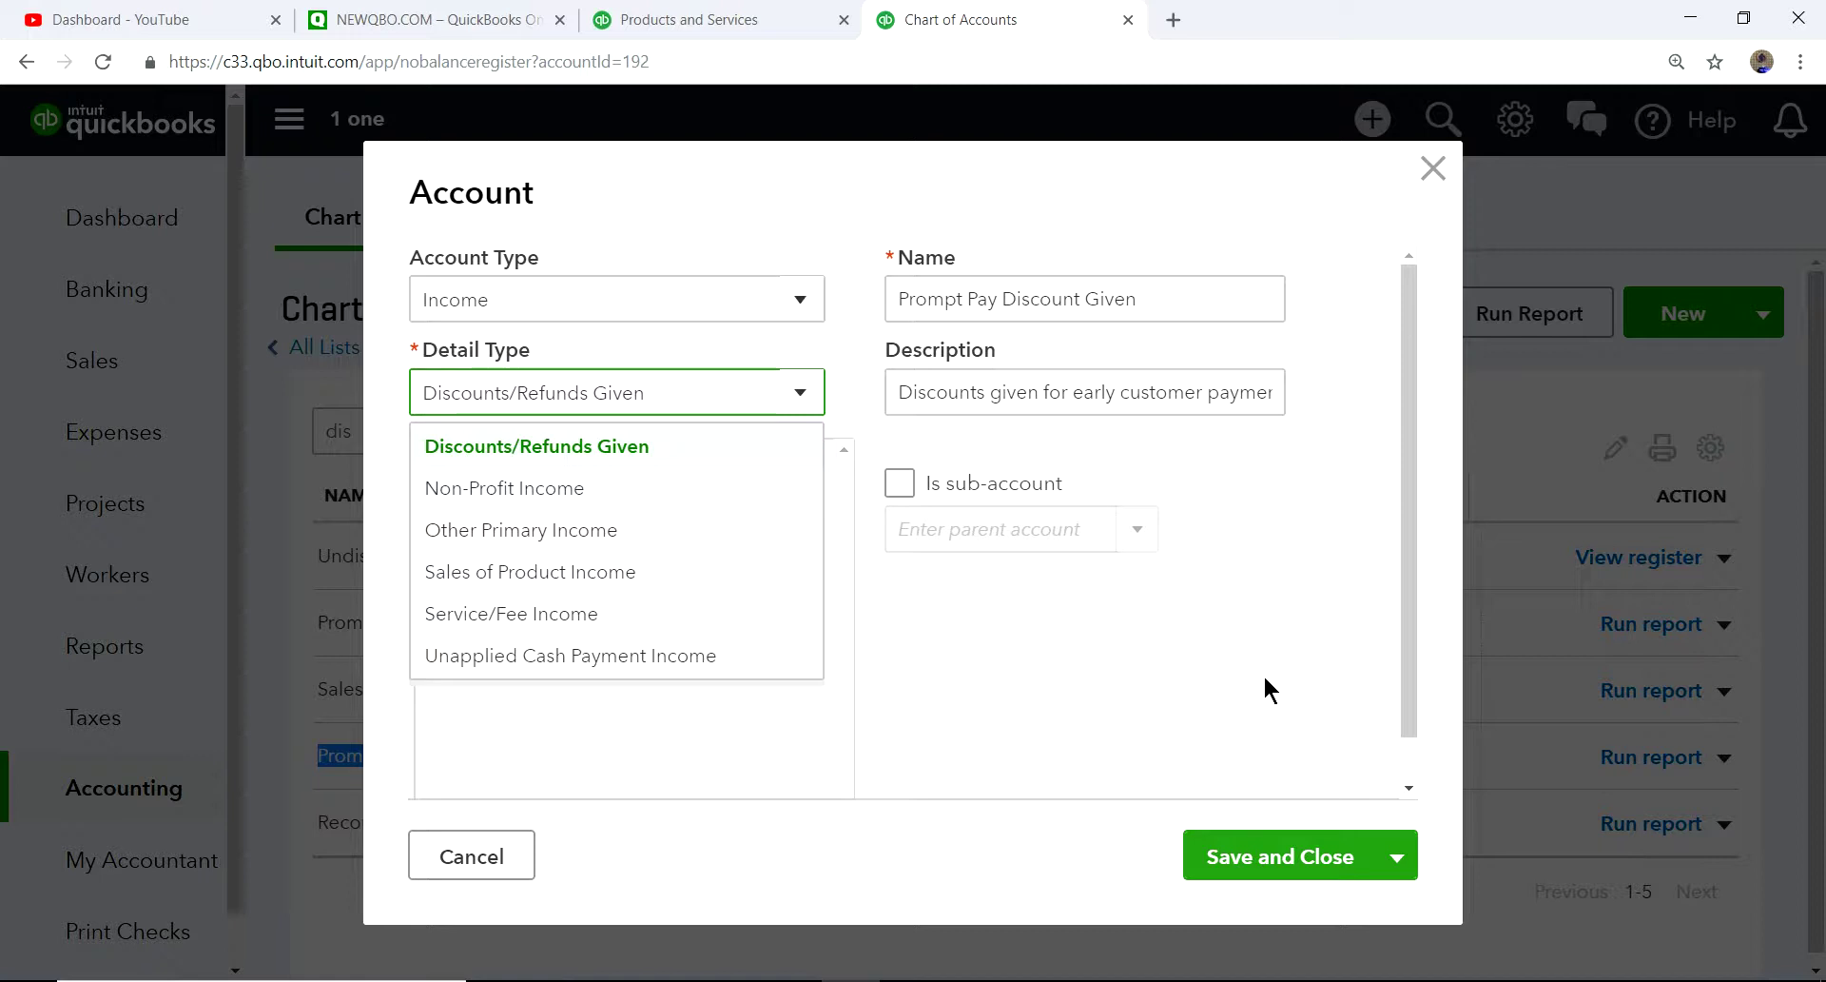
pyautogui.click(1431, 171)
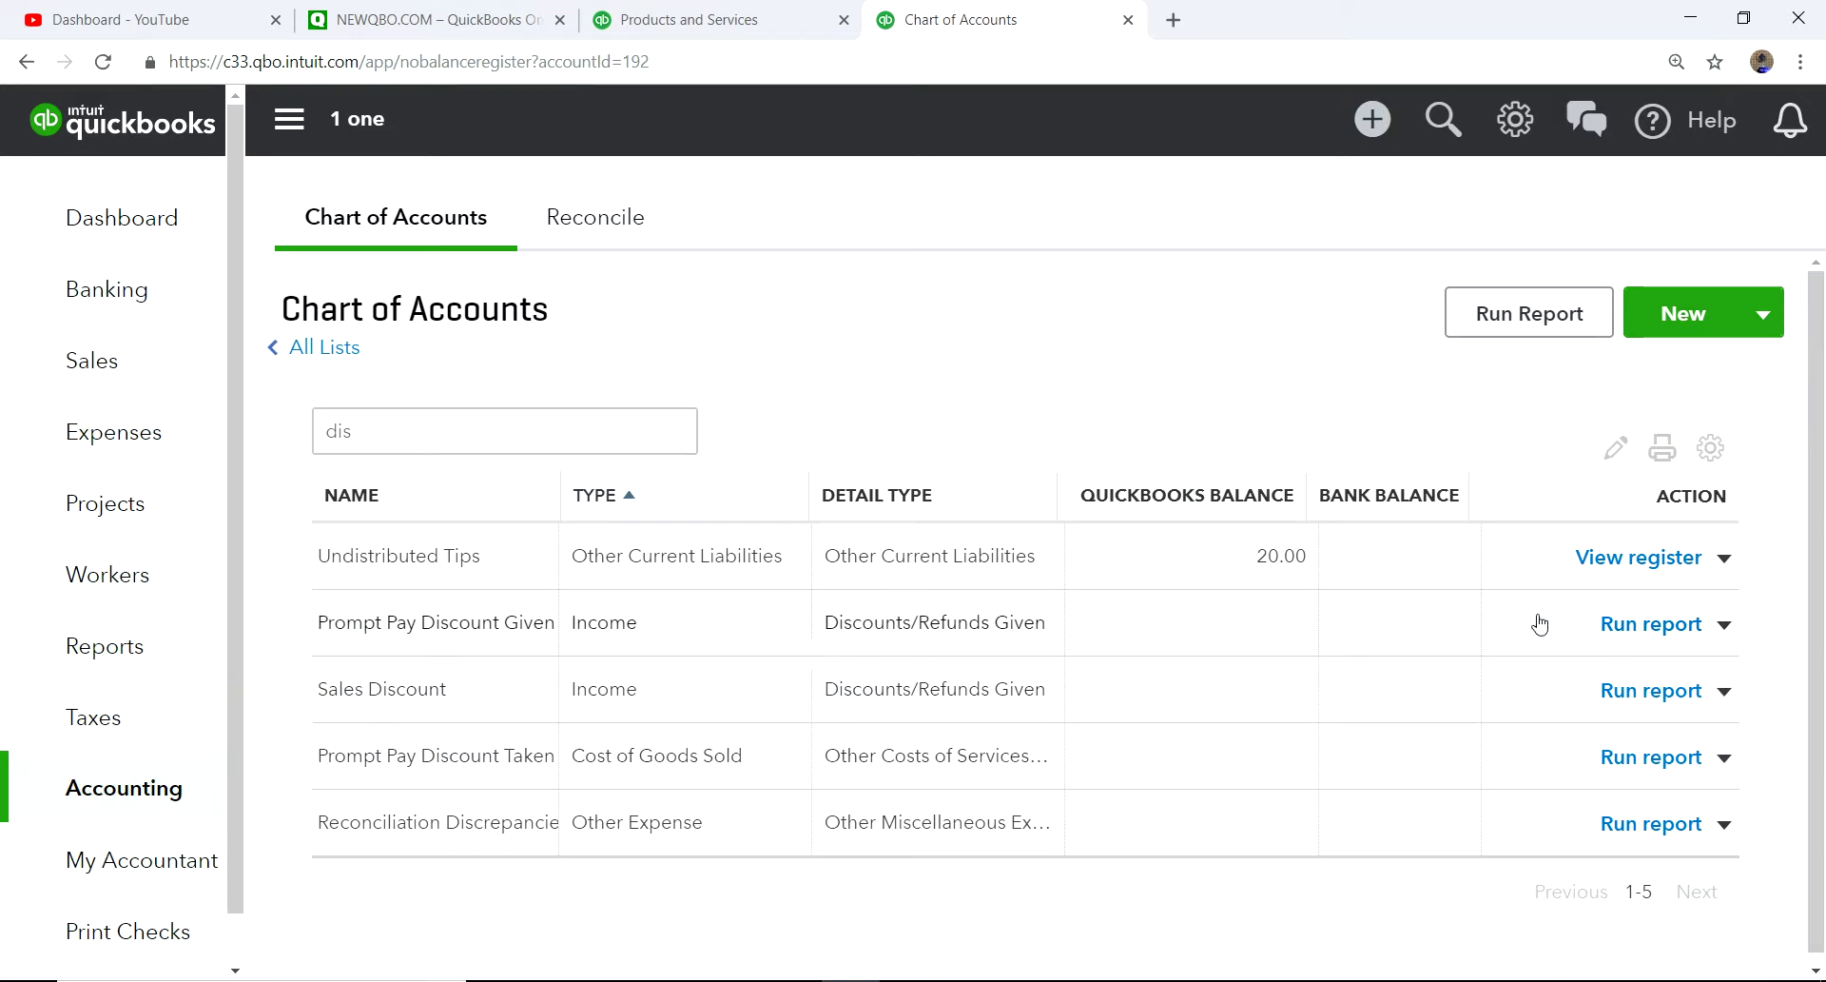
# Step: Try to open the Prompt Pay Discount Given account for editing
pyautogui.click(1723, 624)
pyautogui.click(1527, 672)
pyautogui.click(1724, 626)
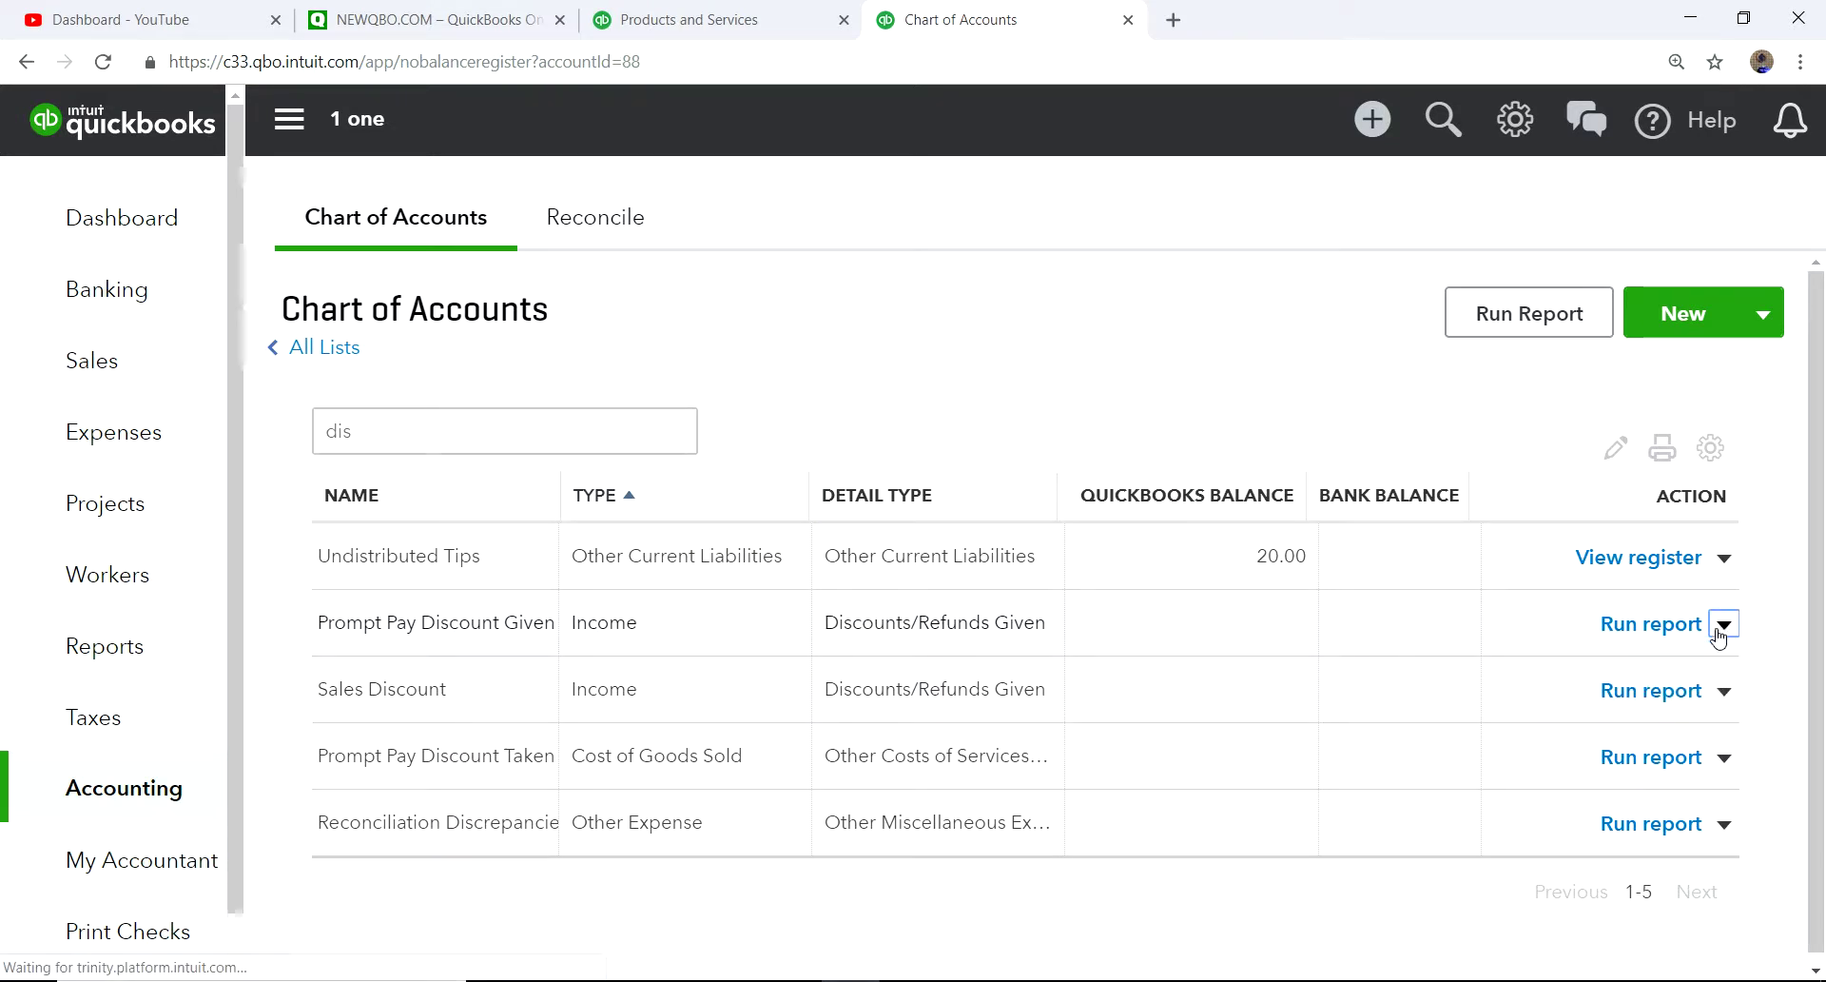
pyautogui.click(1721, 625)
pyautogui.click(1538, 680)
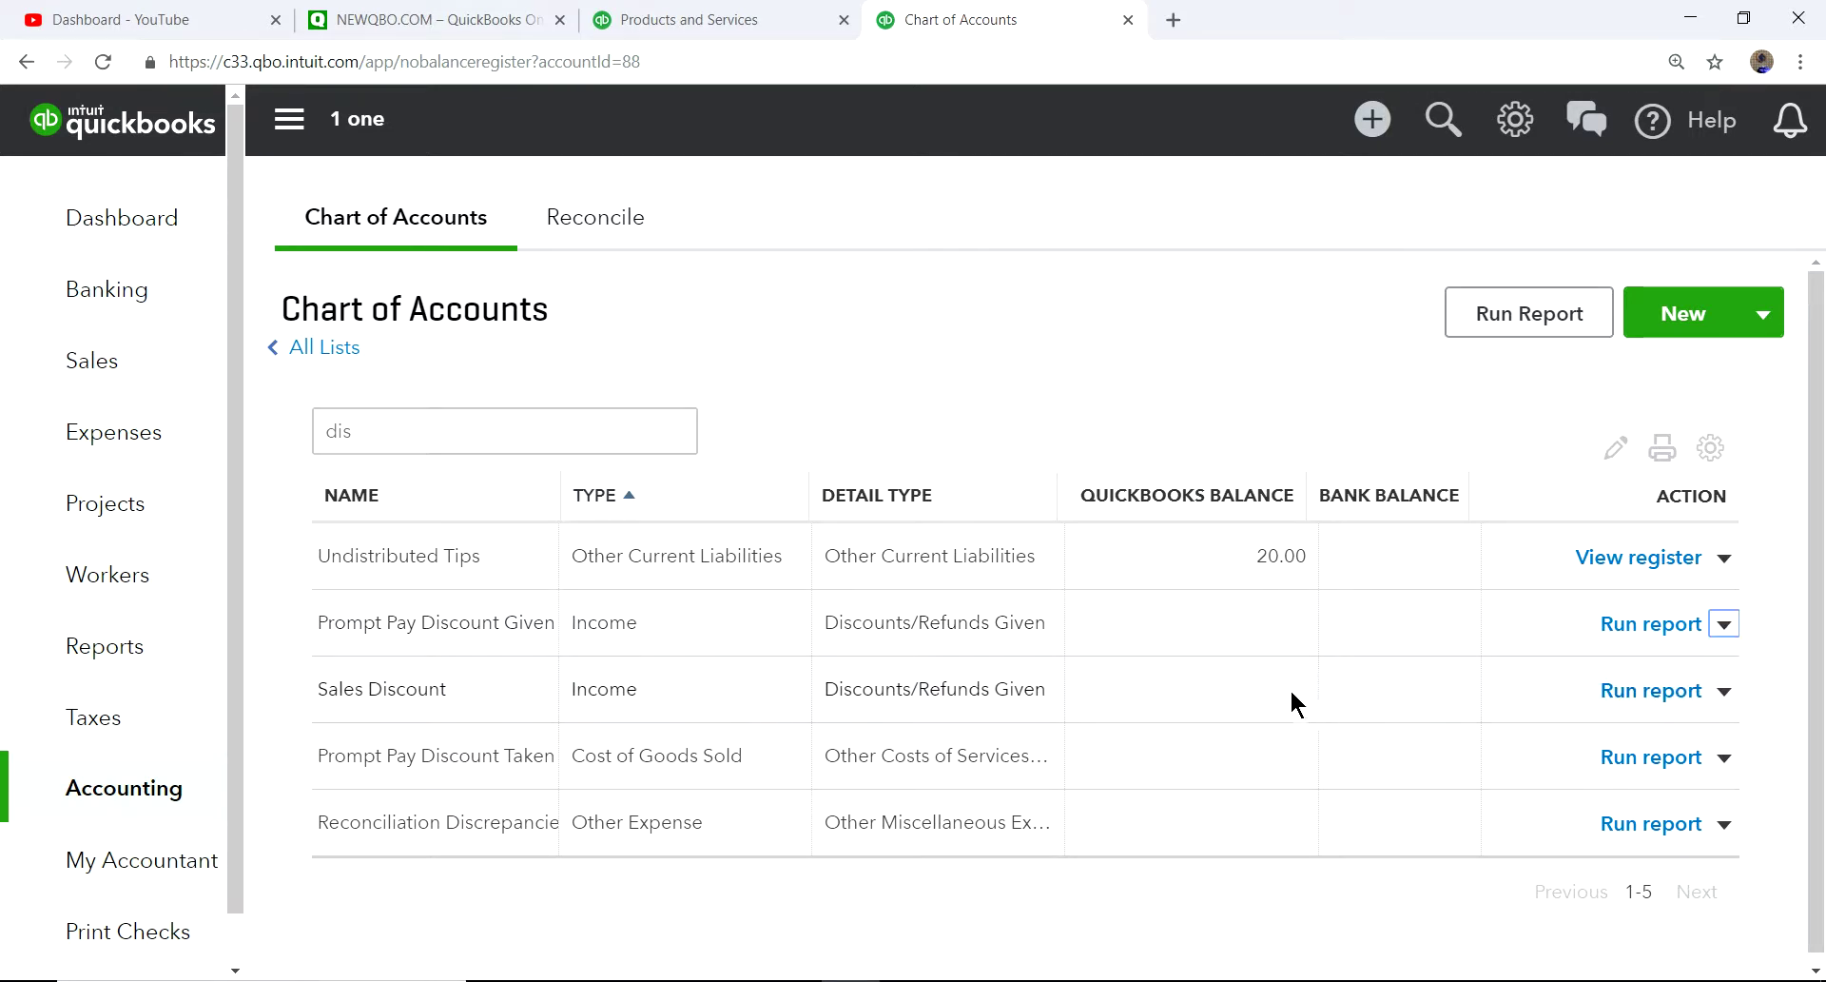
pyautogui.click(1723, 624)
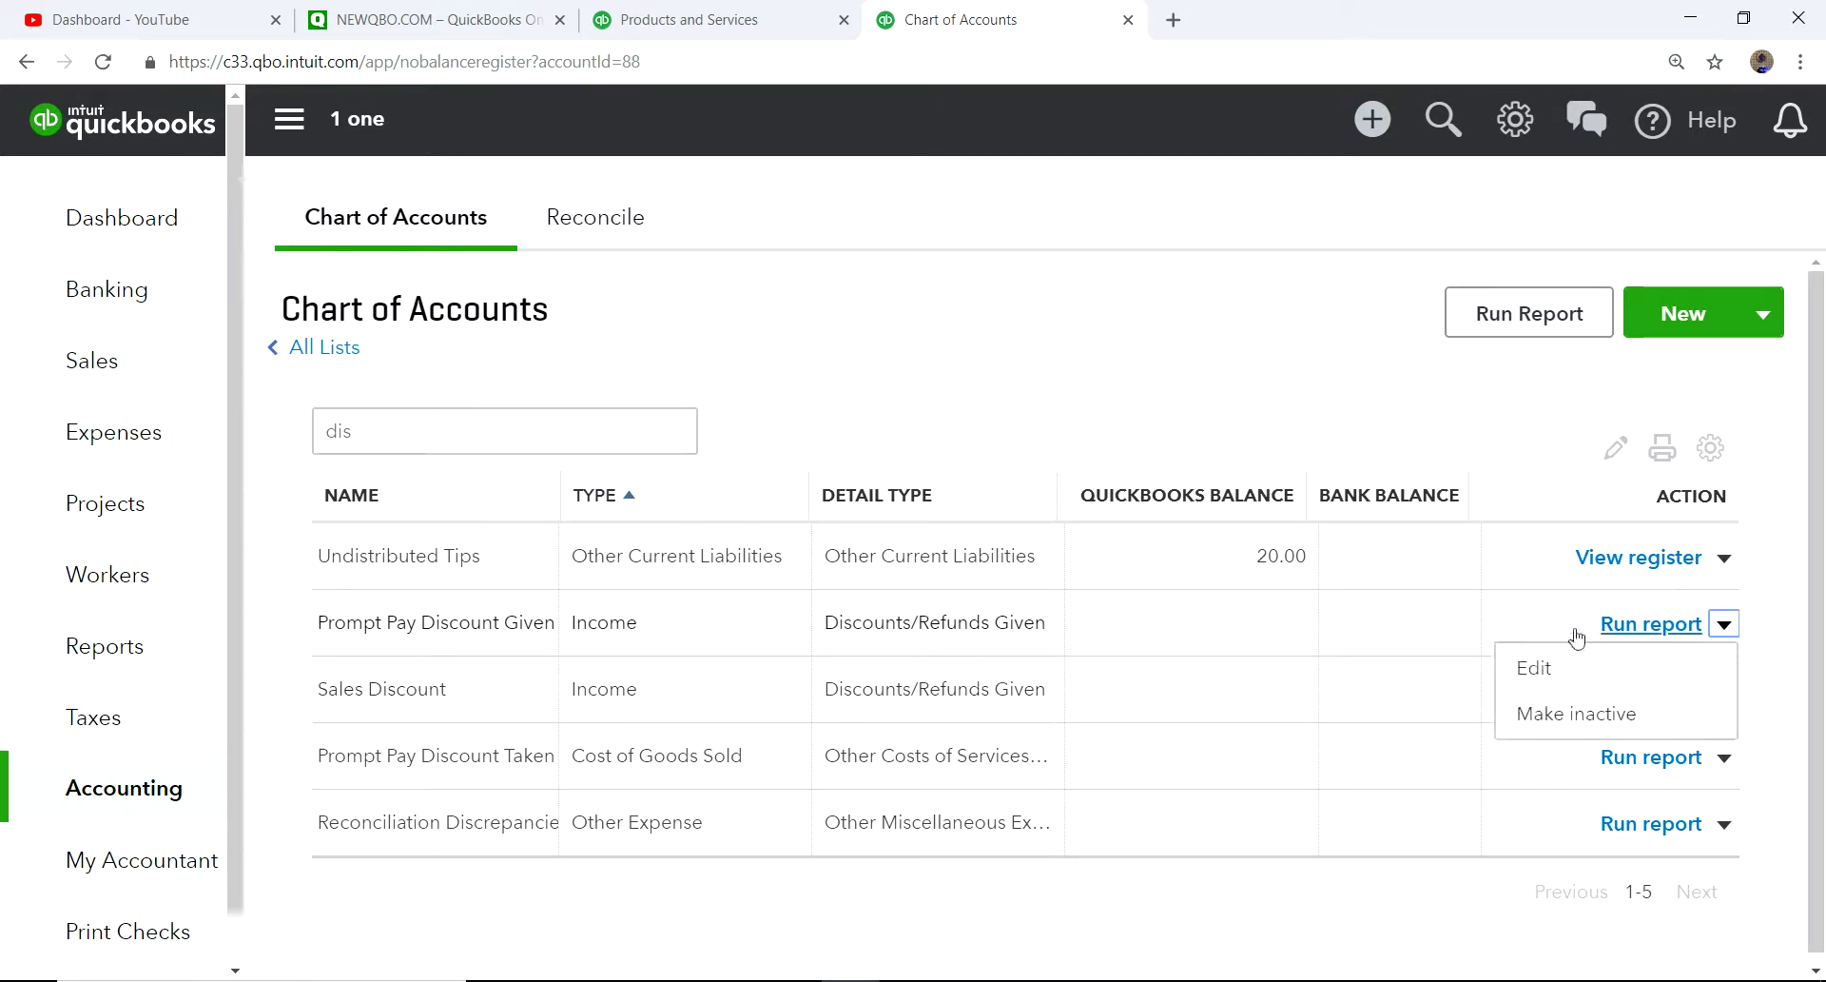
pyautogui.click(1535, 684)
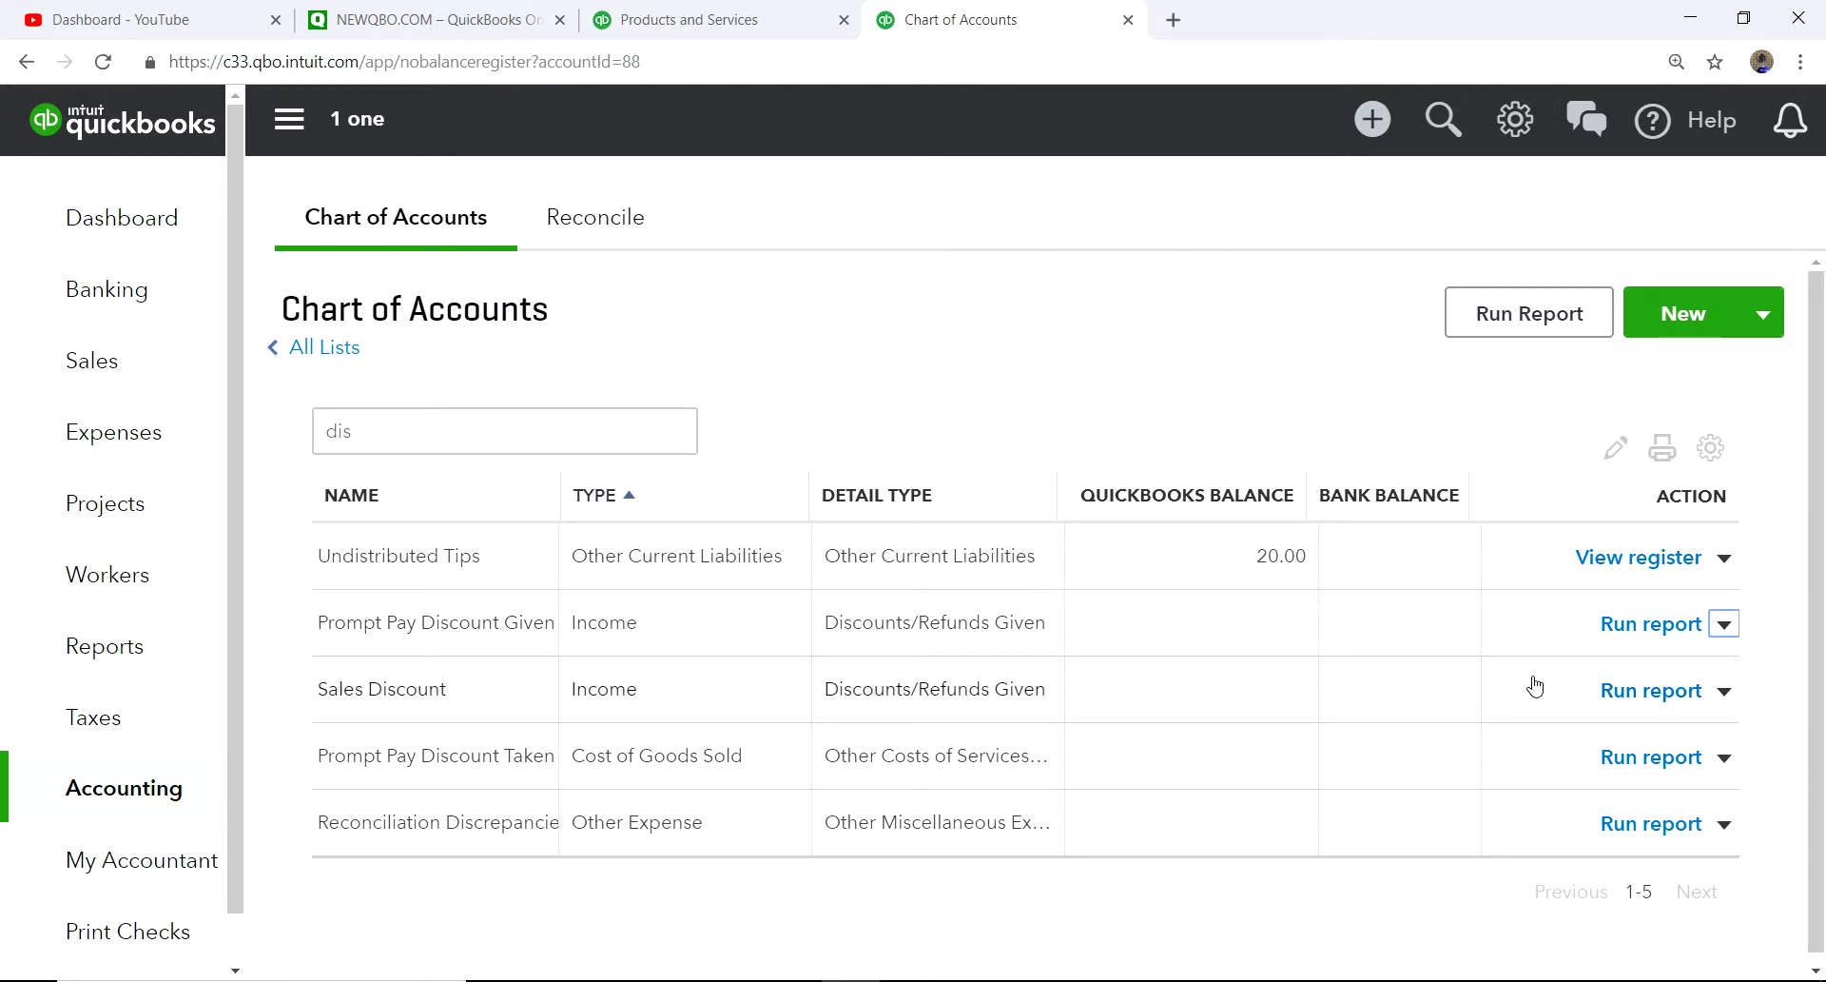
pyautogui.click(1724, 626)
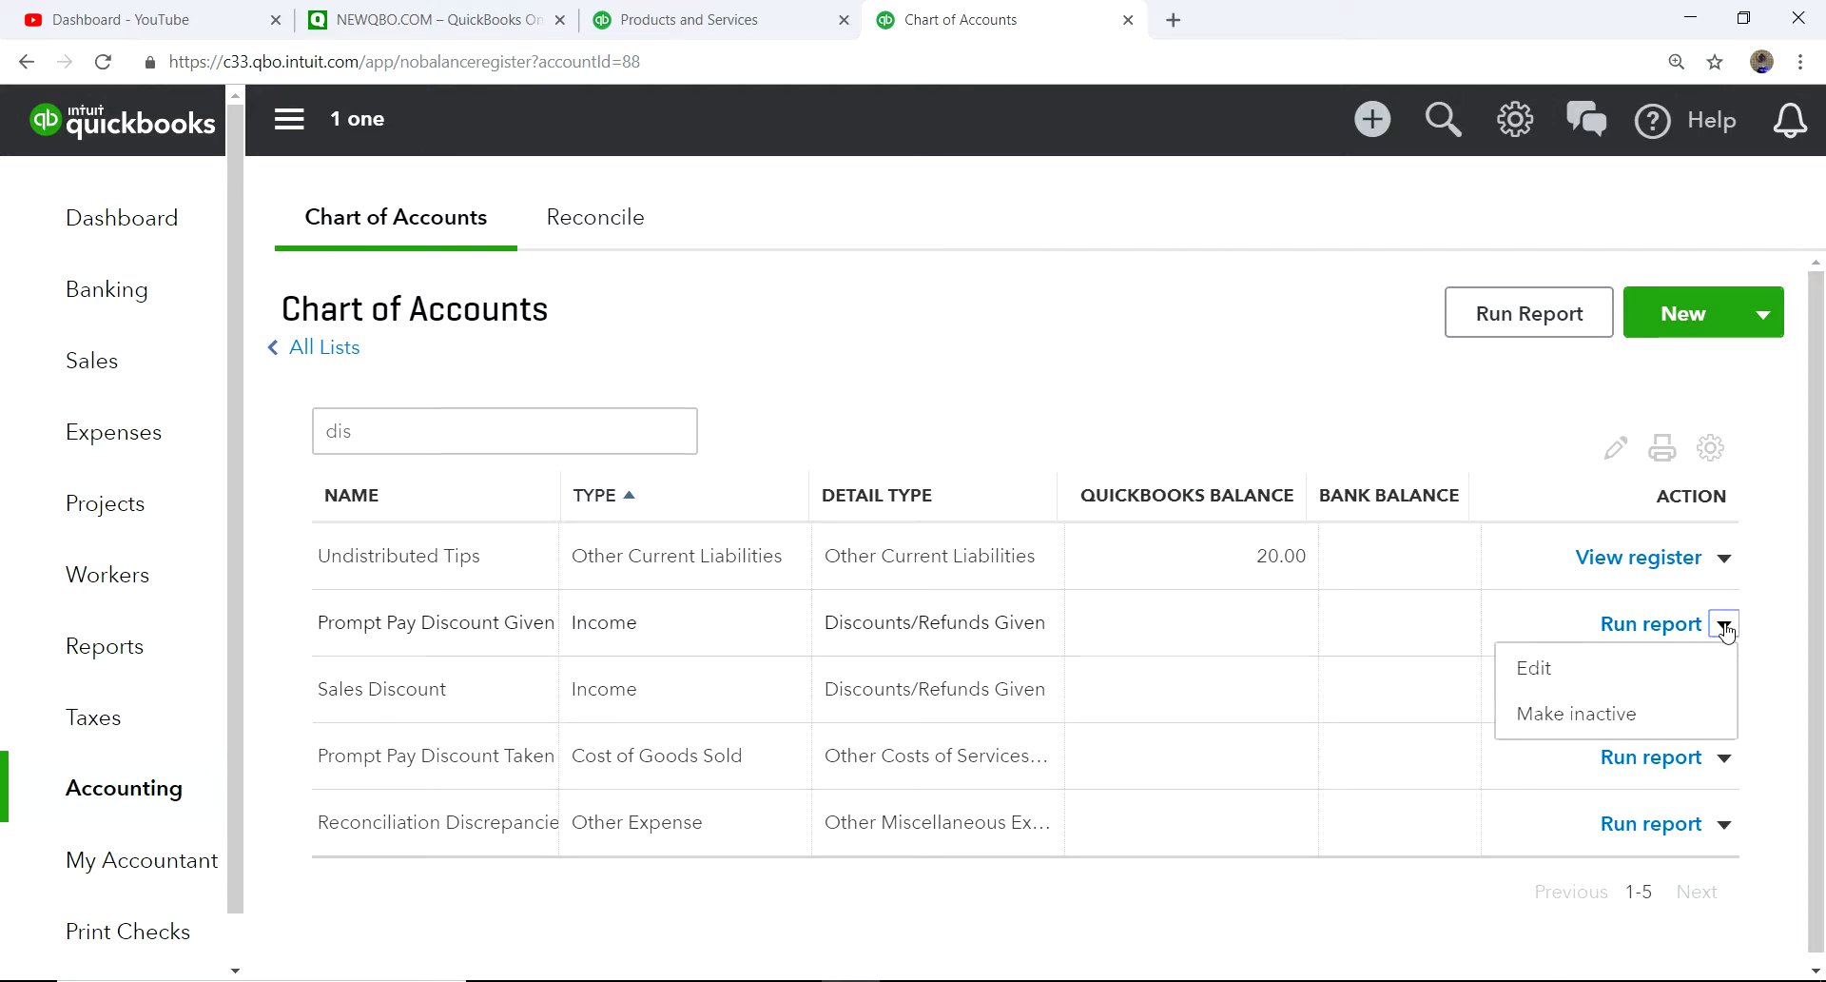
pyautogui.click(1541, 676)
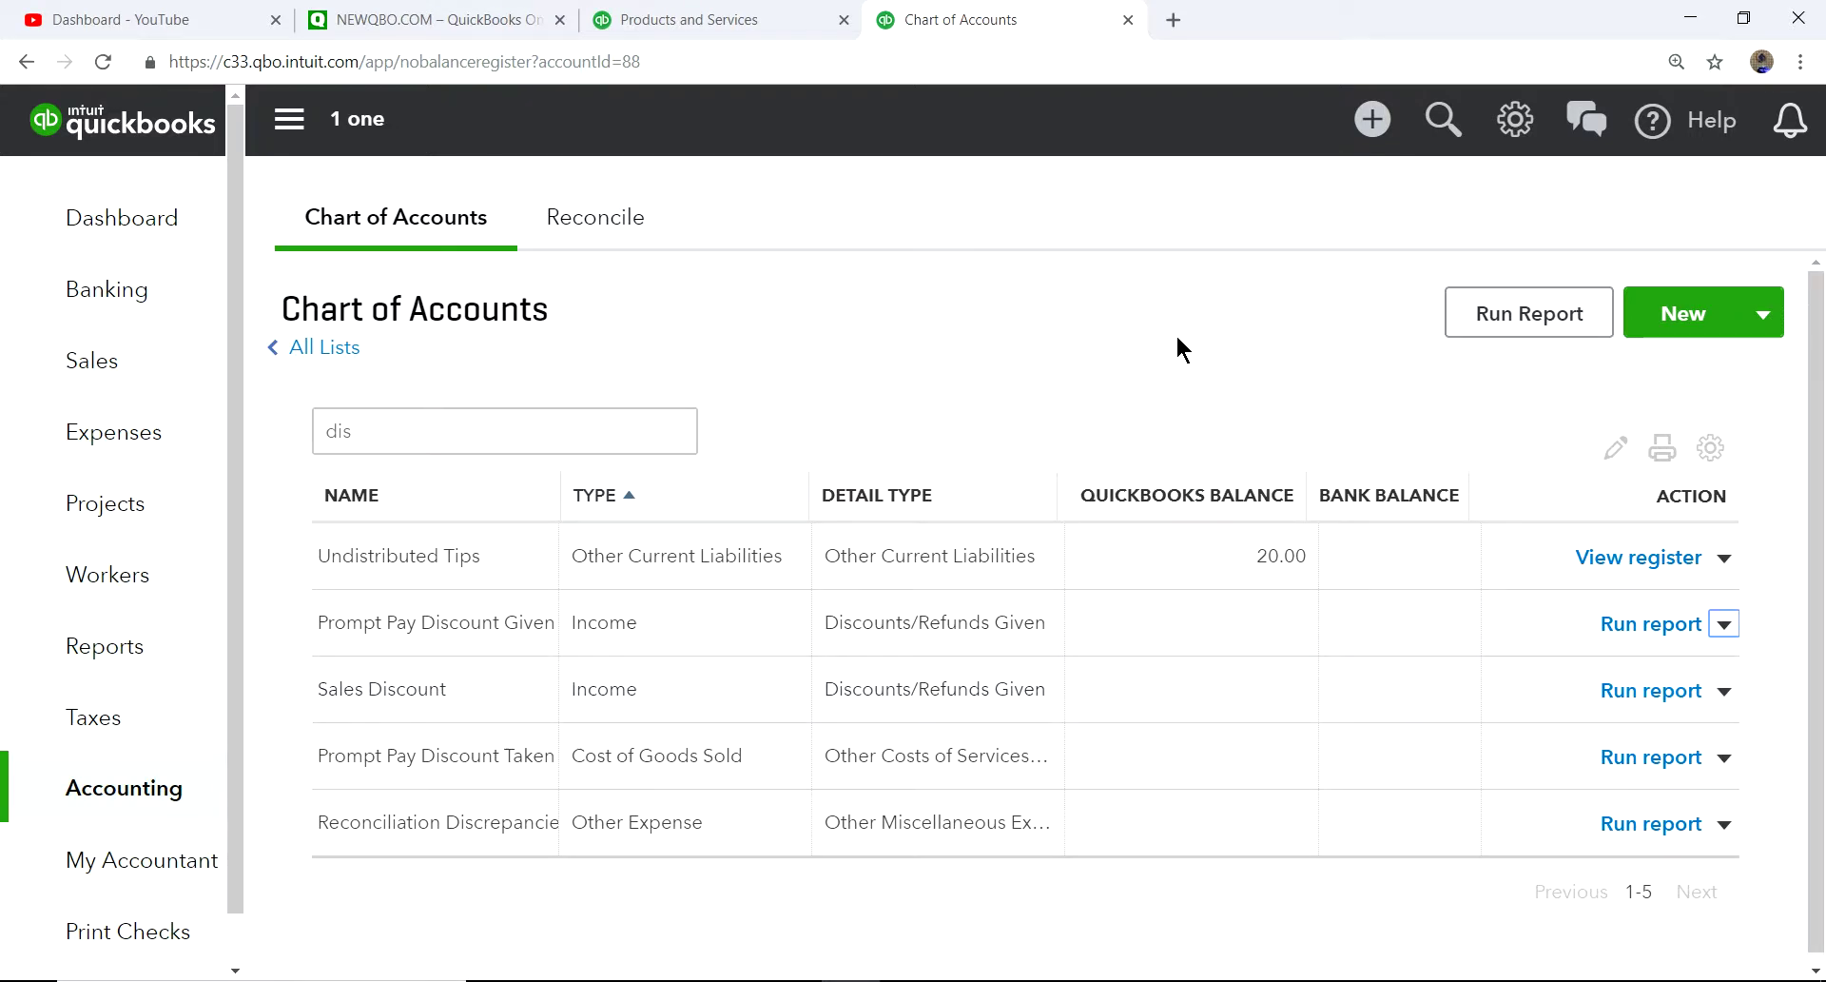
# Step: Return to the Products and Services browser tab, start a new invoice and open the most recent invoice from its recent transactions
pyautogui.click(1515, 119)
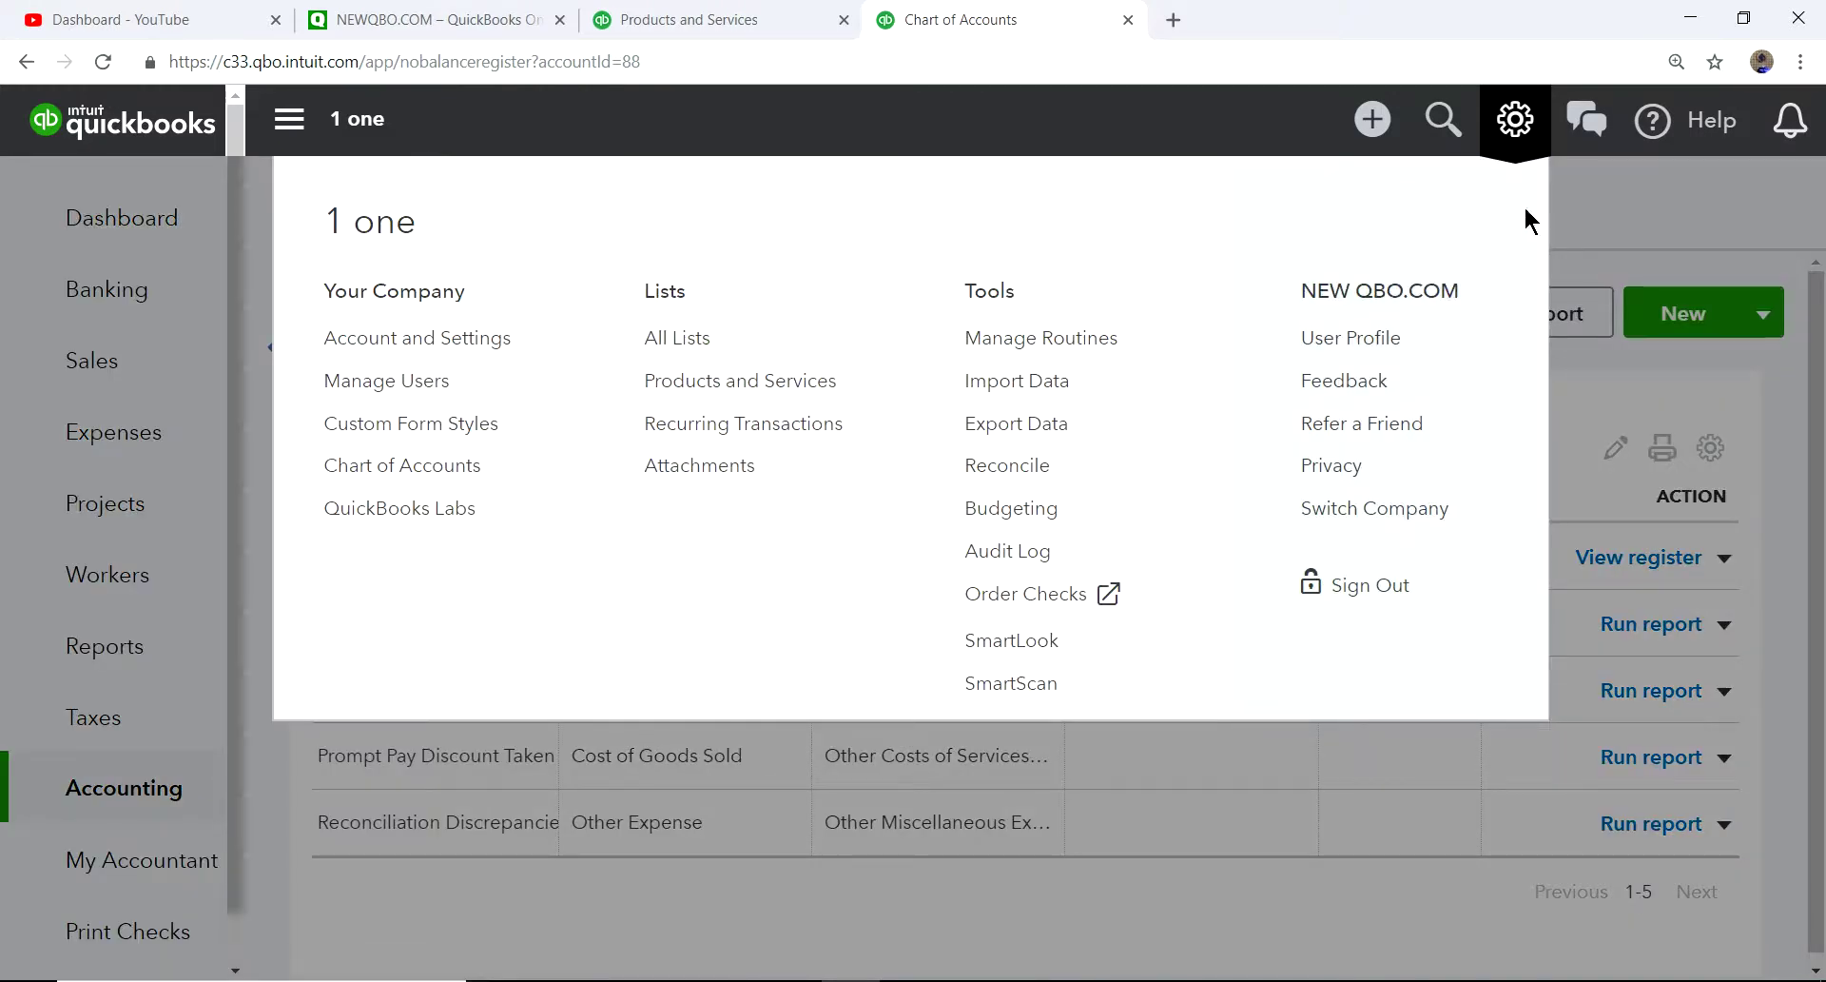
pyautogui.click(1579, 221)
pyautogui.click(681, 20)
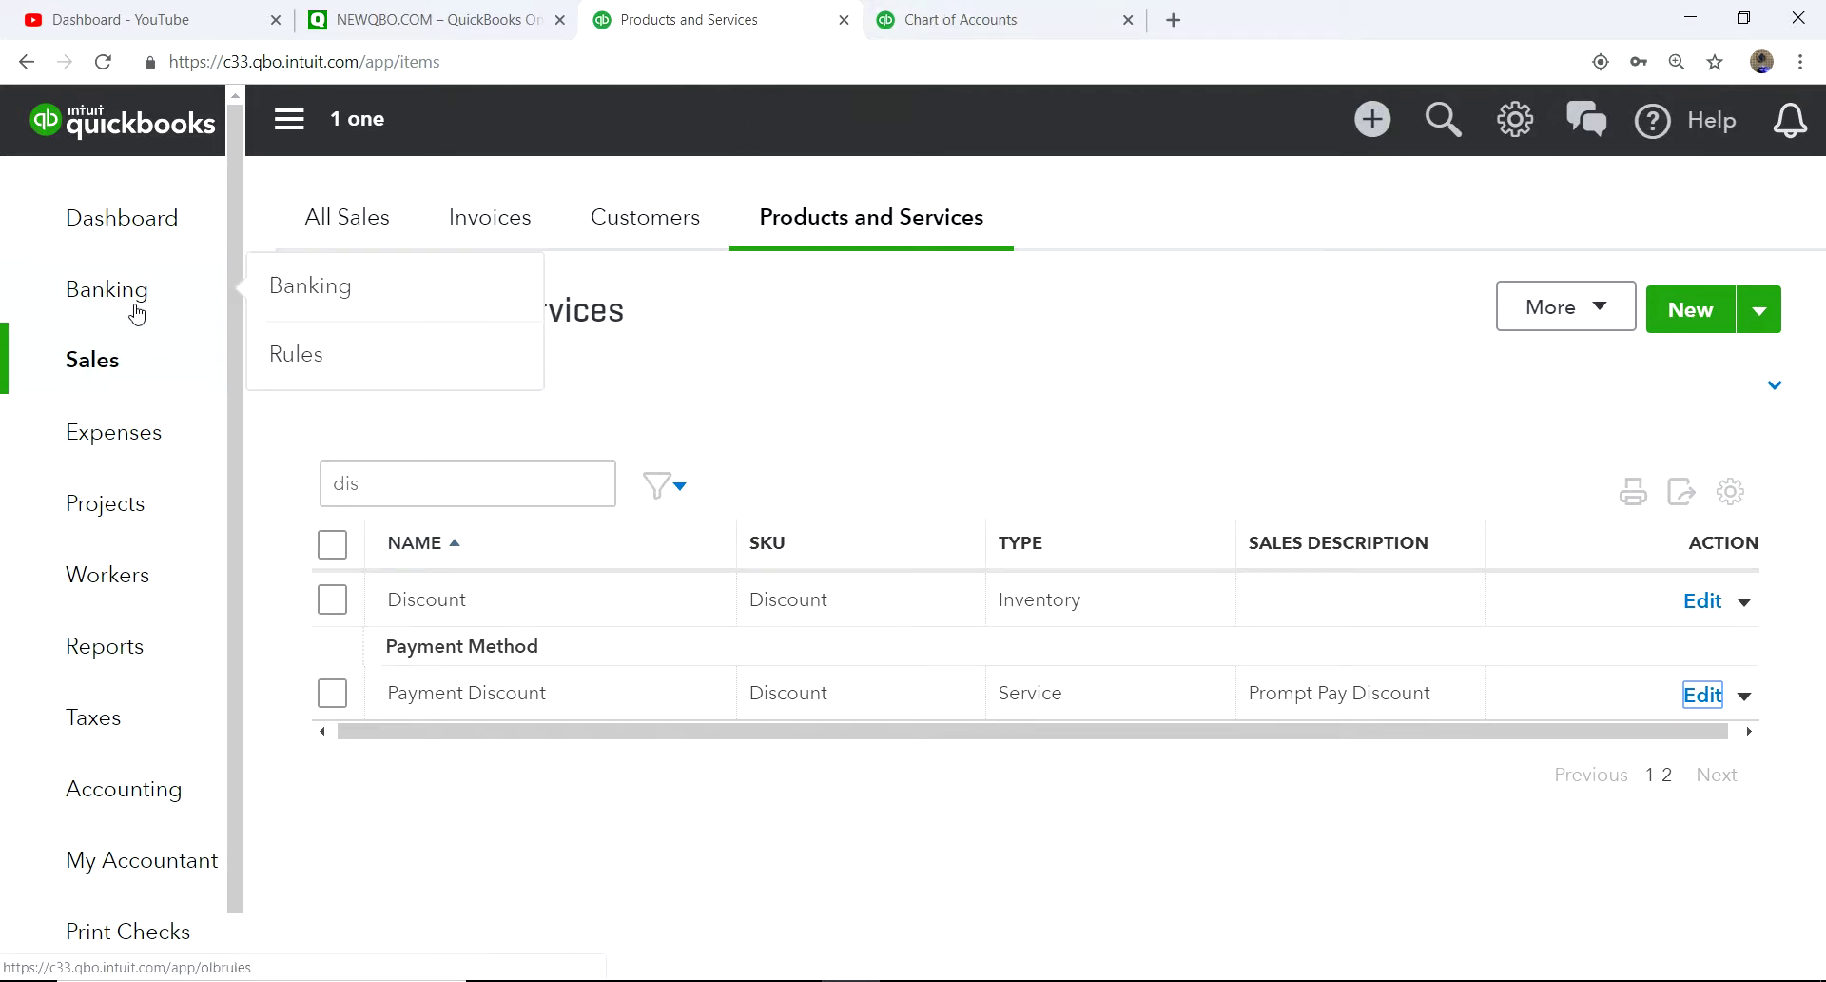
pyautogui.click(1372, 119)
pyautogui.click(361, 327)
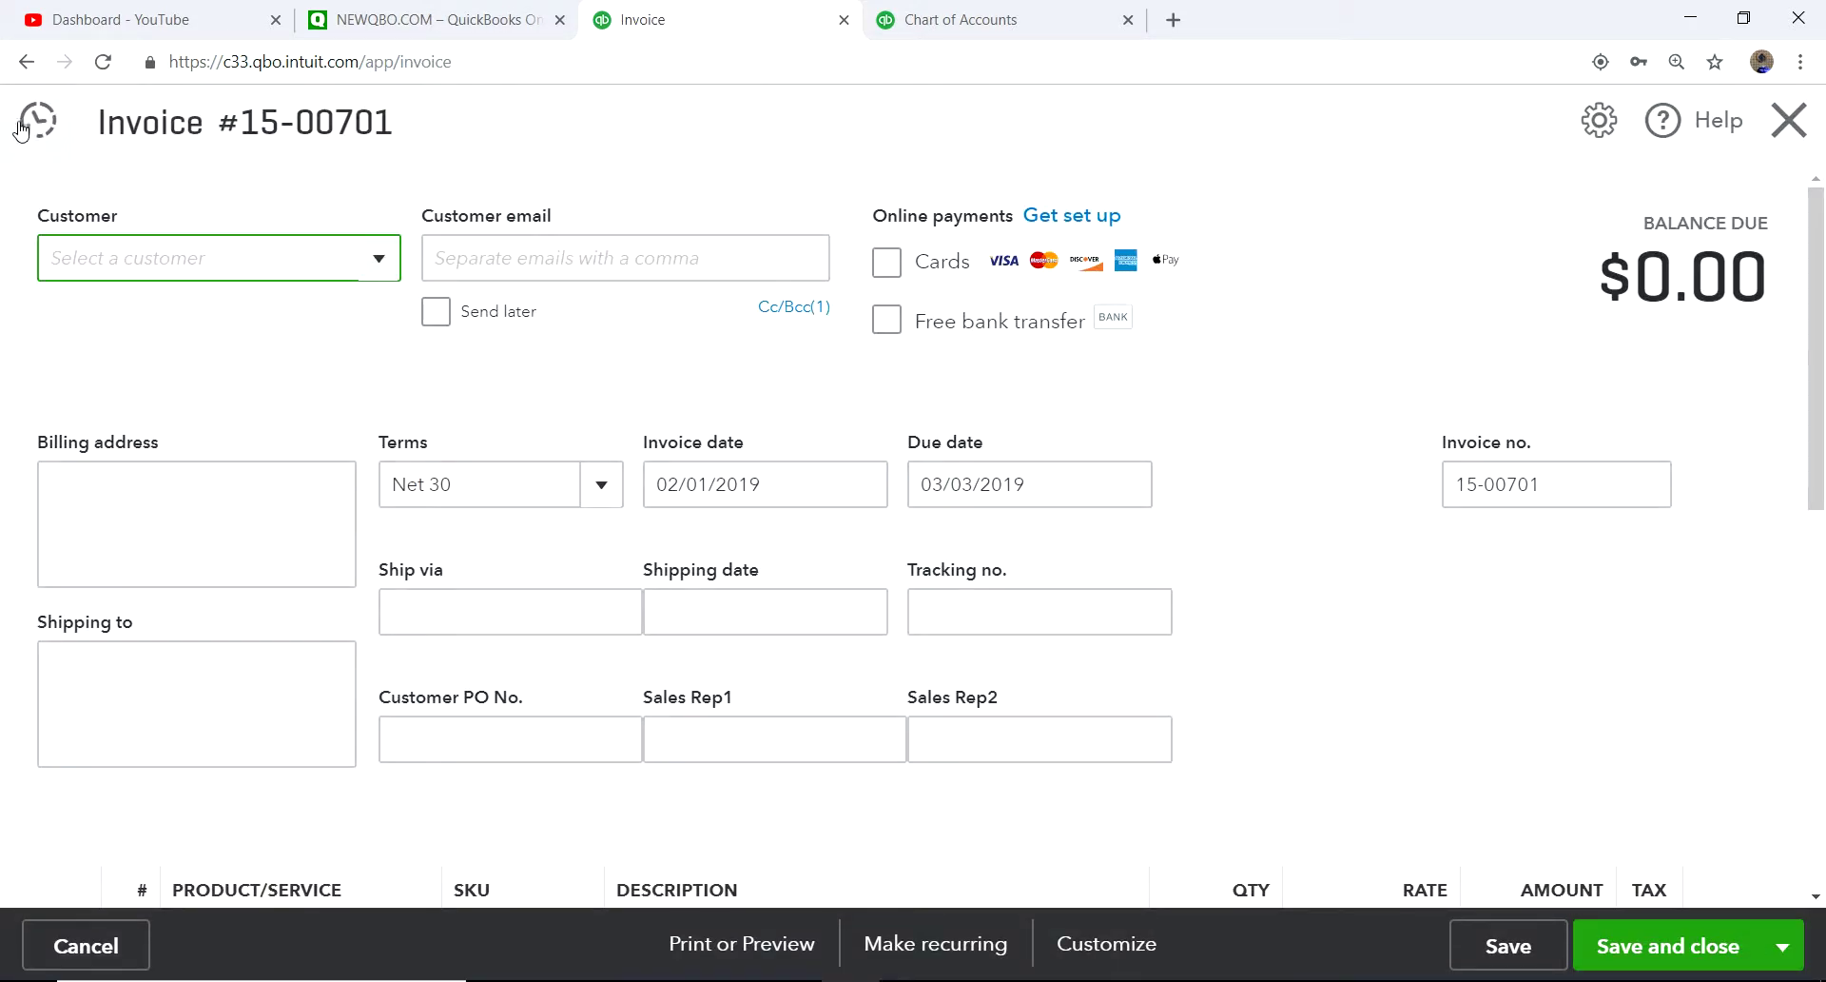
pyautogui.click(21, 126)
pyautogui.click(69, 307)
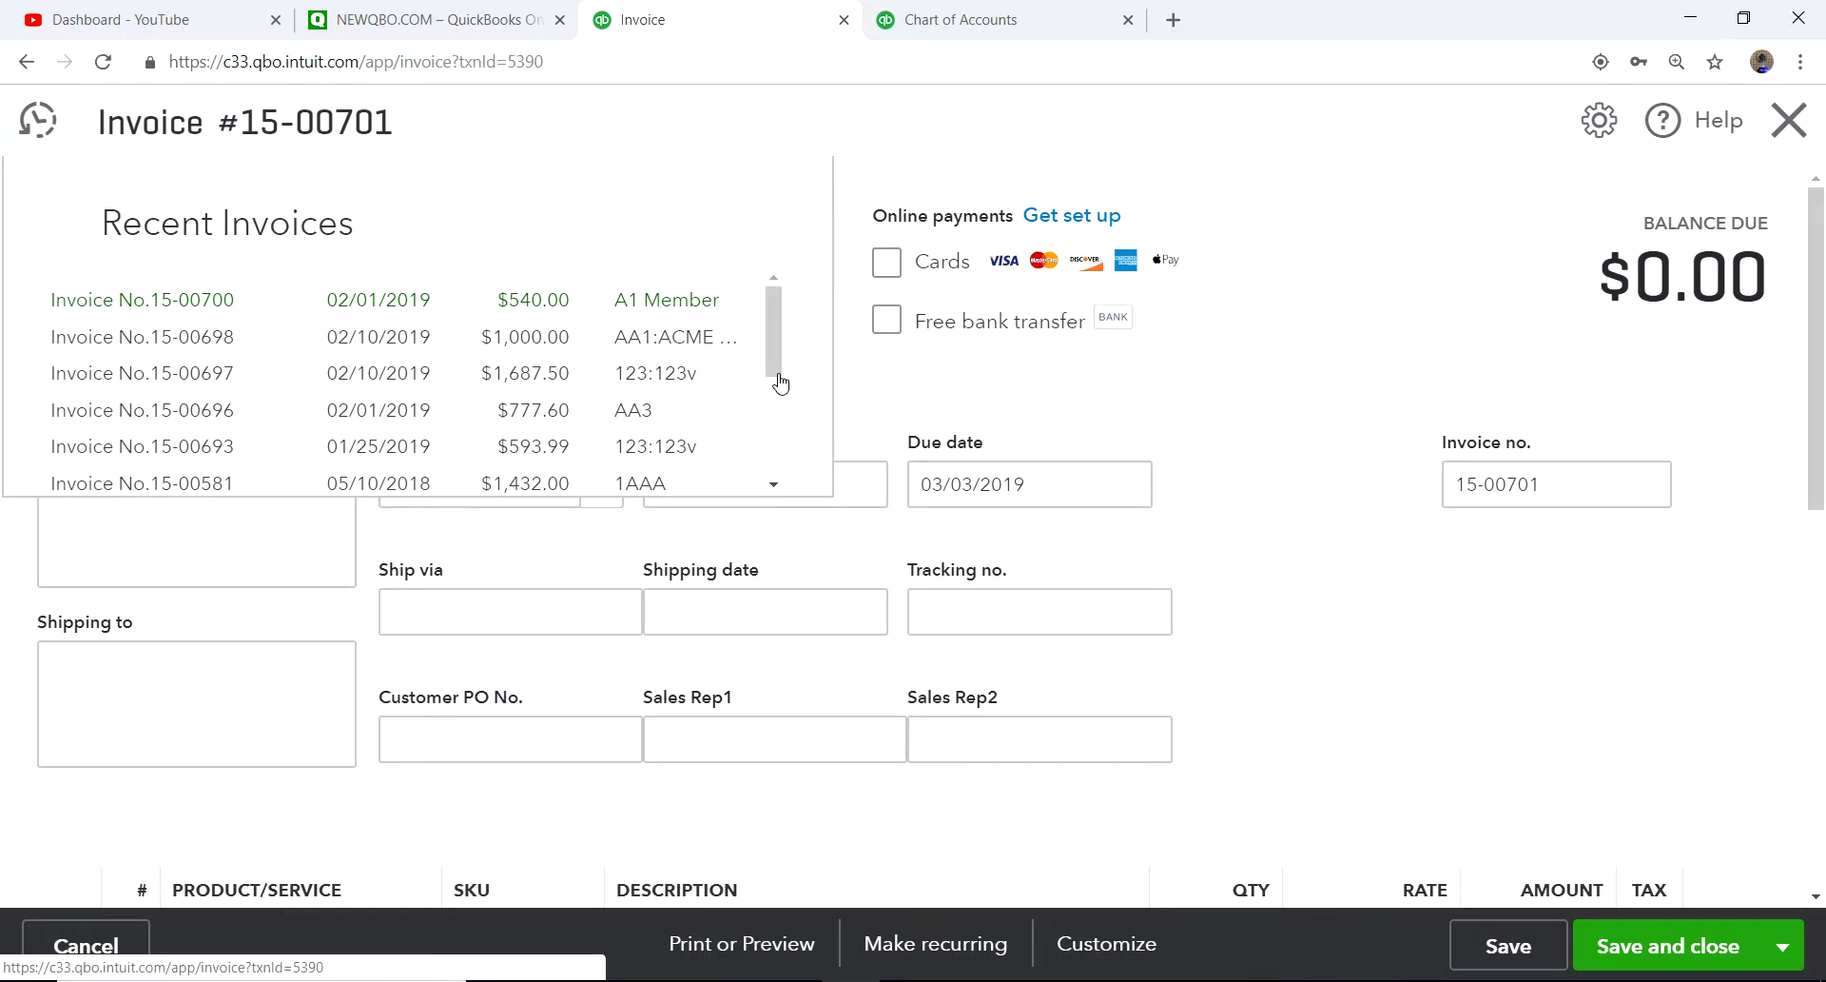
# Step: Examine the invoice's terms, invoice and due dates, line item, sales tax and balance due
pyautogui.scroll(-4, 1296, 656)
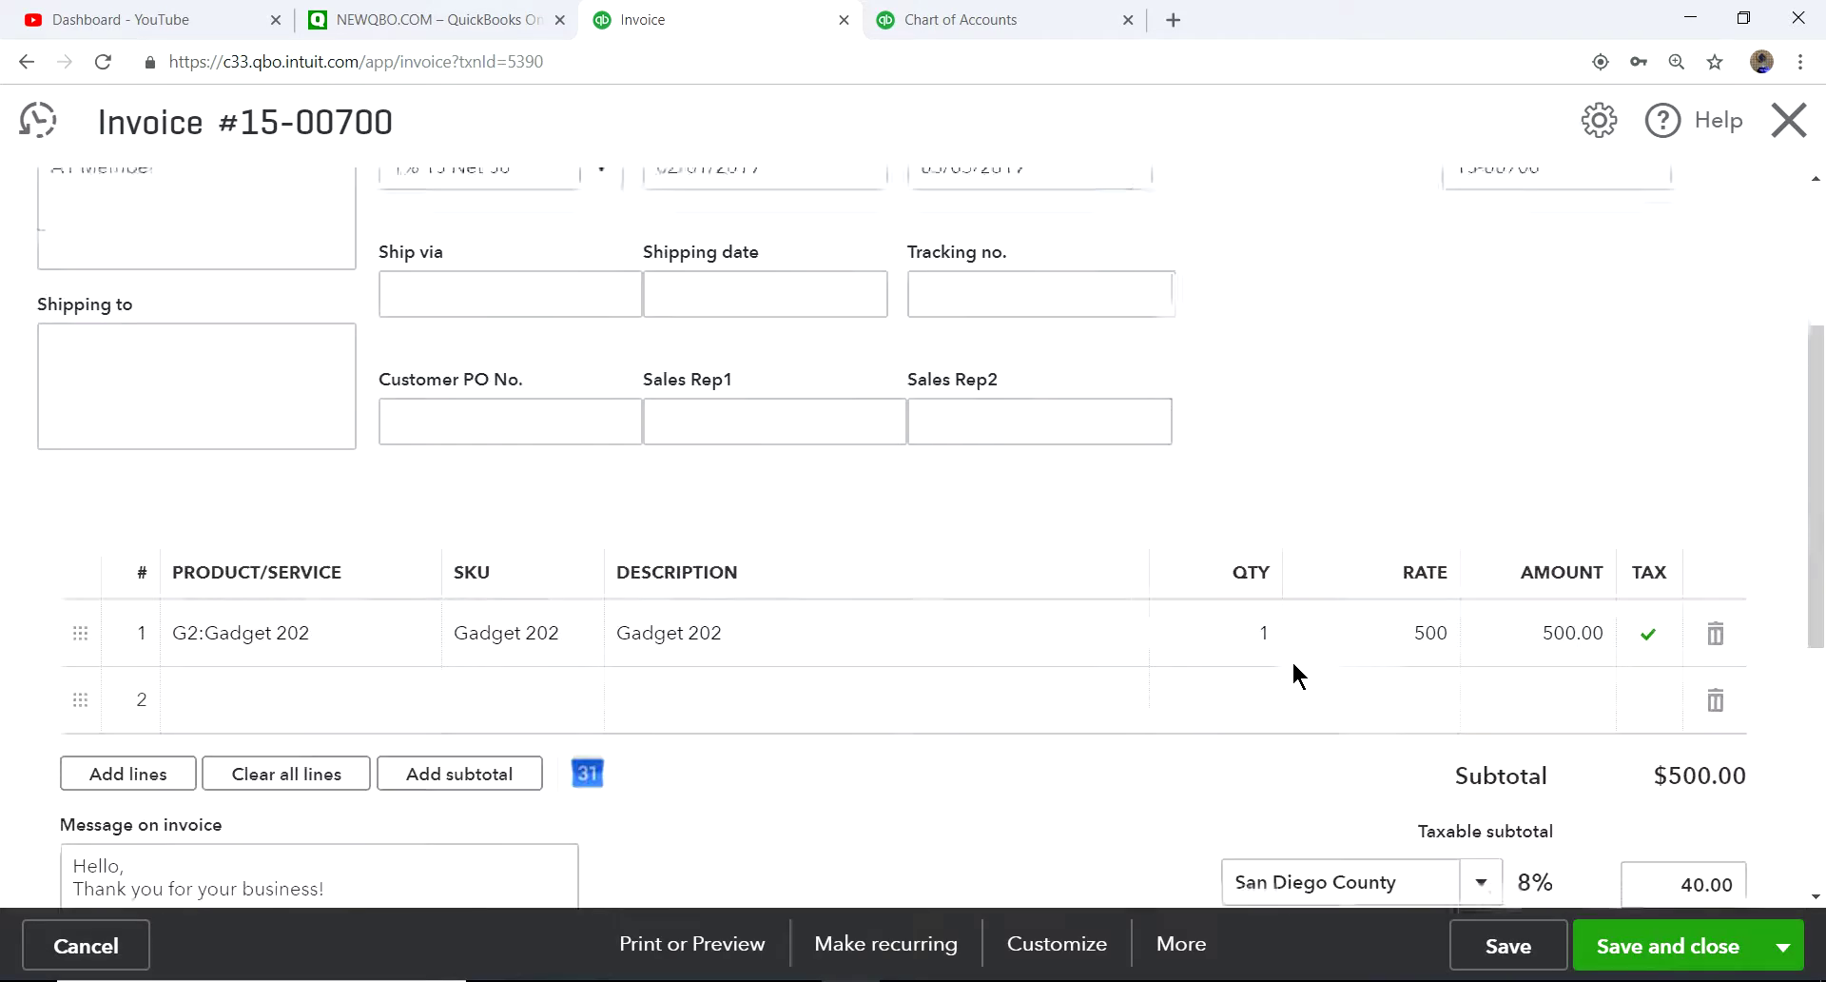
pyautogui.scroll(-4, 1104, 745)
pyautogui.scroll(5, 1036, 738)
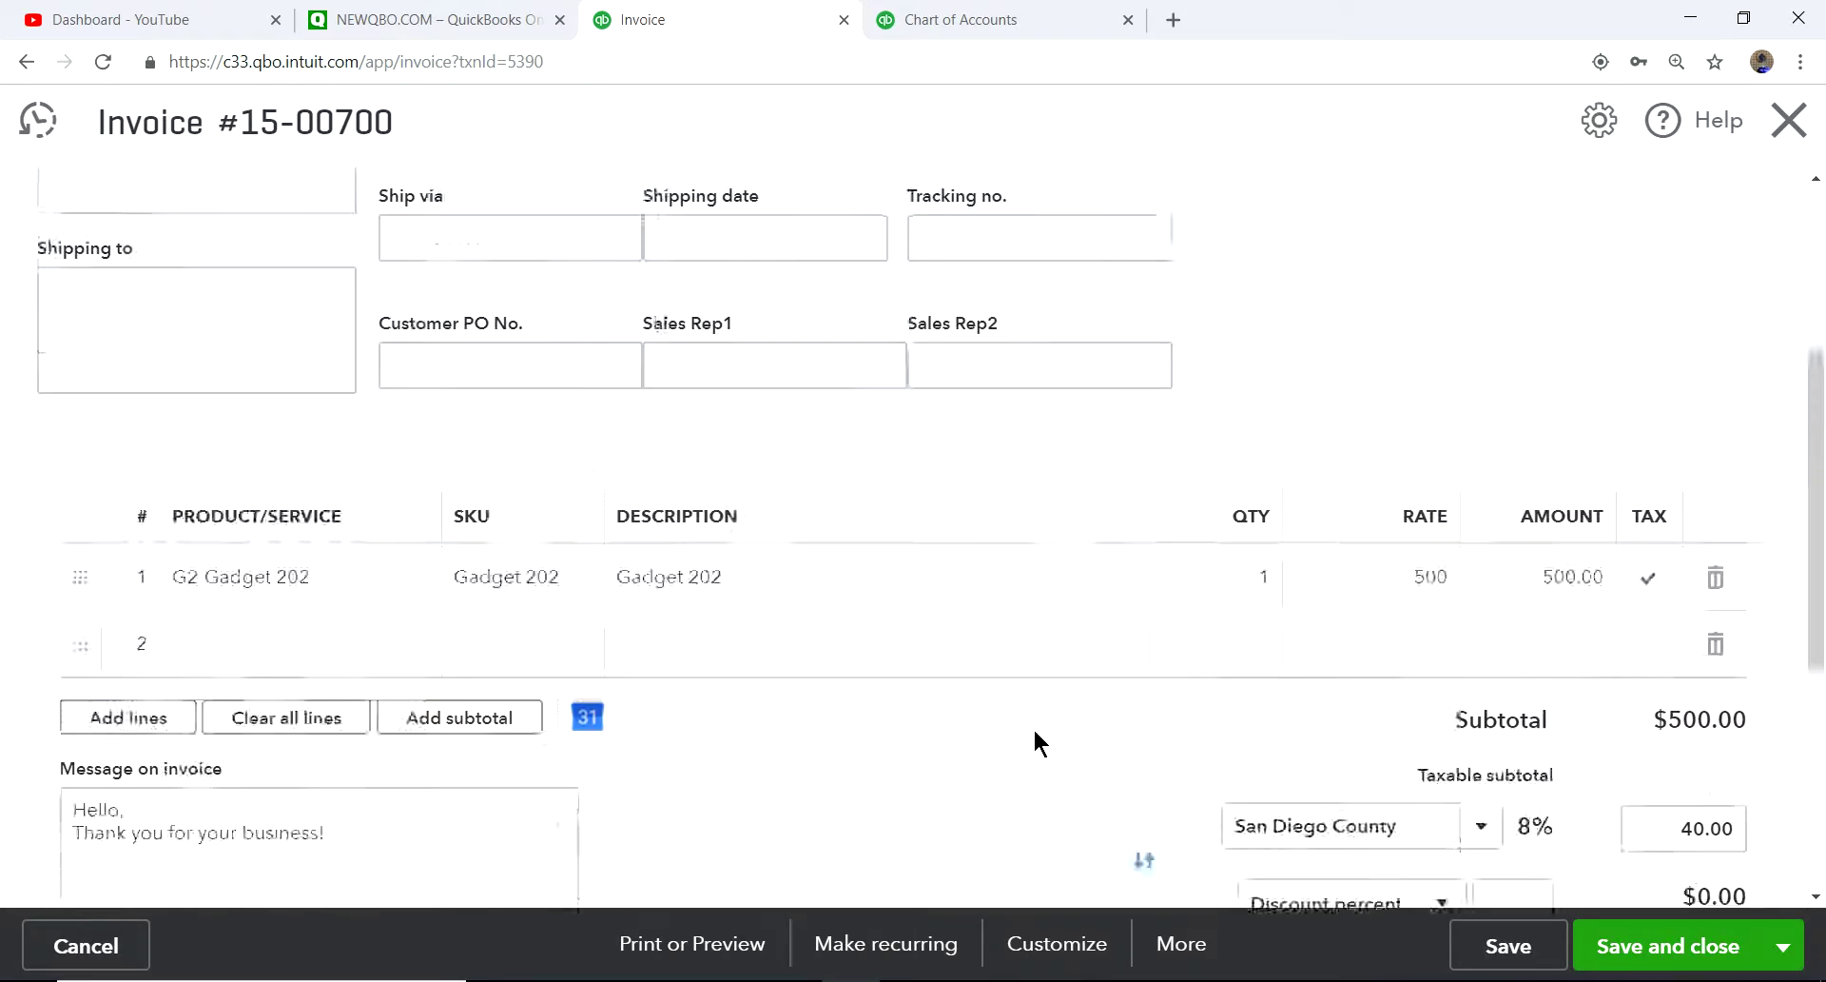
pyautogui.scroll(2, 1273, 650)
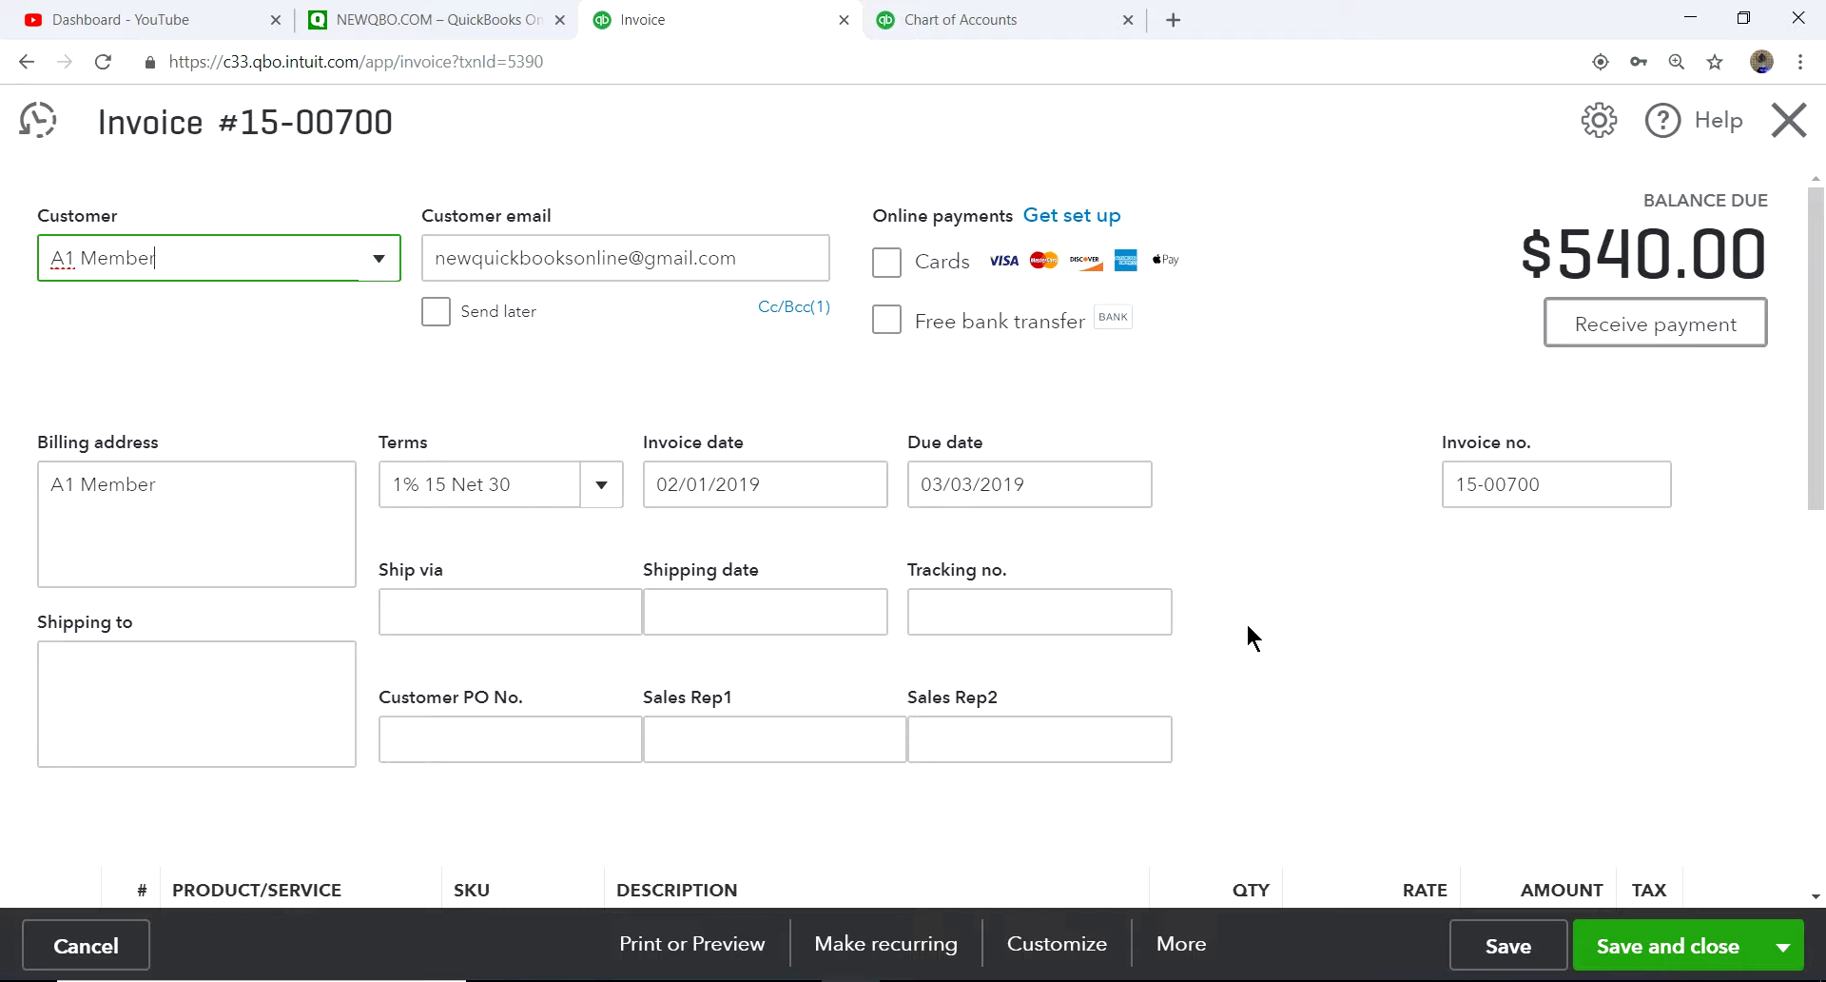
pyautogui.scroll(-2, 1256, 514)
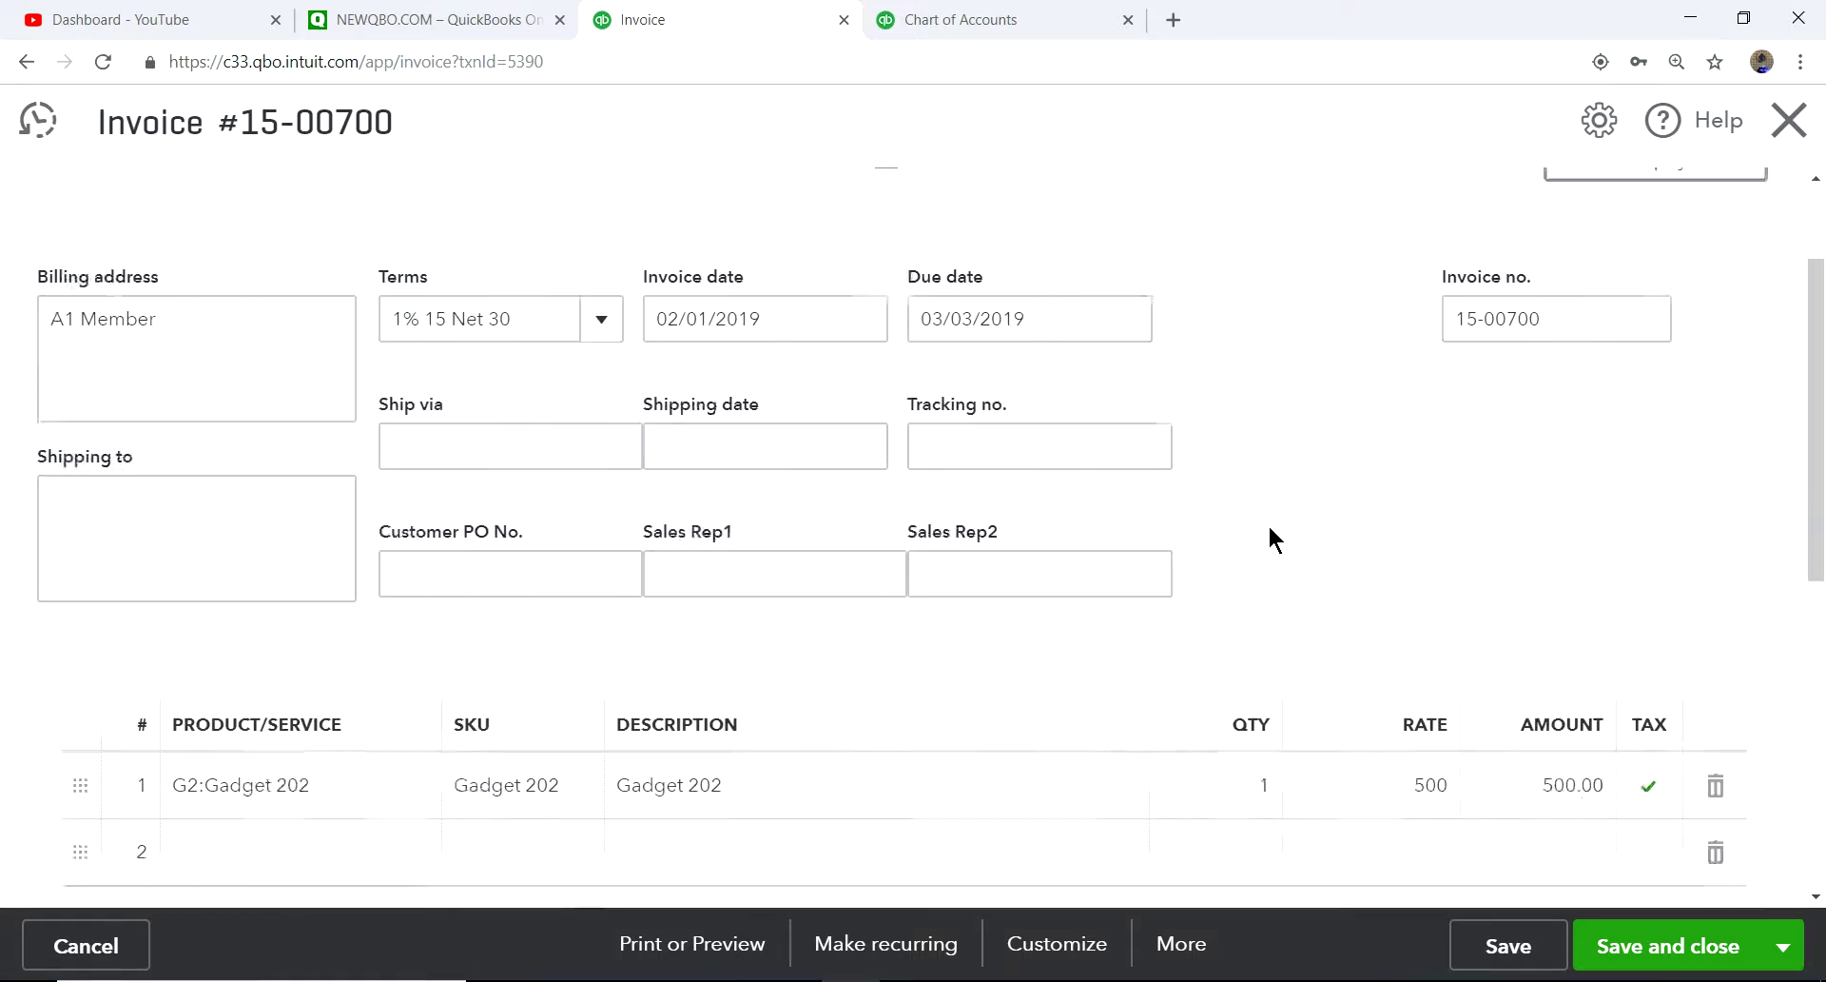
pyautogui.scroll(-5, 1271, 533)
pyautogui.scroll(-3, 1522, 780)
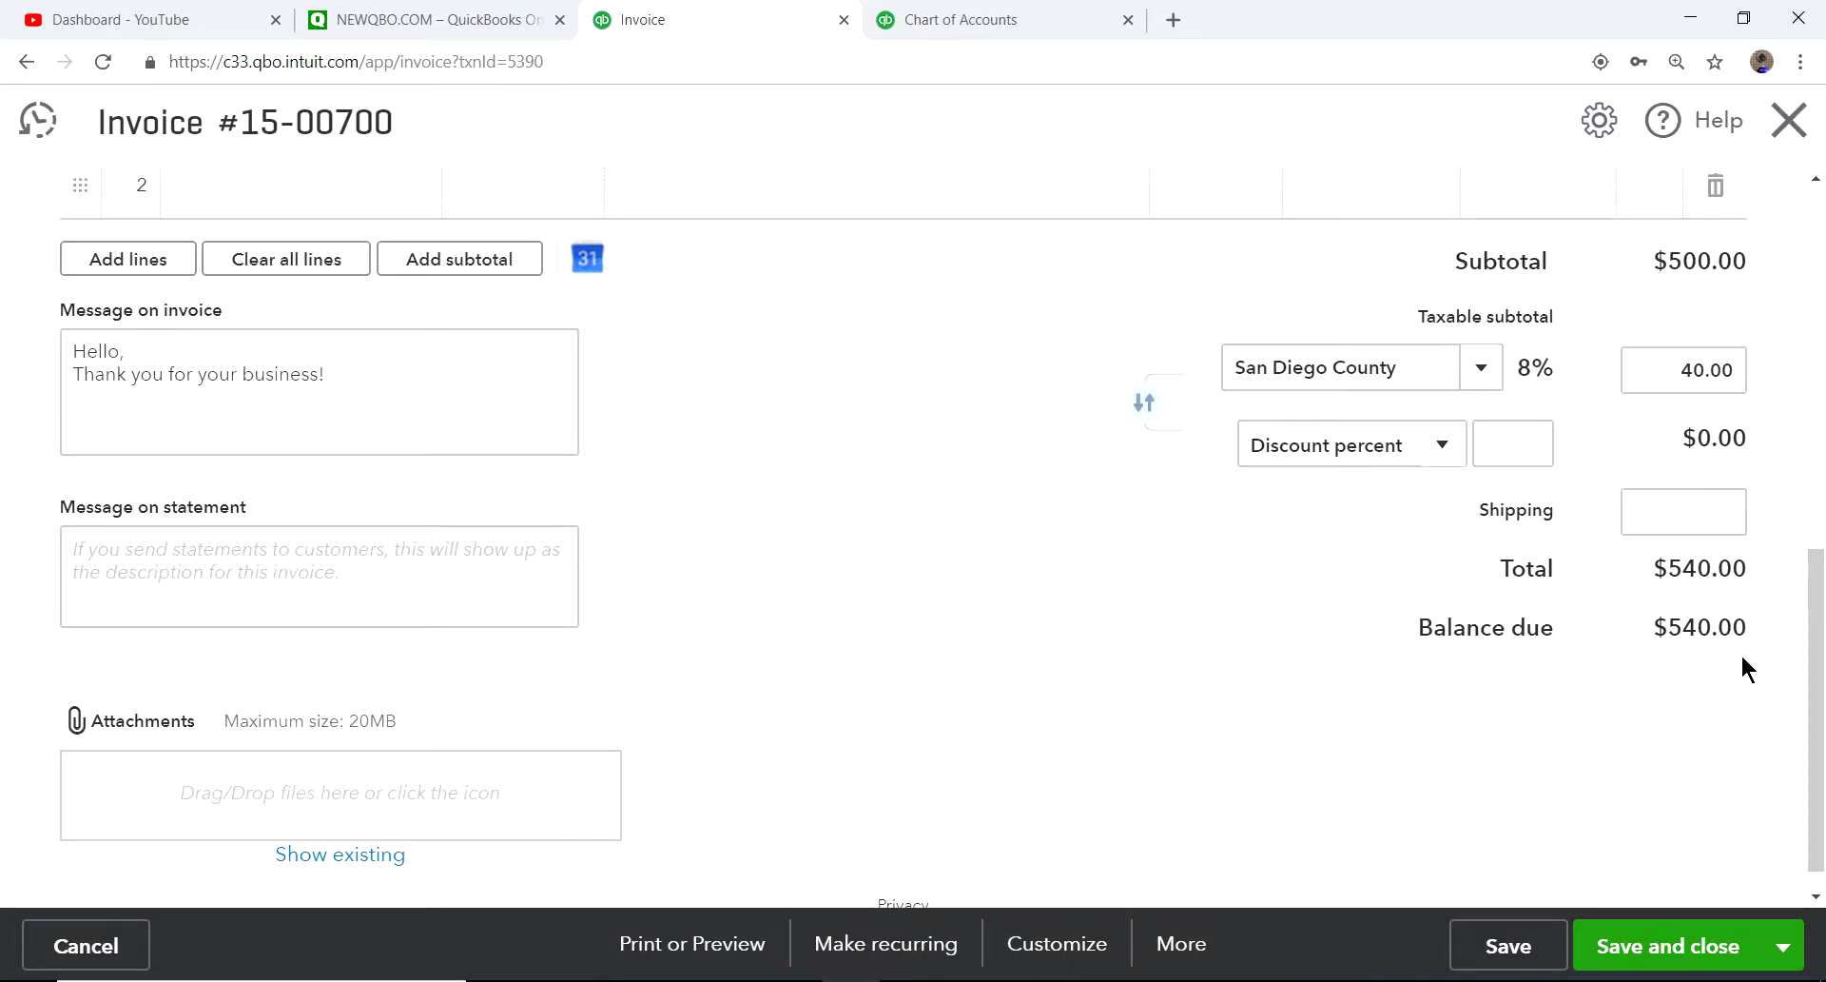
pyautogui.scroll(10, 1183, 681)
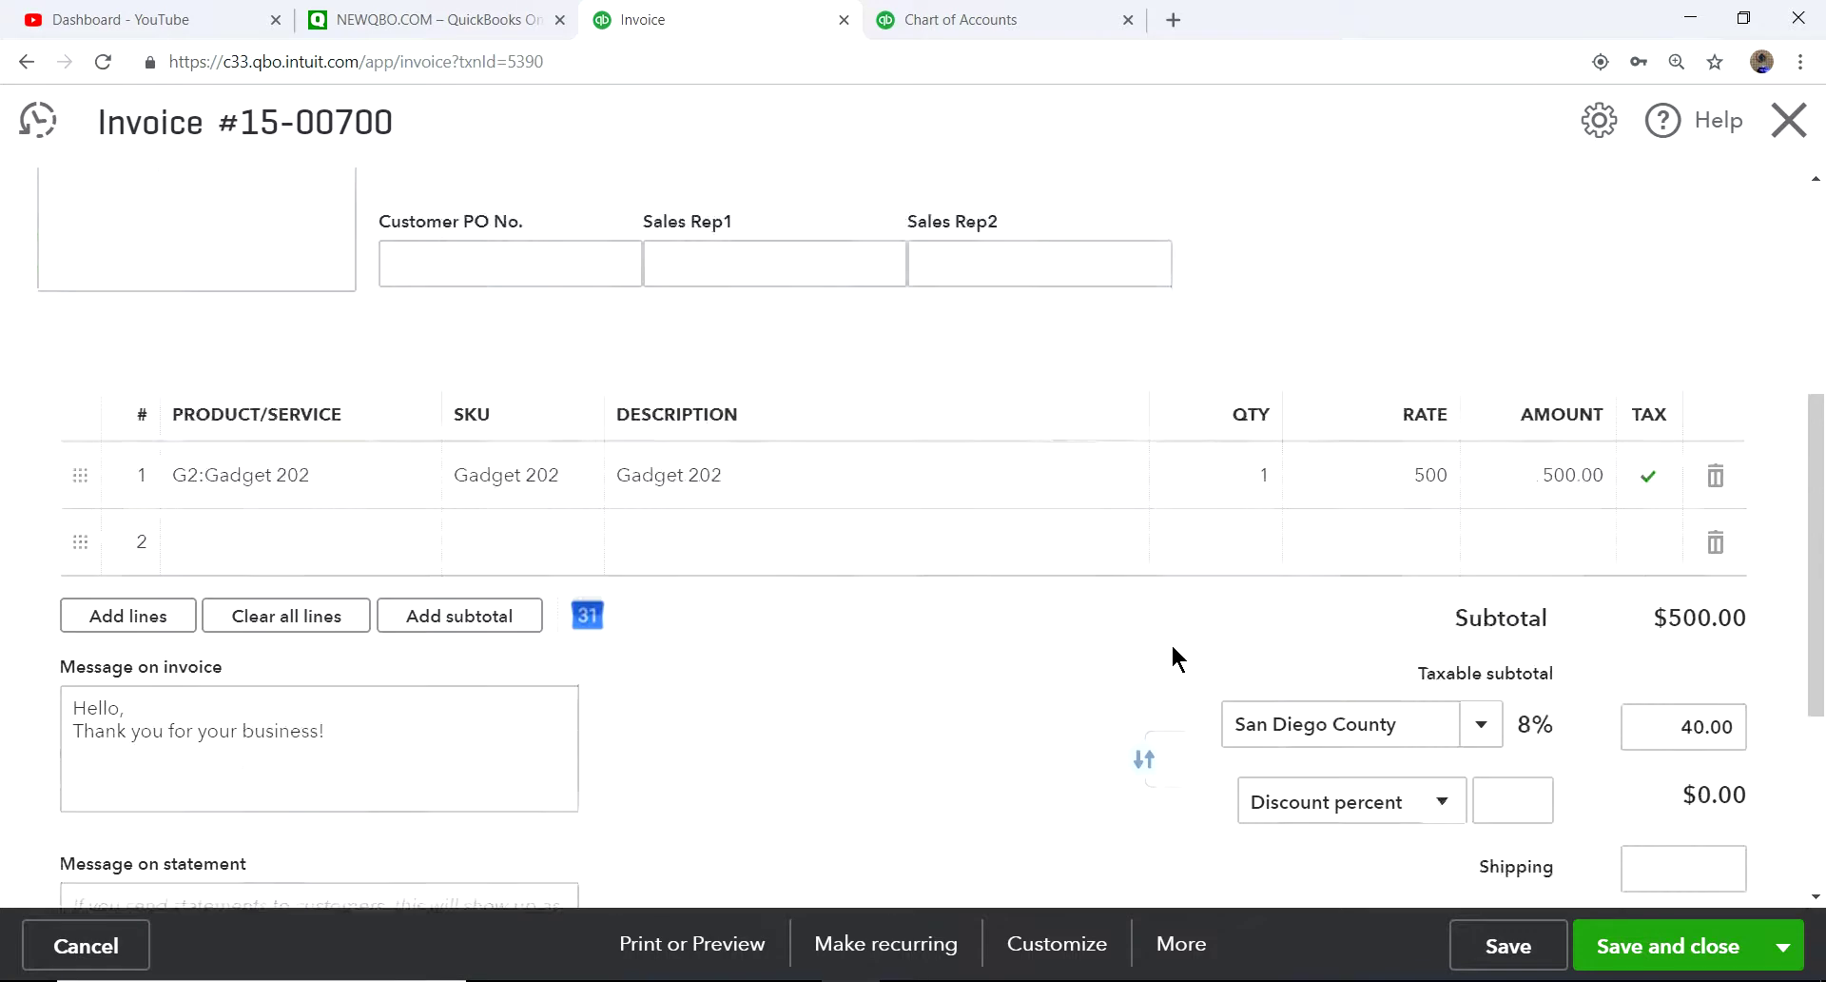
# Step: Open the payment form for this invoice, review its amount received and outstanding transactions, and close it without saving
pyautogui.click(1607, 328)
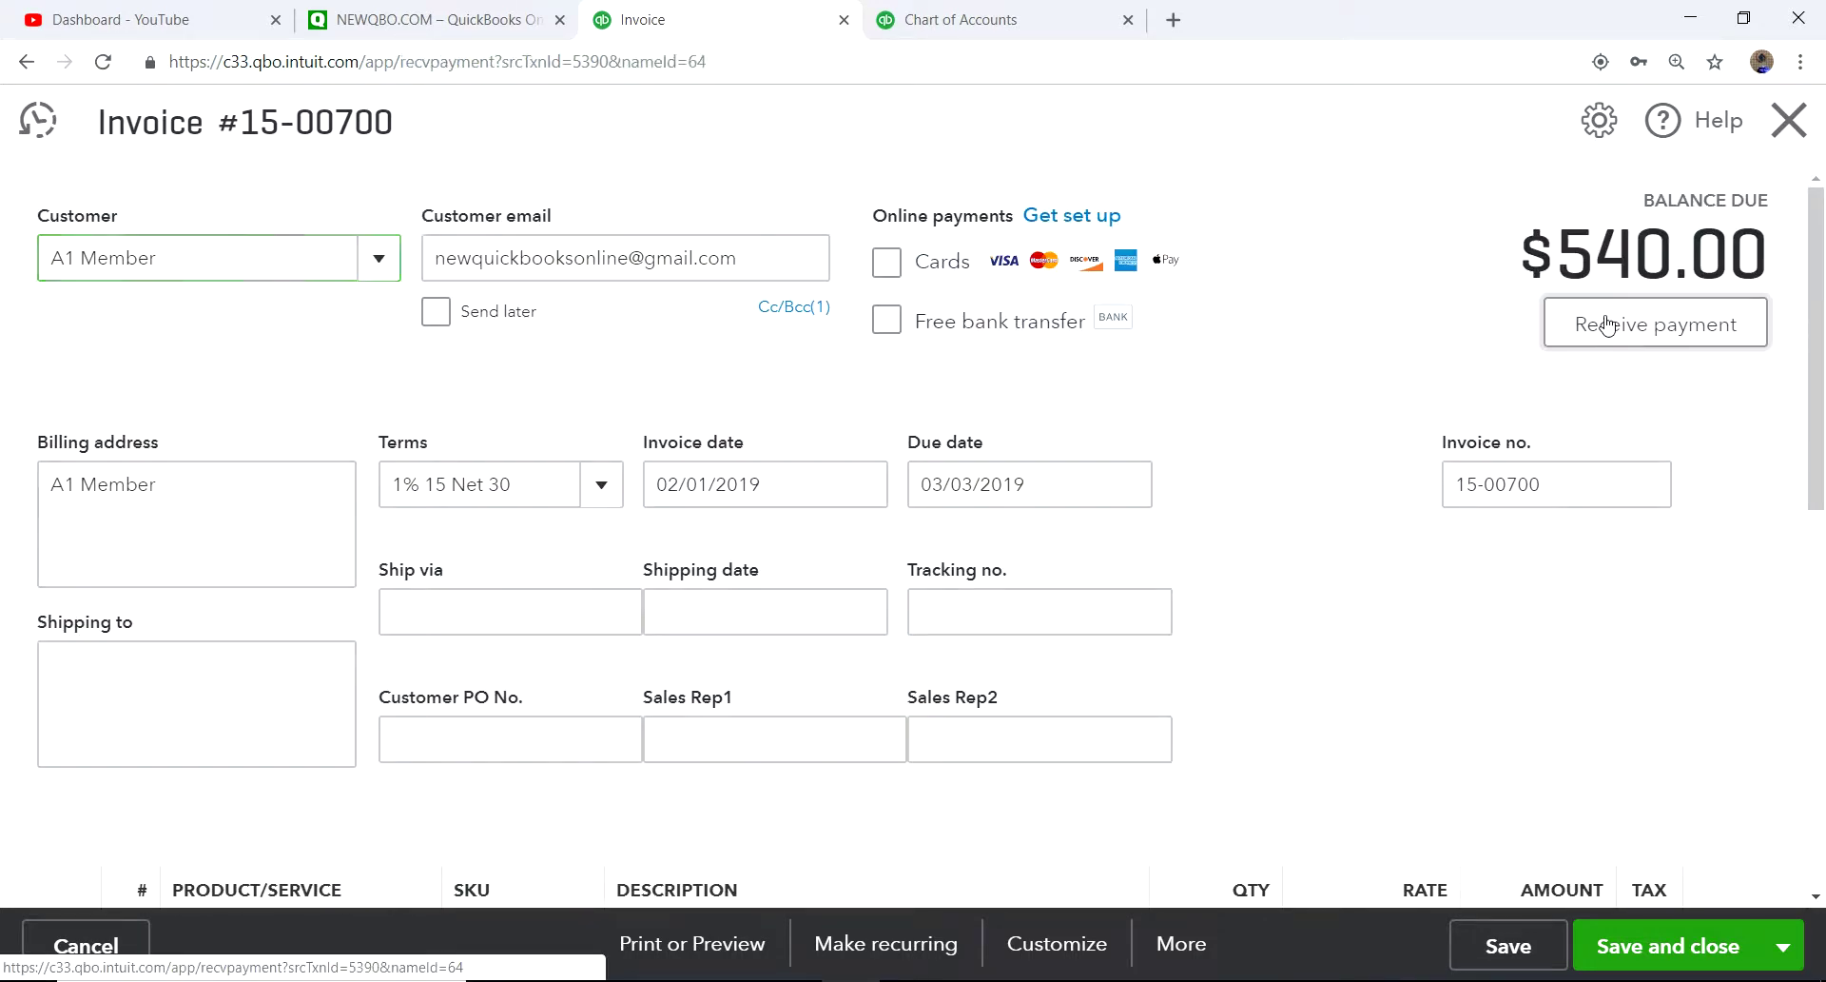
pyautogui.scroll(-6, 1372, 572)
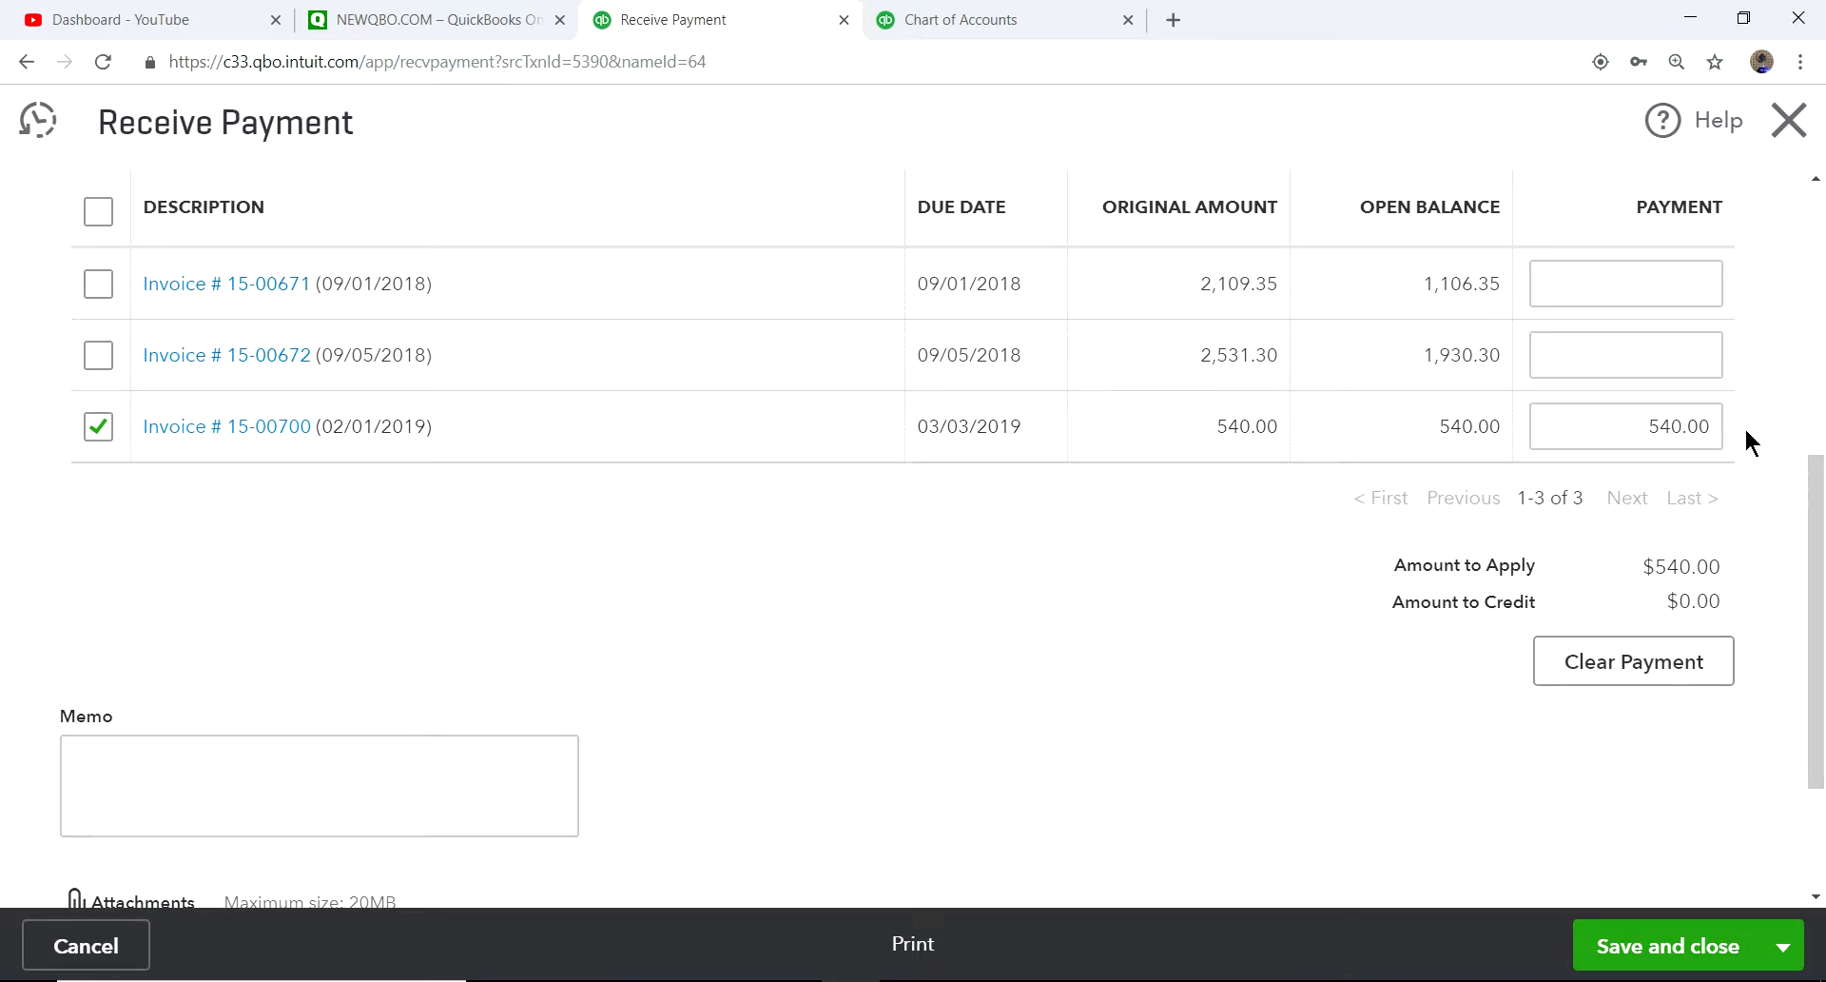
pyautogui.scroll(5, 1338, 585)
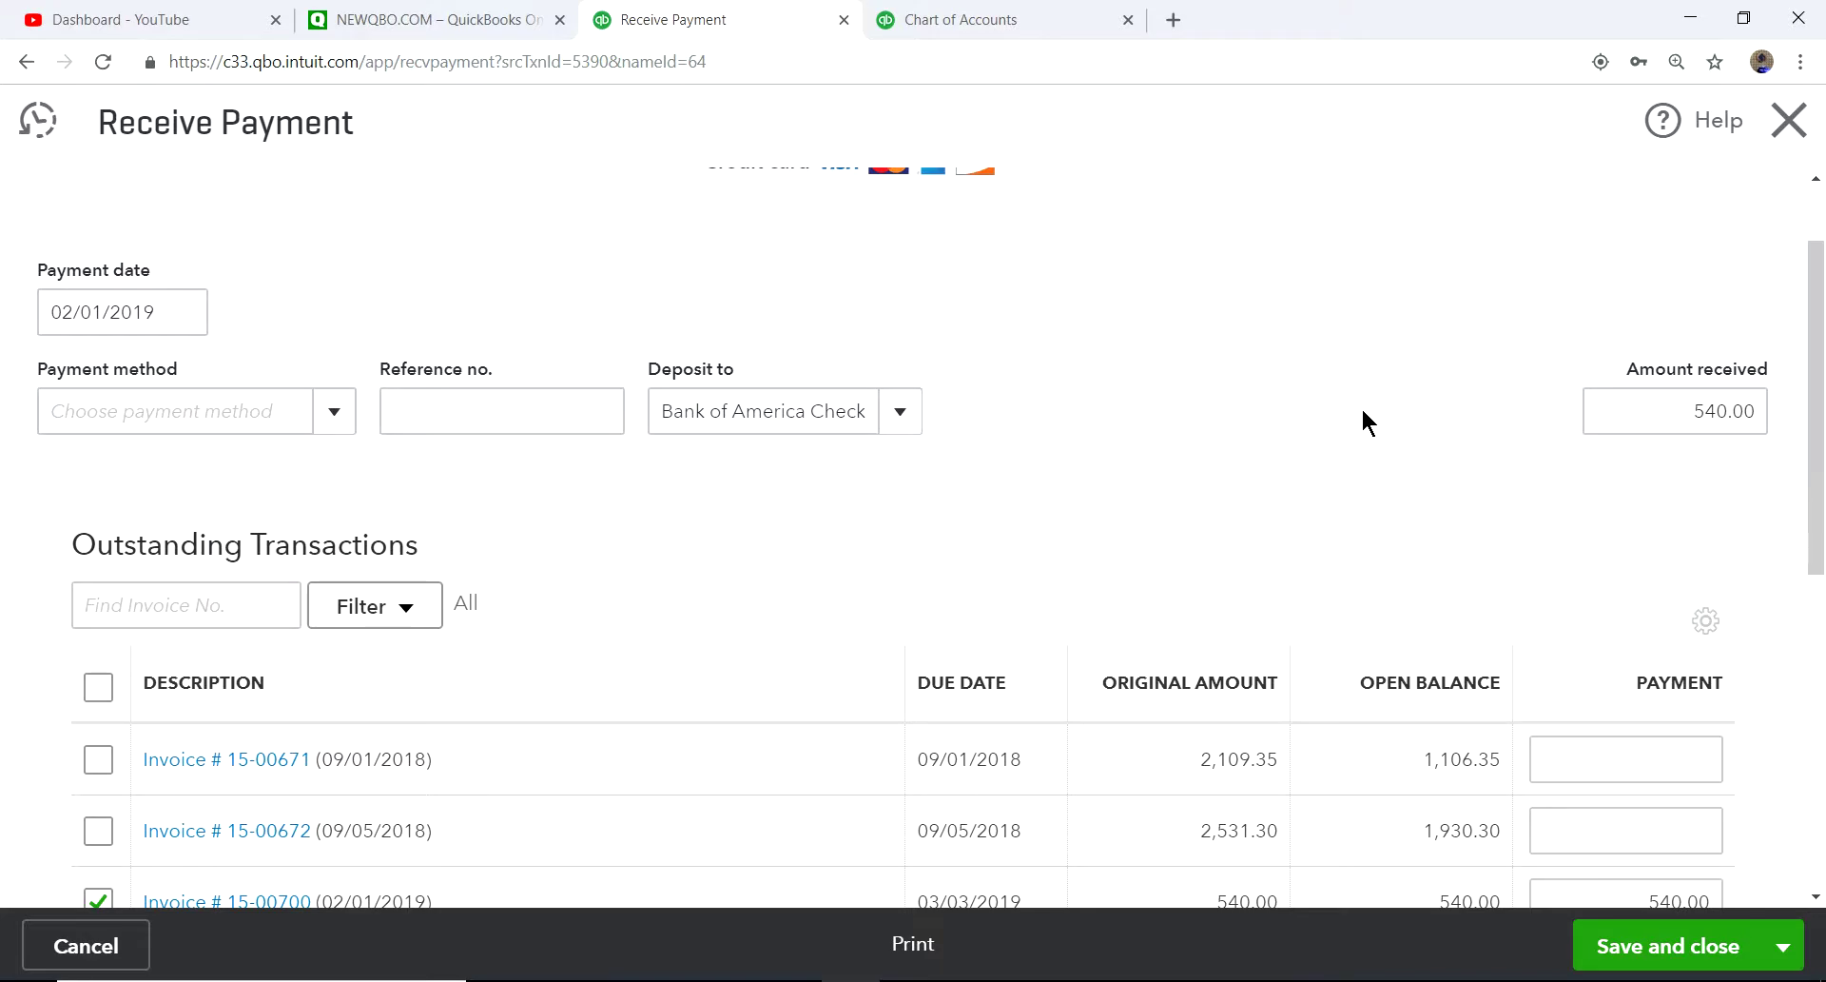
pyautogui.scroll(-3, 1356, 419)
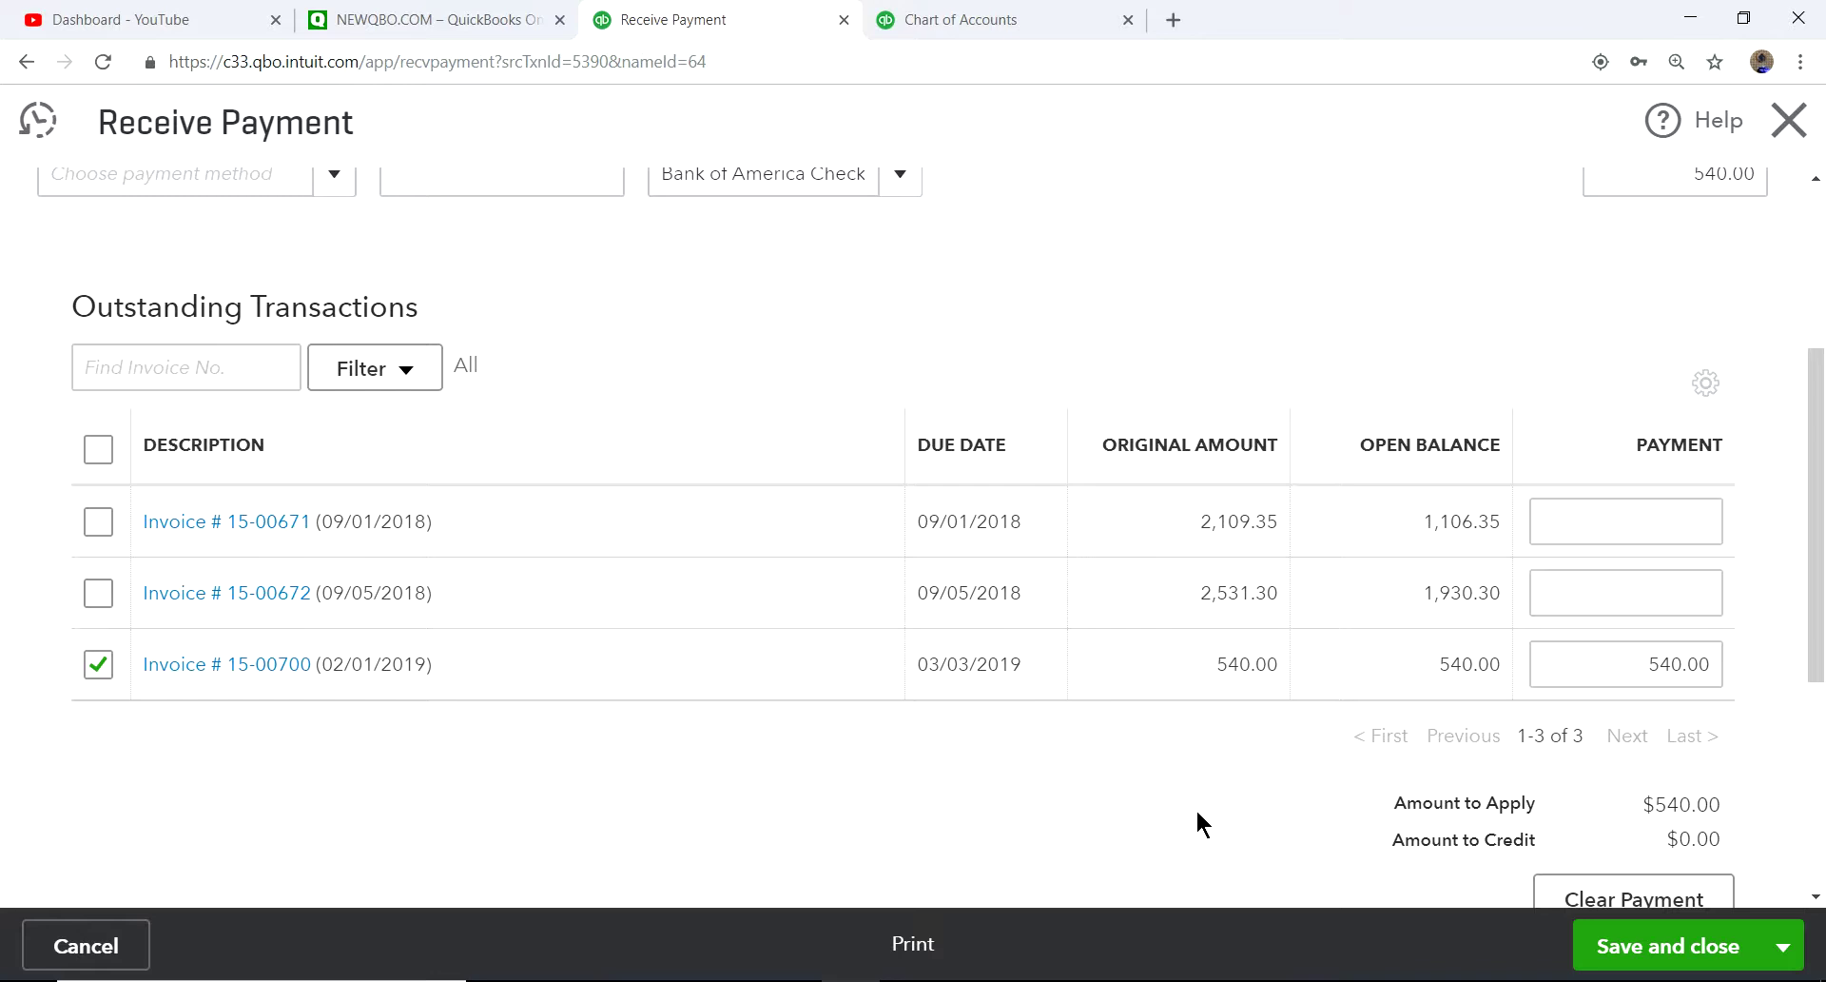
pyautogui.scroll(4, 666, 359)
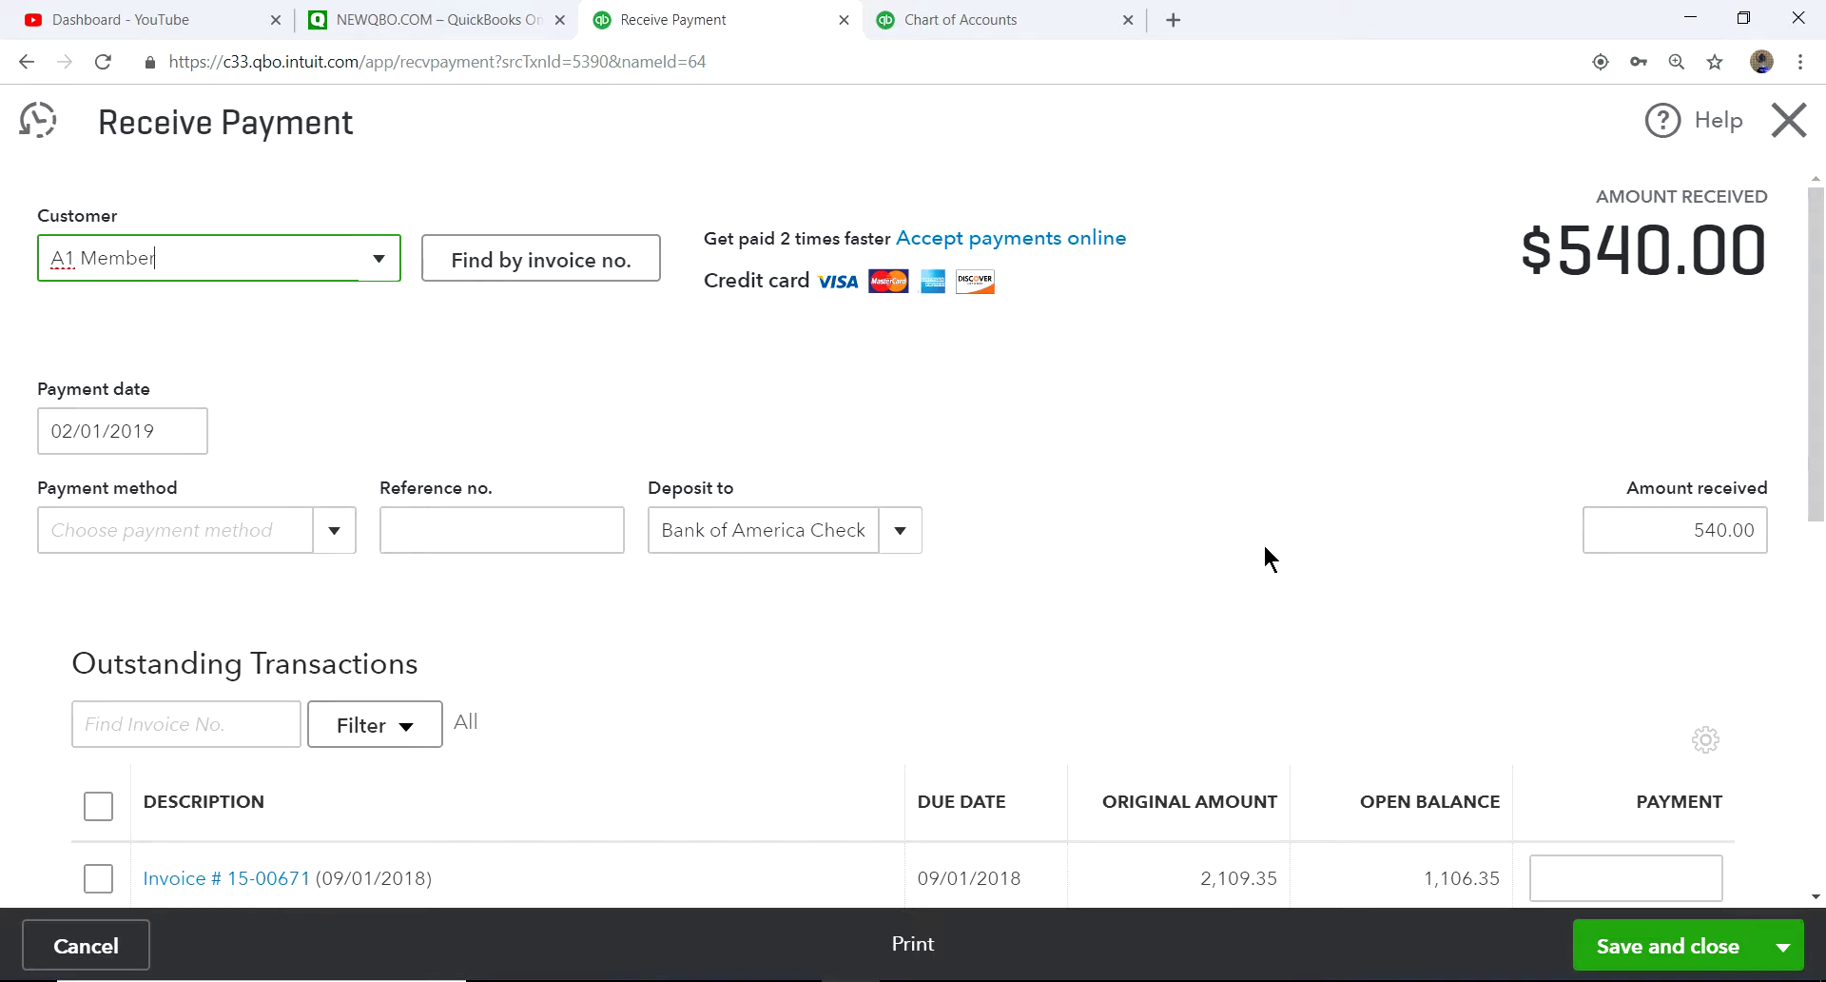
pyautogui.click(1788, 121)
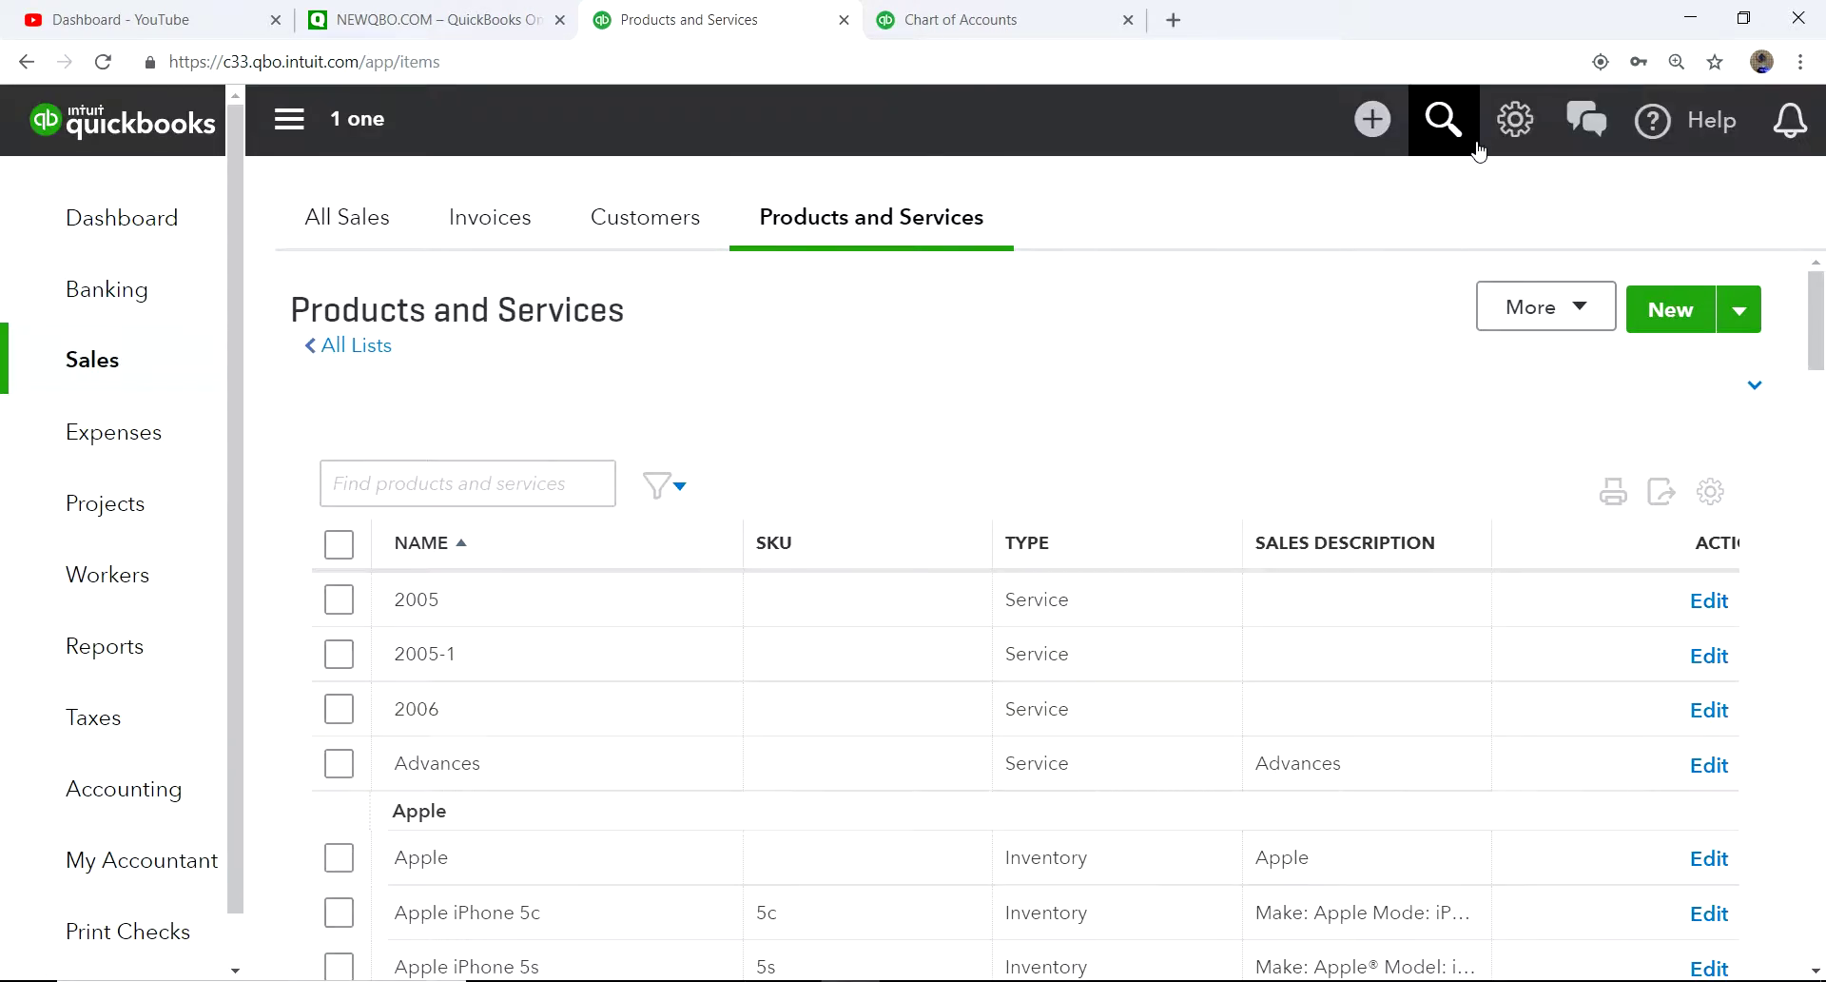
# Step: Reopen the most recent invoice through a new invoice form, check its terms and due date, and close it
pyautogui.click(1373, 119)
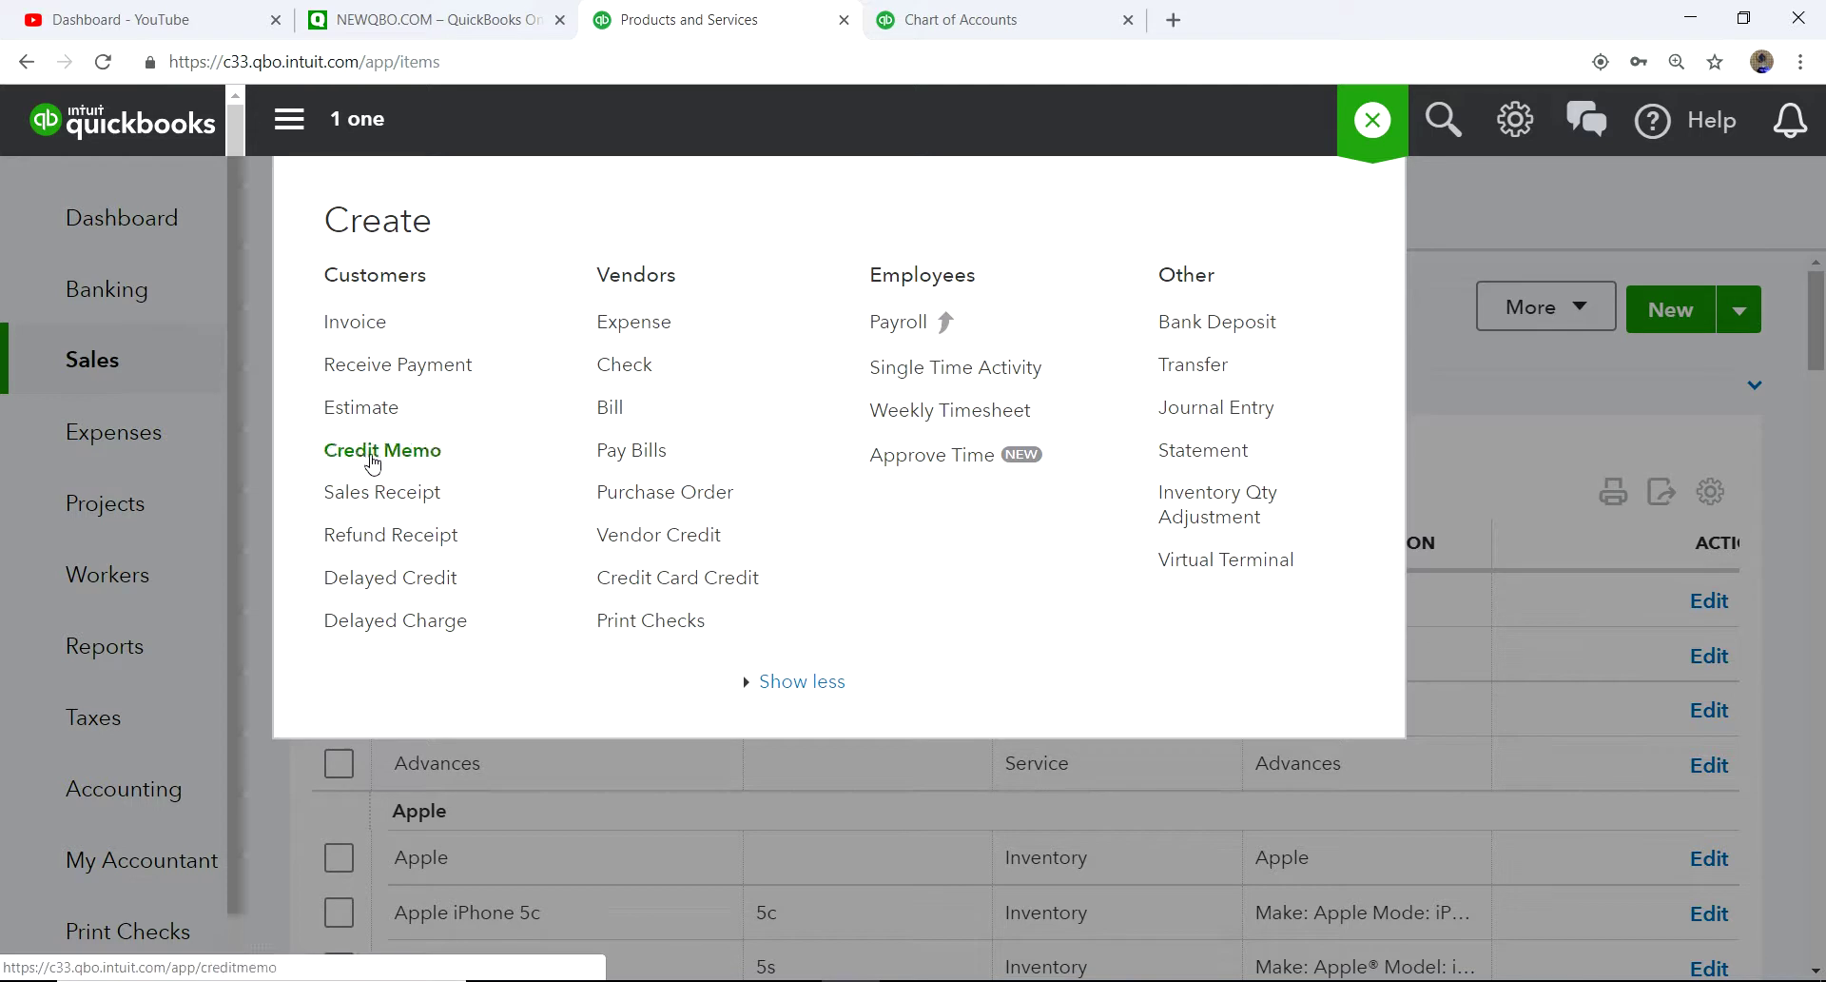
pyautogui.click(1381, 138)
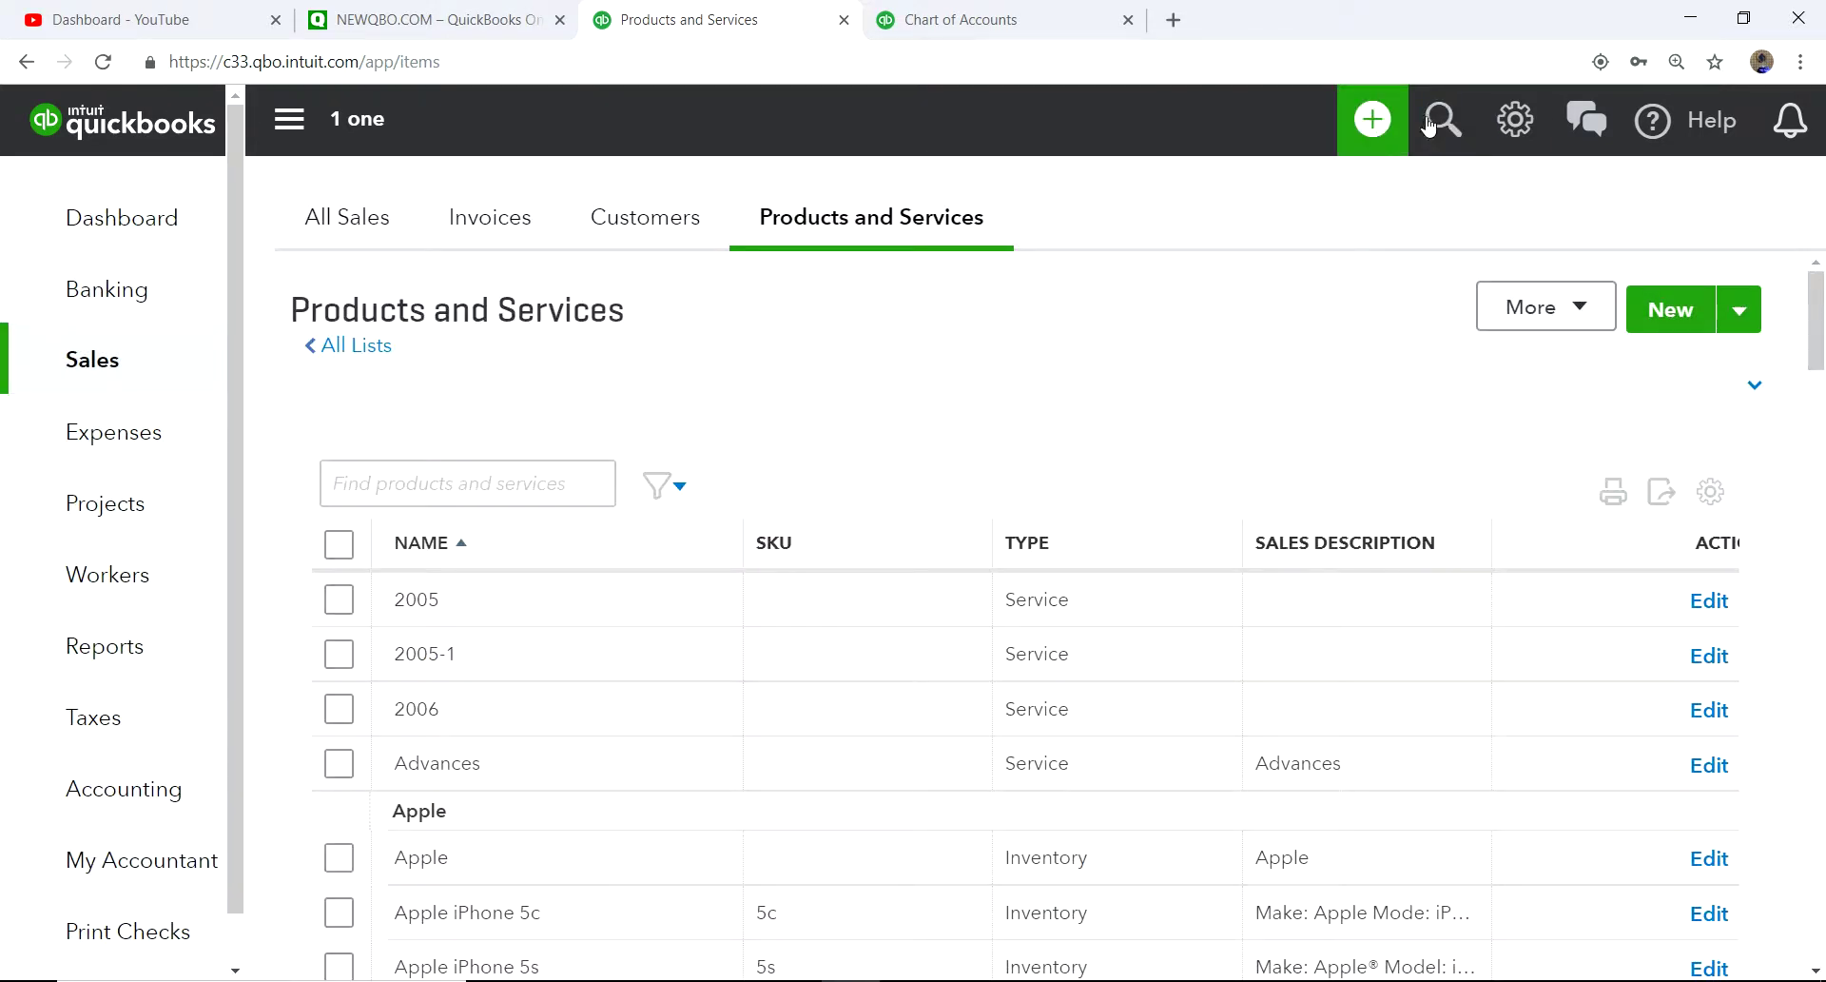
pyautogui.click(1373, 120)
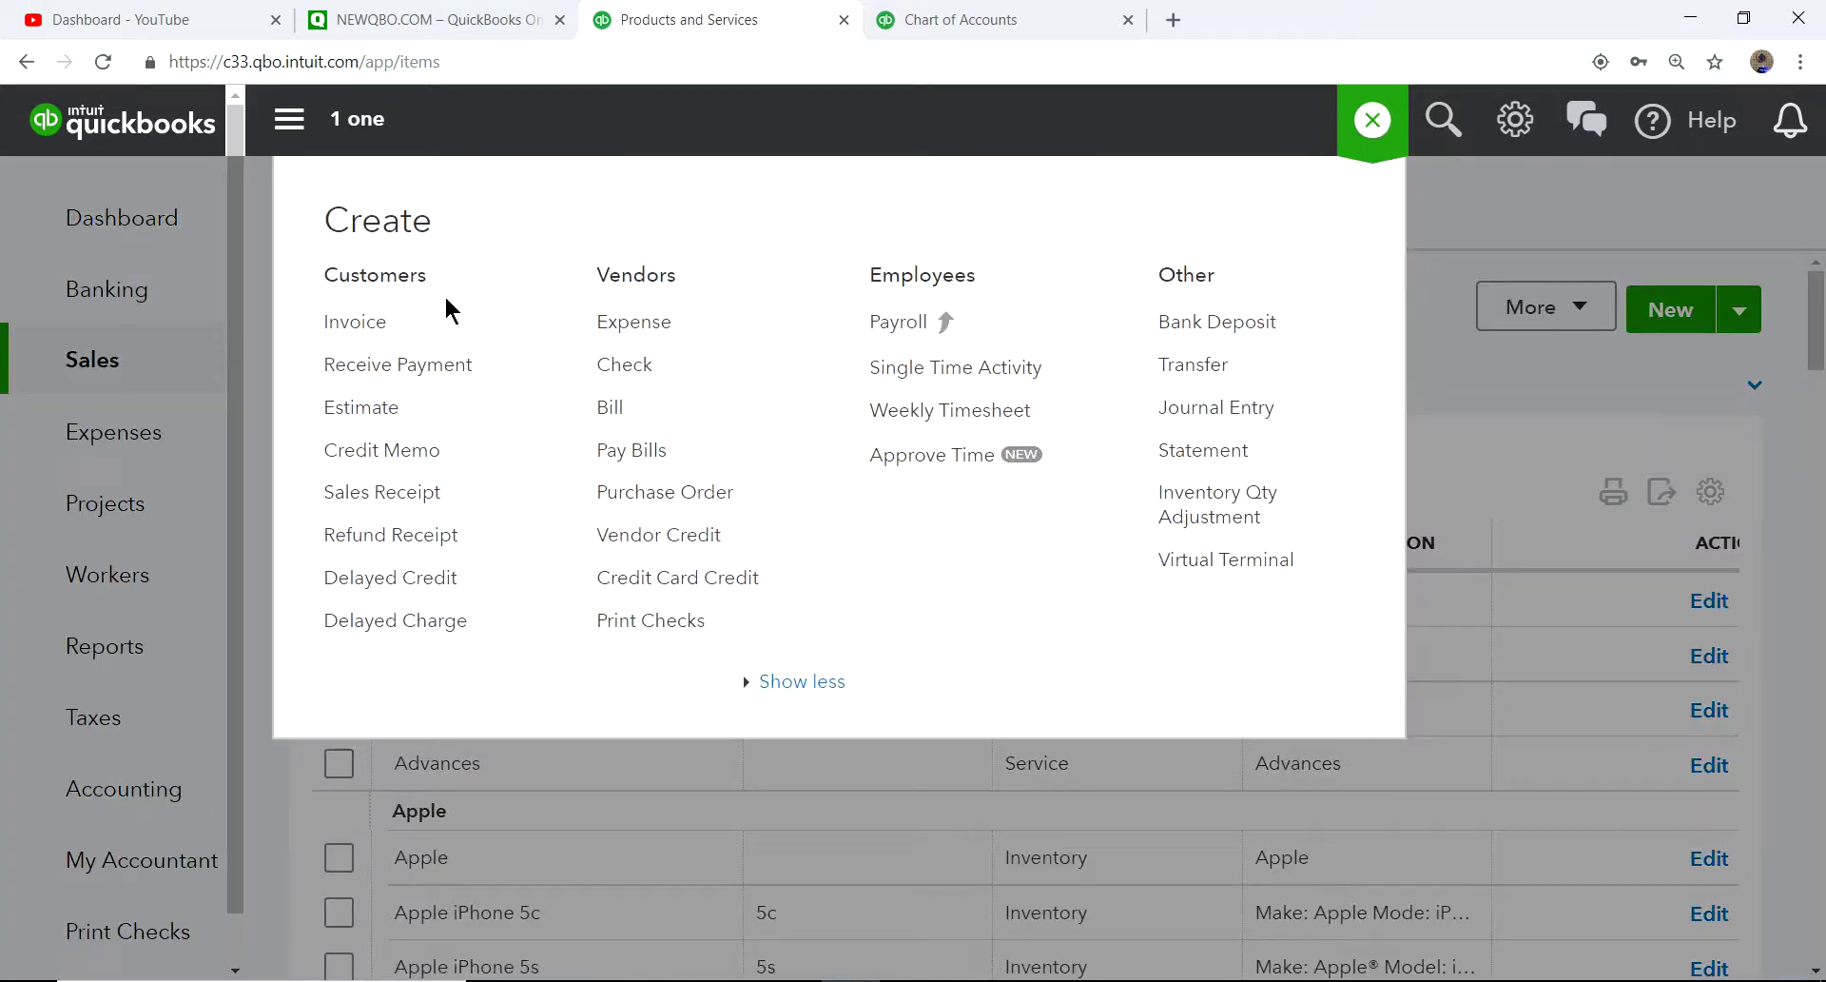
pyautogui.click(366, 321)
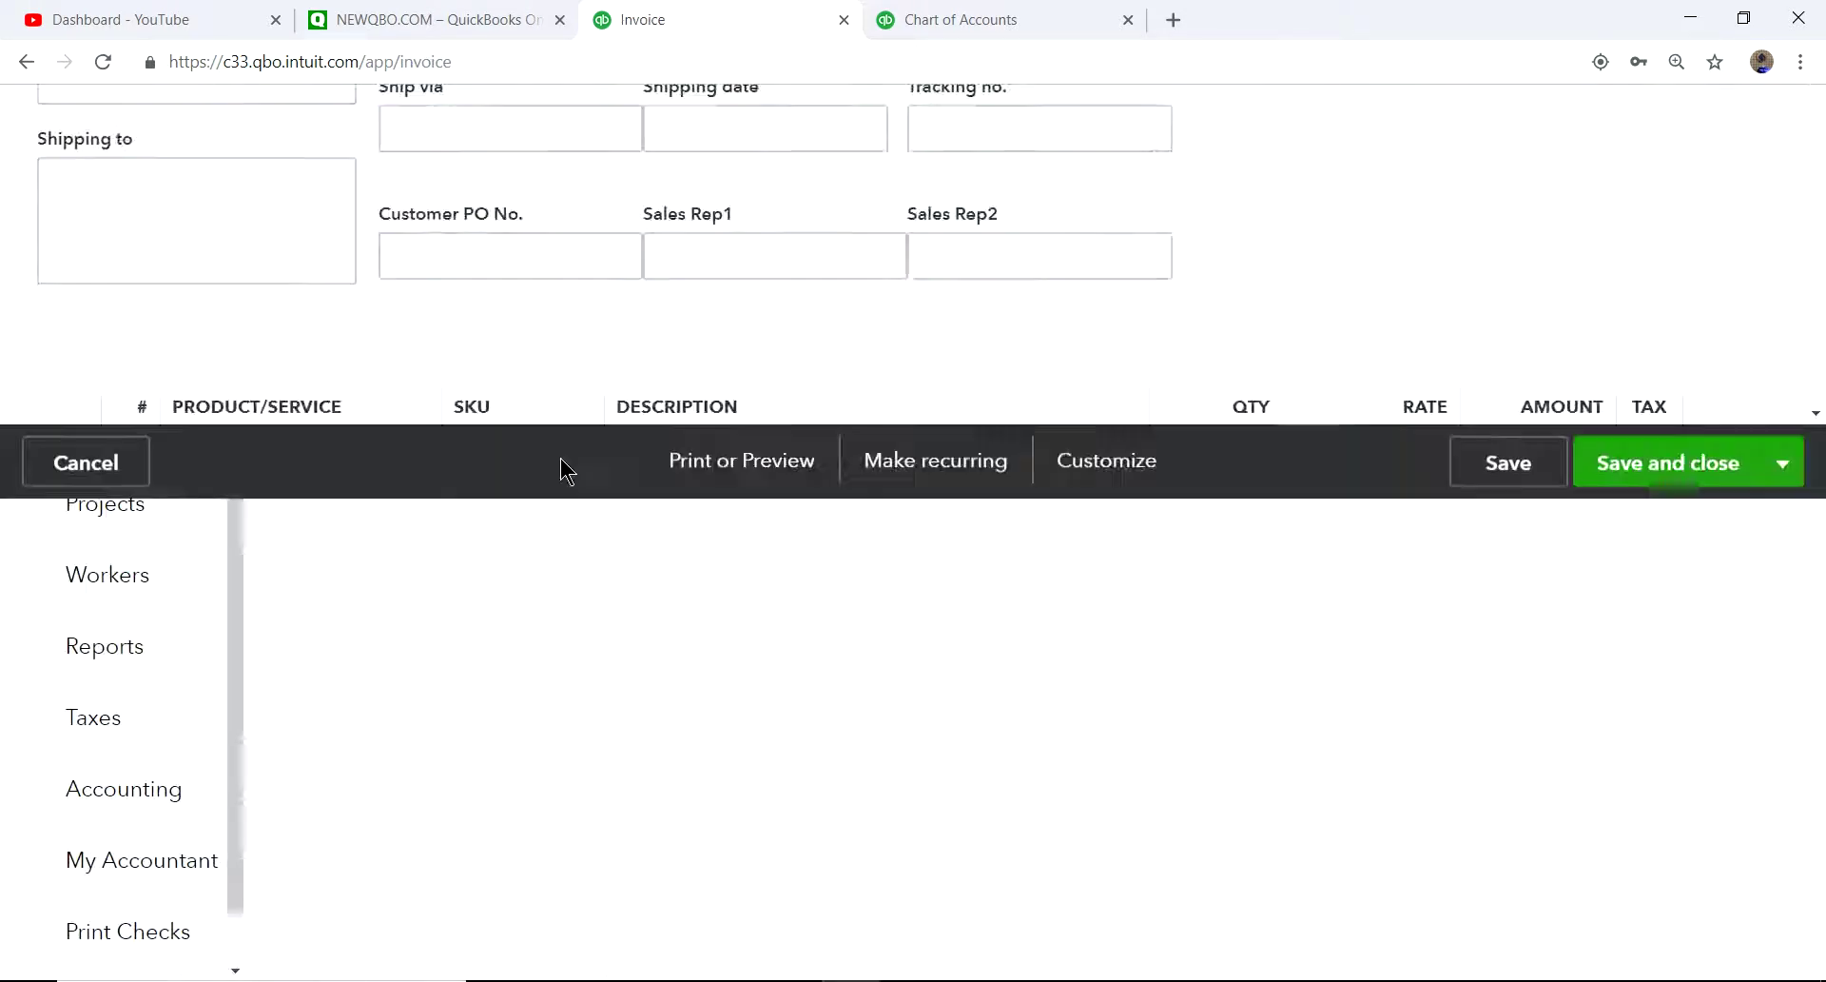
pyautogui.click(28, 124)
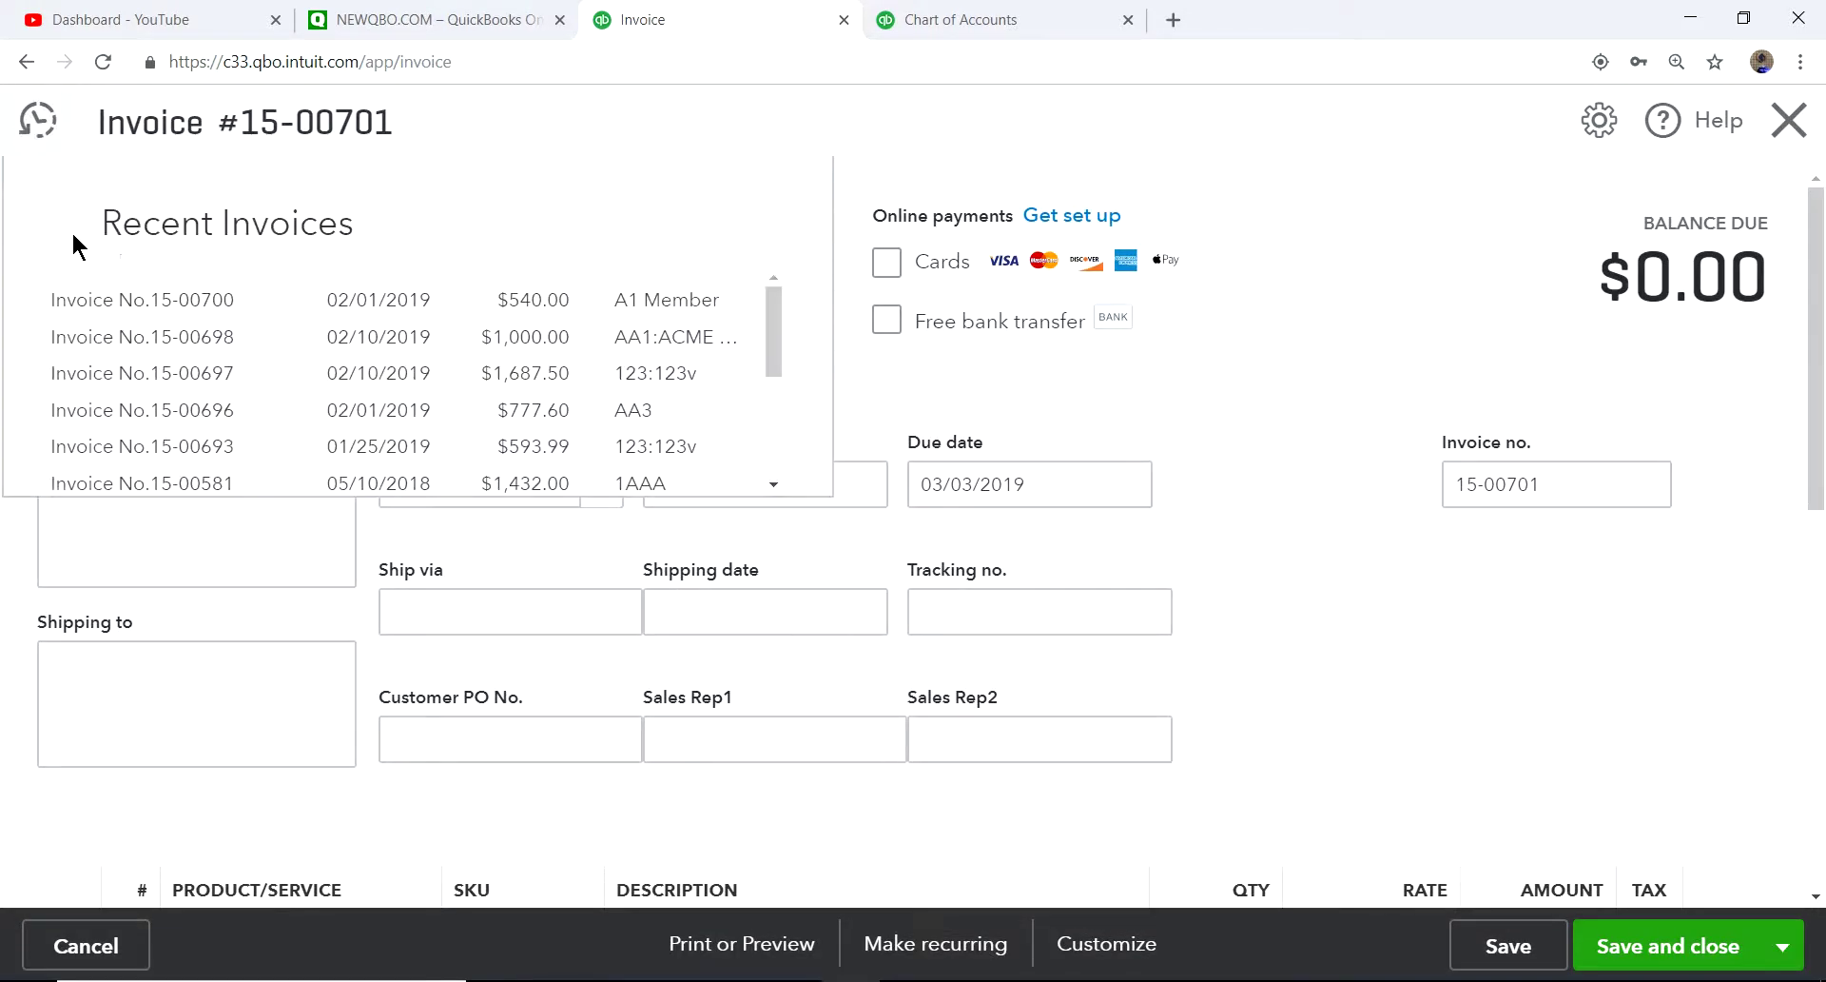
pyautogui.click(89, 298)
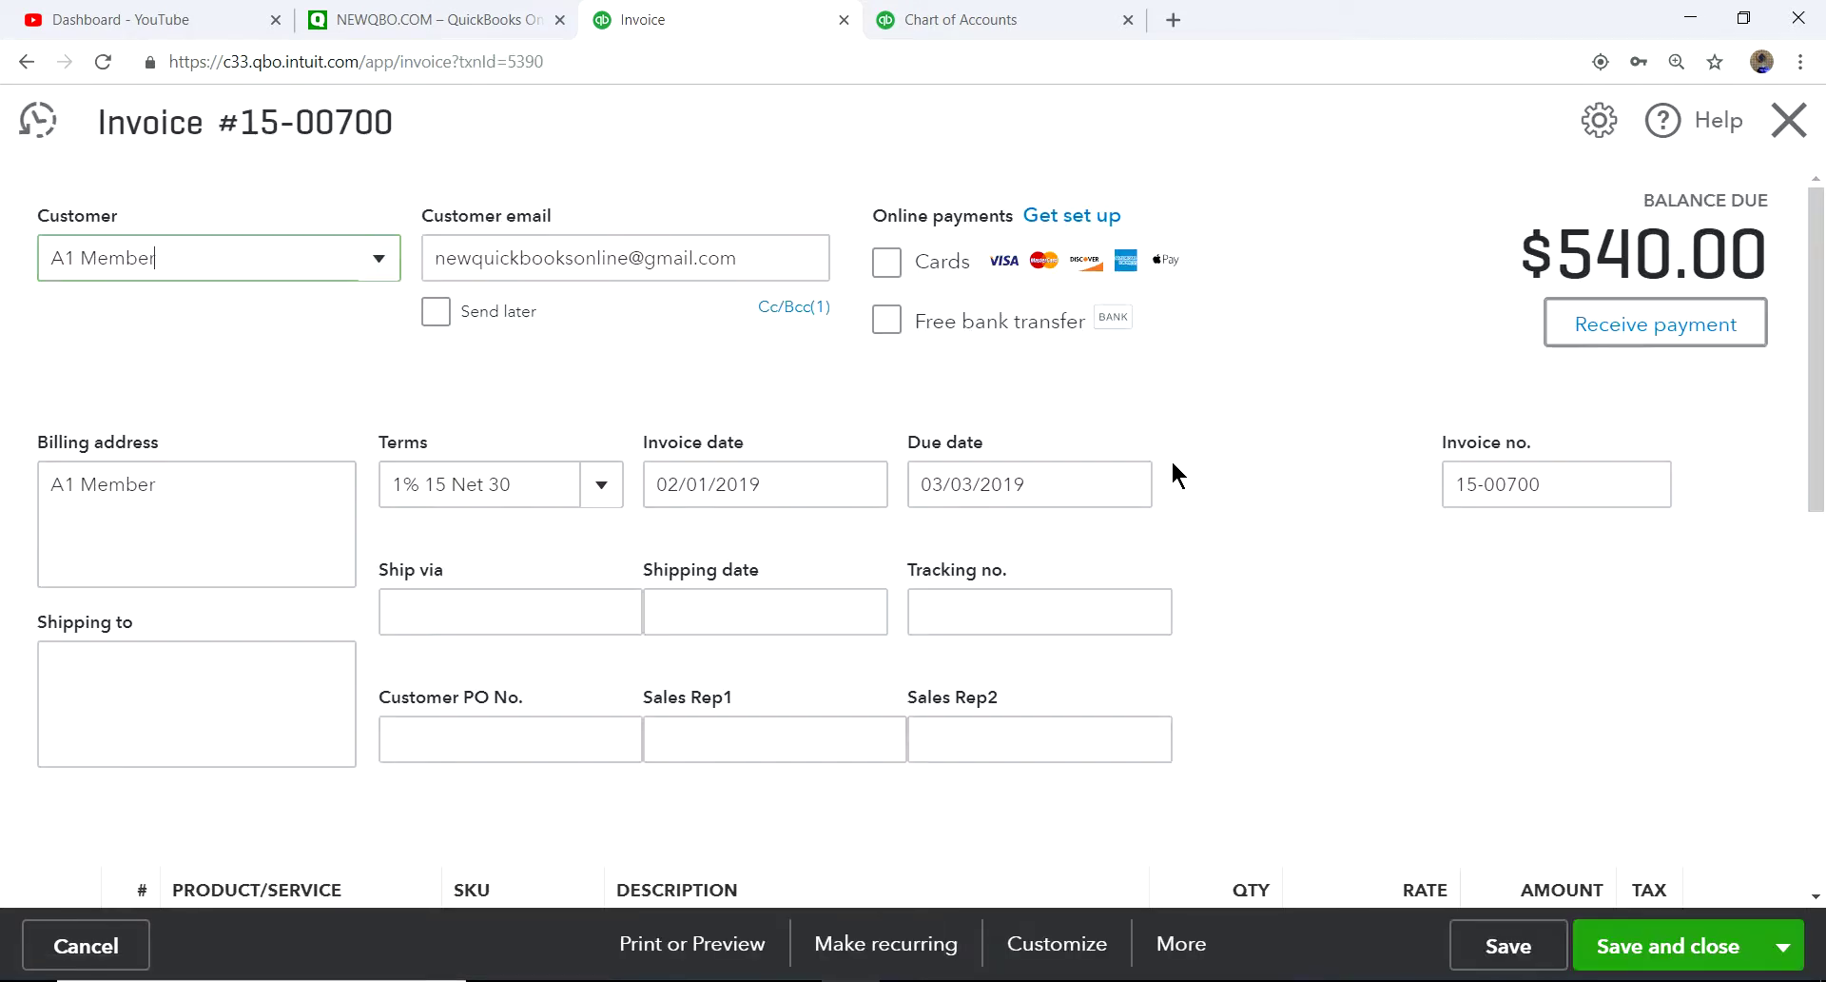
pyautogui.click(1800, 126)
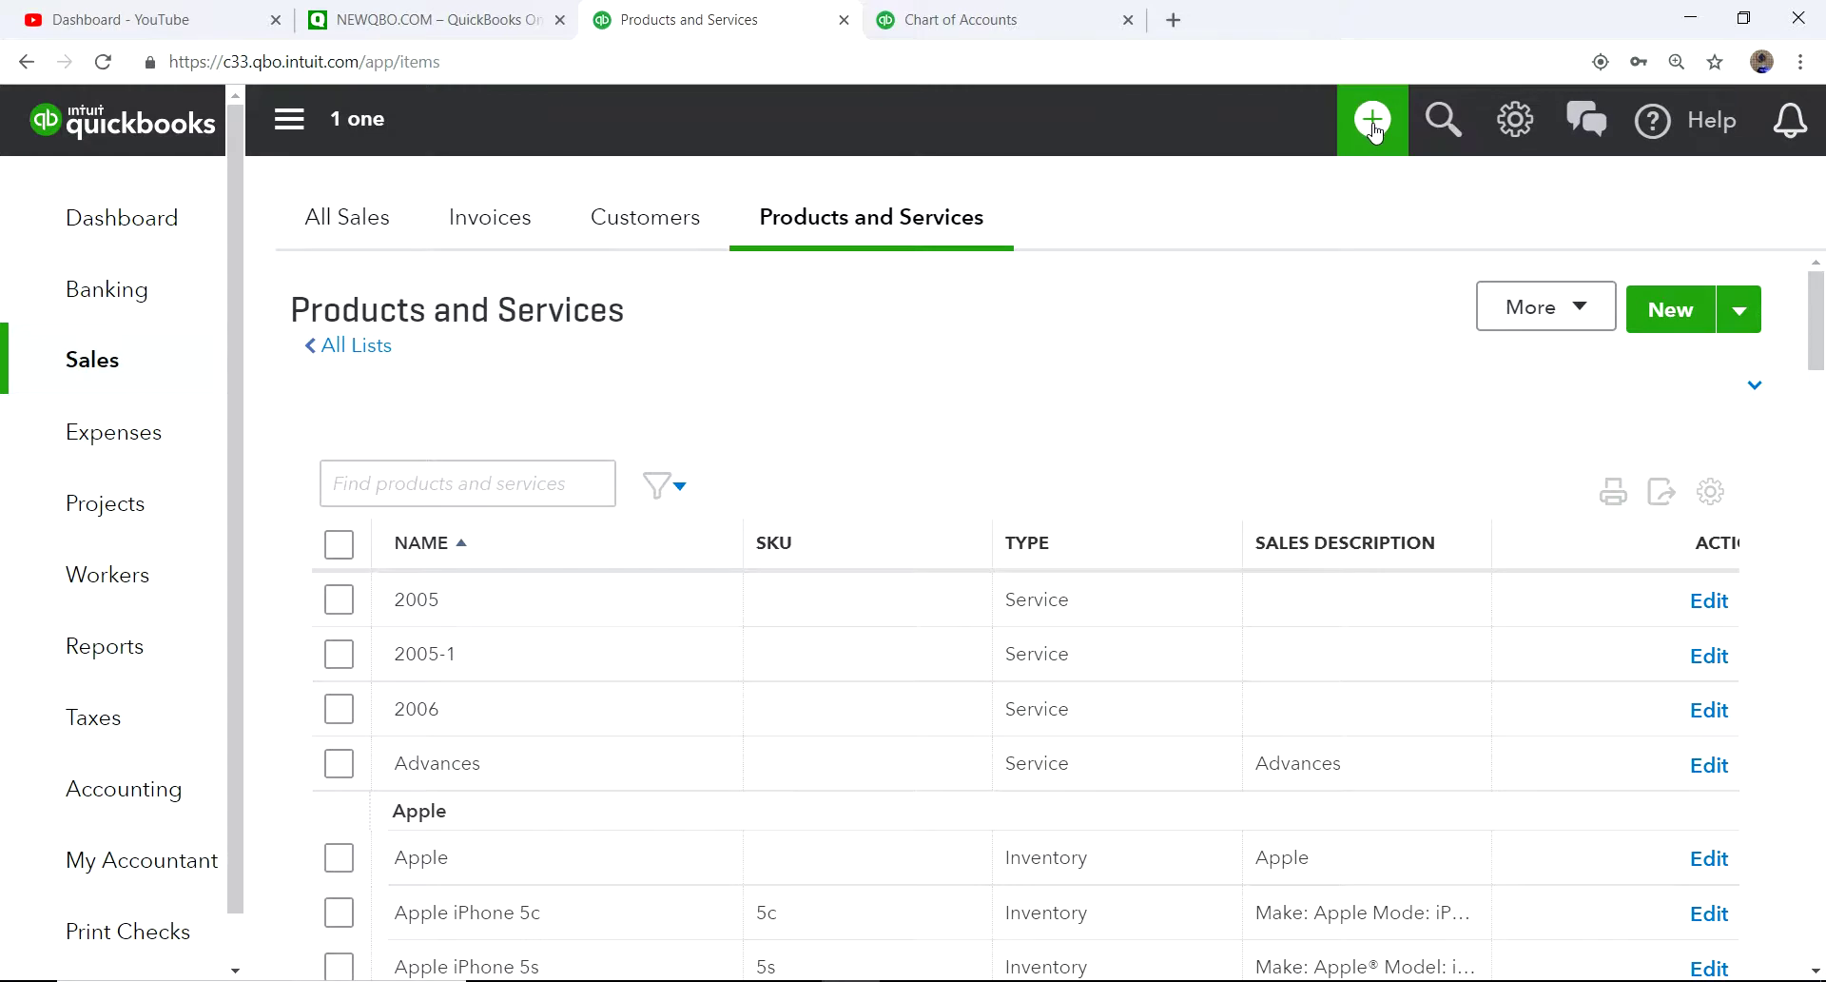
# Step: Create a credit memo and choose A1 Member as its customer
pyautogui.click(1372, 120)
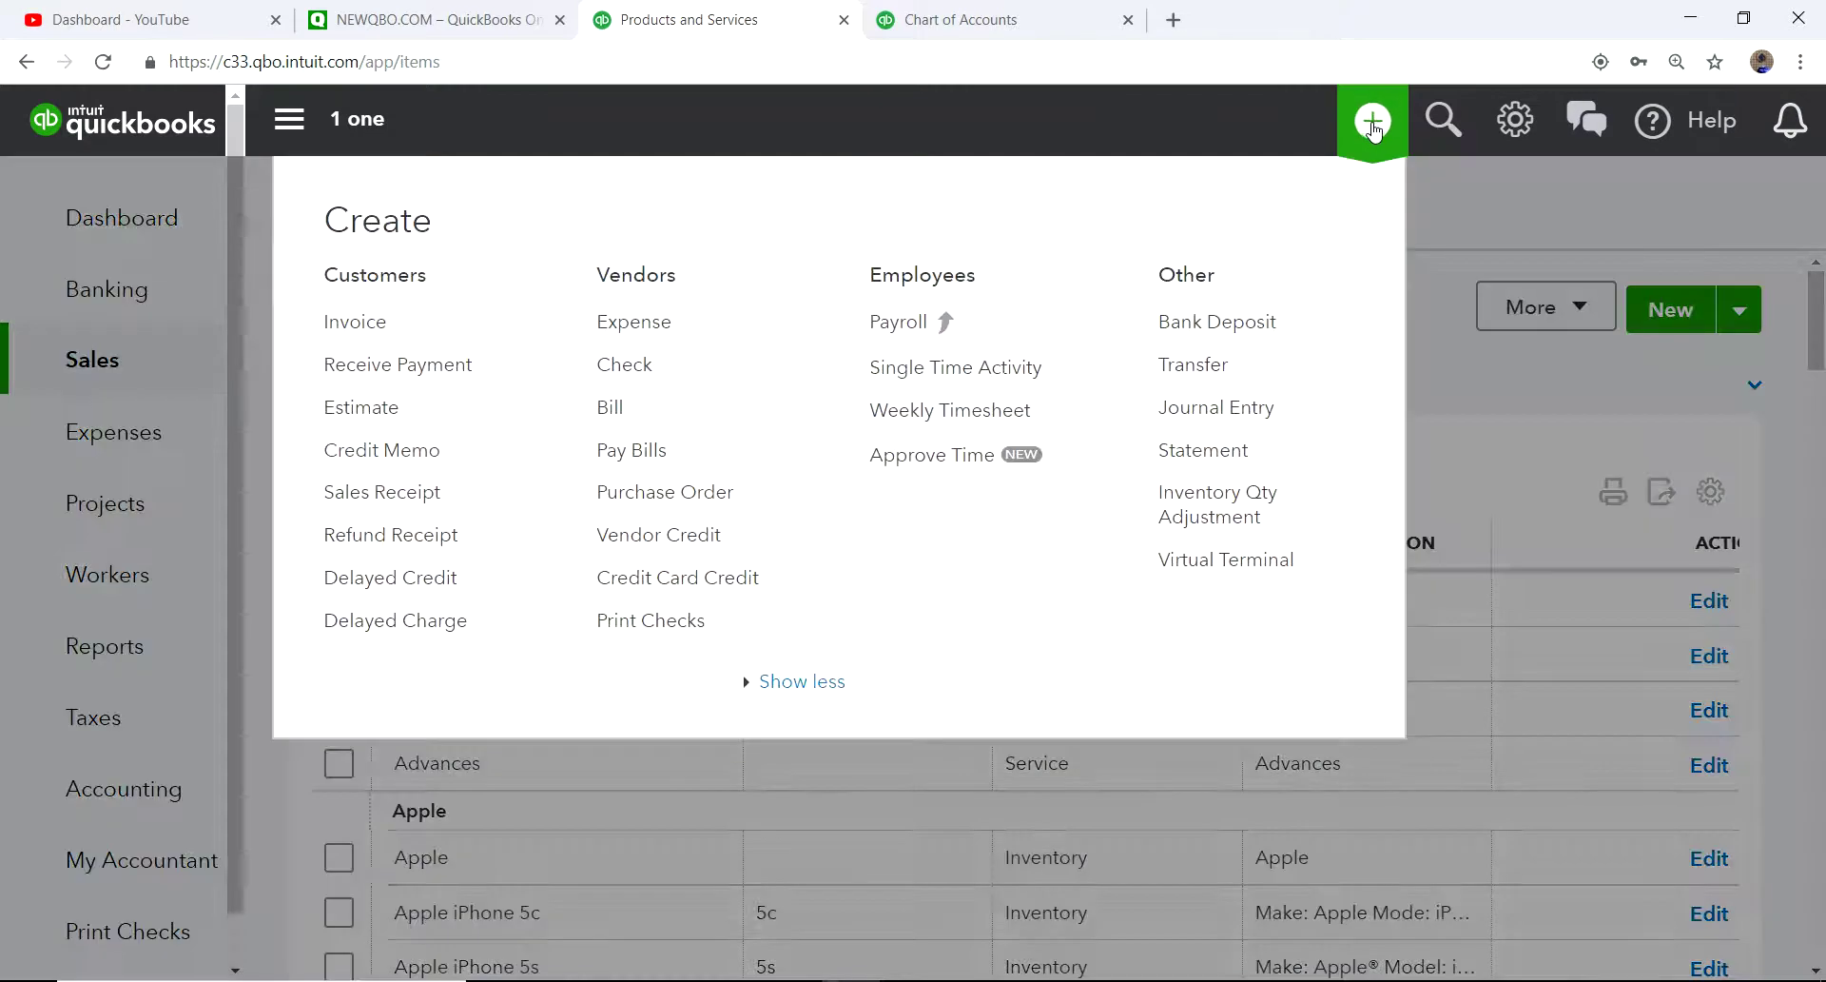
pyautogui.click(365, 453)
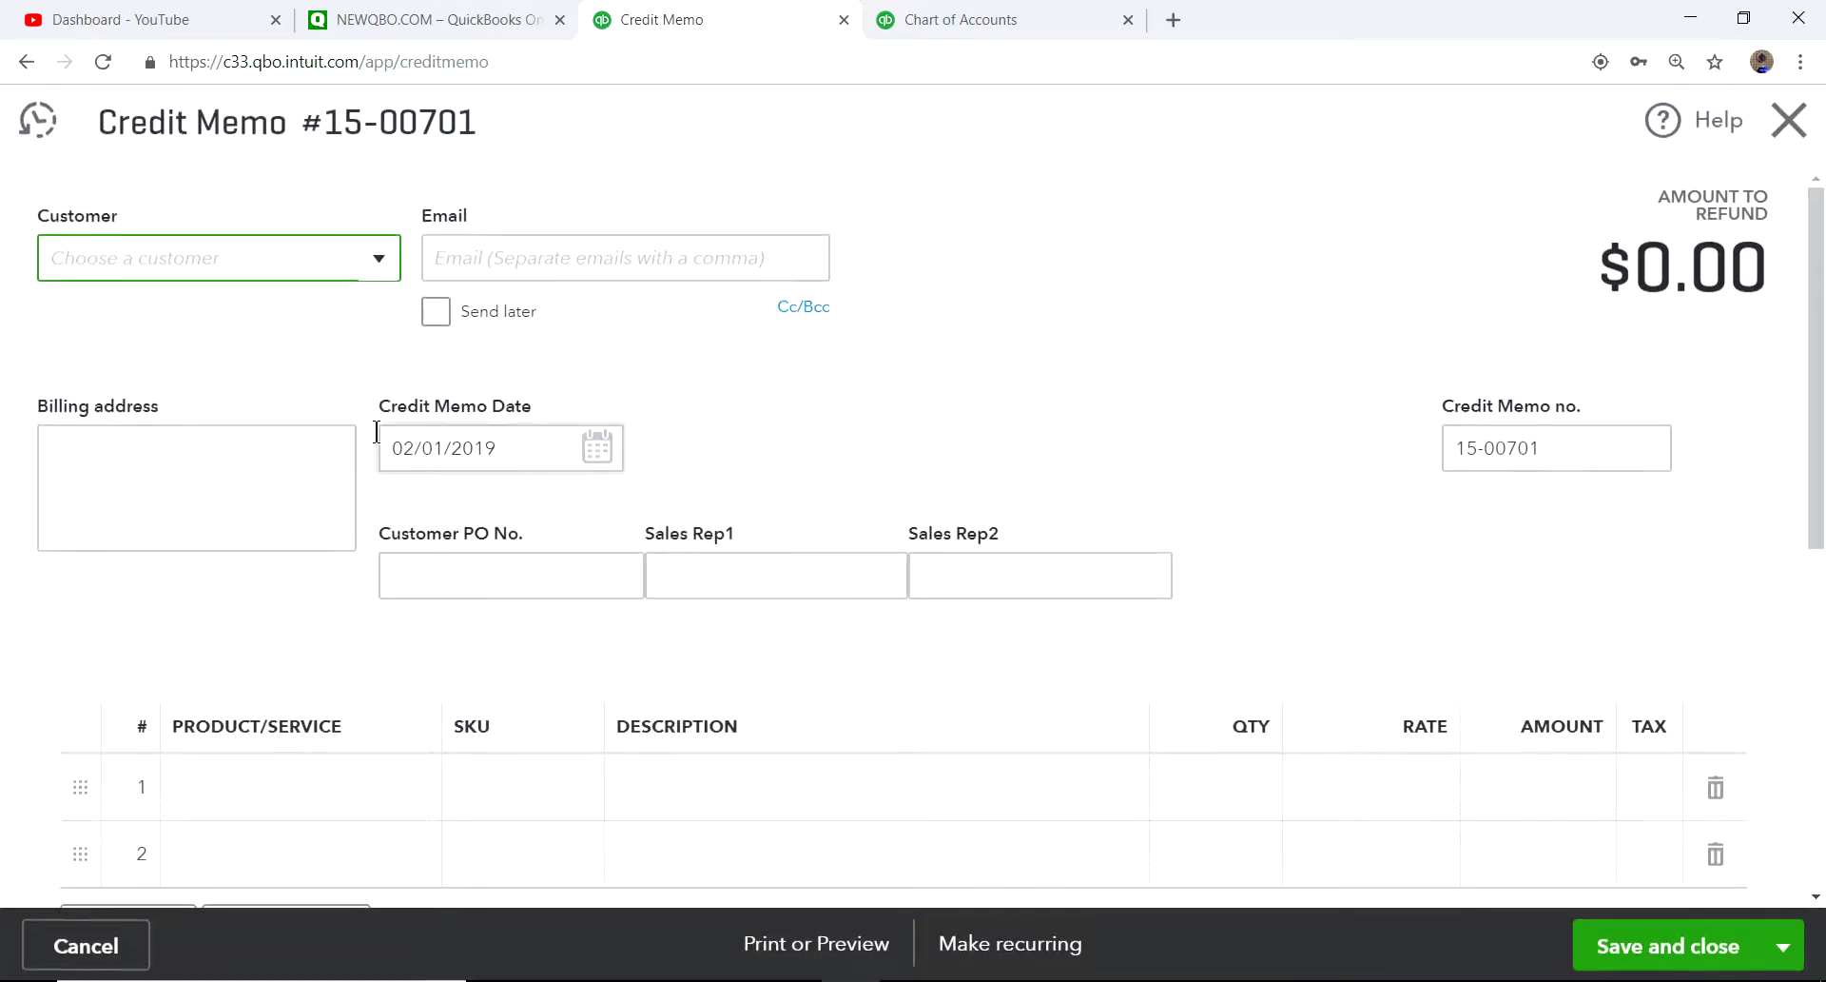
pyautogui.write('a1')
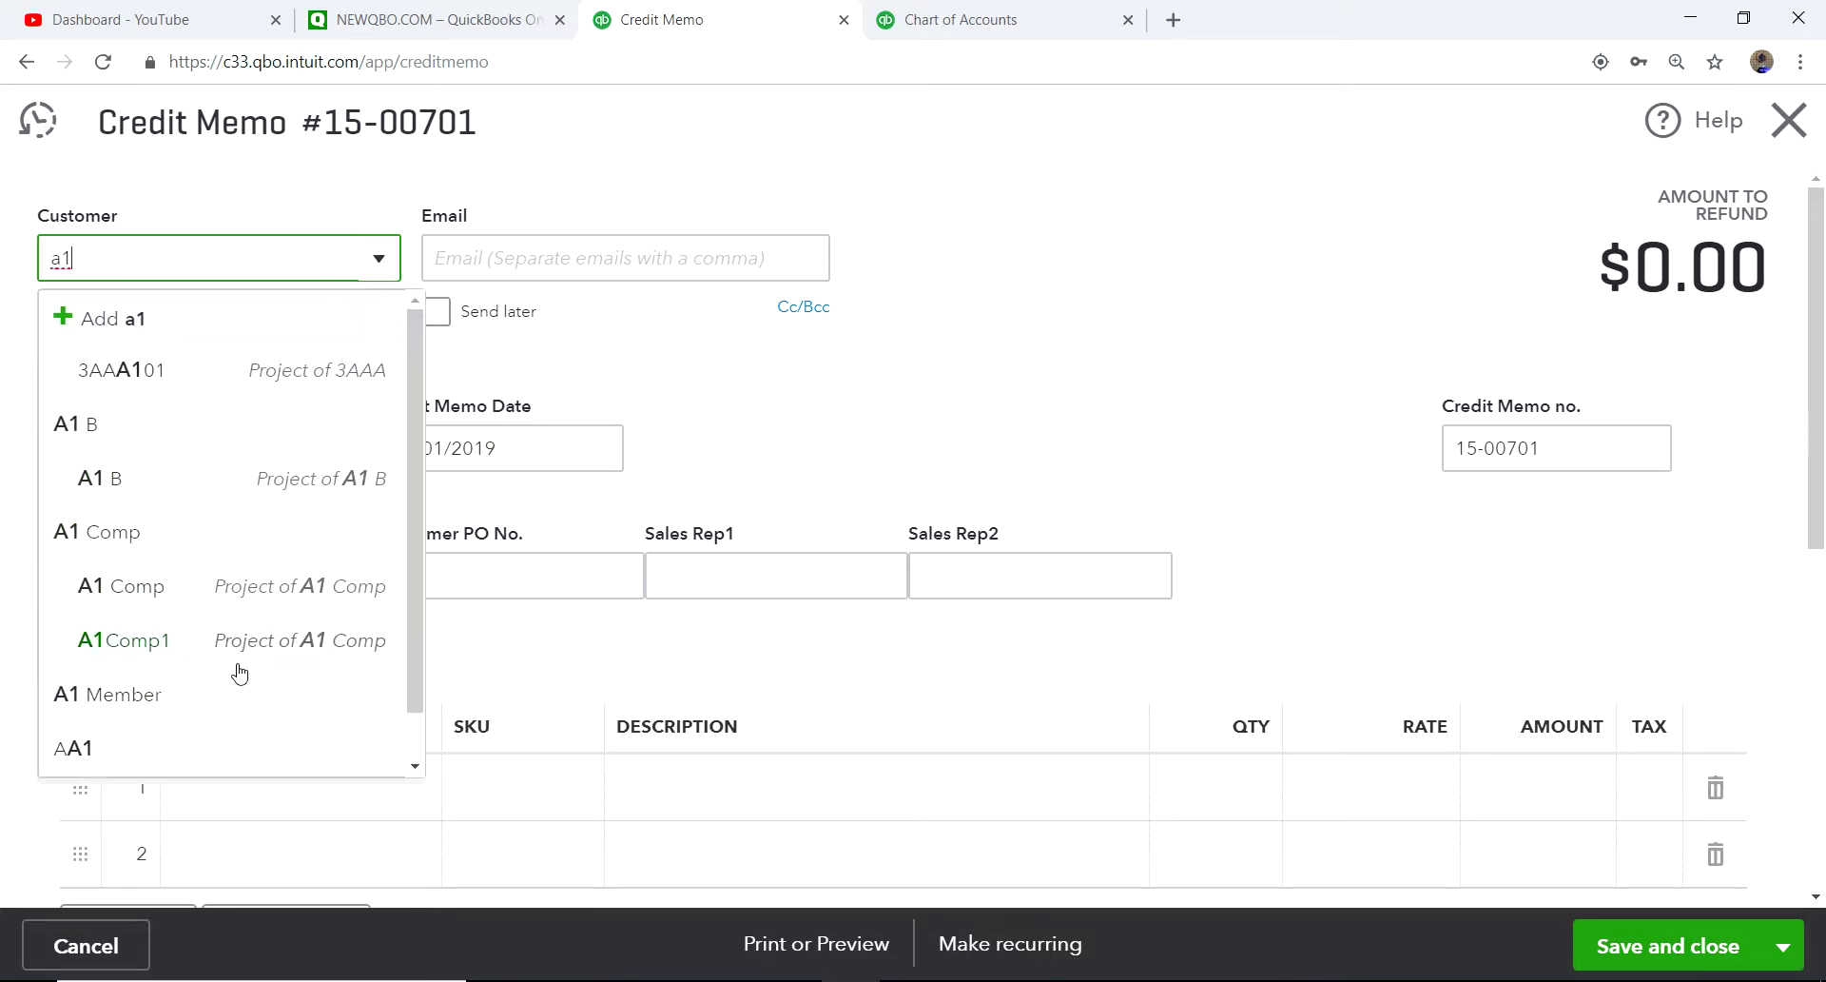
pyautogui.click(209, 702)
pyautogui.scroll(-2, 1380, 443)
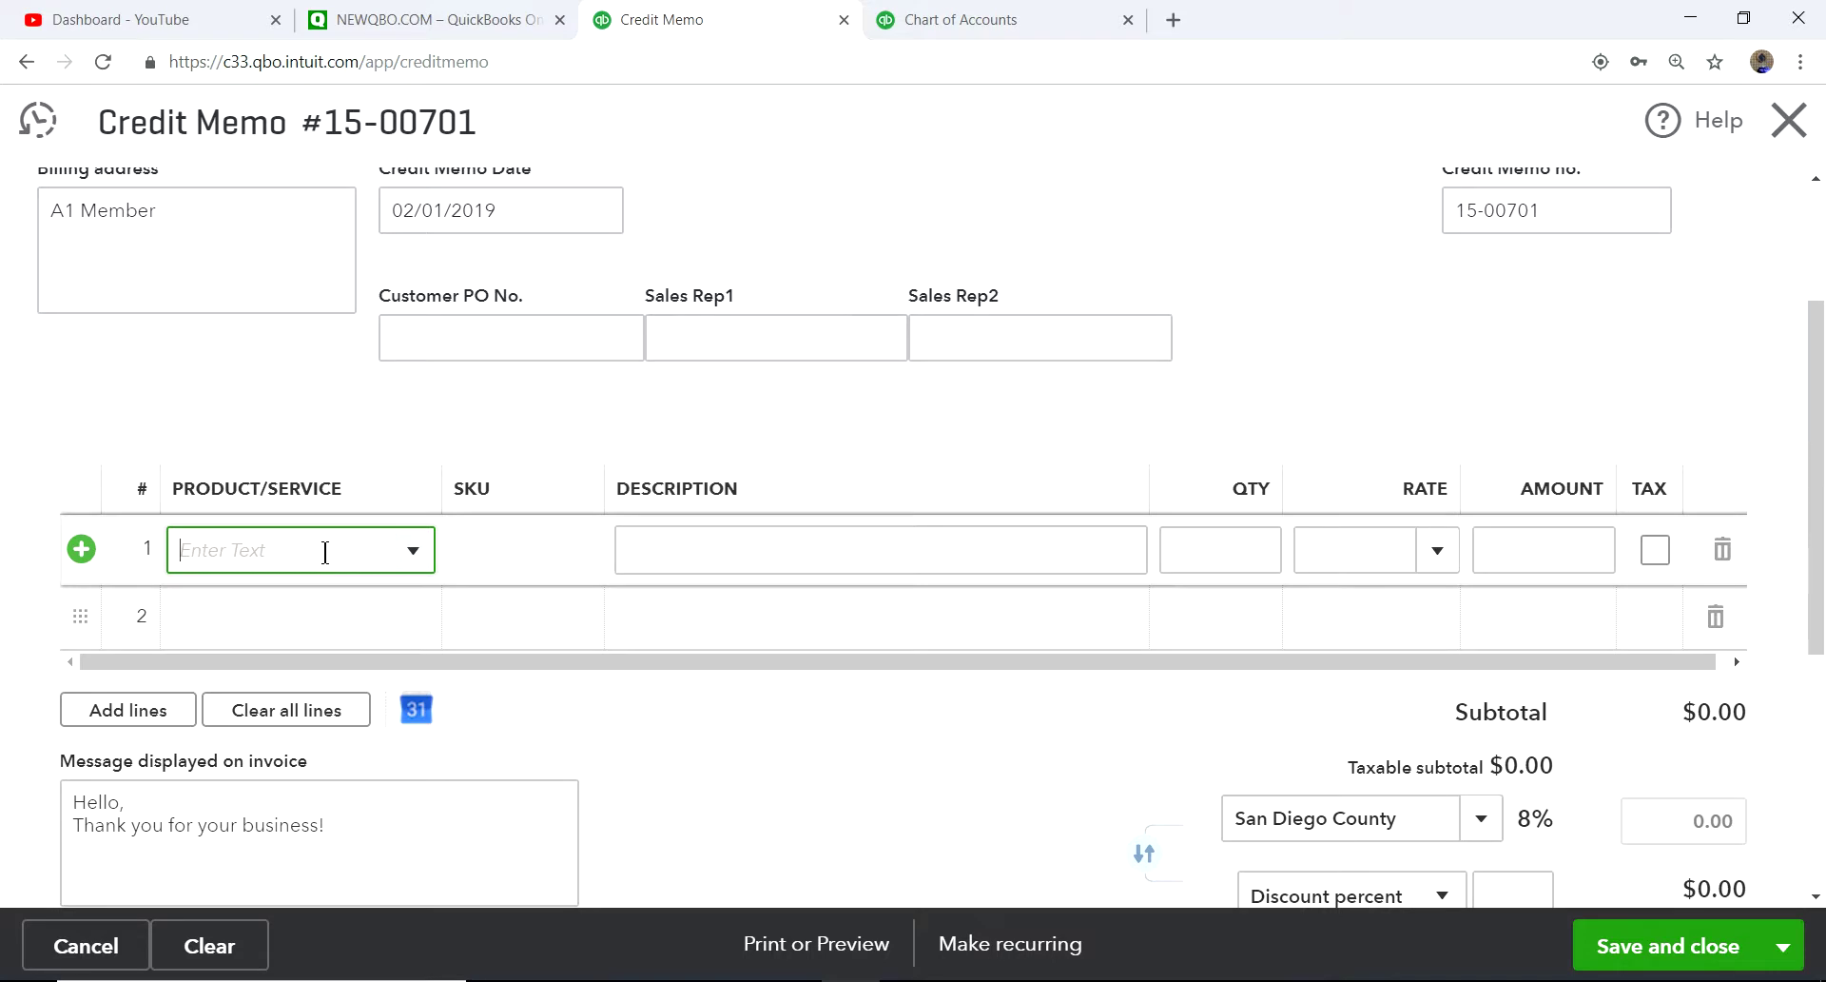
pyautogui.write('pro')
pyautogui.scroll(3, 473, 600)
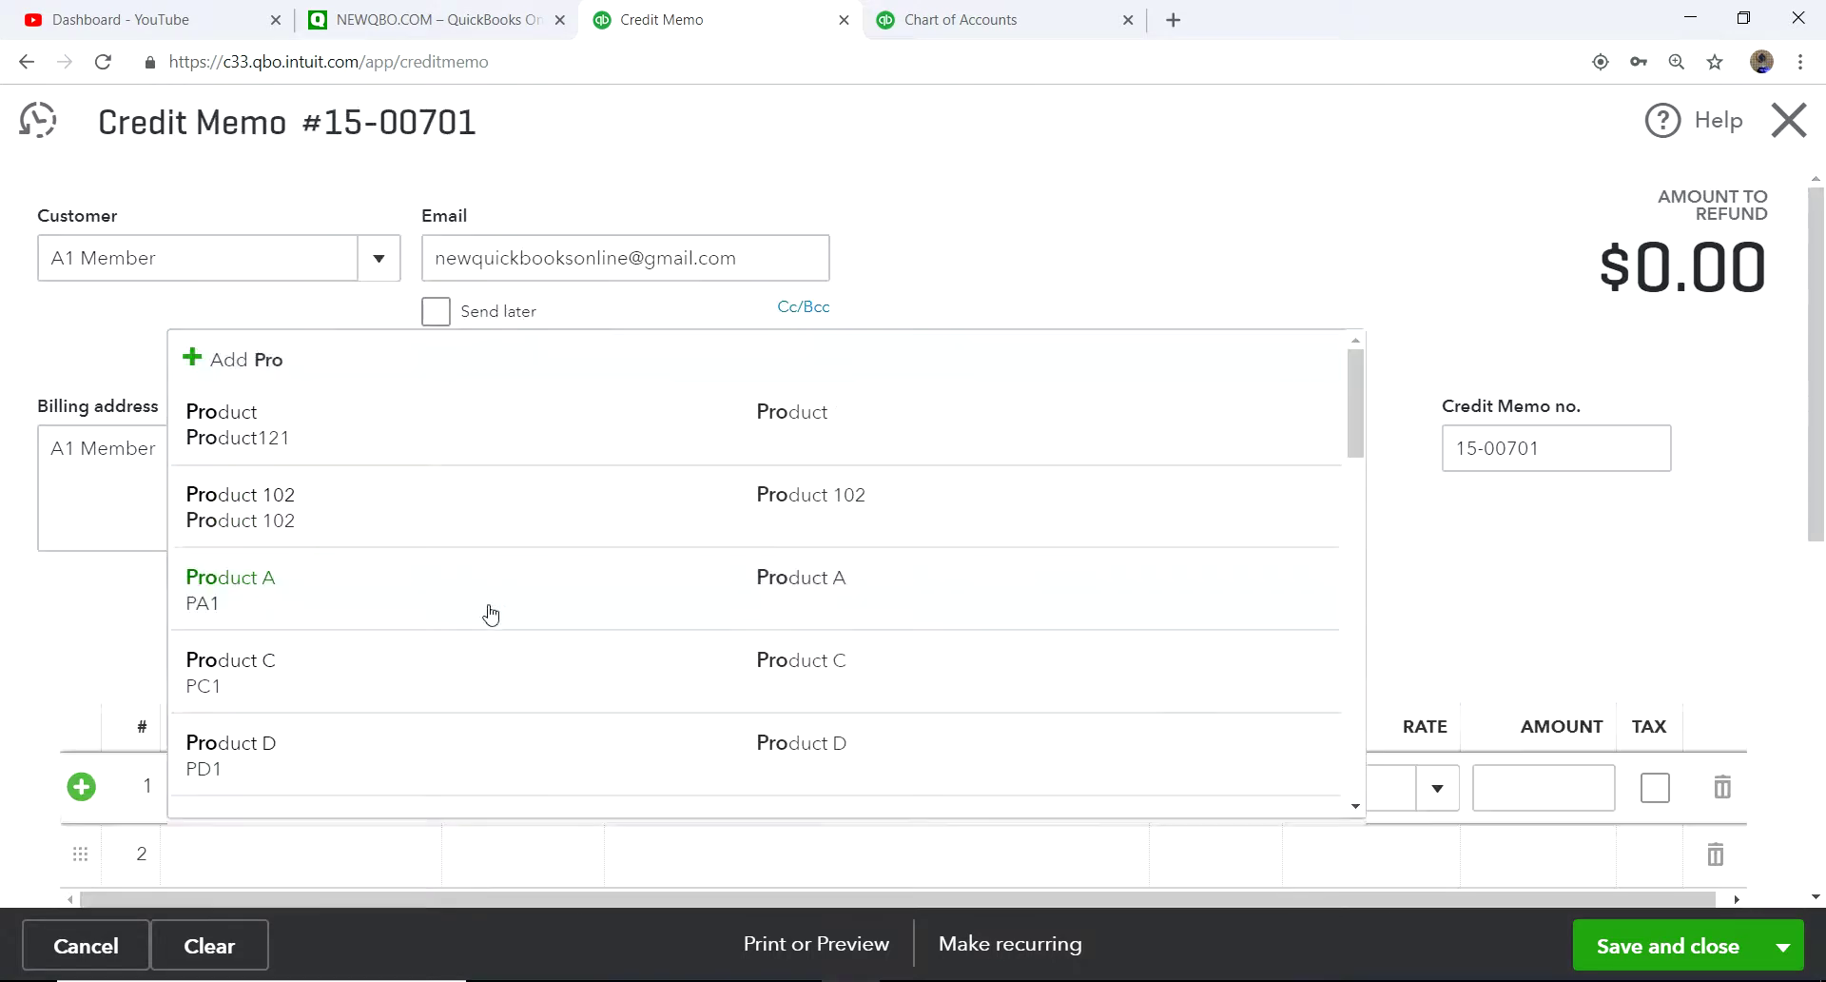
pyautogui.scroll(-2, 685, 681)
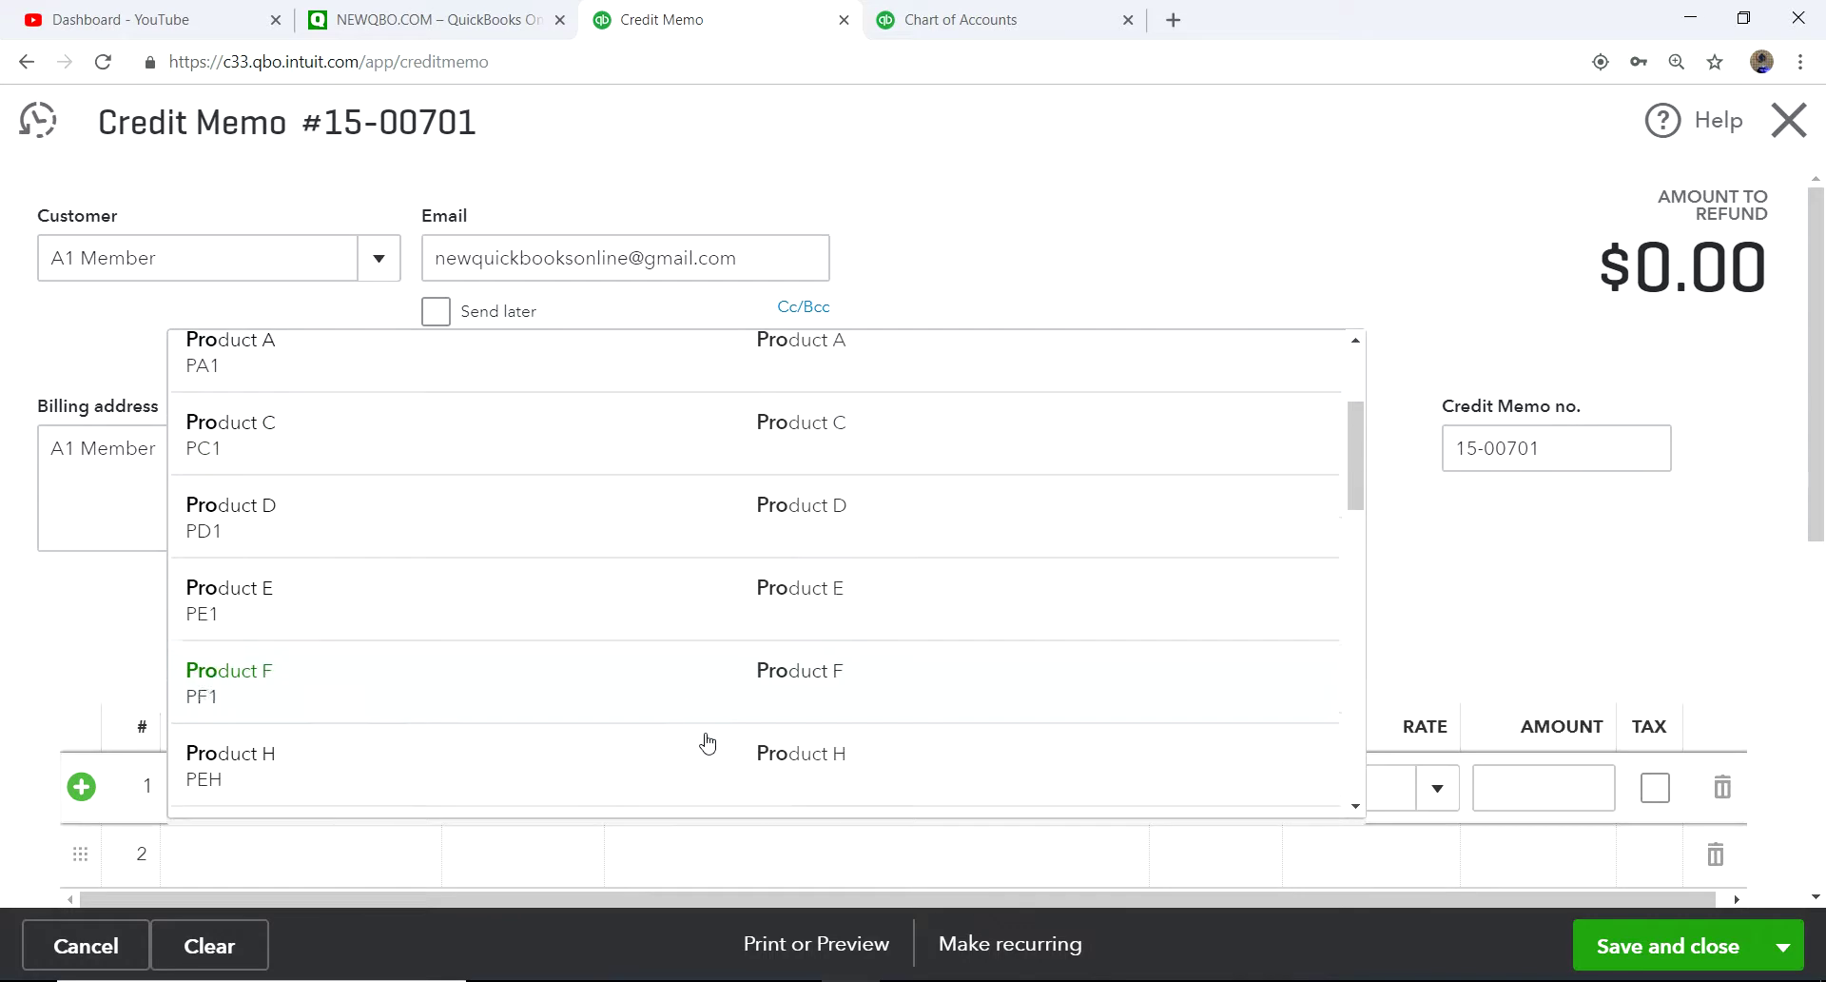
pyautogui.click(1439, 318)
# Step: Set the first credit memo line's product to the Payment Discount item
pyautogui.click(273, 790)
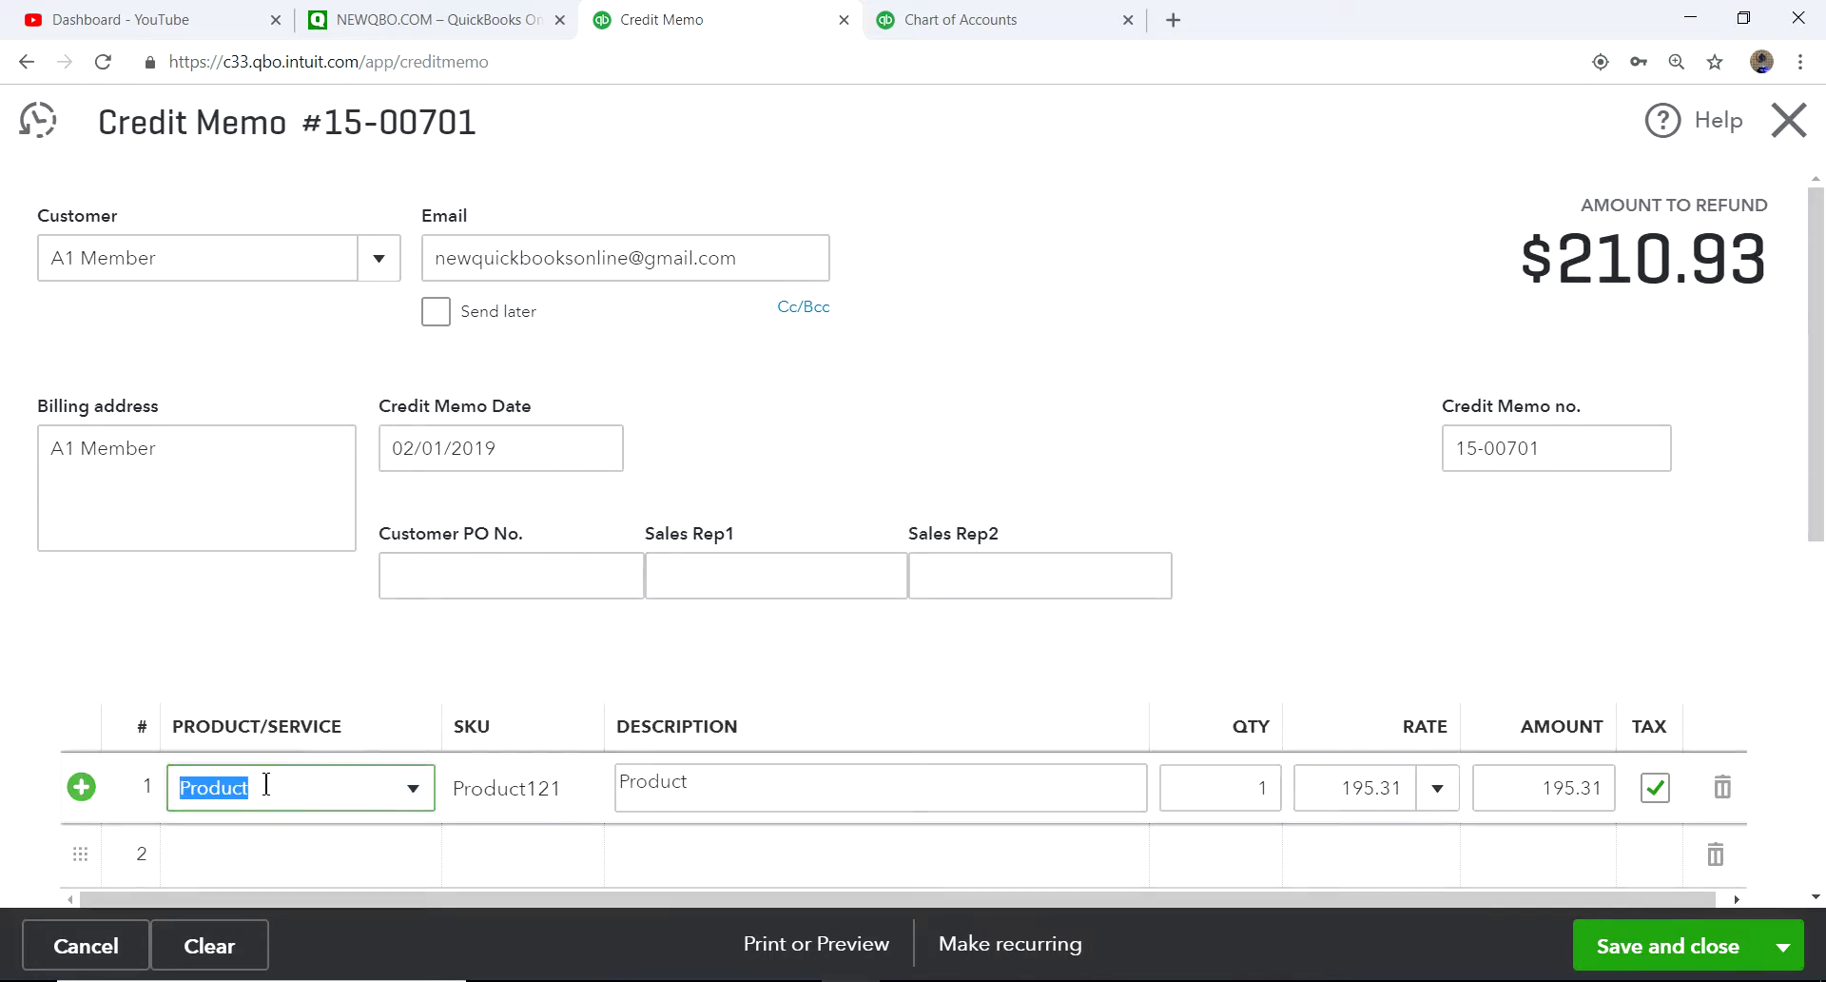
pyautogui.press('BackSpace')
pyautogui.write('dis')
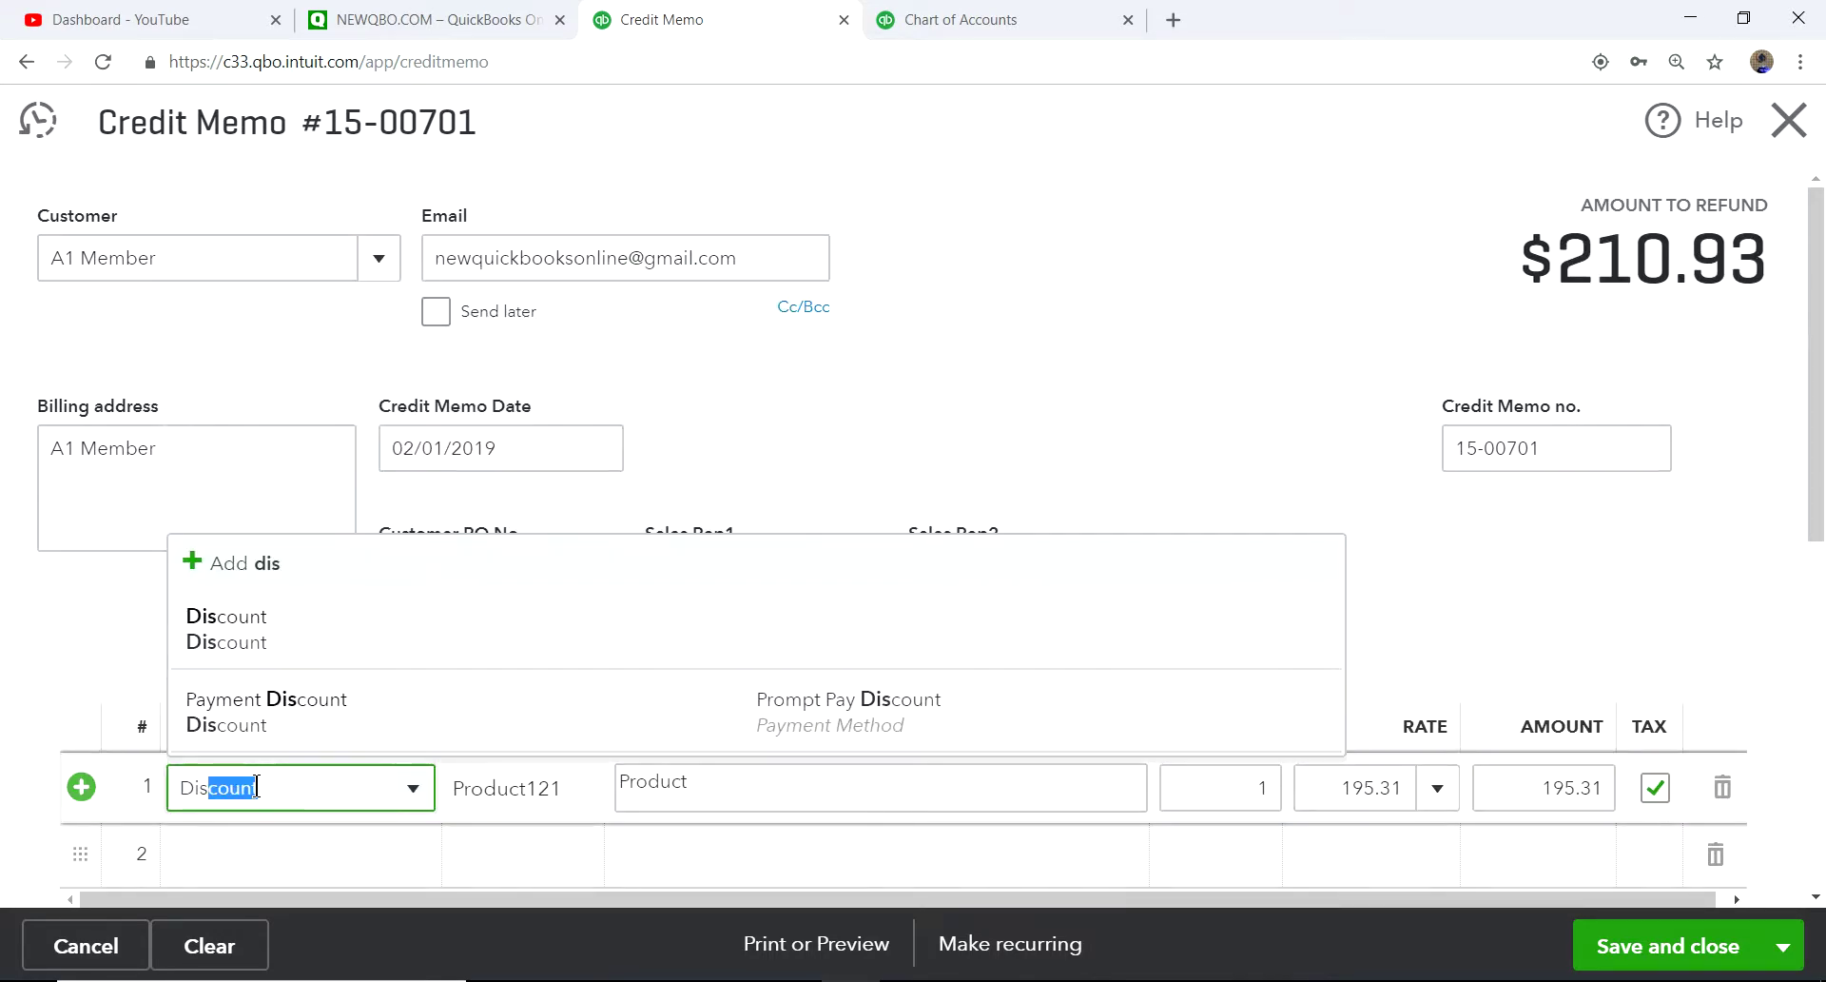
pyautogui.click(254, 728)
# Step: Set the rate of the Payment Discount line to 6
pyautogui.scroll(-2, 1355, 571)
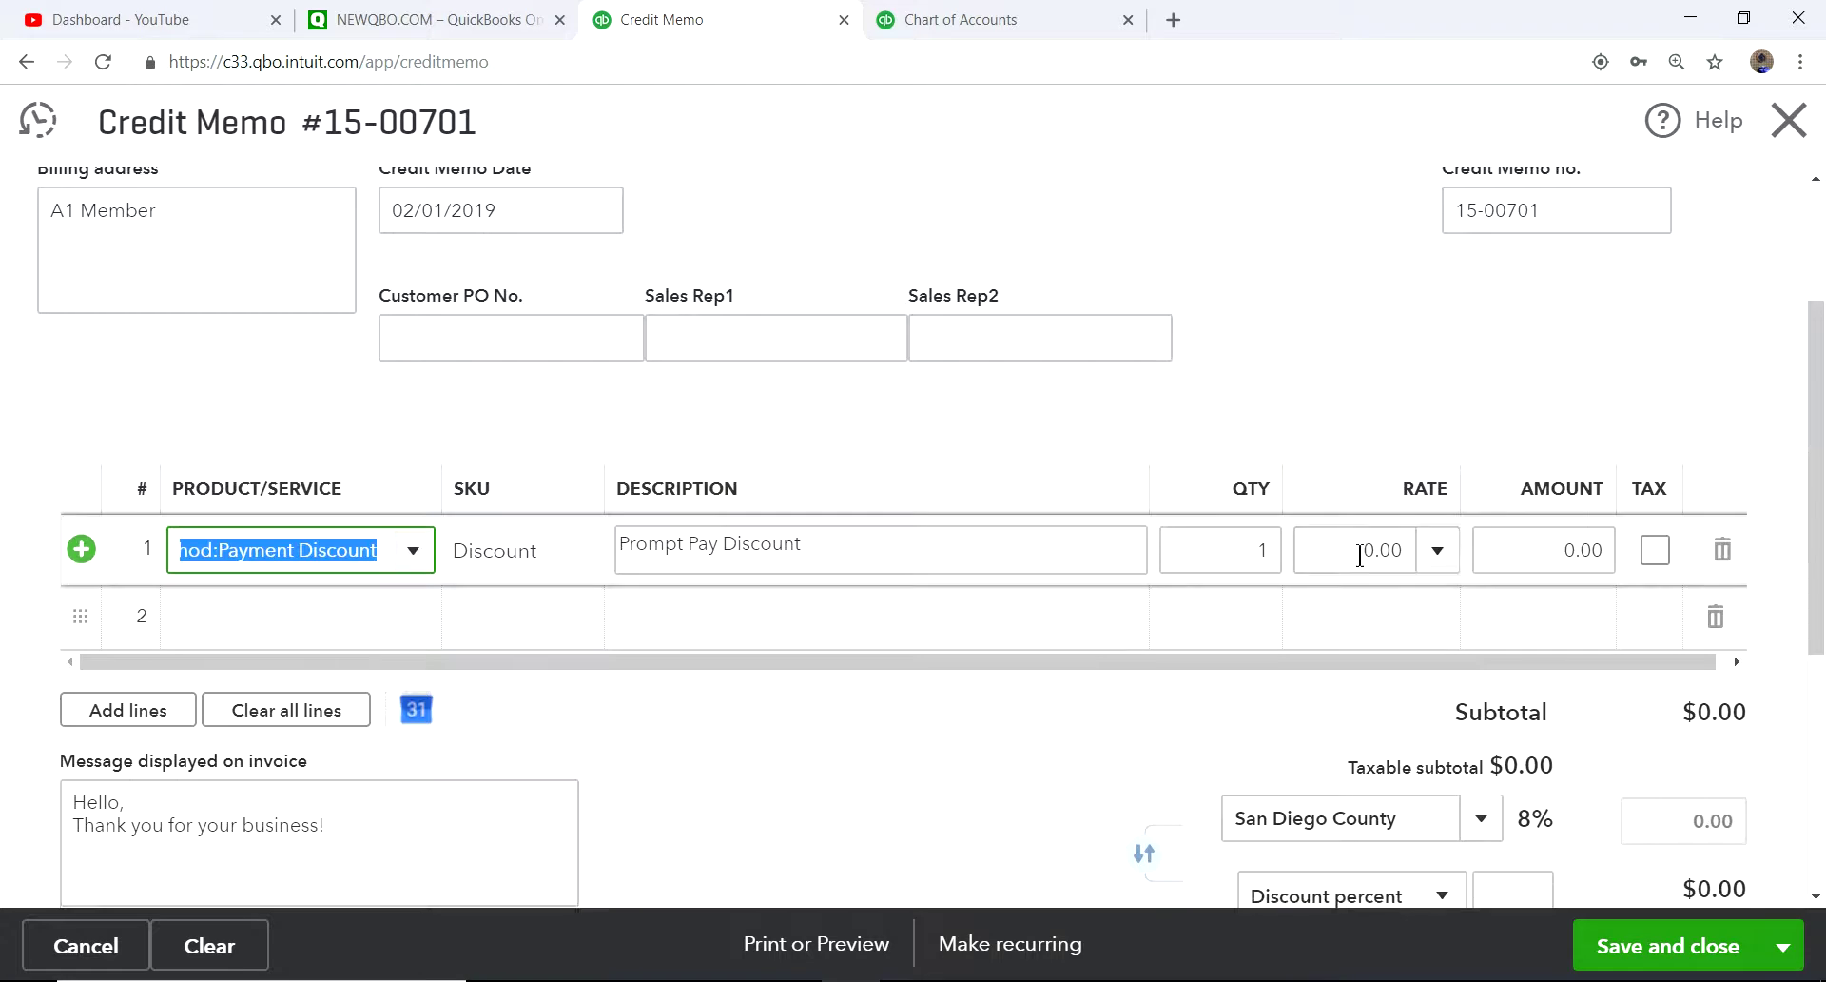
pyautogui.click(1360, 555)
pyautogui.doubleClick(1361, 556)
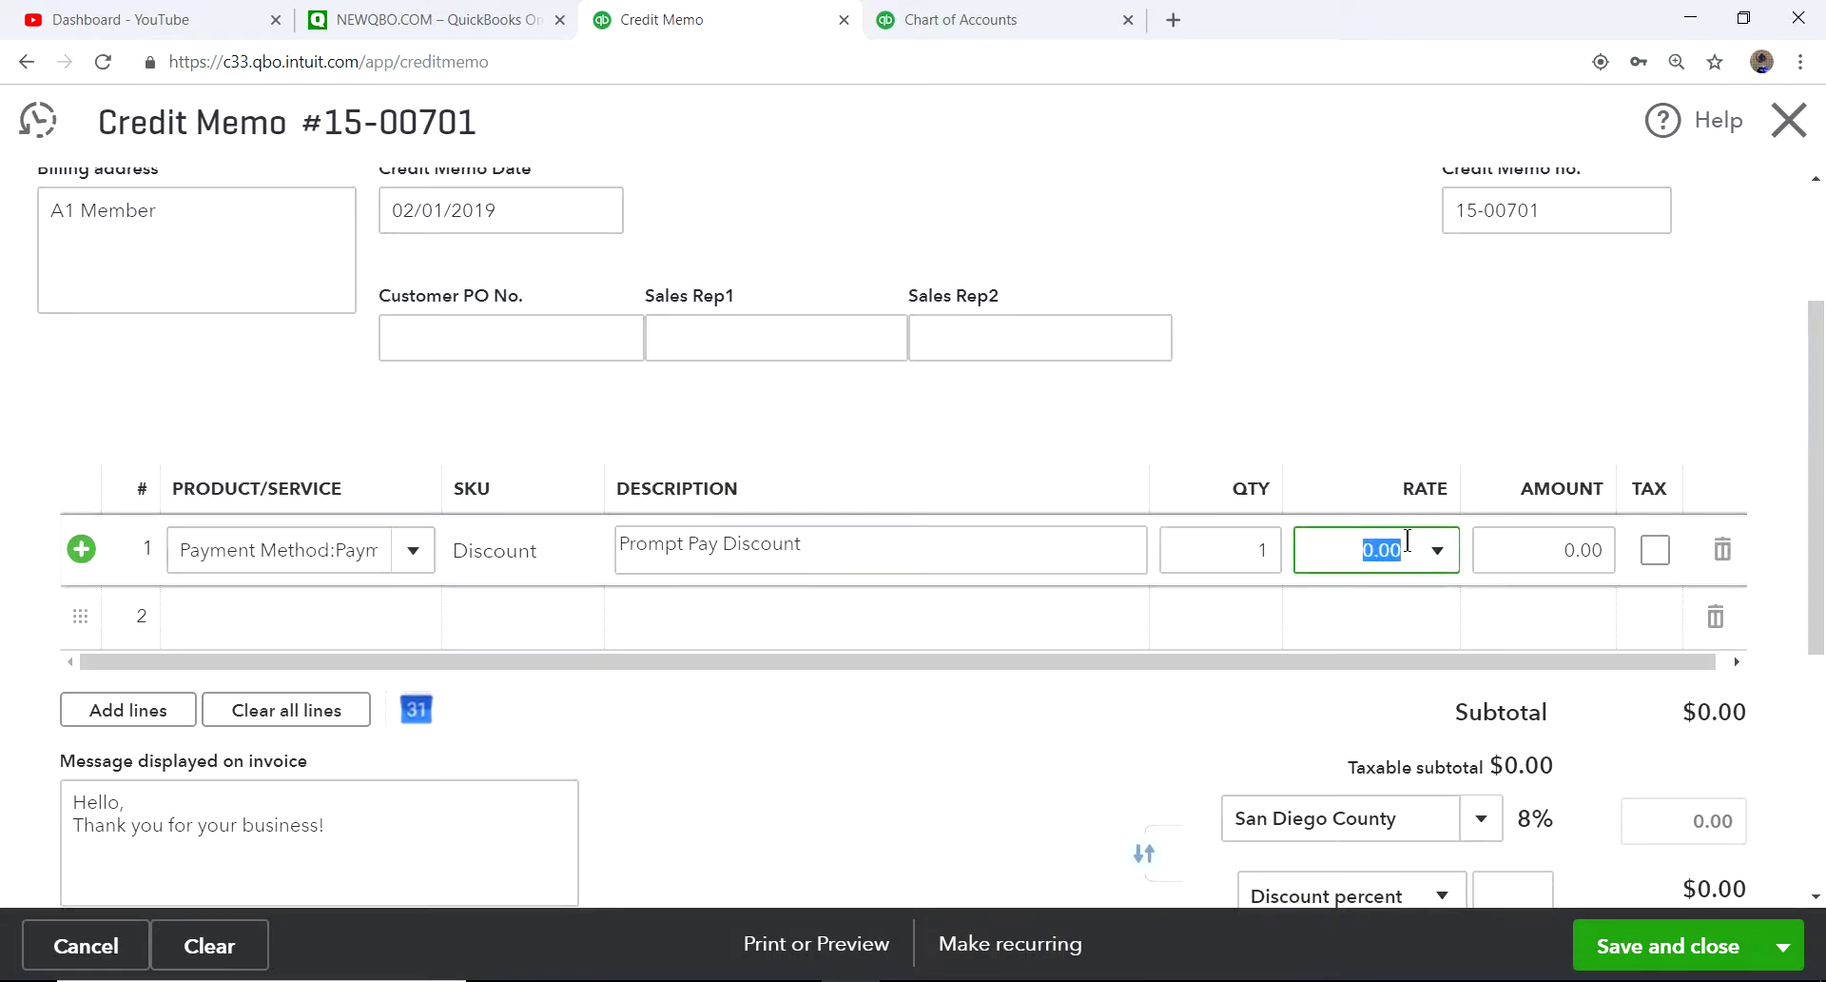
pyautogui.press('BackSpace')
pyautogui.click(1407, 540)
pyautogui.write('6')
pyautogui.press('Tab')
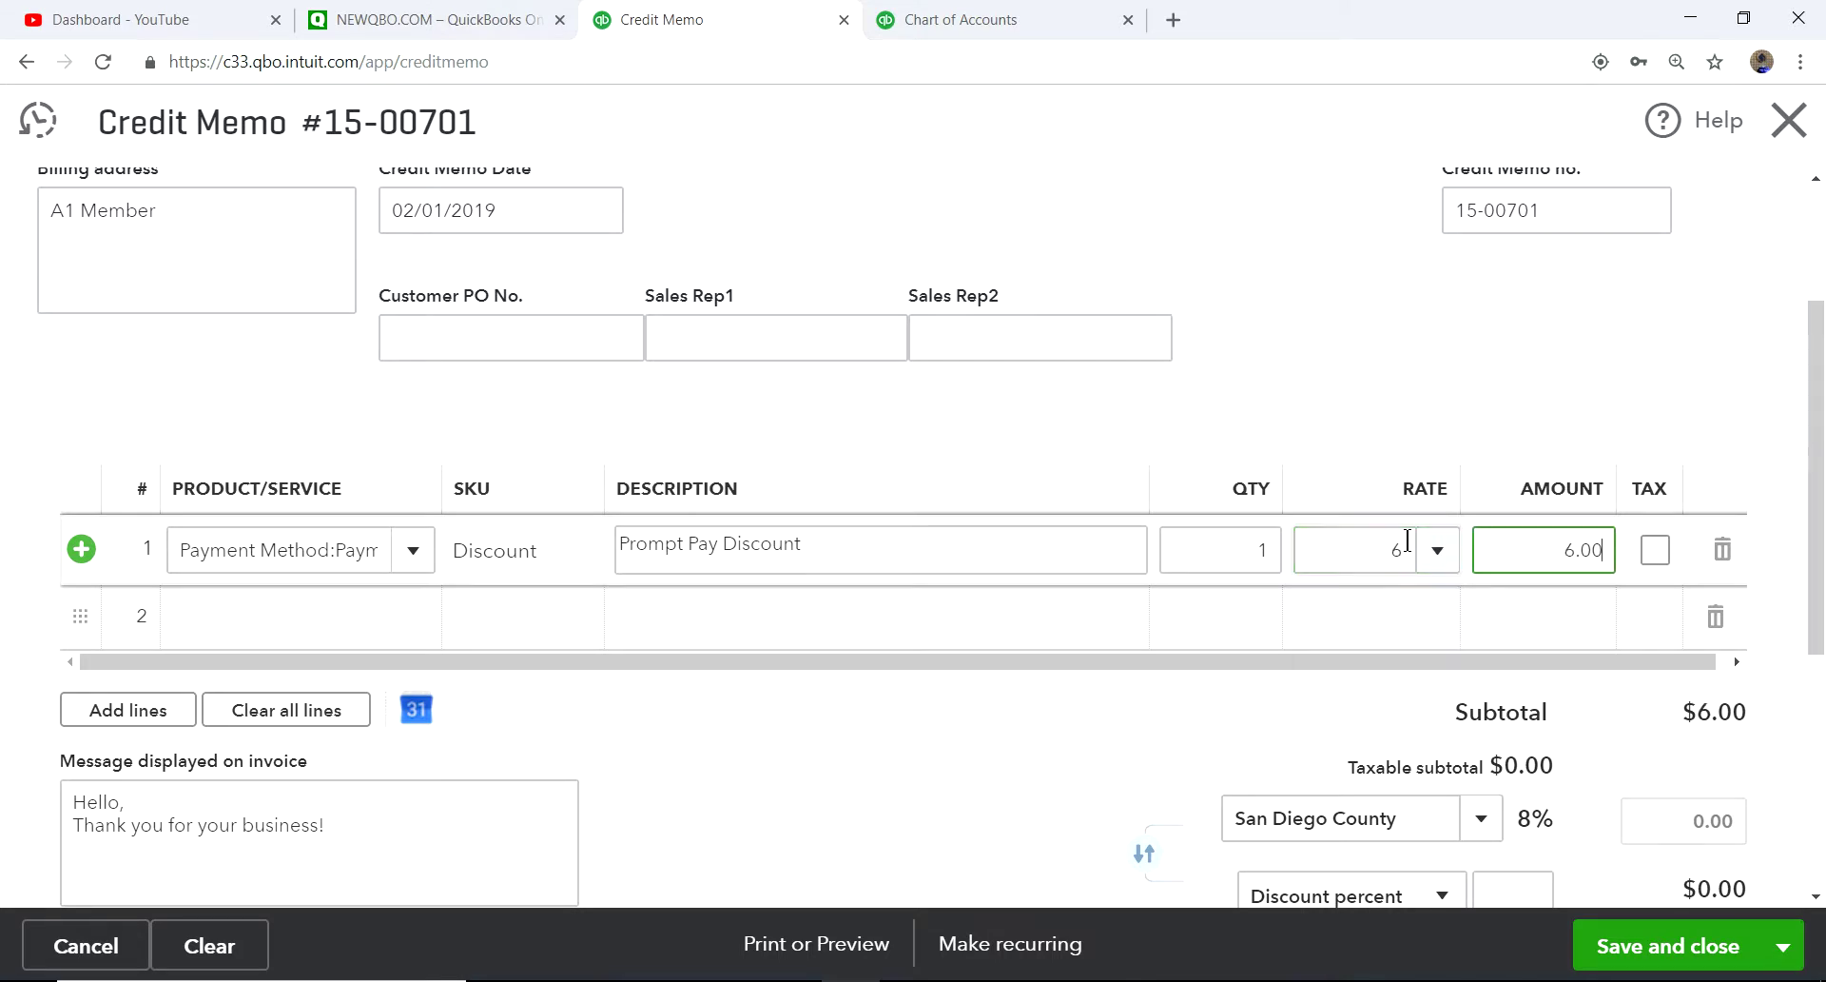
pyautogui.click(963, 761)
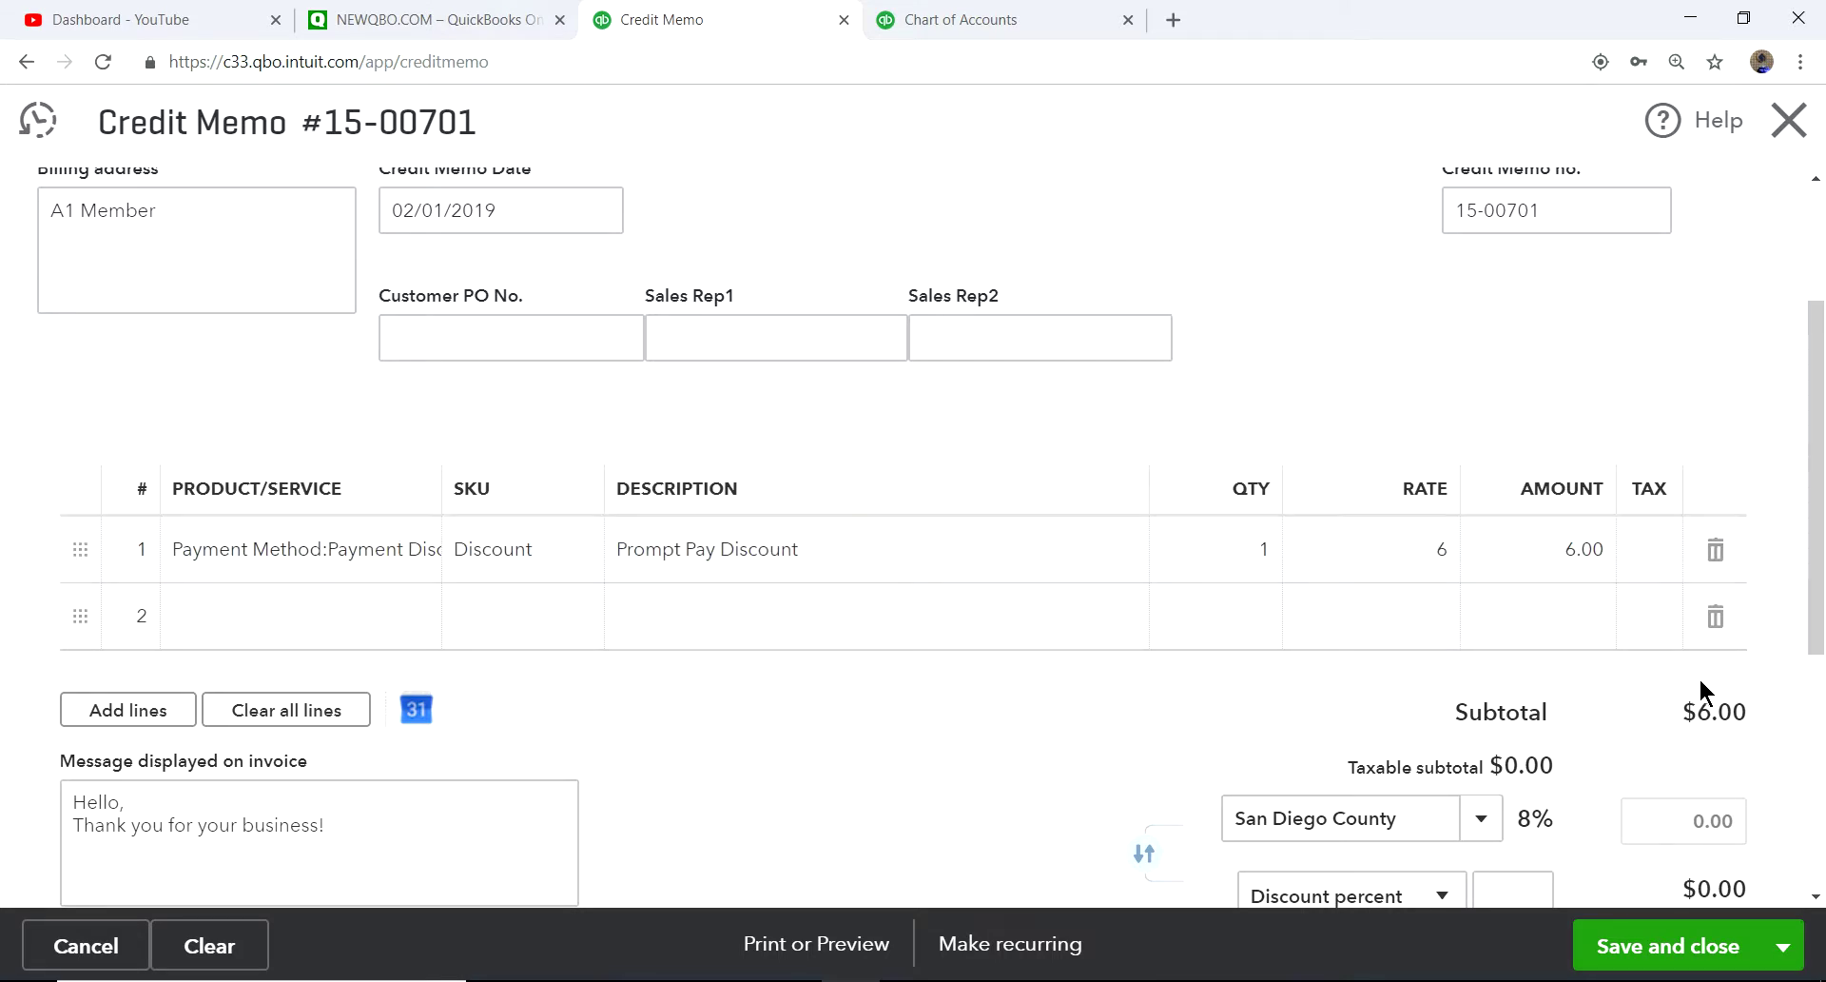
# Step: Enter the statement message "$6 prompt pay discount taken on invoice #" and save and close the credit memo
pyautogui.moveTo(1812, 545); pyautogui.dragTo(1196, 718)
pyautogui.scroll(-3, 1196, 718)
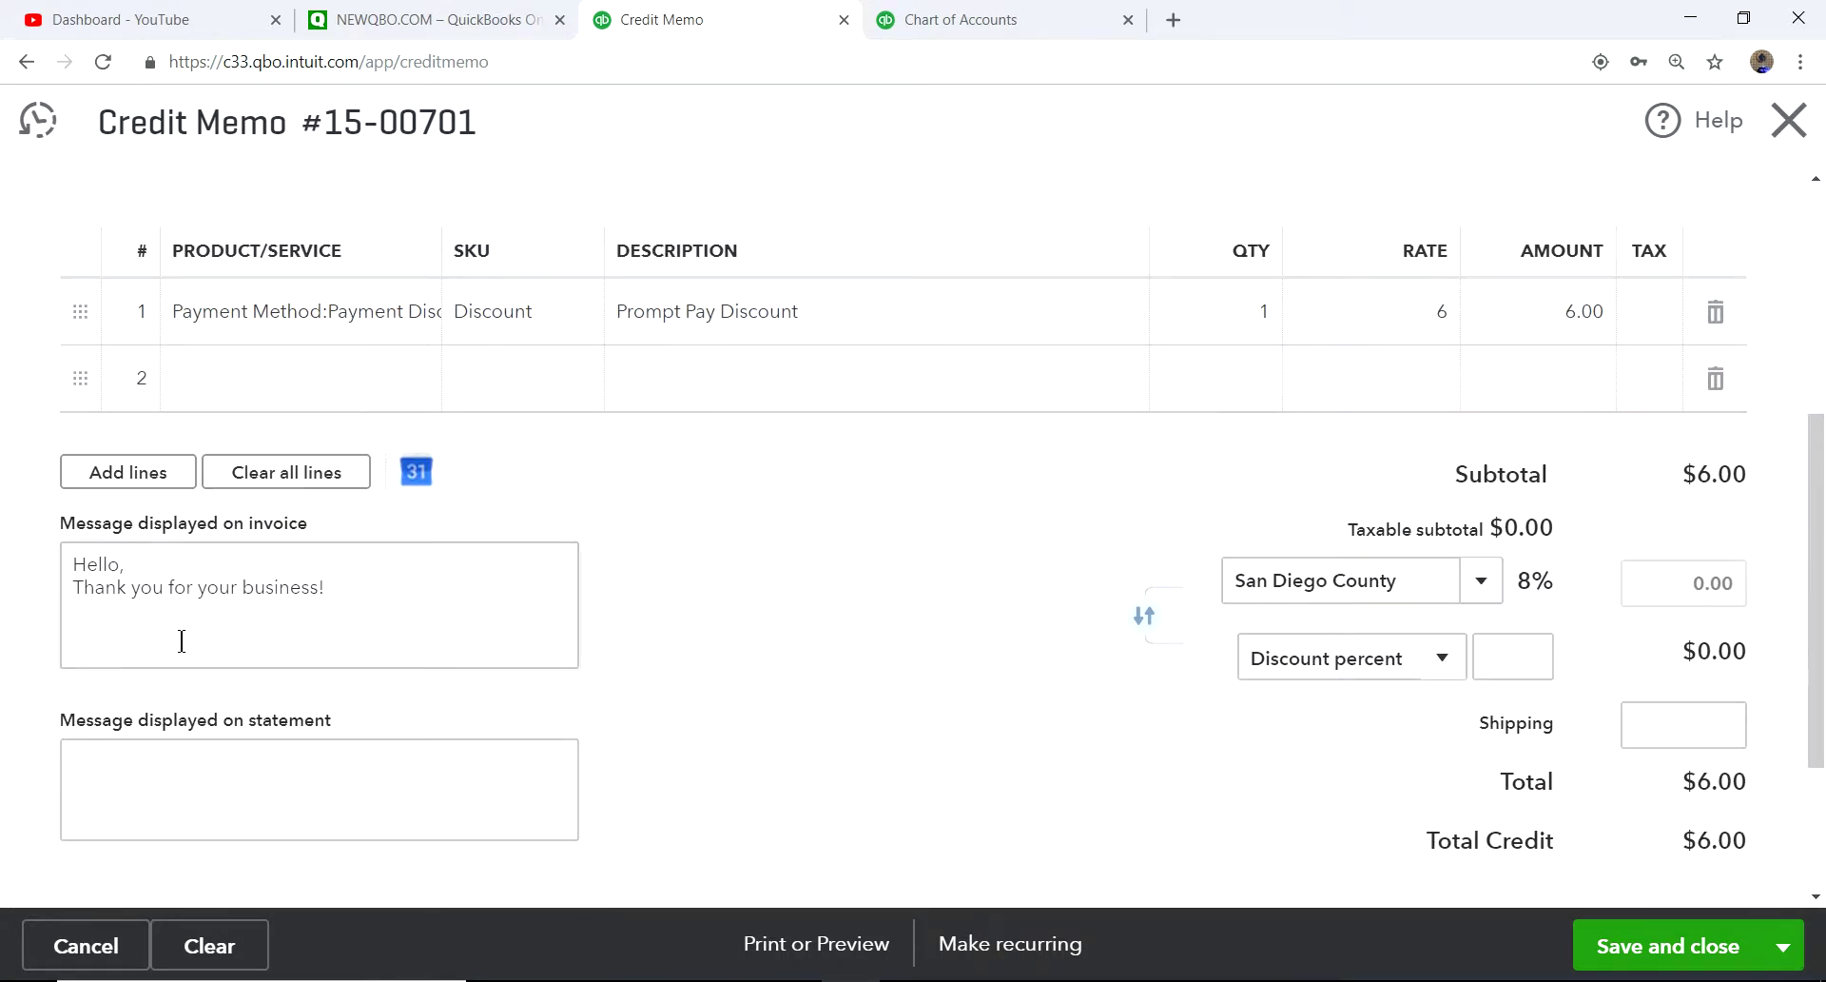
pyautogui.click(161, 780)
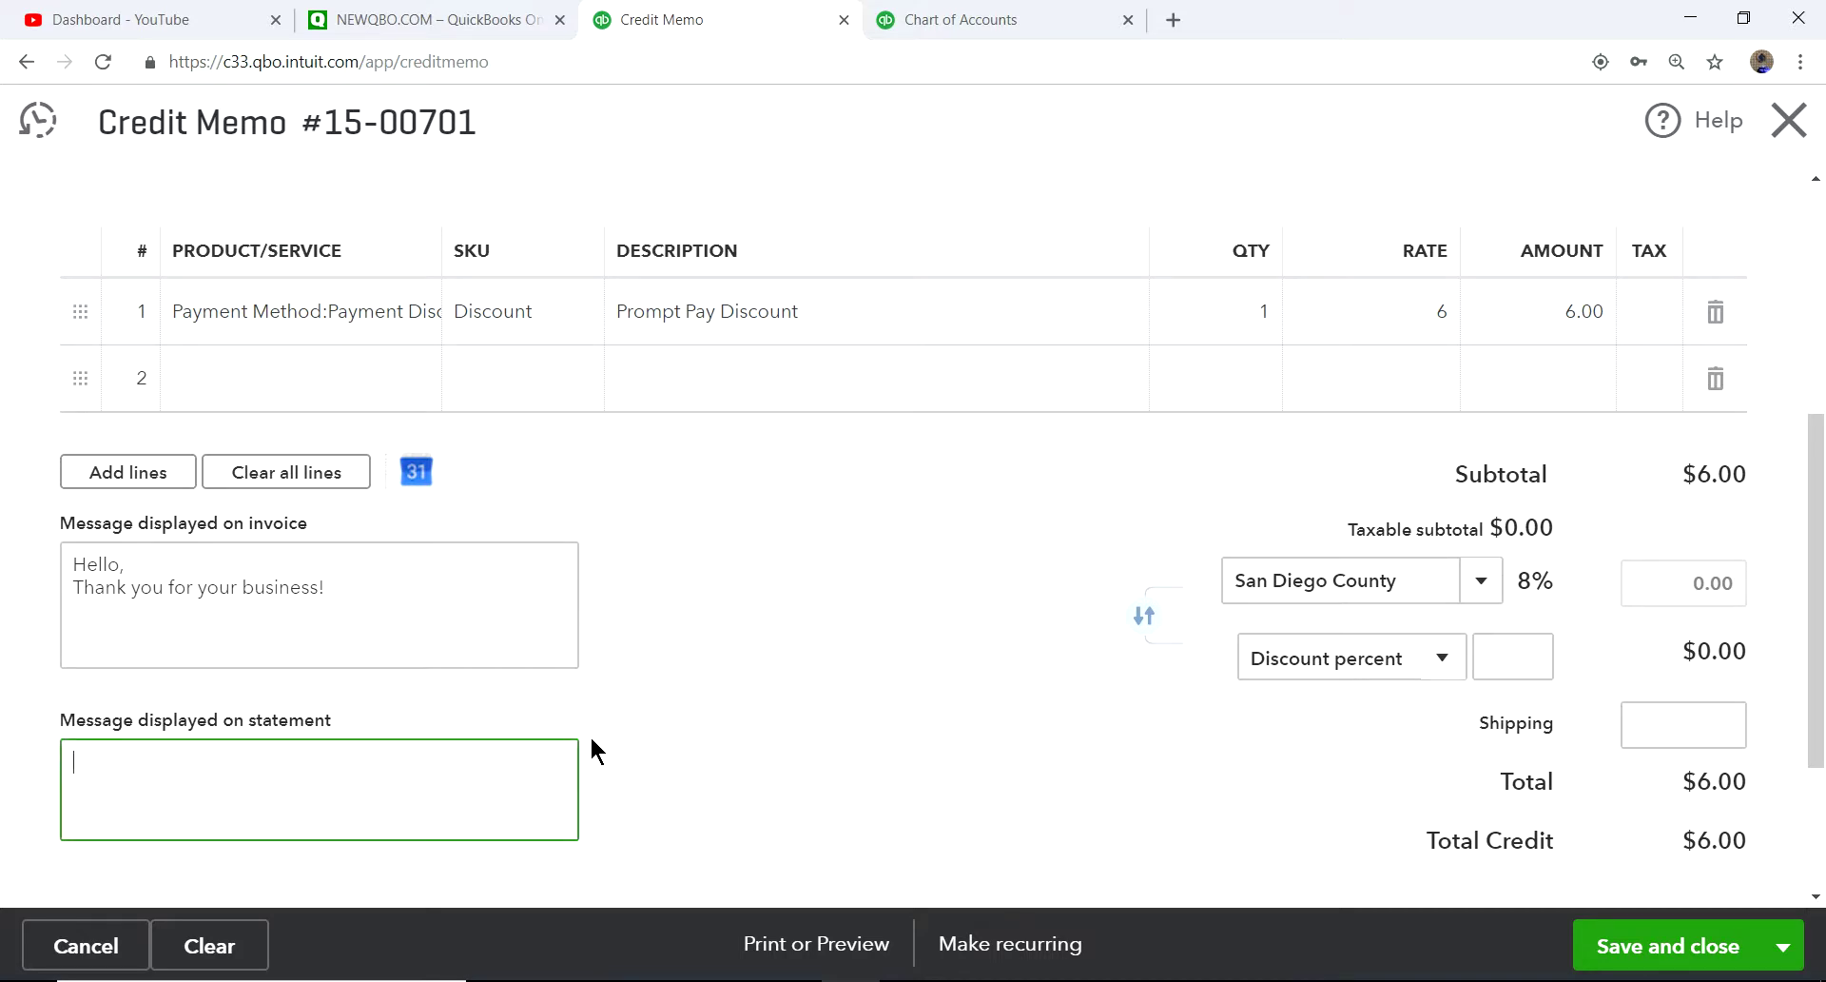
pyautogui.write('$6 prompt pay discount taken')
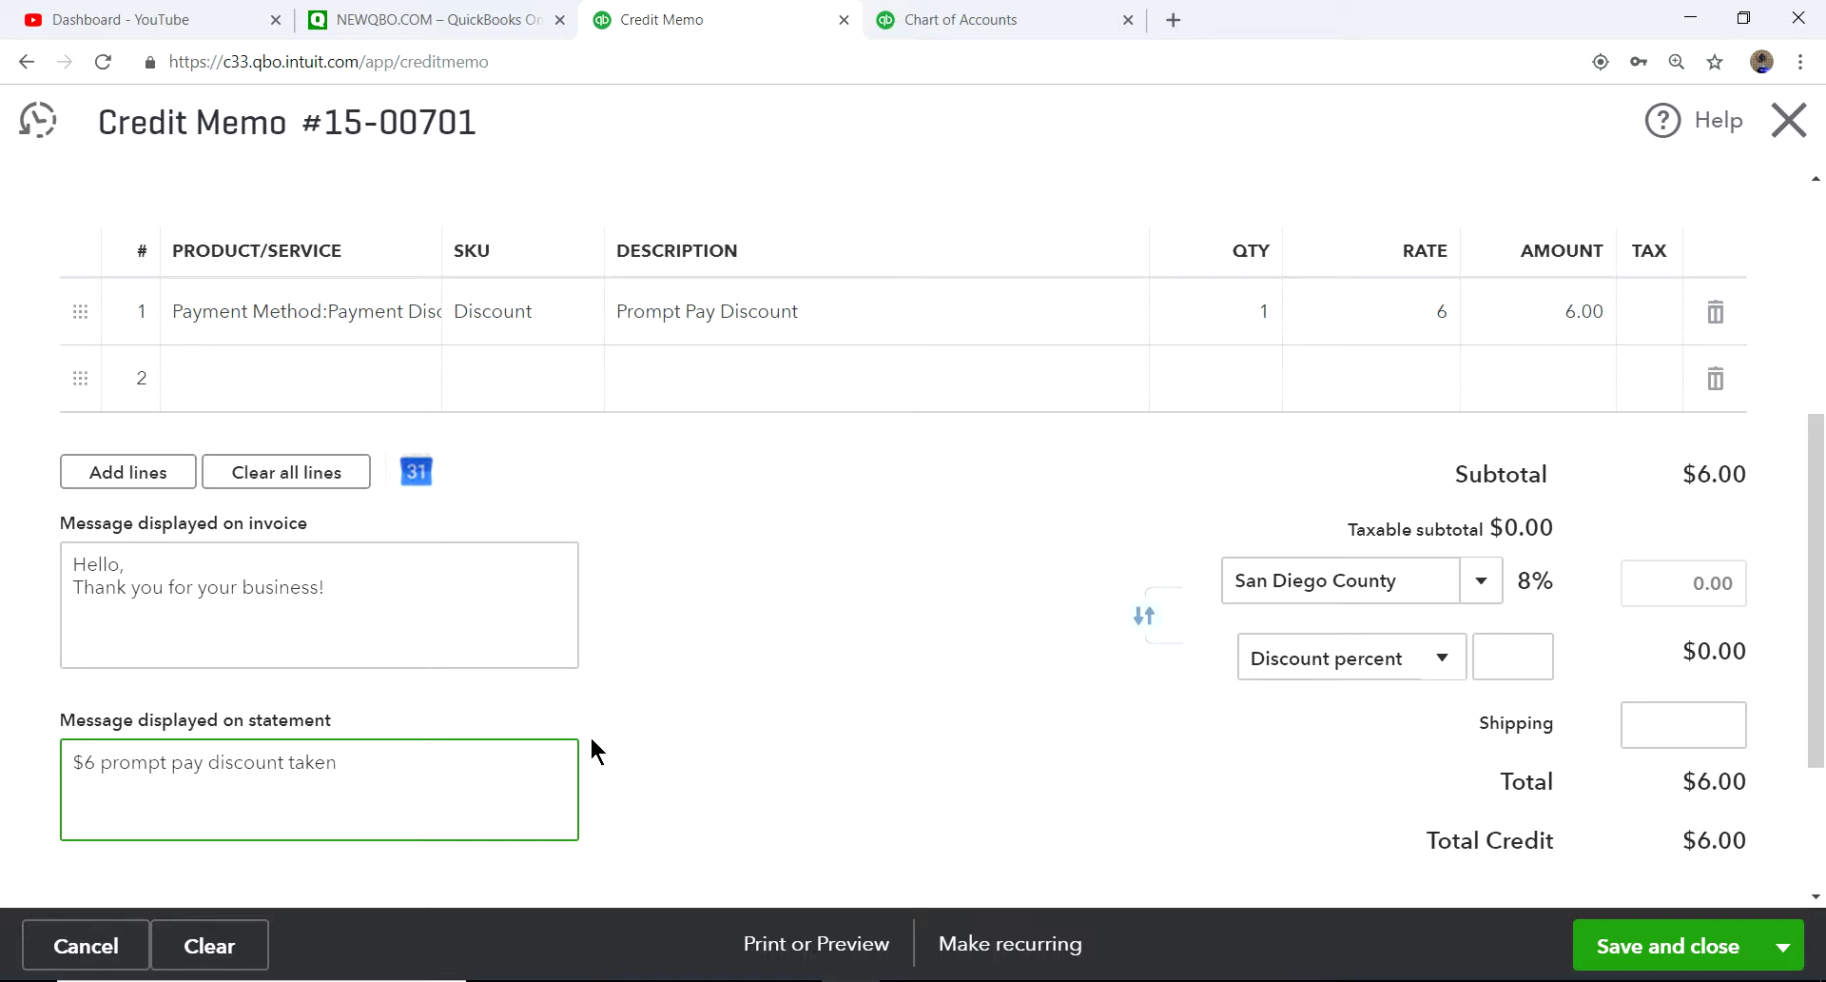
pyautogui.write(' on invoice')
pyautogui.write('#')
pyautogui.scroll(4, 997, 685)
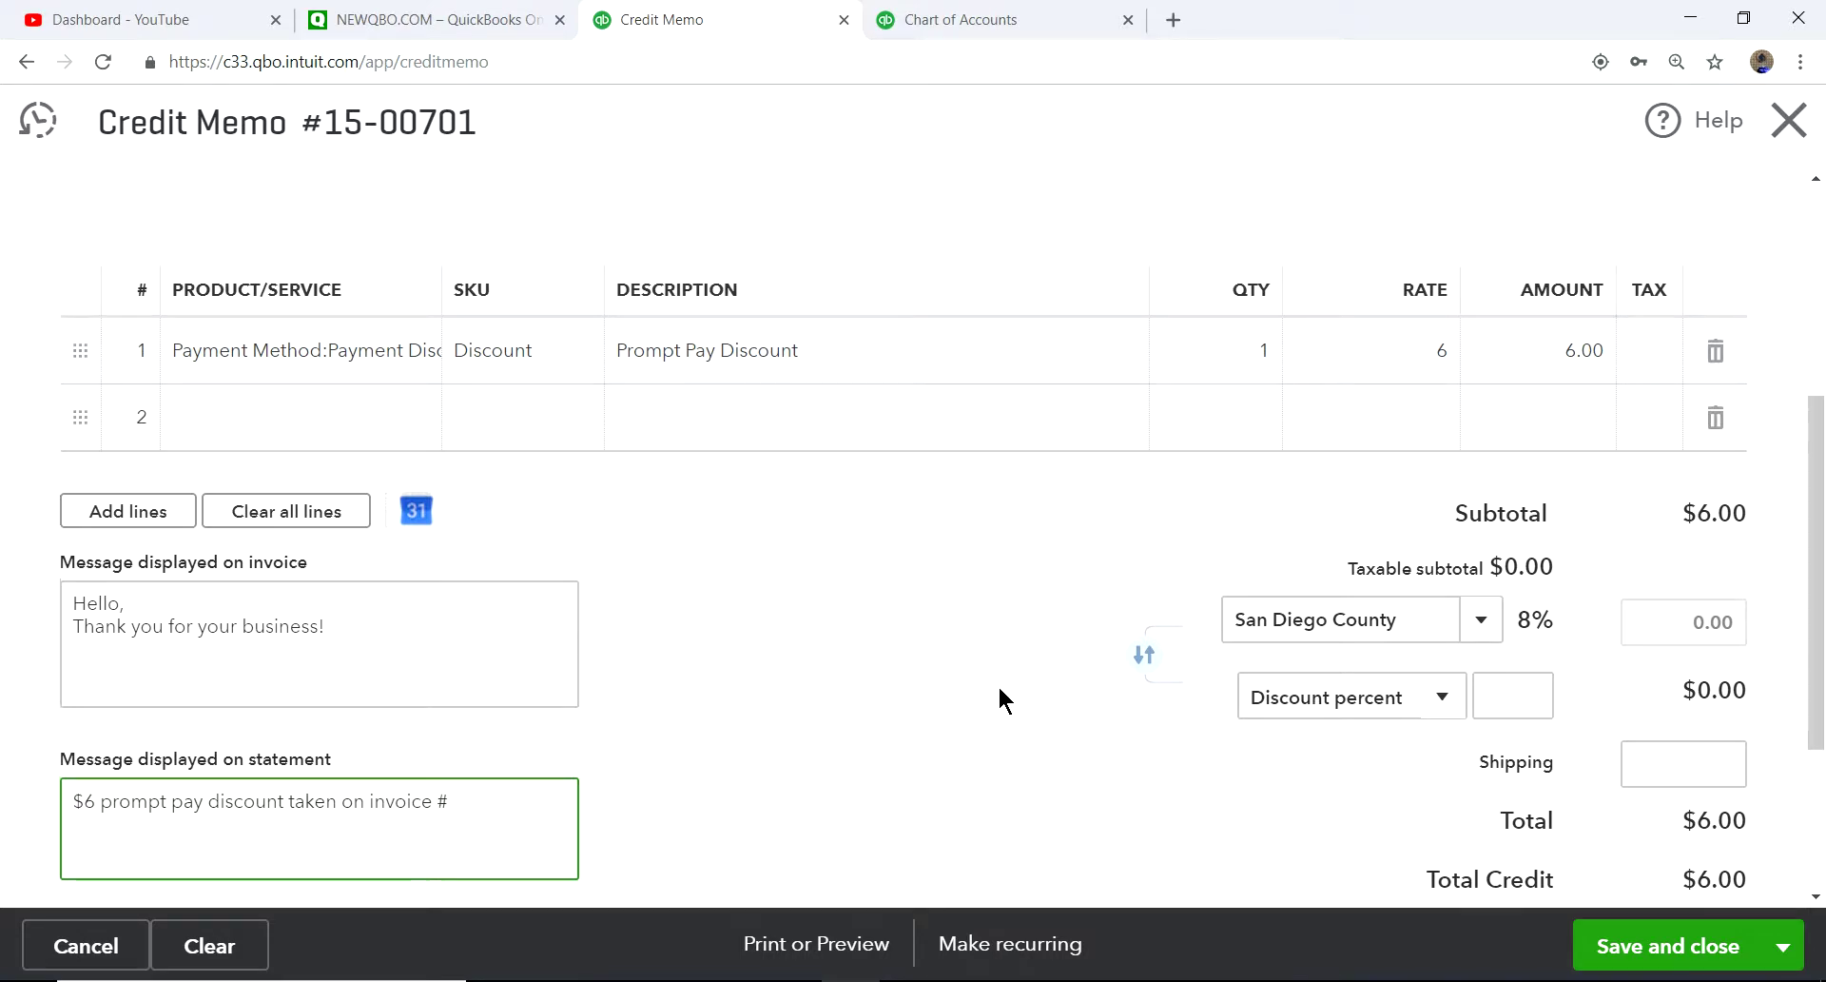
pyautogui.scroll(-4, 1295, 417)
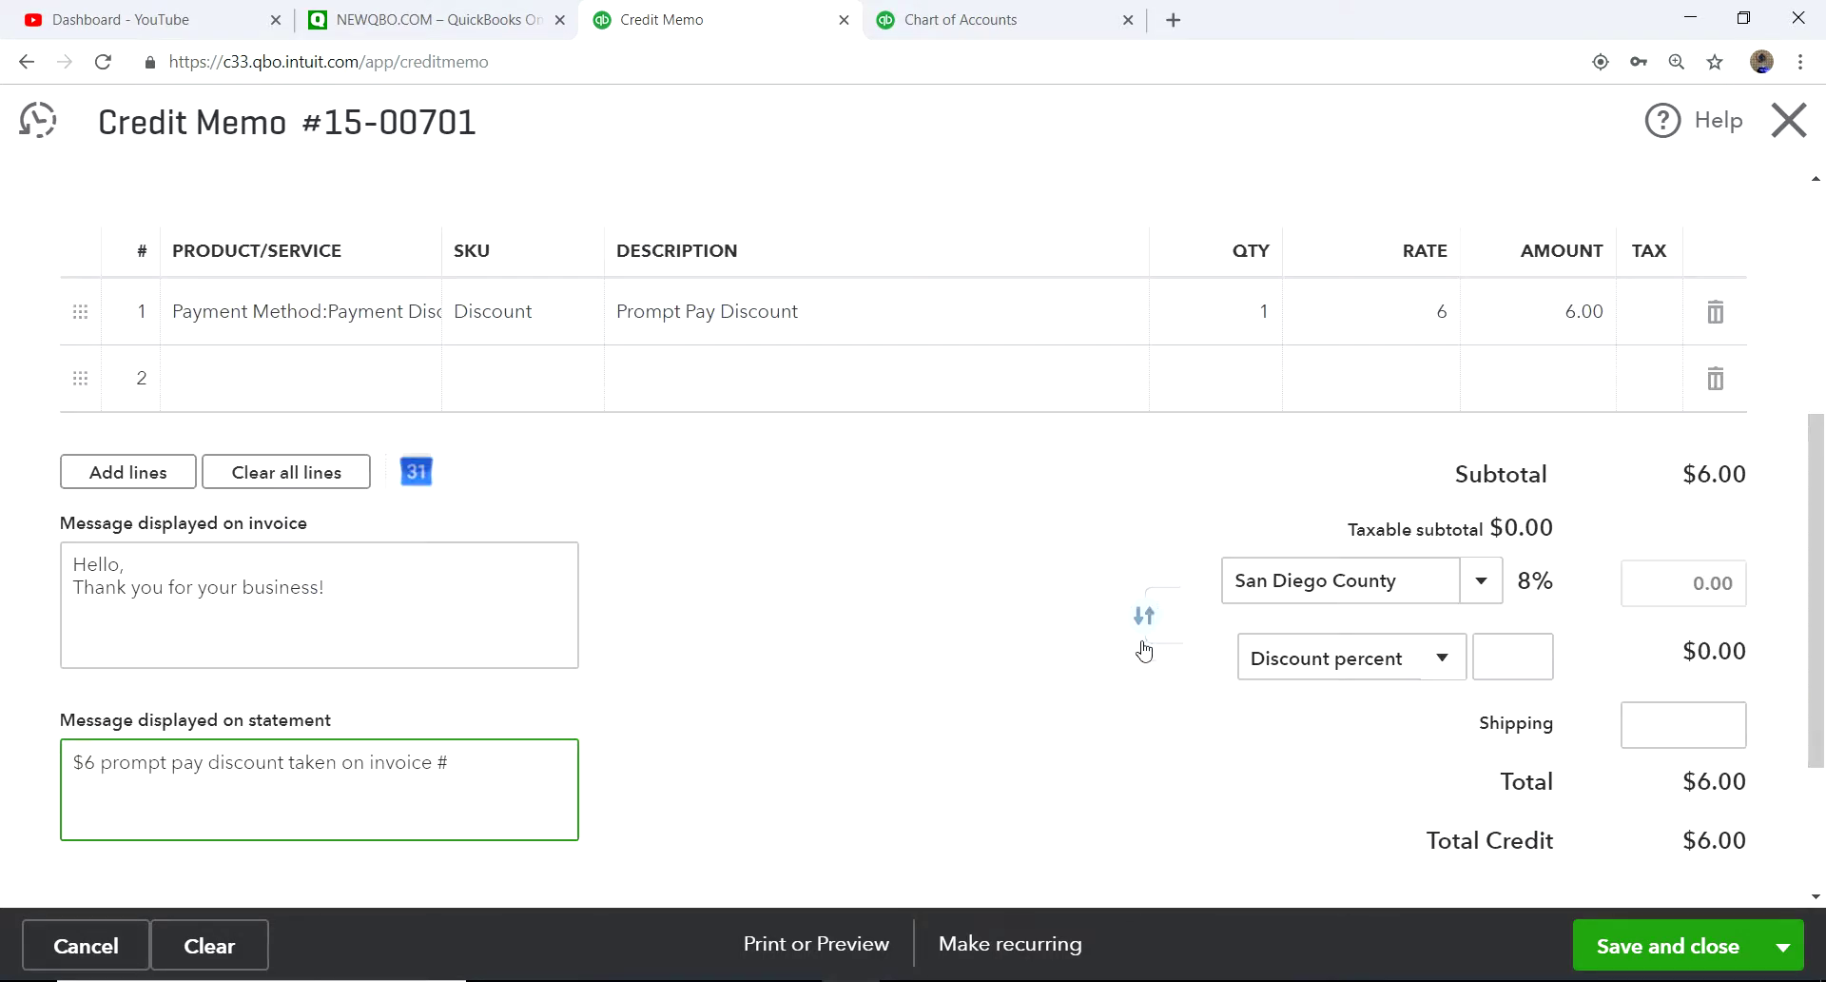
pyautogui.click(1674, 963)
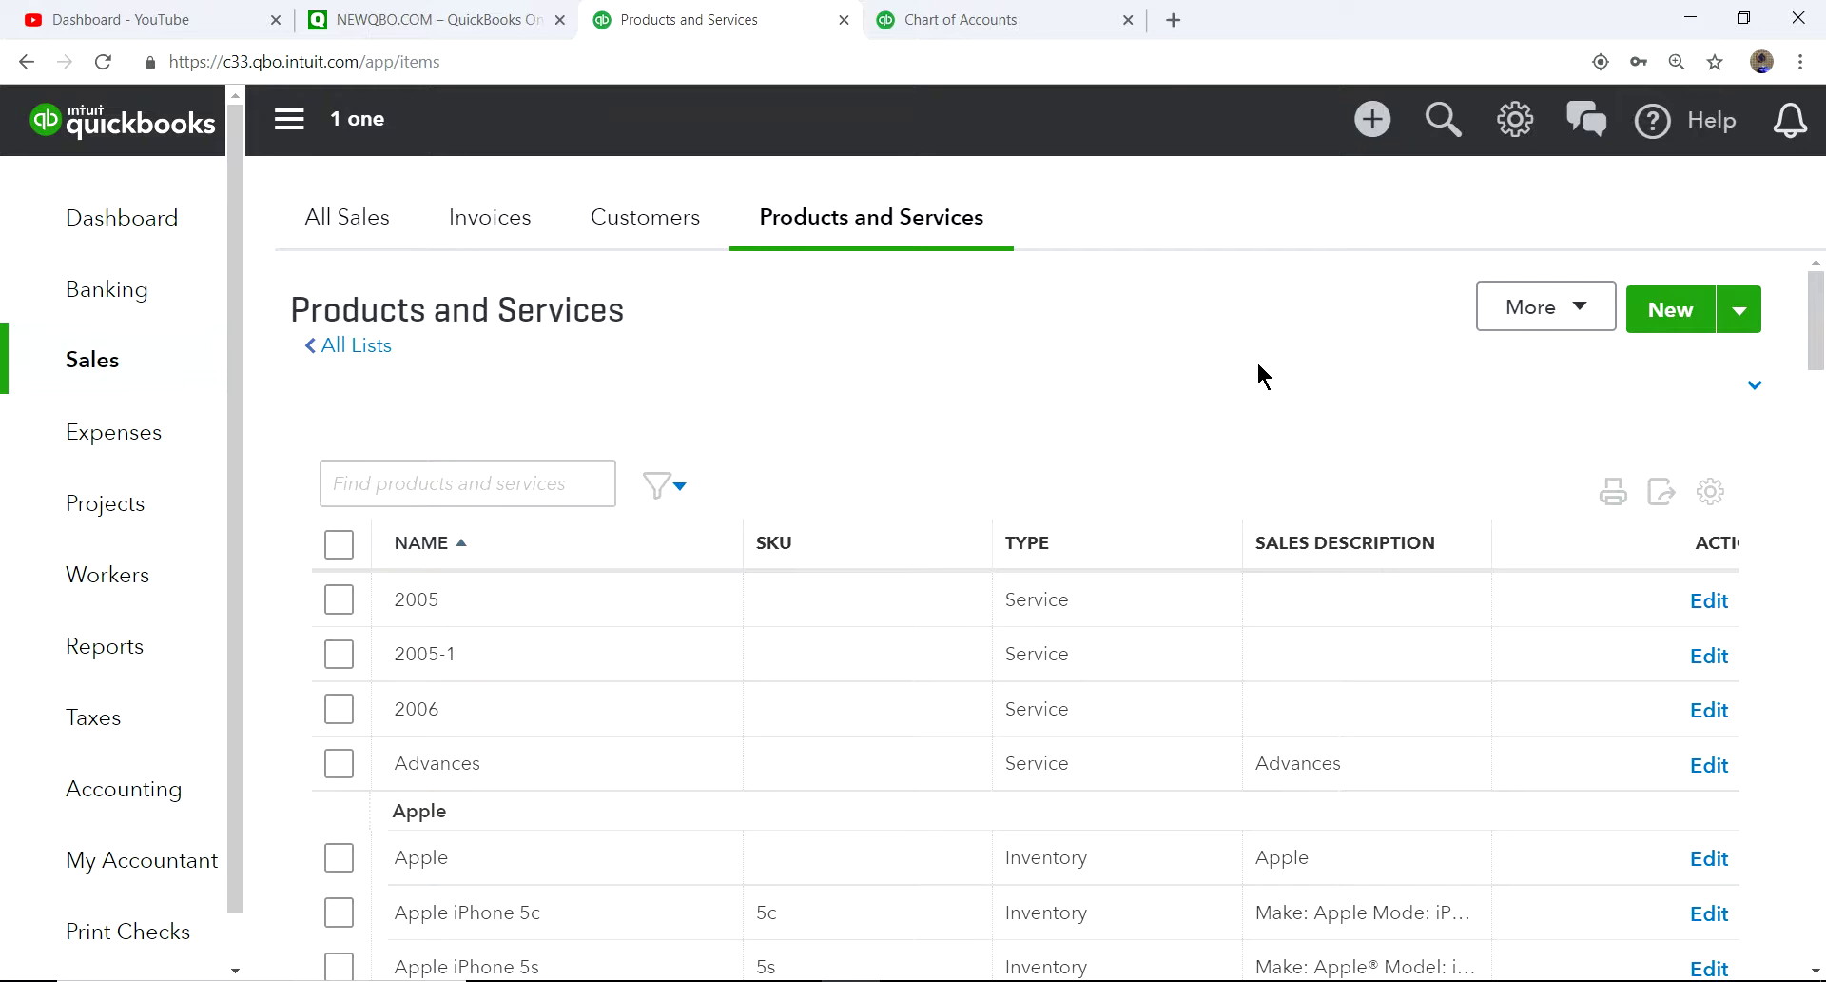
# Step: Start a new received payment and choose A1 Member as its customer
pyautogui.click(1372, 122)
pyautogui.click(438, 367)
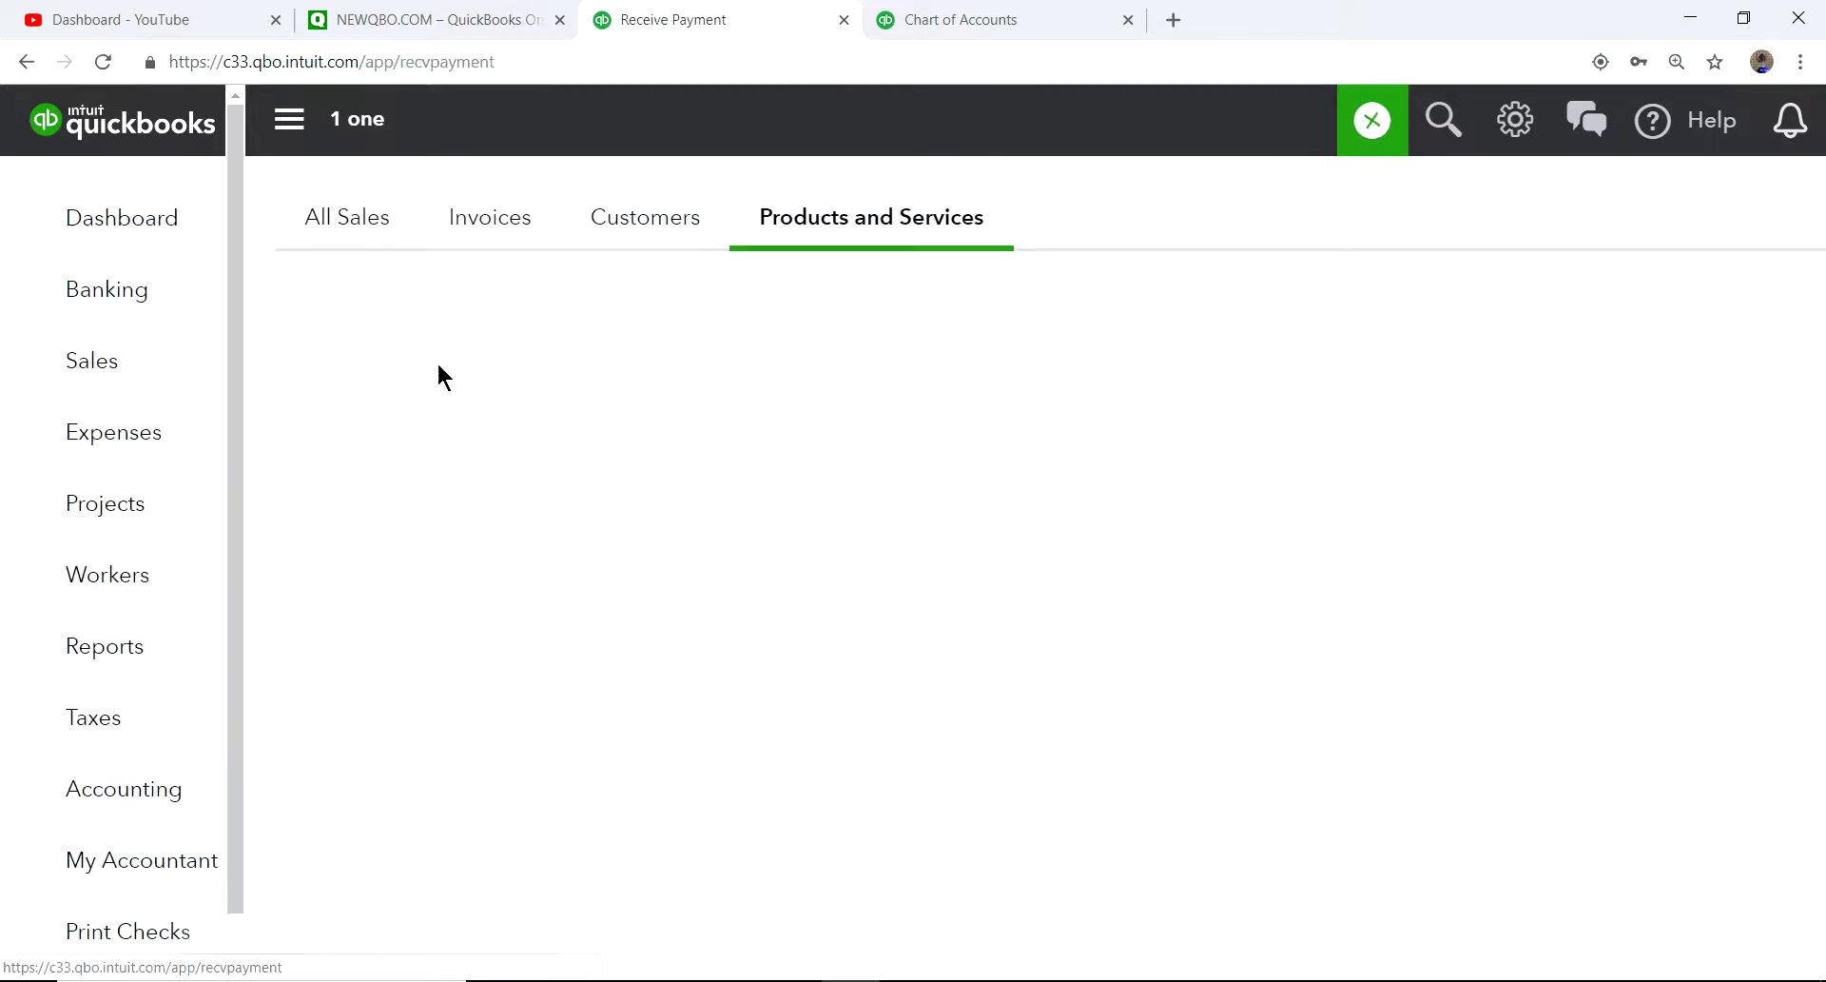
pyautogui.write('a1')
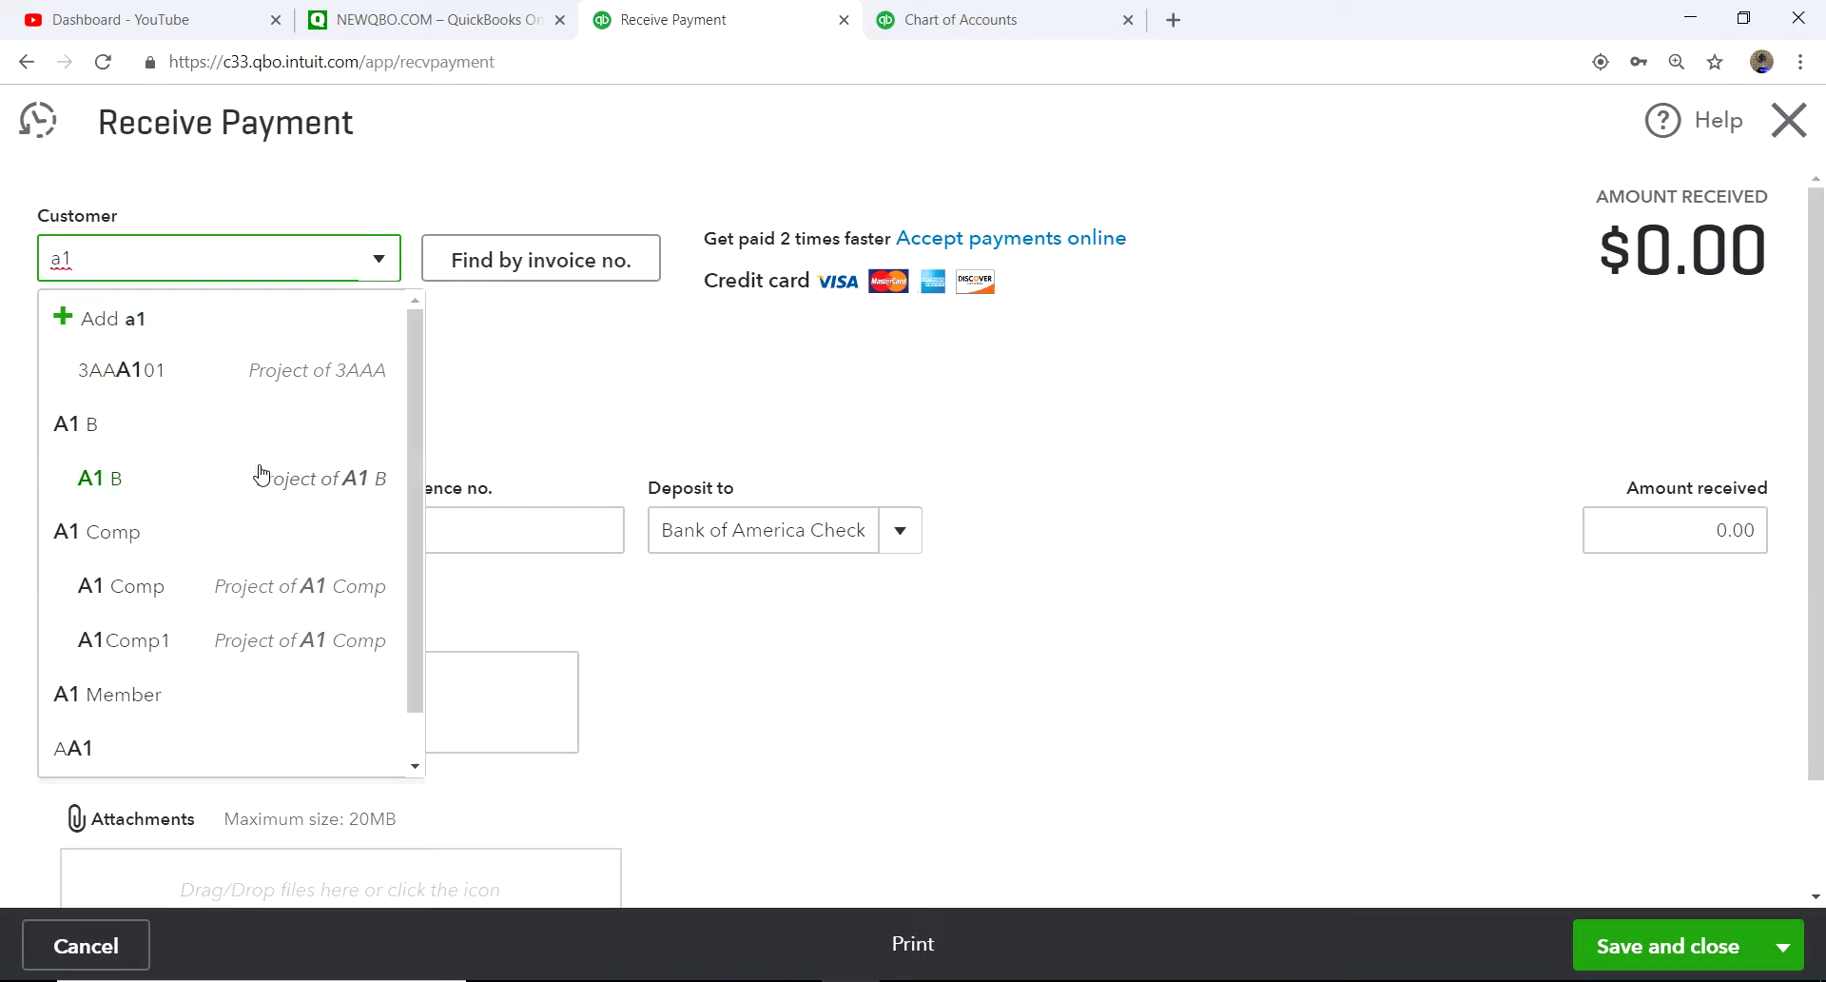
pyautogui.click(175, 695)
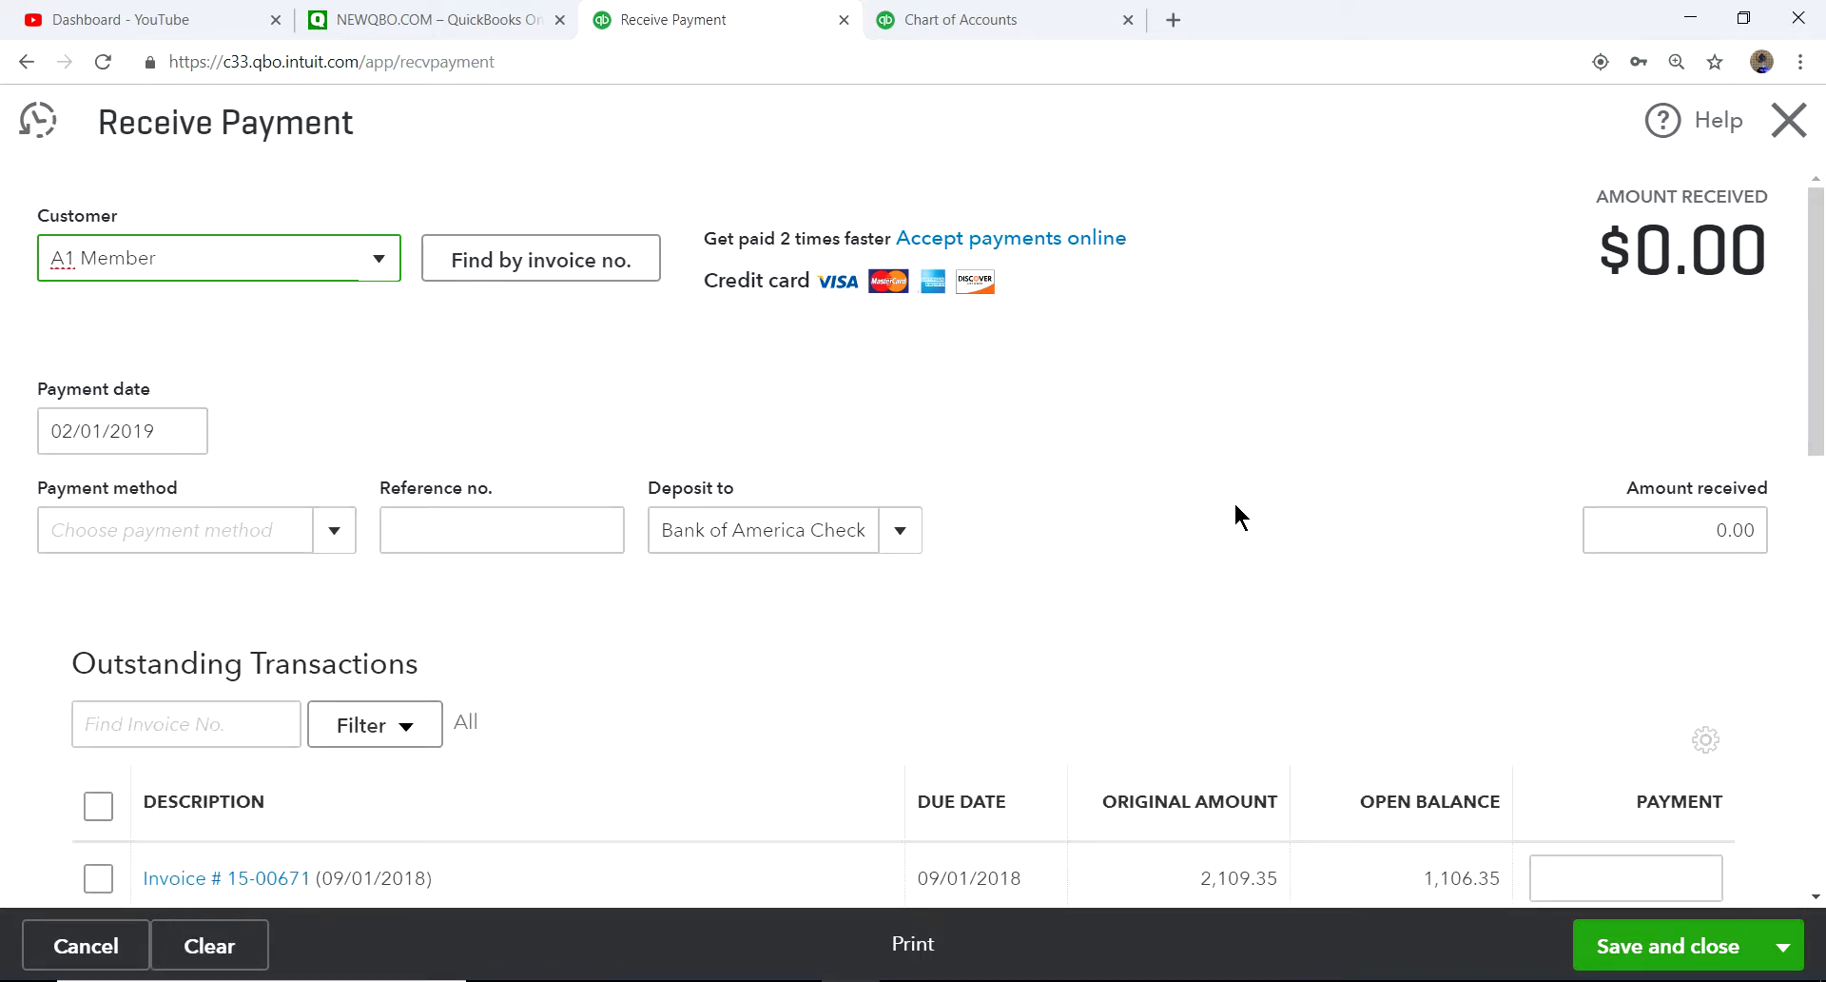
# Step: Select the outstanding invoice dated 02/01/2019 and apply the 6.00 credit memo to the payment
pyautogui.scroll(-5, 1238, 504)
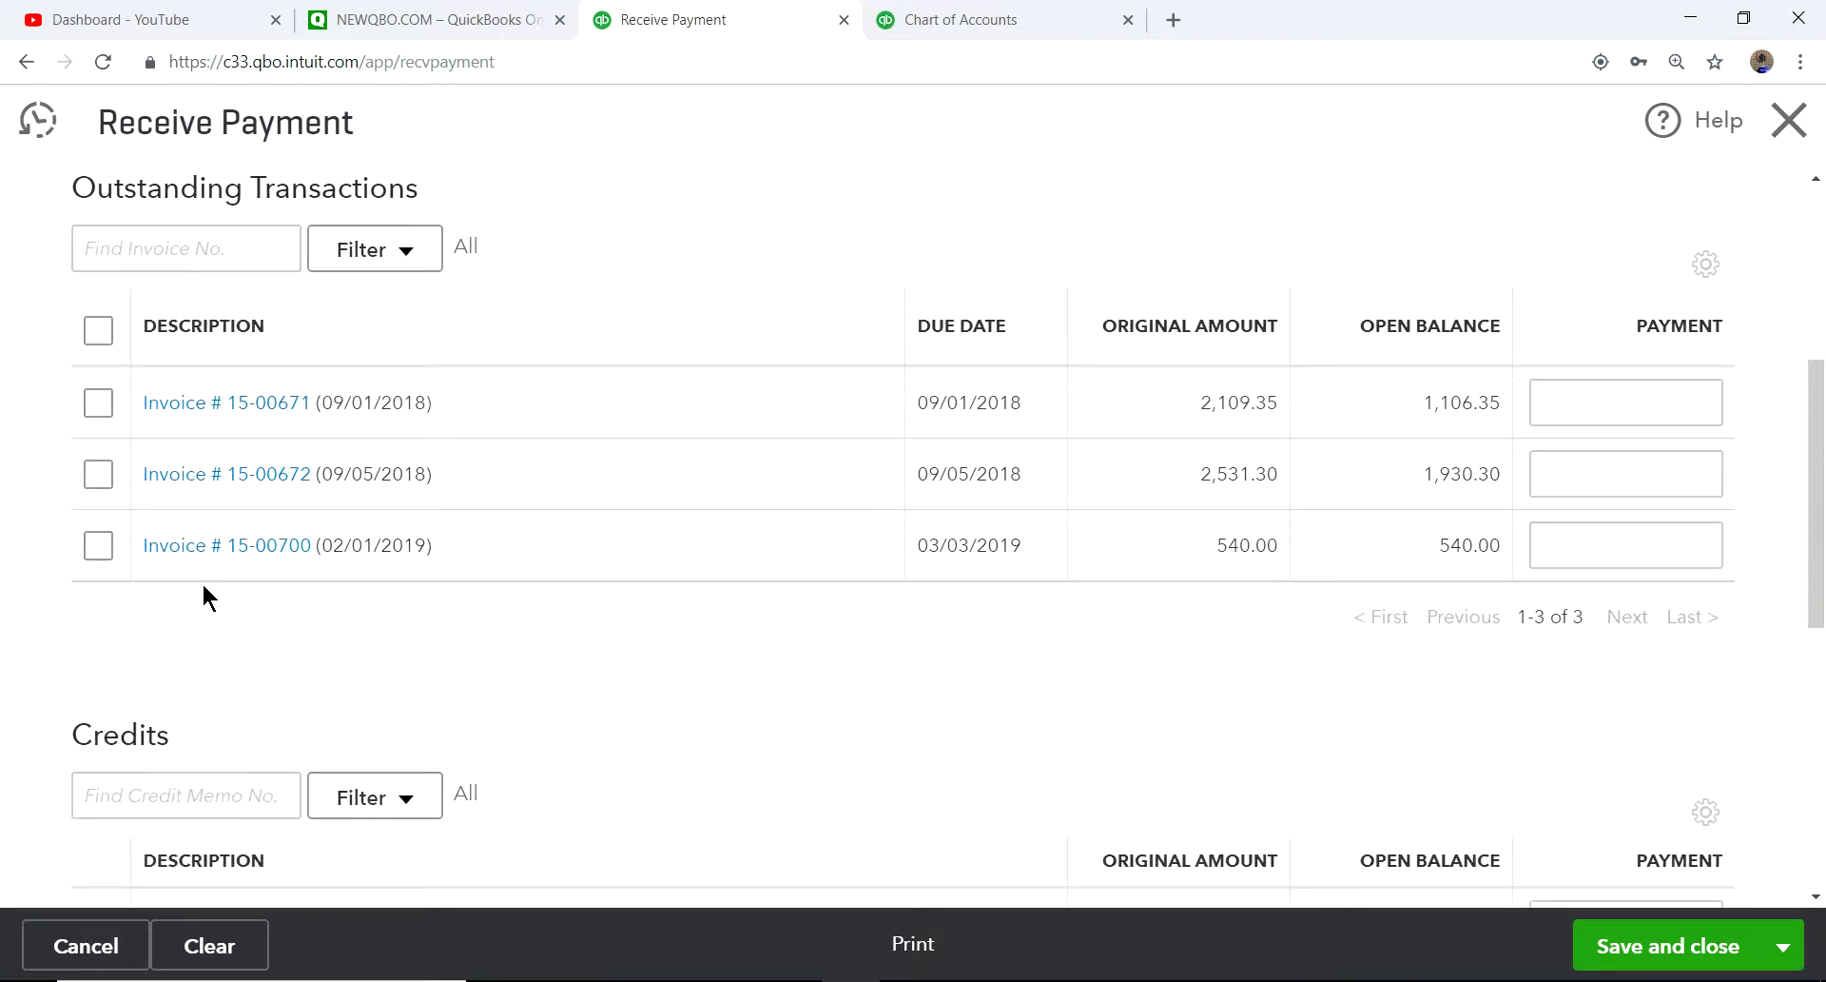
pyautogui.doubleClick(84, 554)
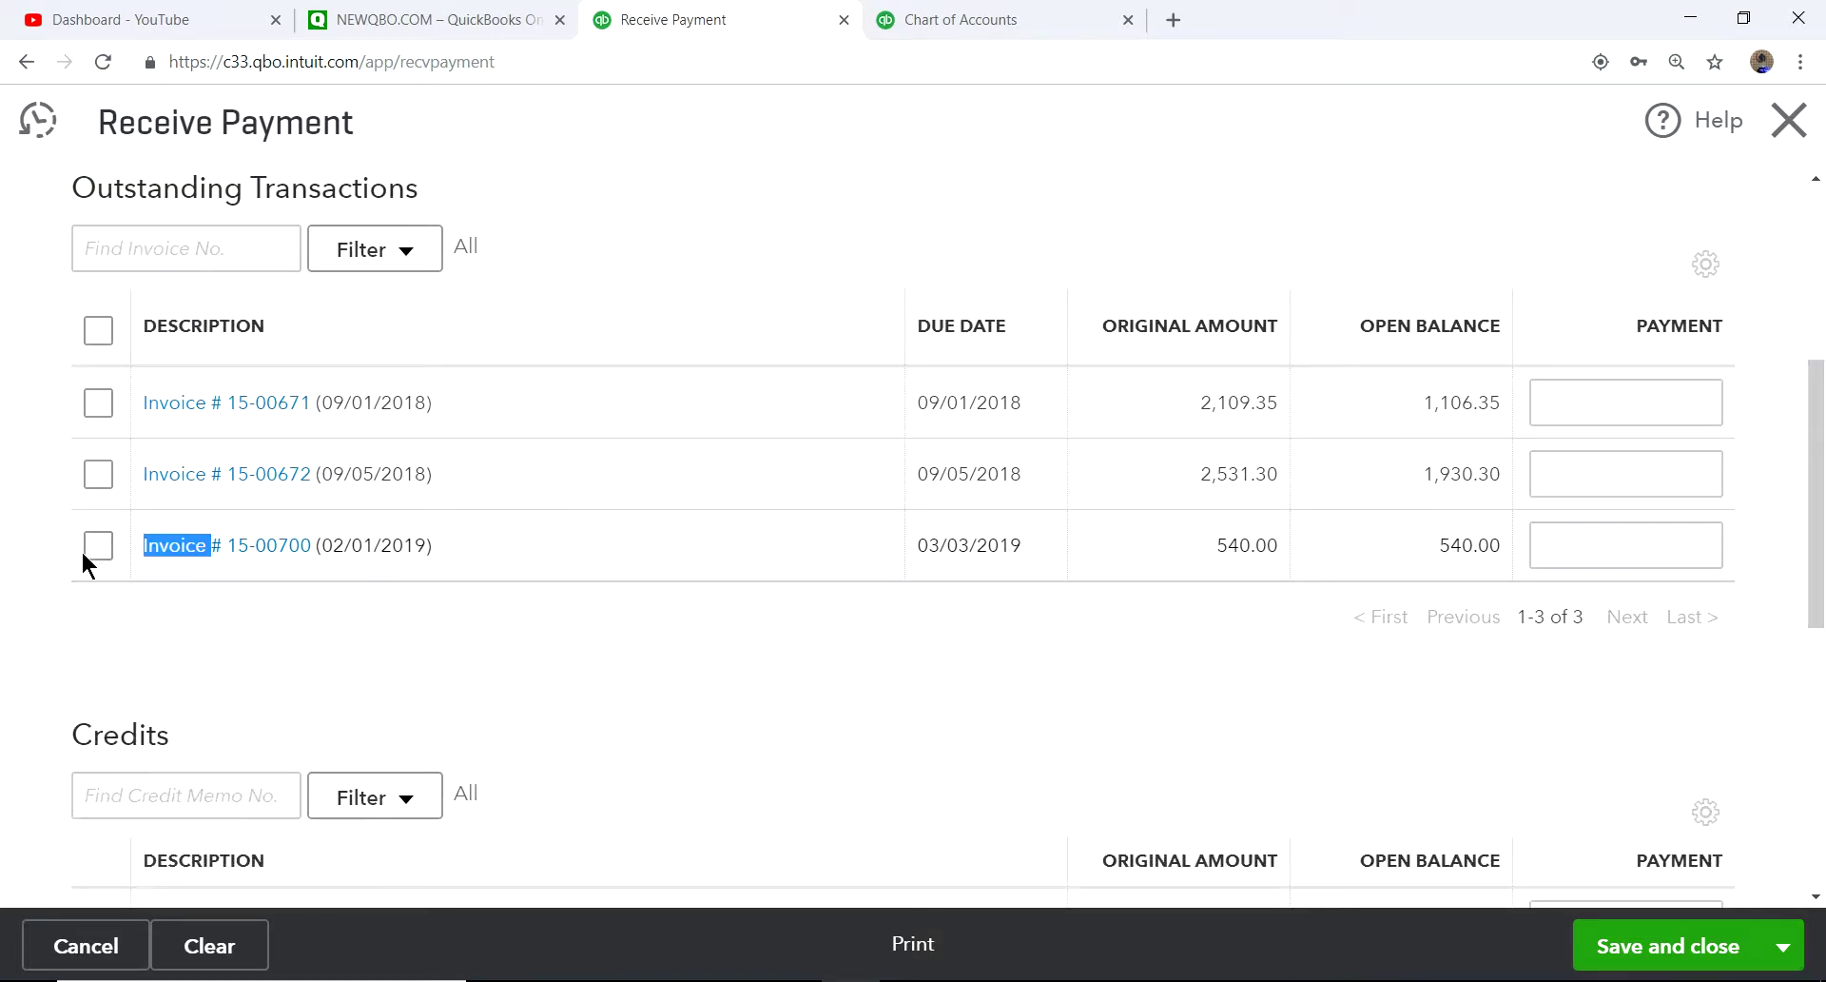
pyautogui.click(92, 550)
pyautogui.scroll(-4, 618, 613)
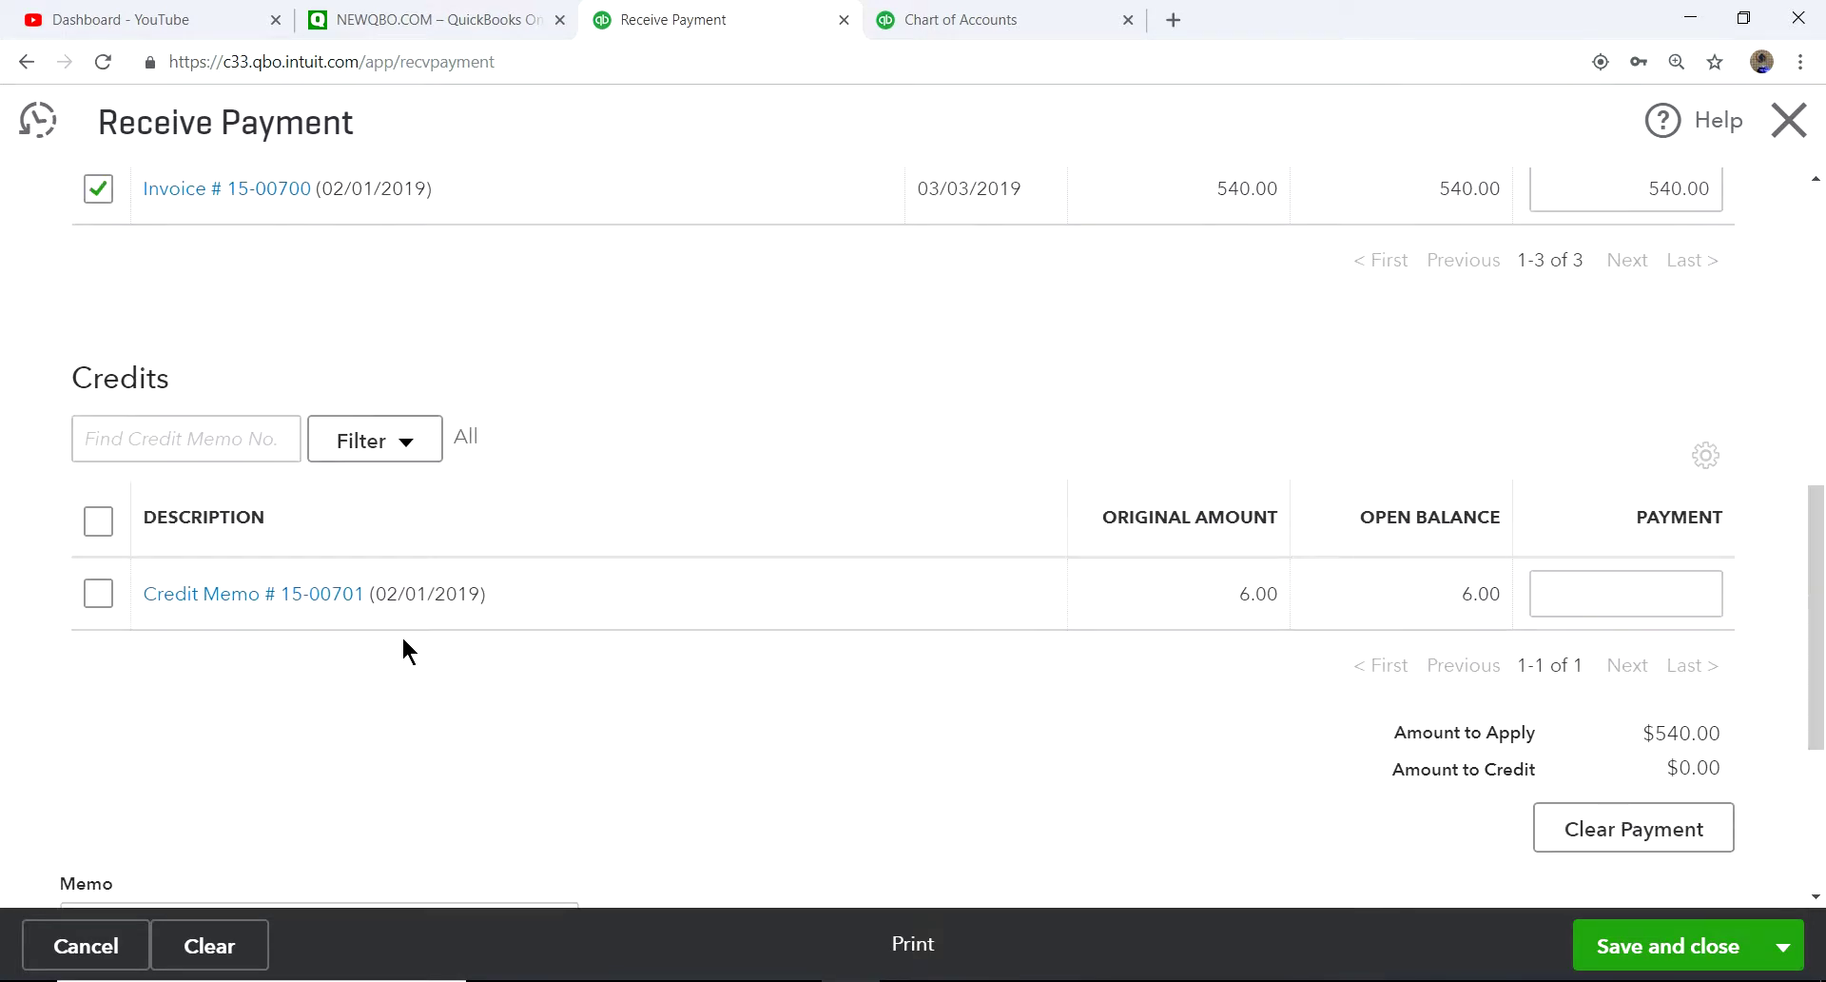
pyautogui.click(98, 593)
pyautogui.scroll(6, 978, 720)
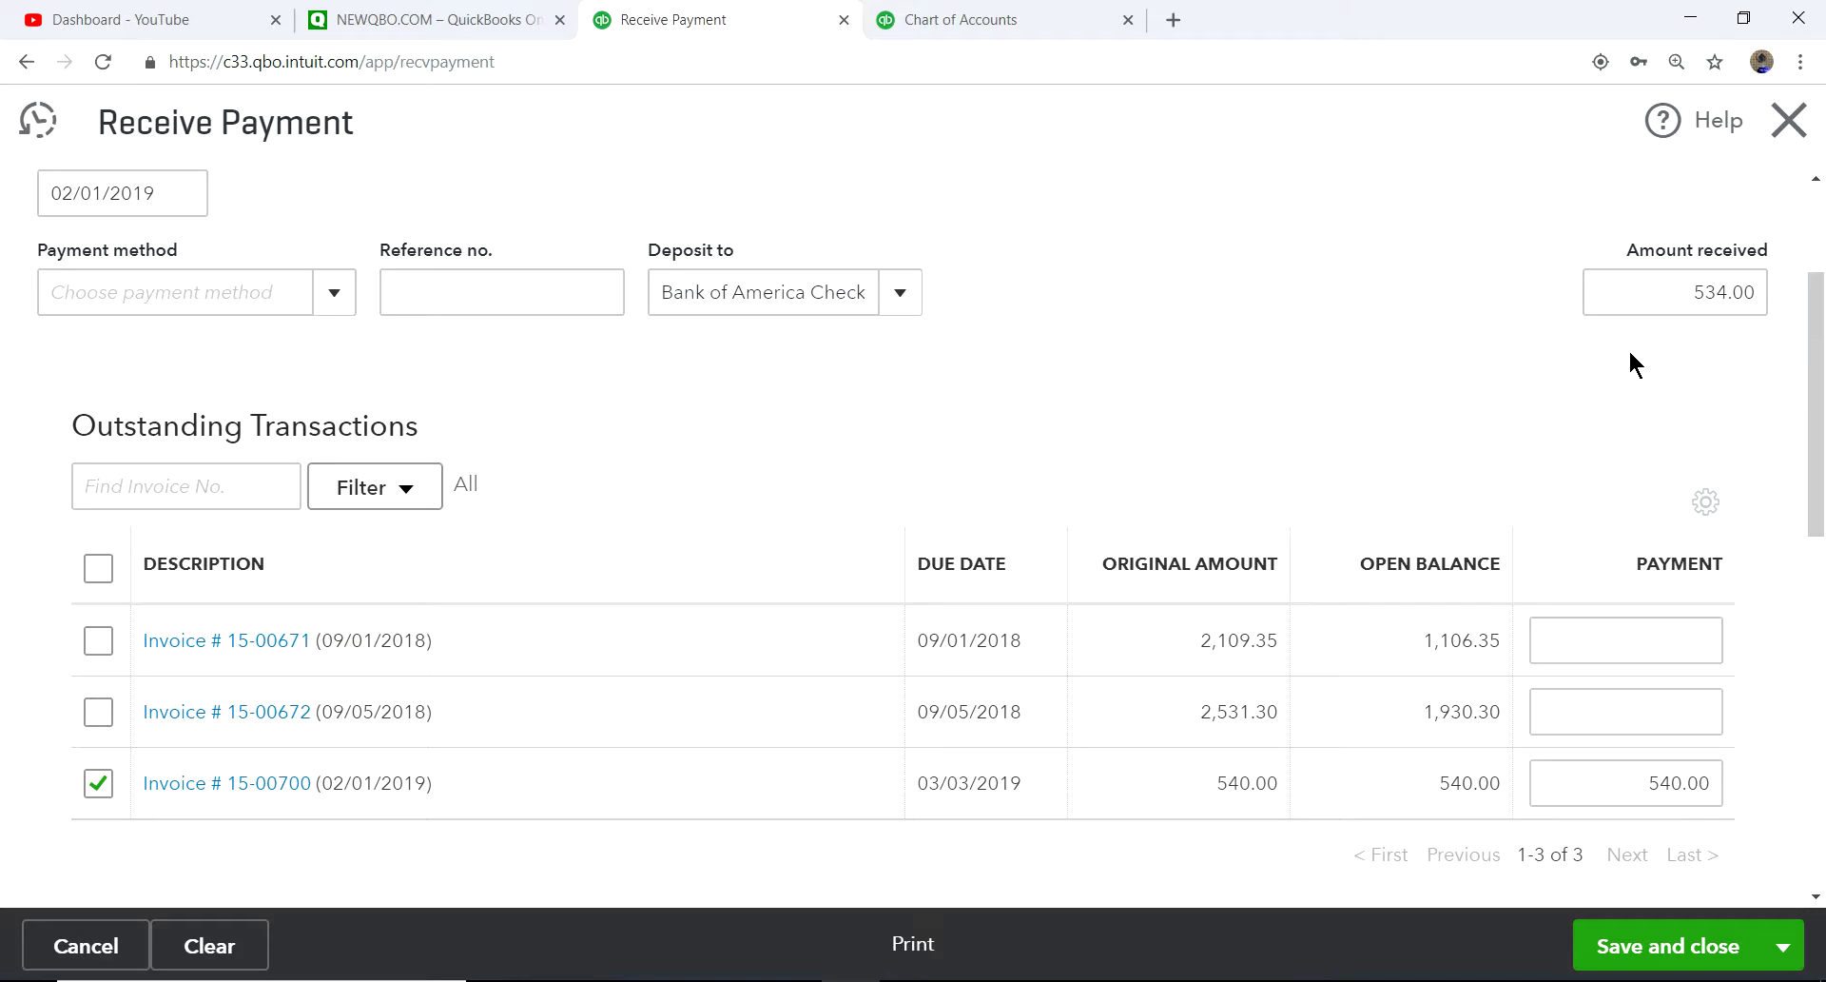
# Step: Set the payment method to Check with reference number 4567, and save and close the payment
pyautogui.click(333, 295)
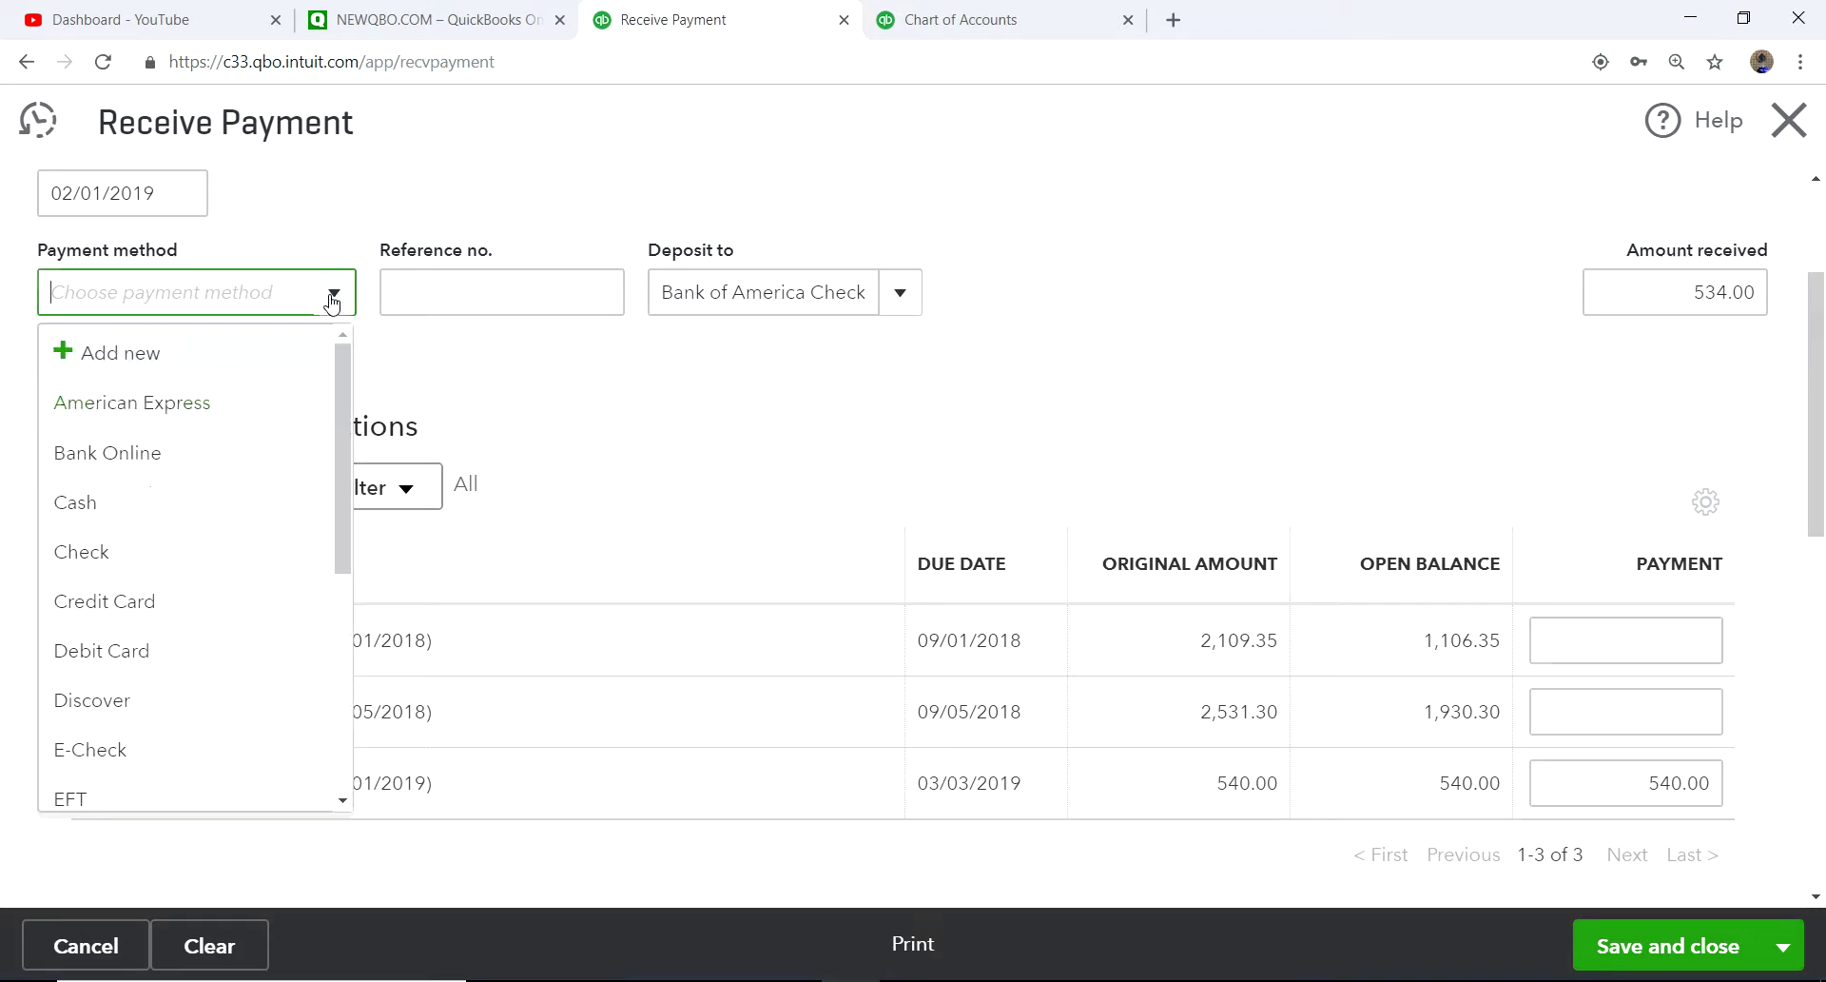
pyautogui.click(106, 563)
pyautogui.click(451, 289)
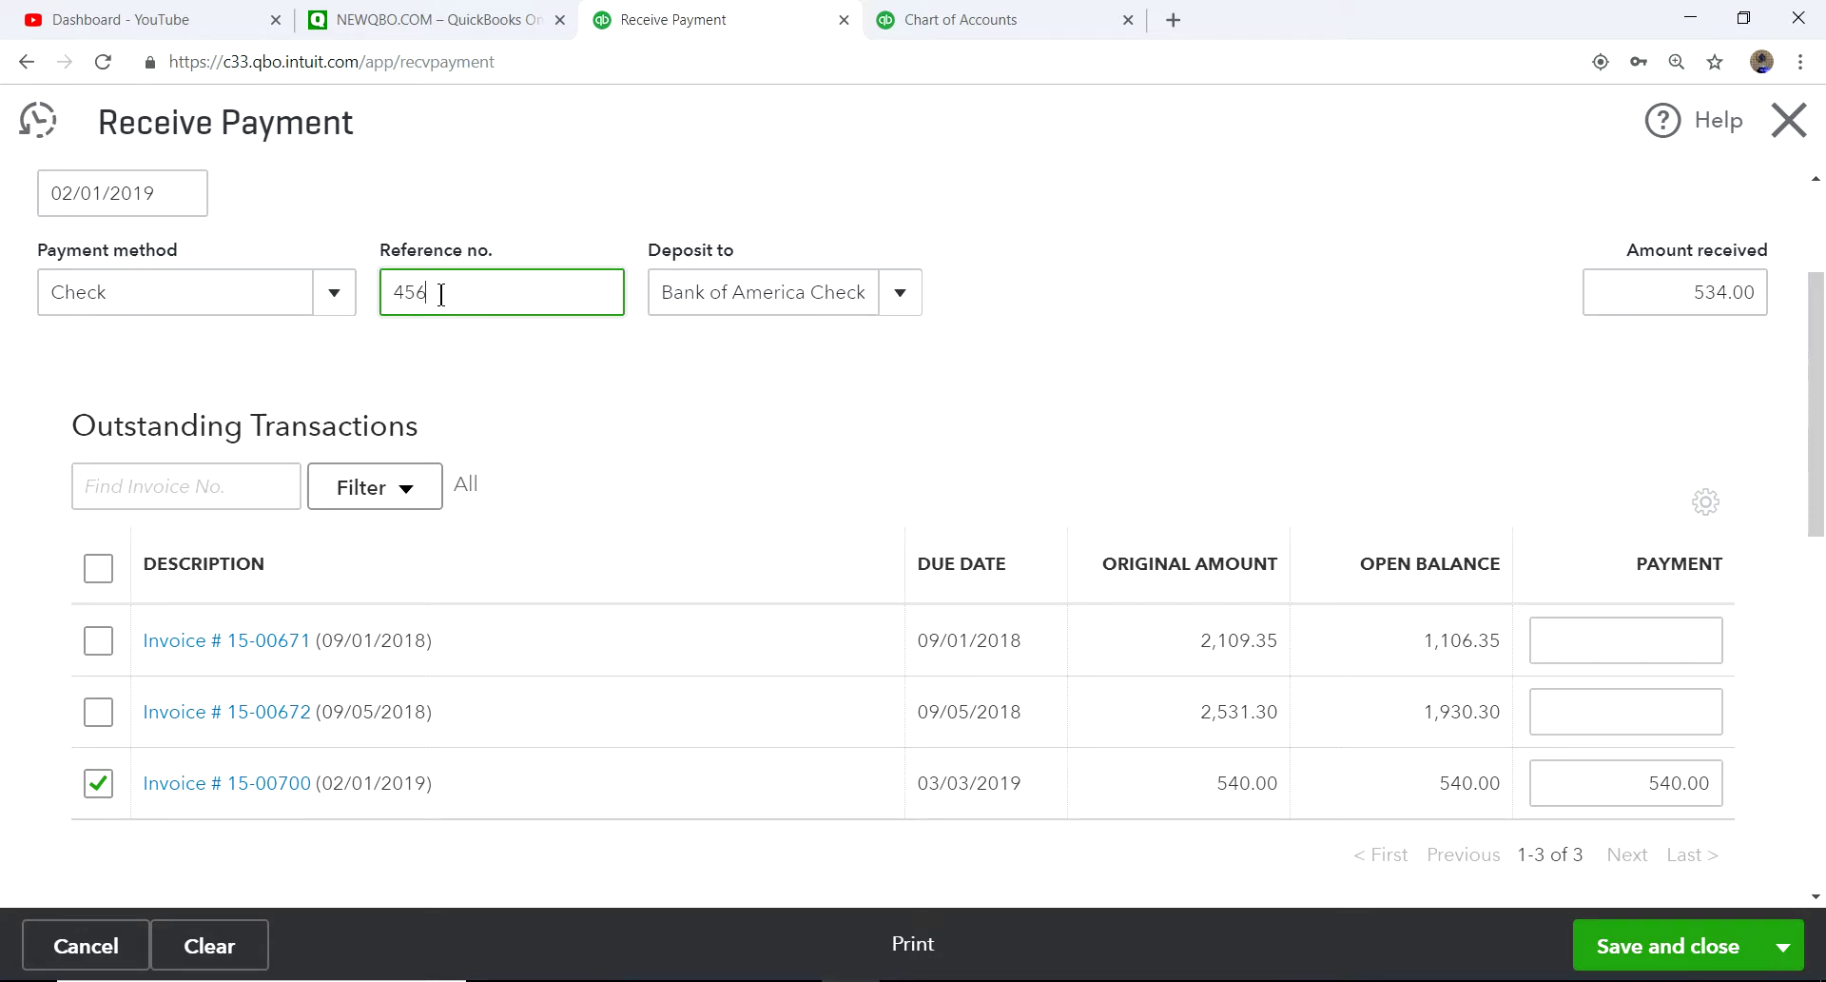
pyautogui.scroll(-1, 1160, 300)
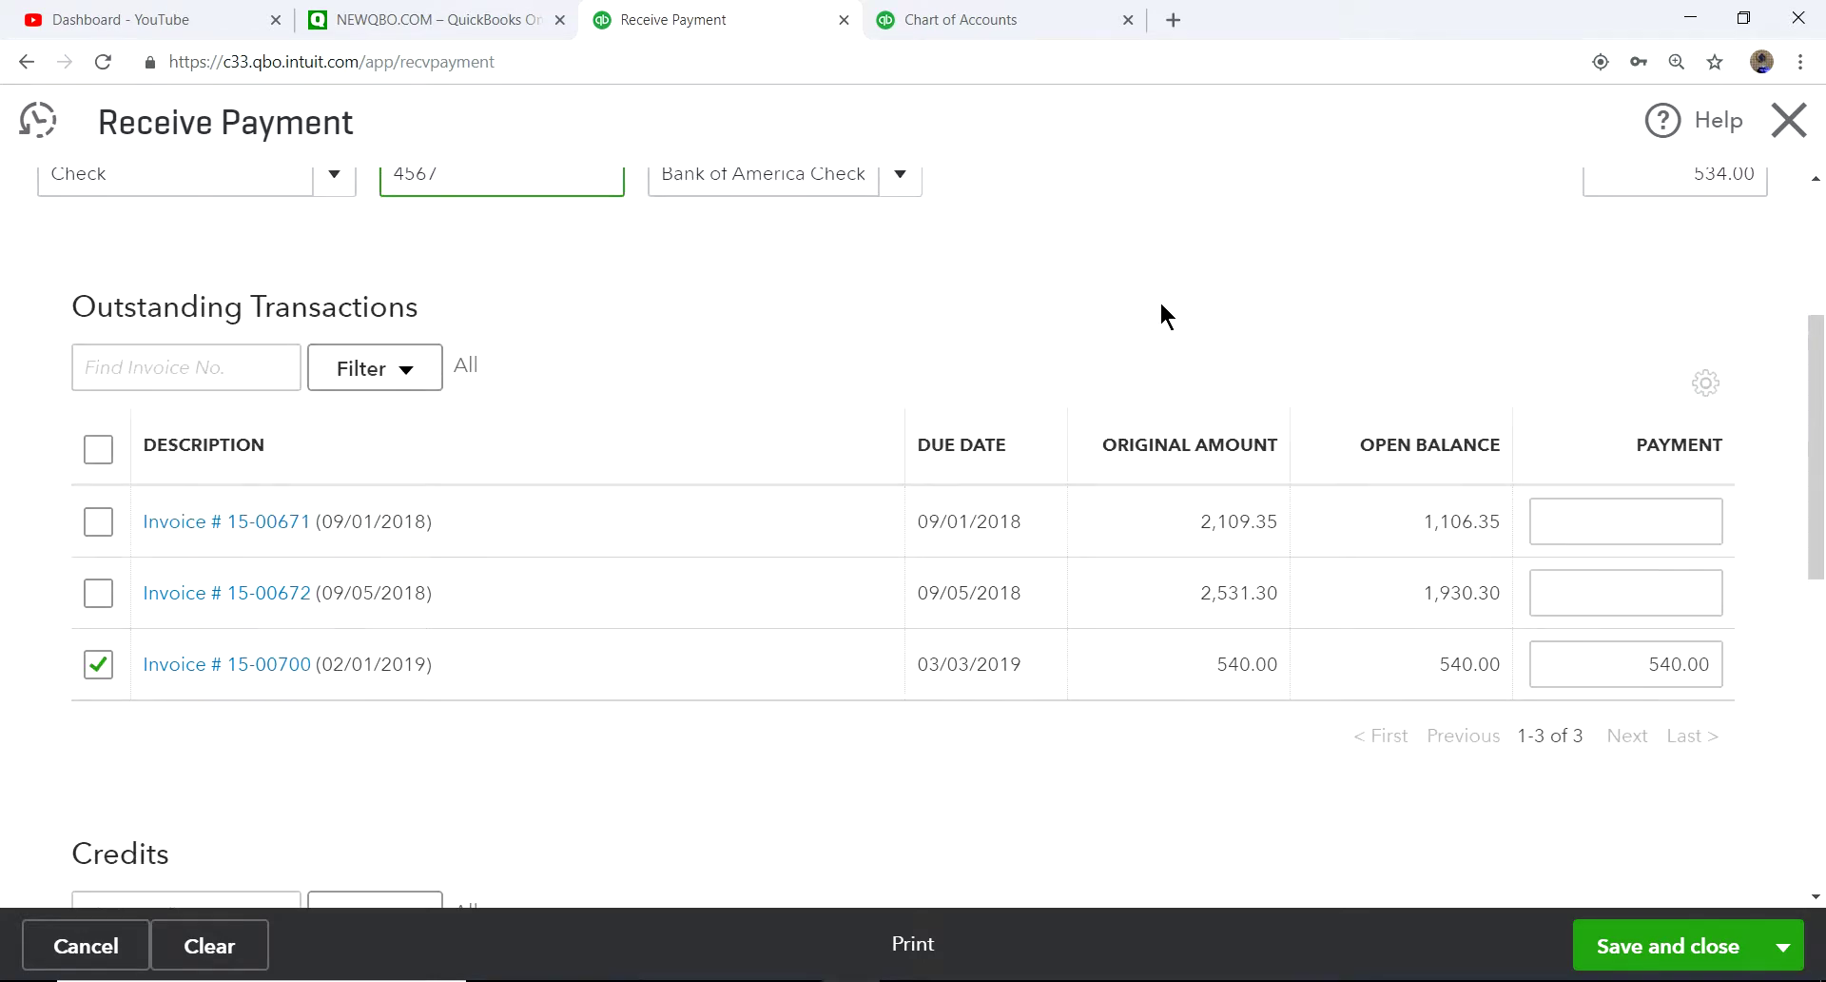
pyautogui.scroll(-3, 1150, 669)
pyautogui.scroll(-2, 1452, 711)
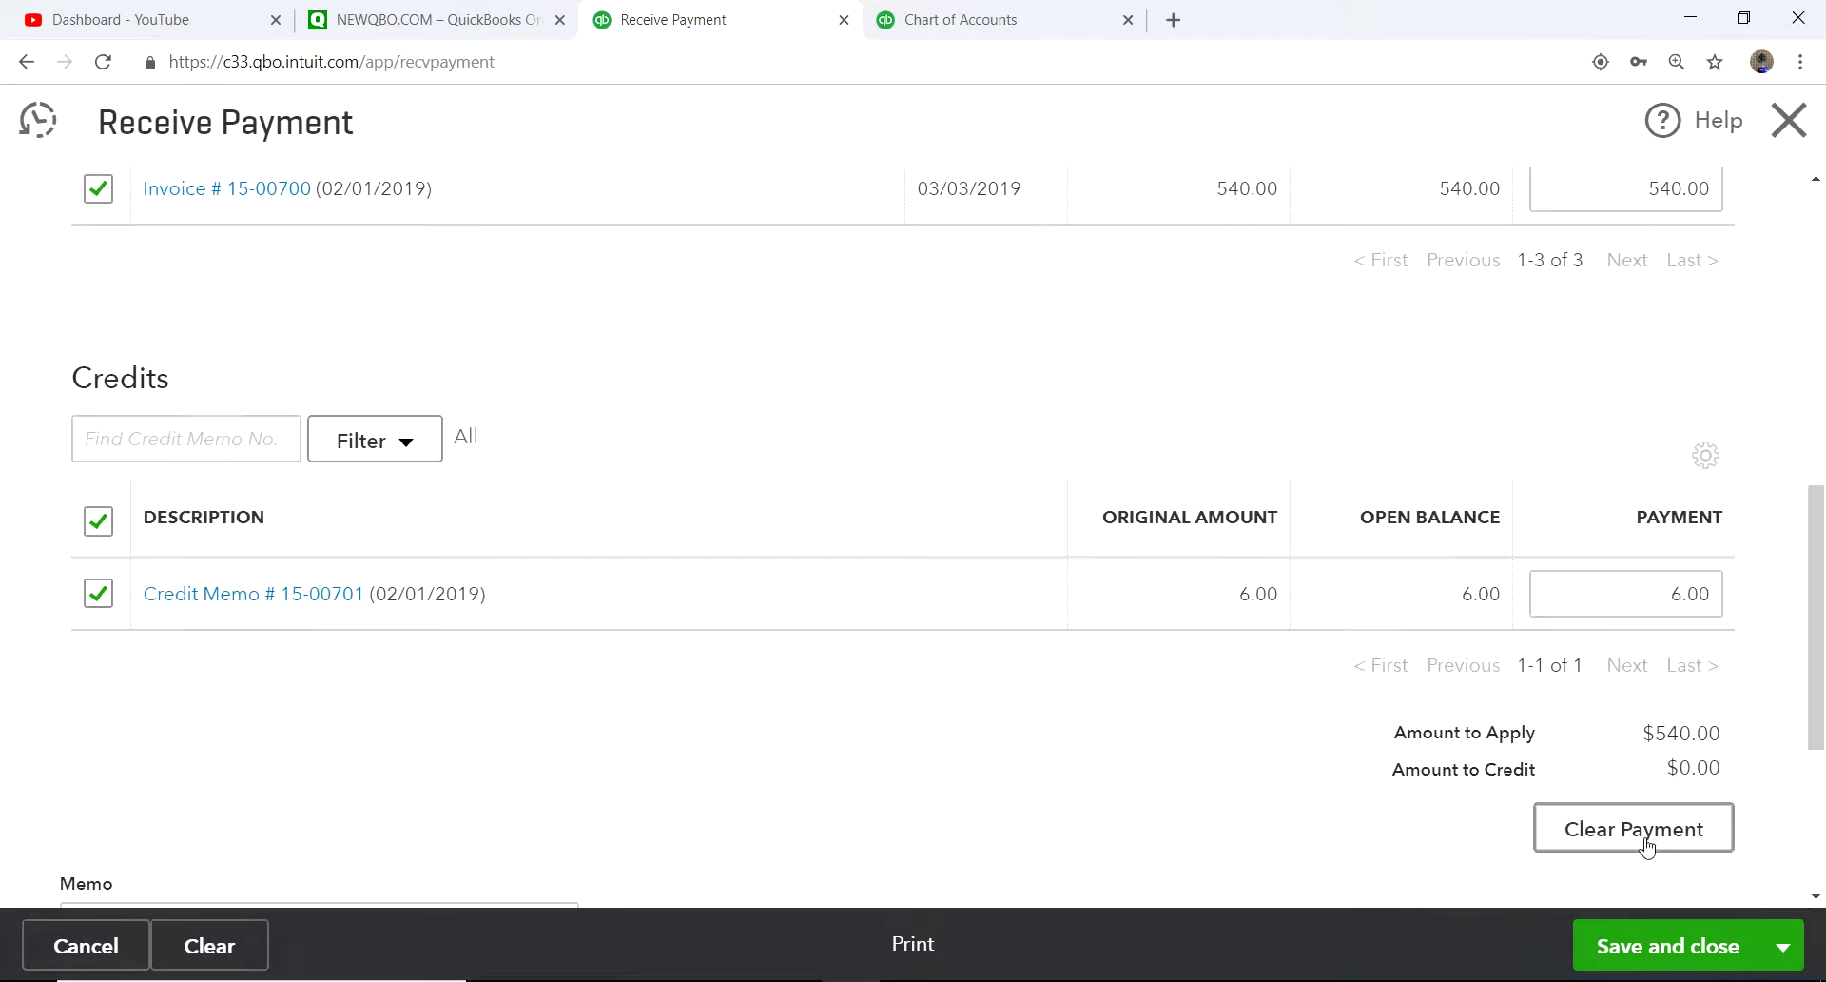
pyautogui.click(1646, 958)
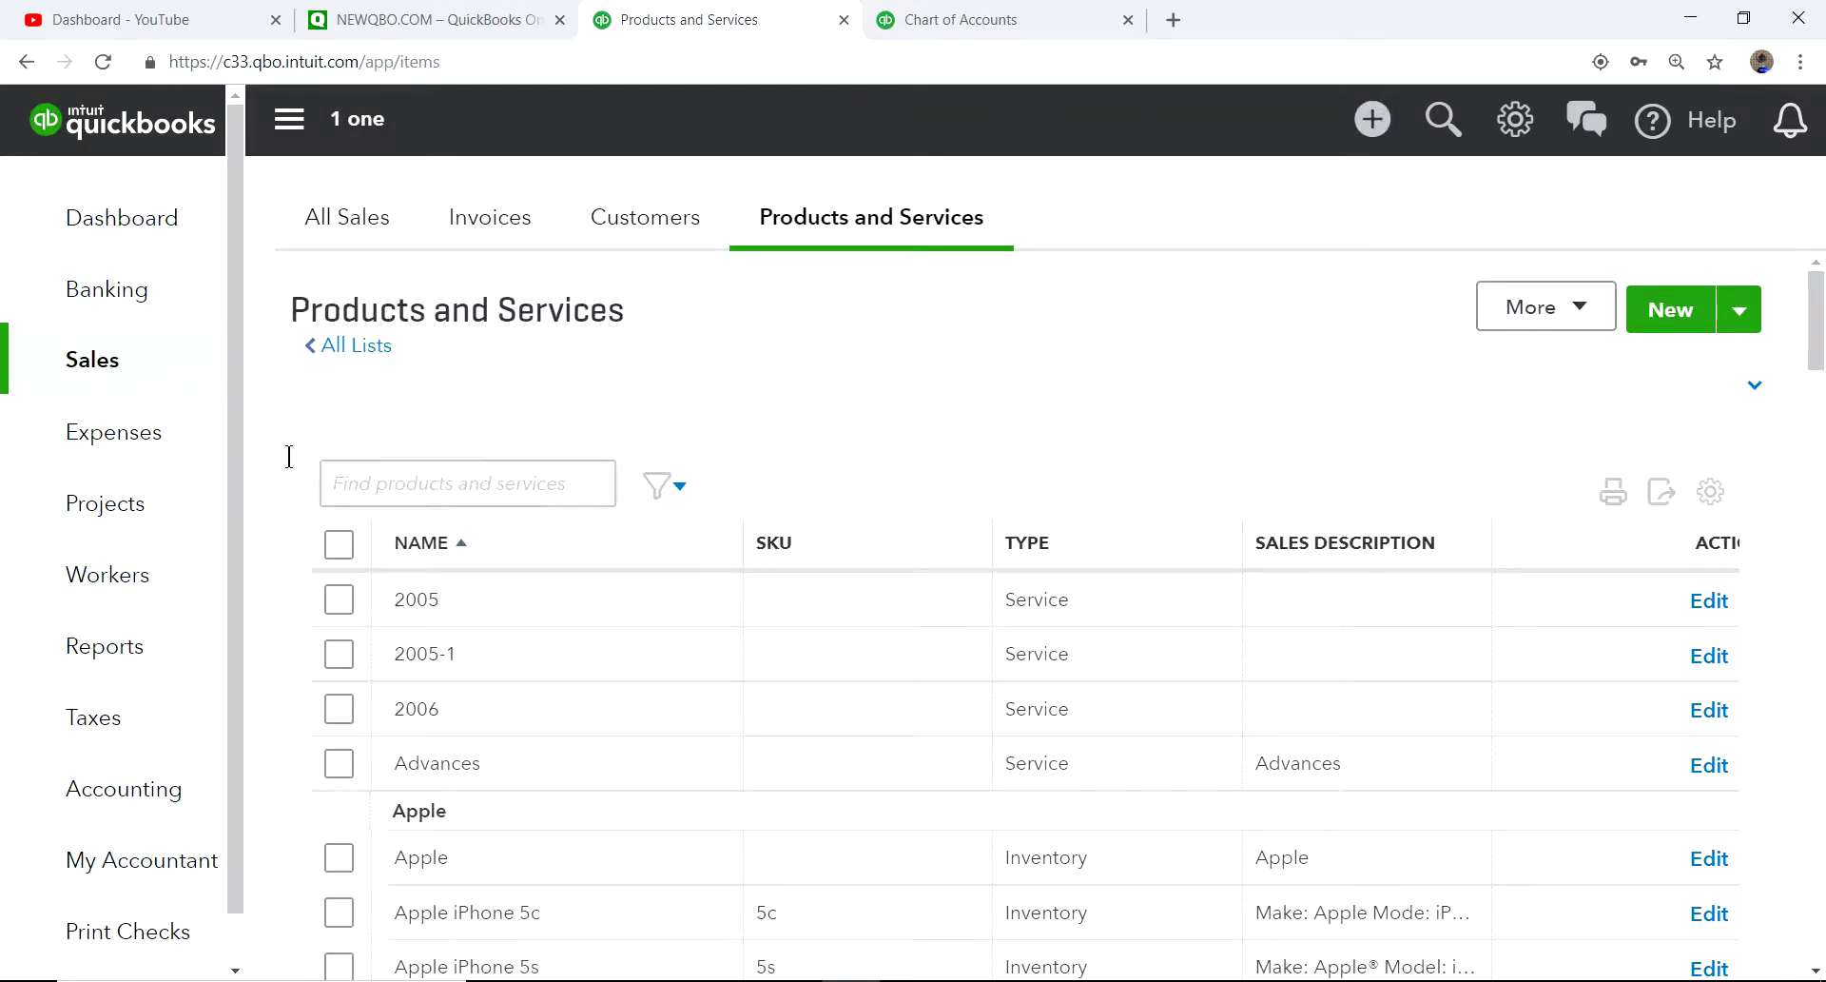
# Step: Find A1 Member in the customer list and open its customer record
pyautogui.moveTo(100, 376)
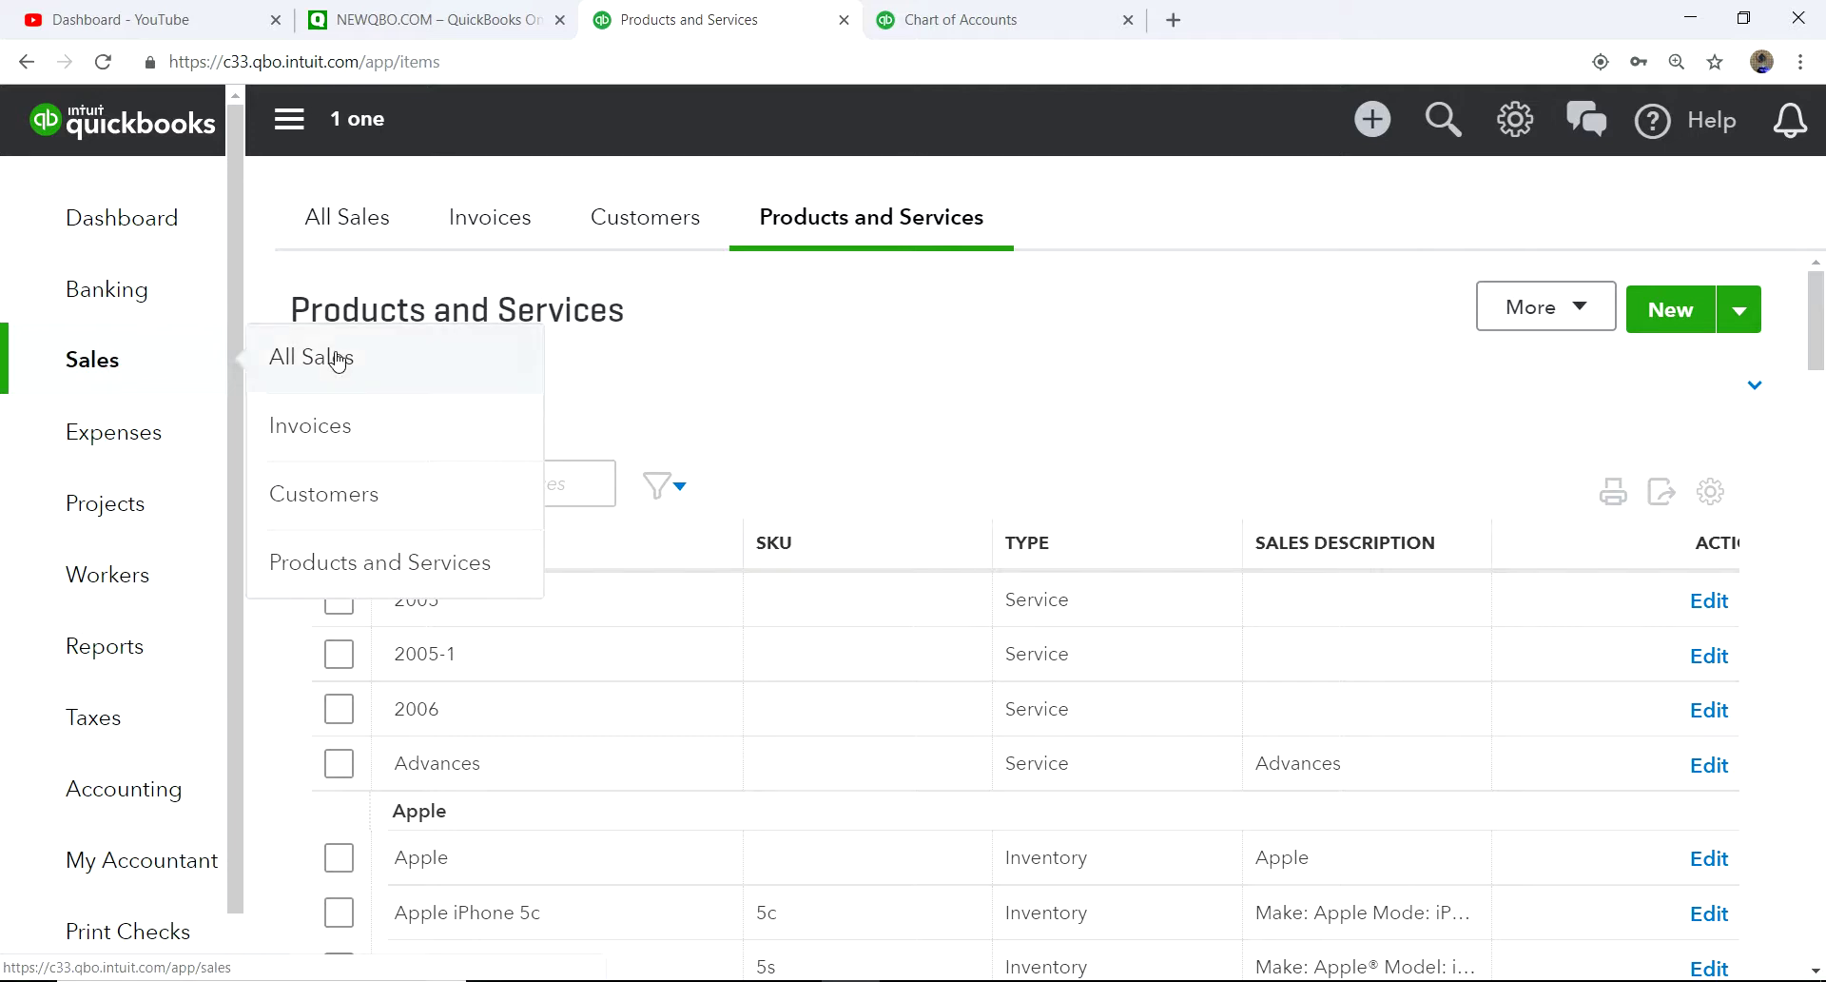
pyautogui.click(309, 507)
pyautogui.scroll(-5, 1184, 397)
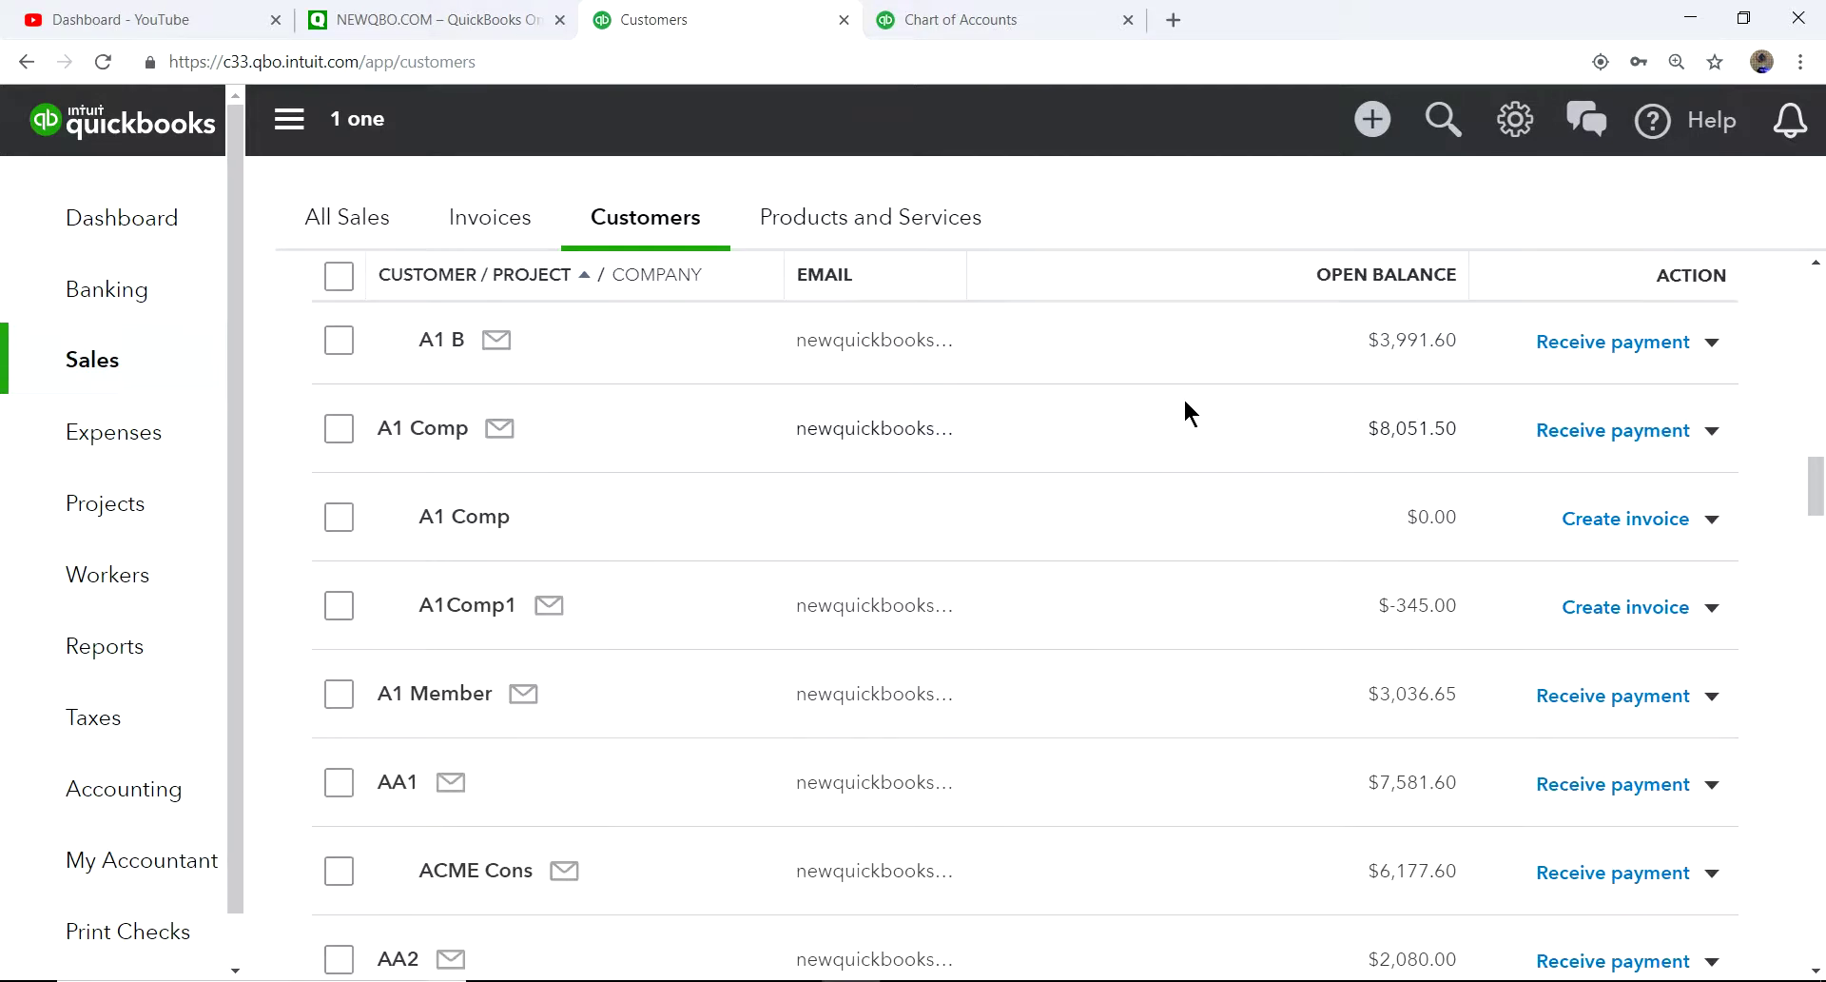
pyautogui.scroll(5, 618, 514)
pyautogui.scroll(7, 571, 419)
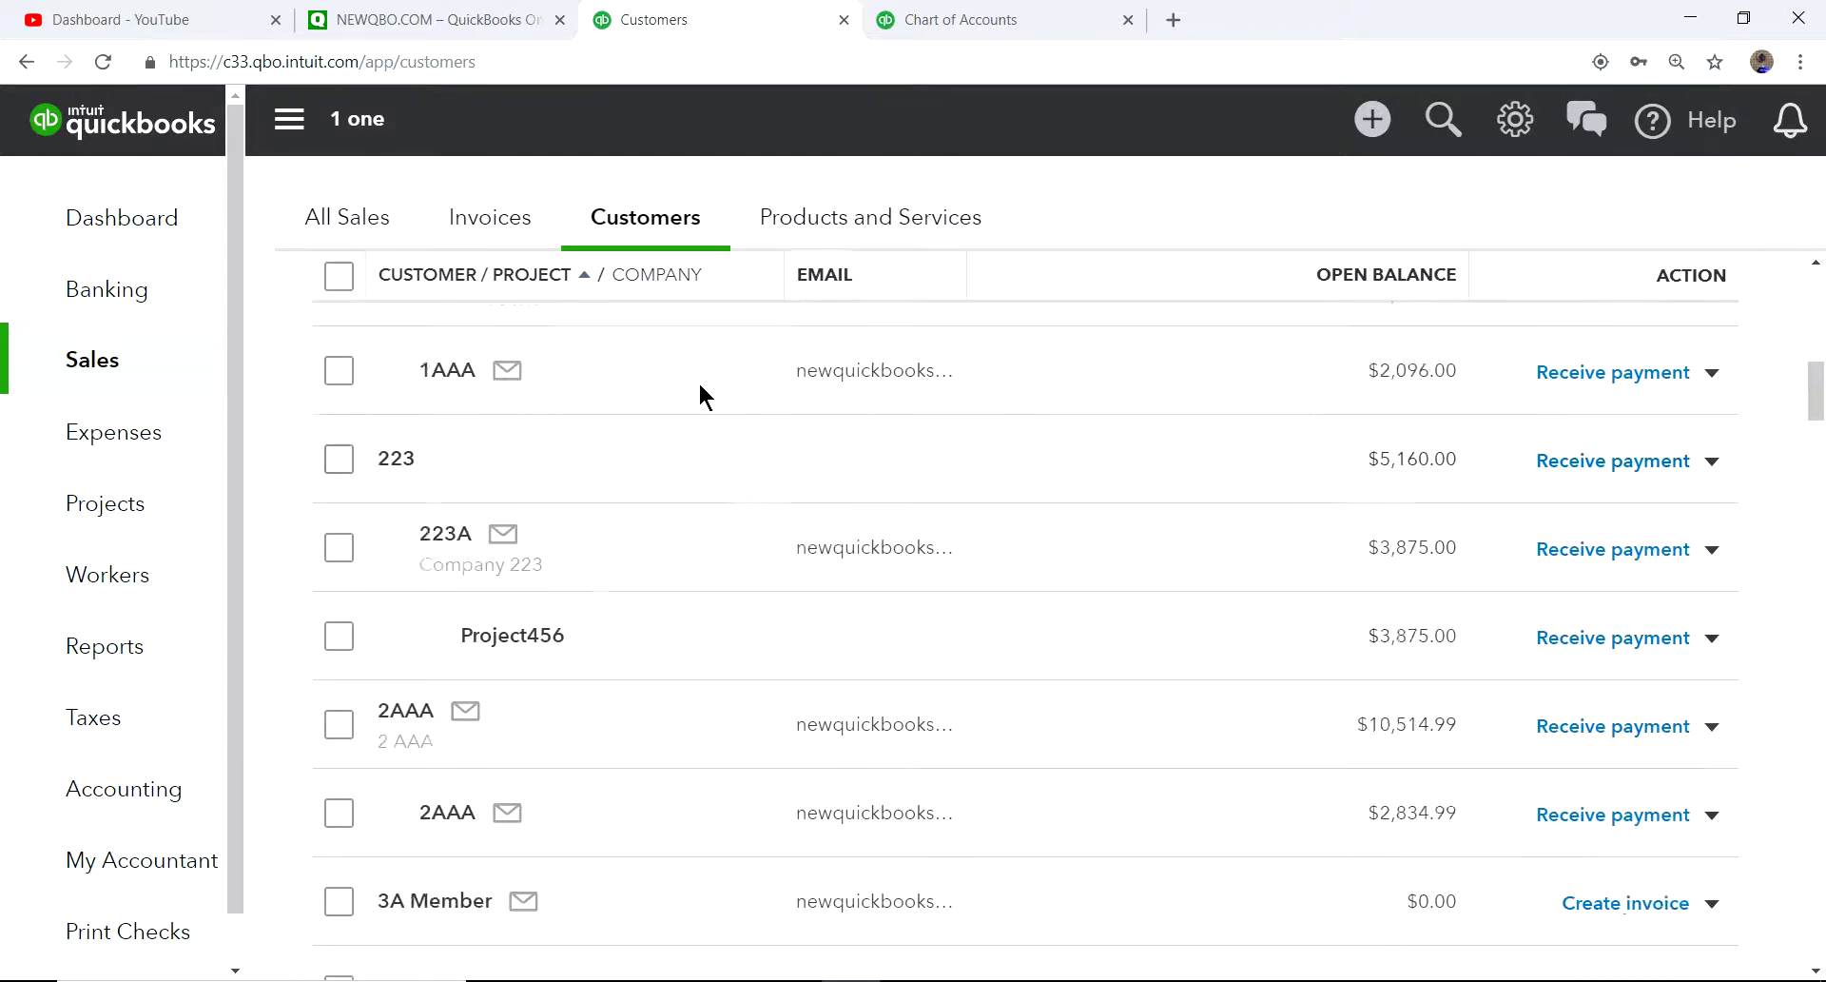
pyautogui.scroll(6, 647, 371)
pyautogui.click(767, 306)
pyautogui.write('a1')
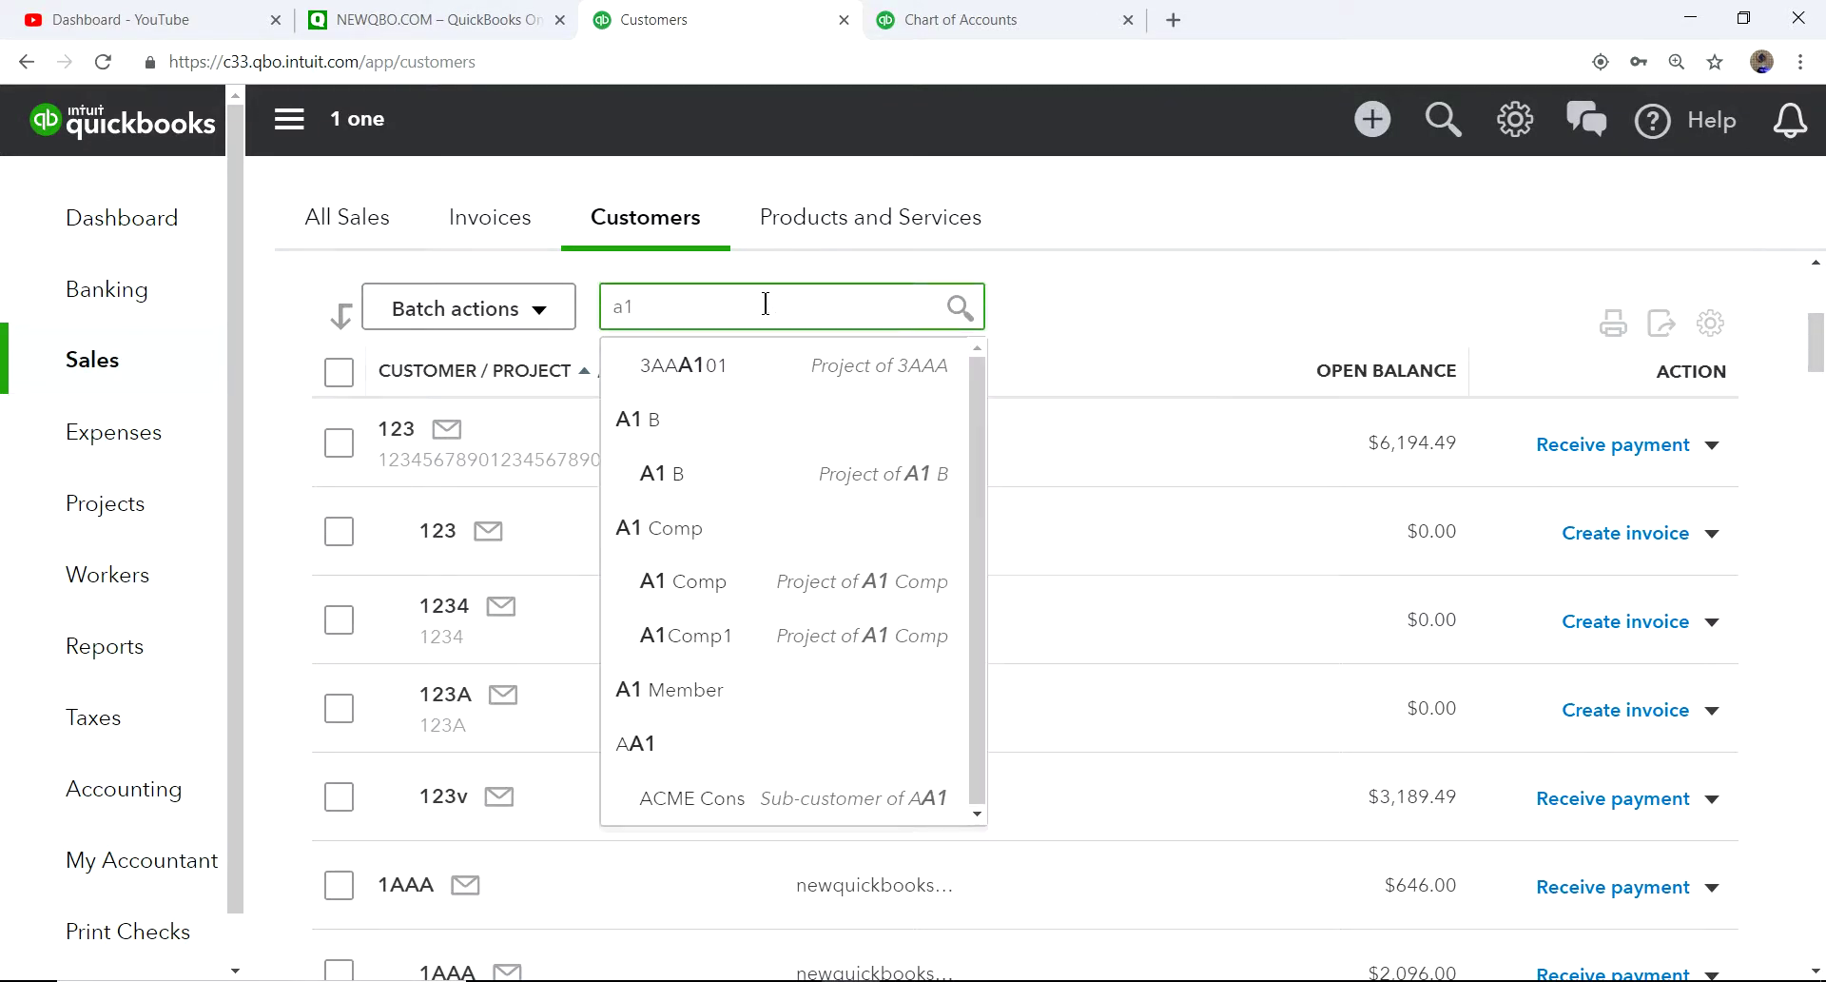
pyautogui.click(677, 692)
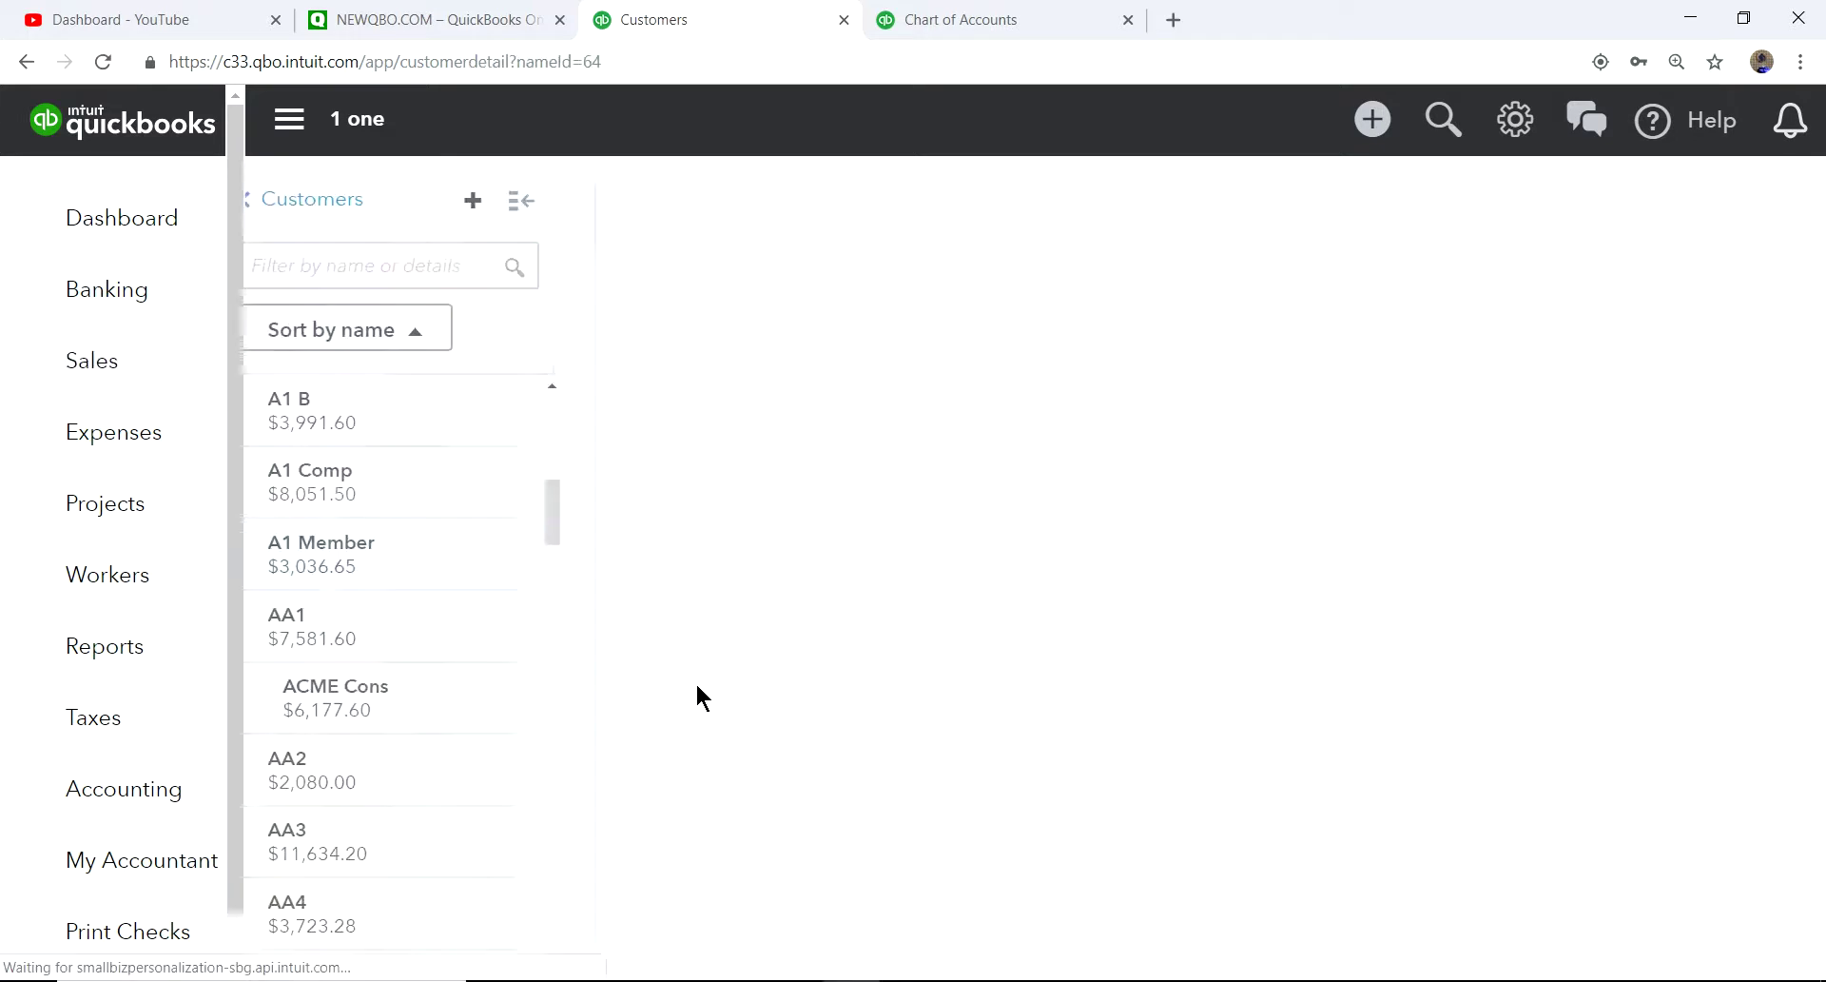
# Step: Return to the customer list, search for A1 Member, and review its transaction list with the status column in view
pyautogui.click(278, 199)
pyautogui.scroll(-4, 1142, 647)
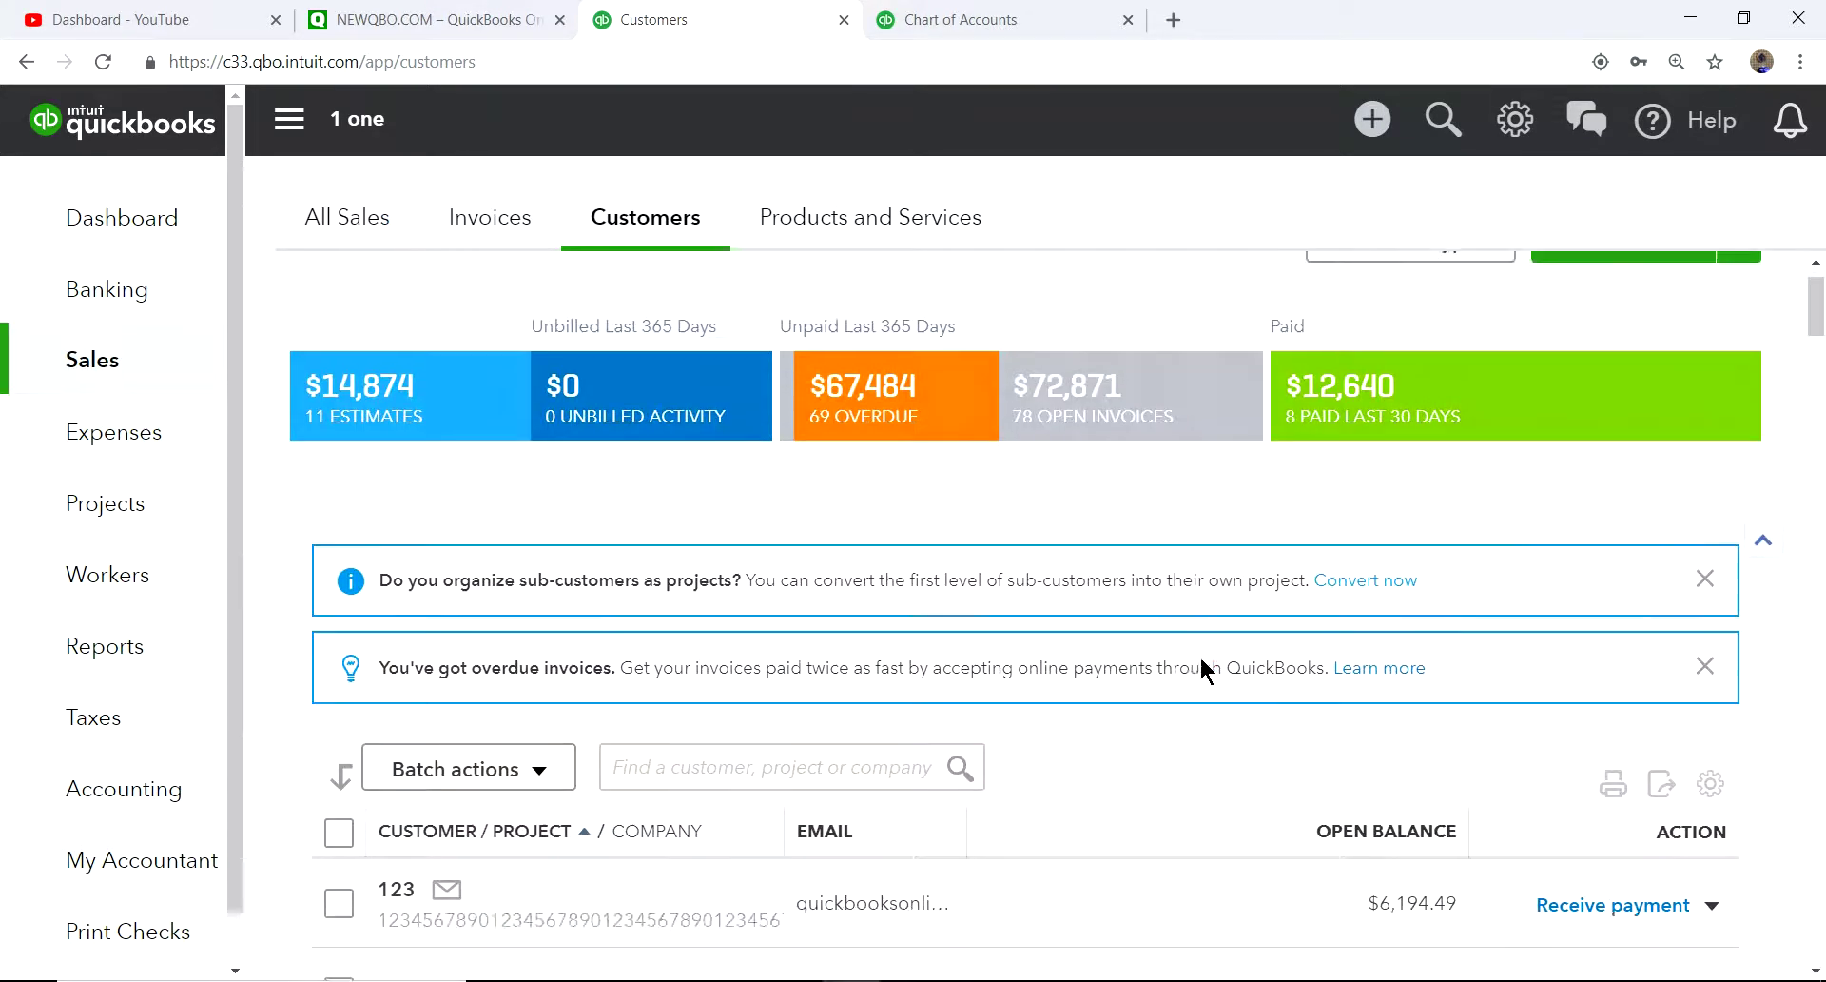
pyautogui.scroll(-5, 1201, 659)
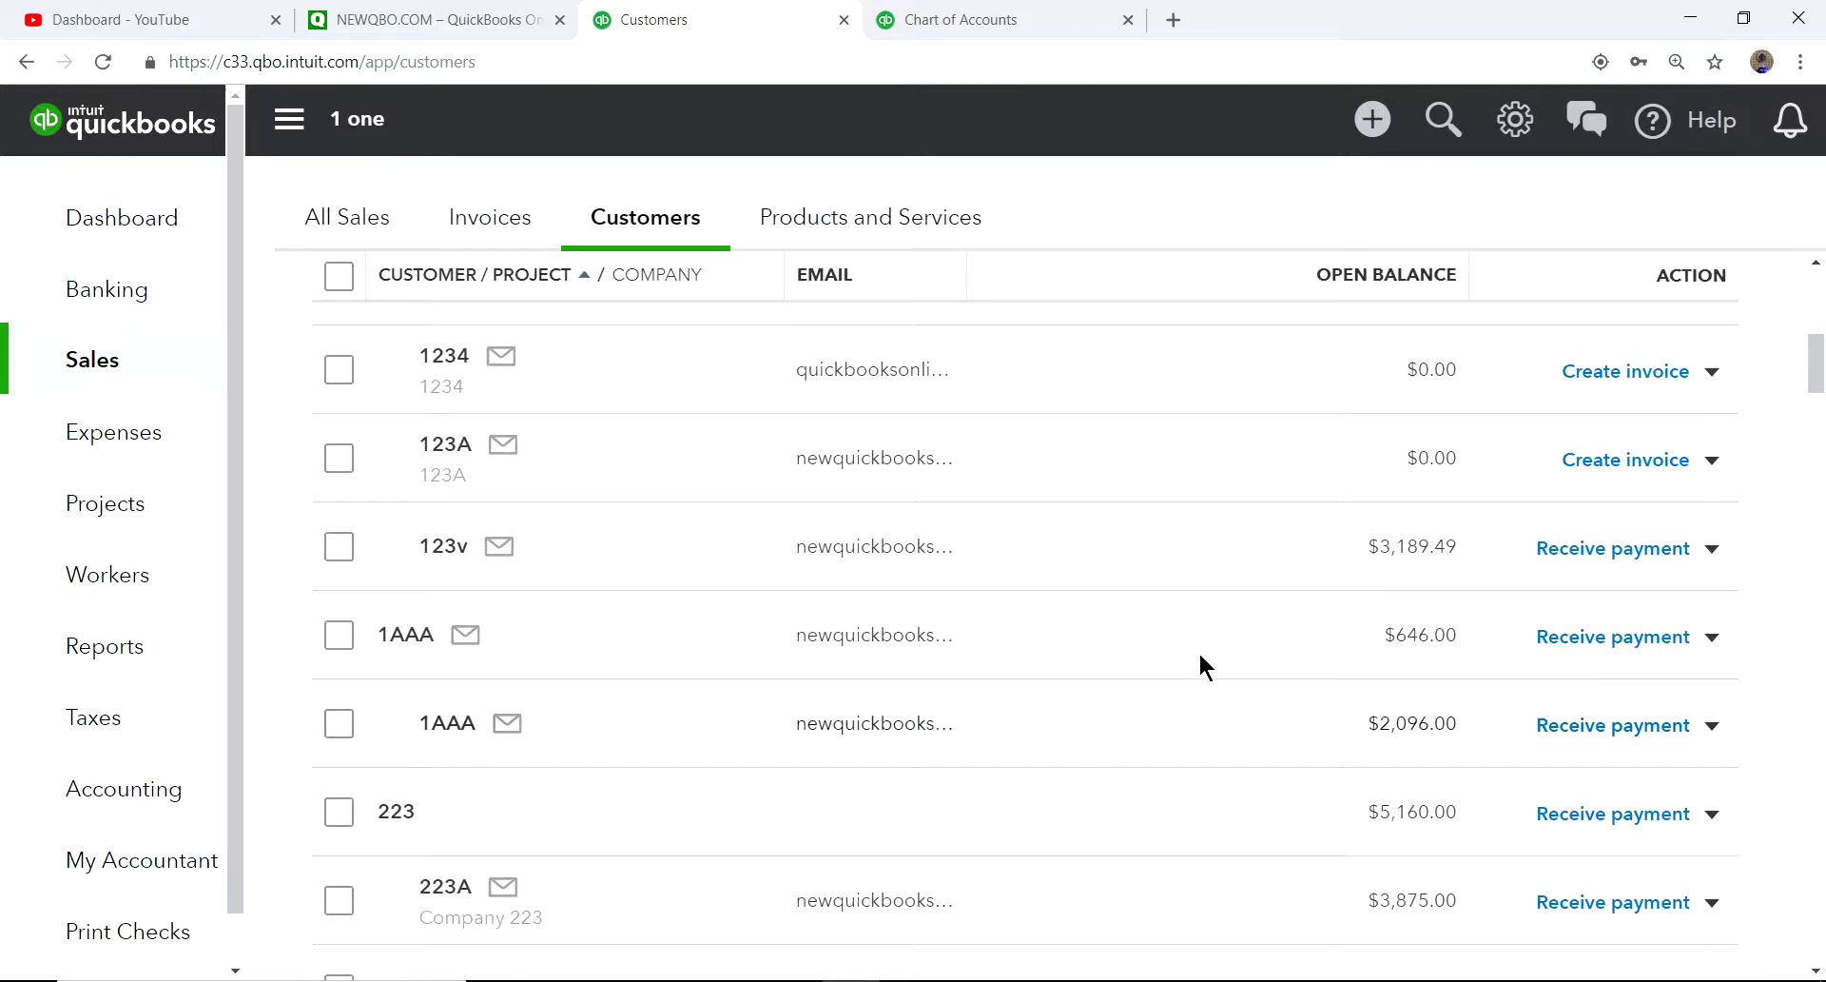
pyautogui.scroll(8, 723, 495)
pyautogui.click(701, 720)
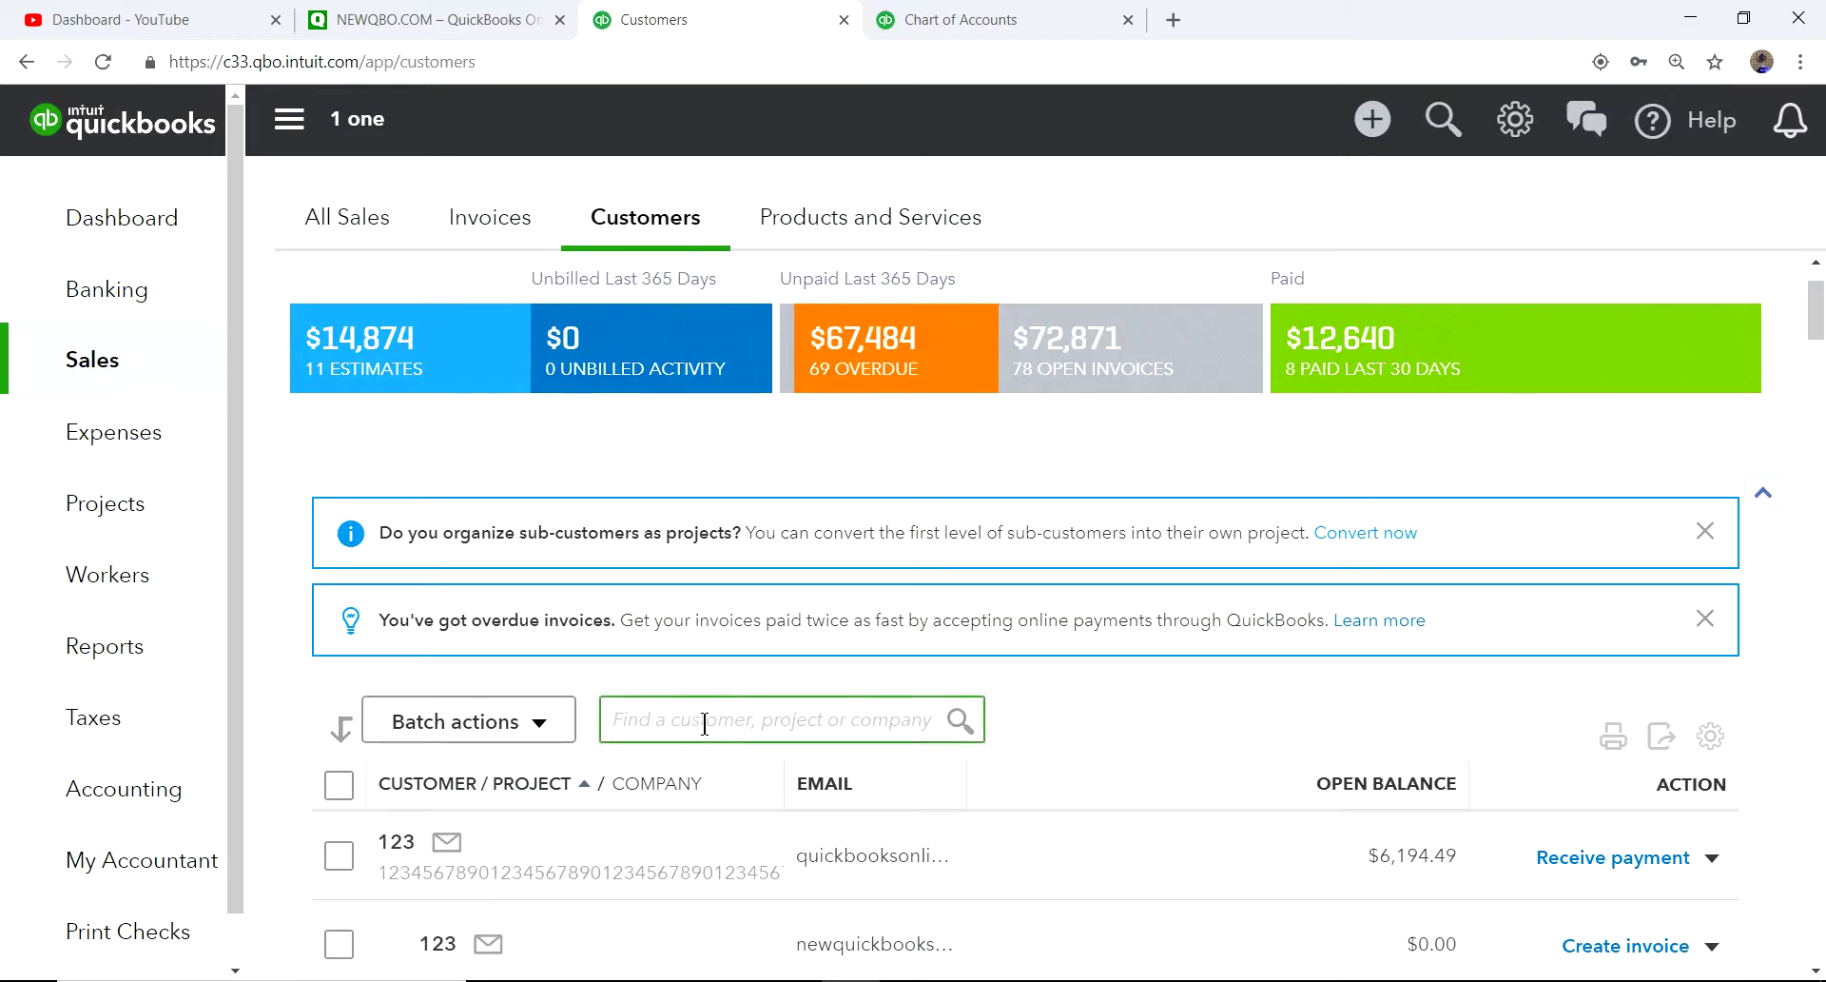
pyautogui.write('a1')
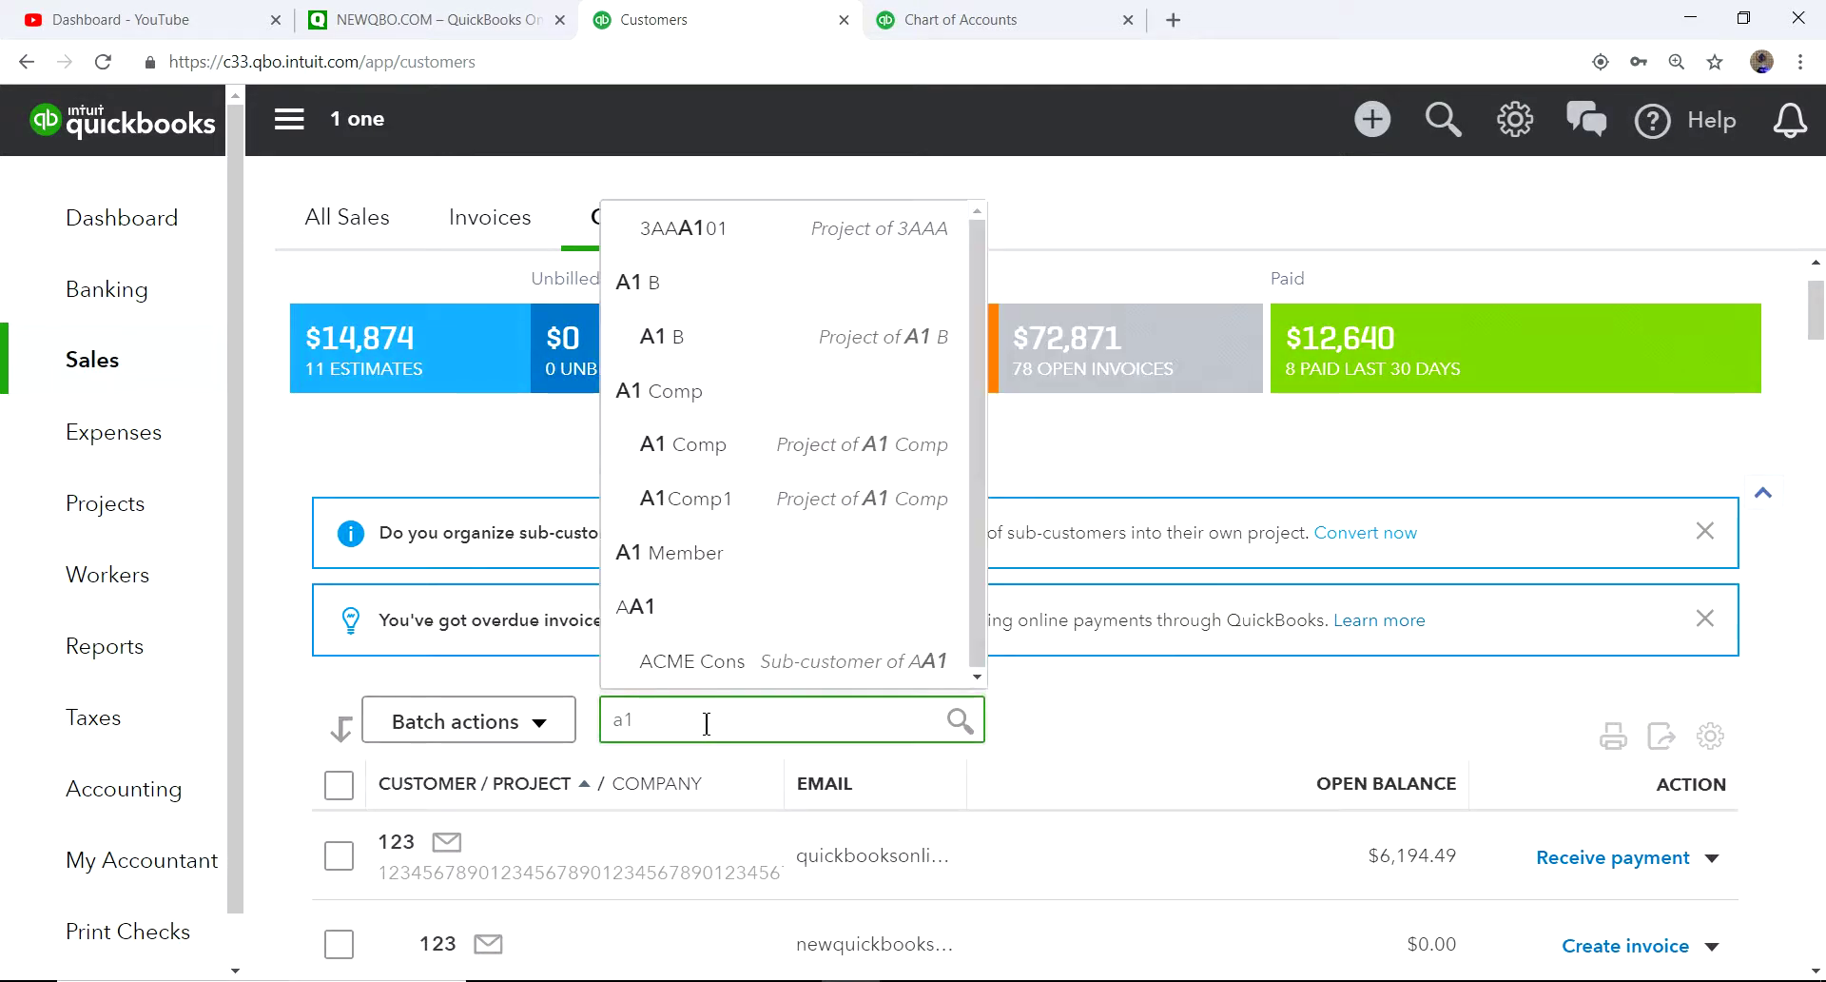
pyautogui.click(706, 550)
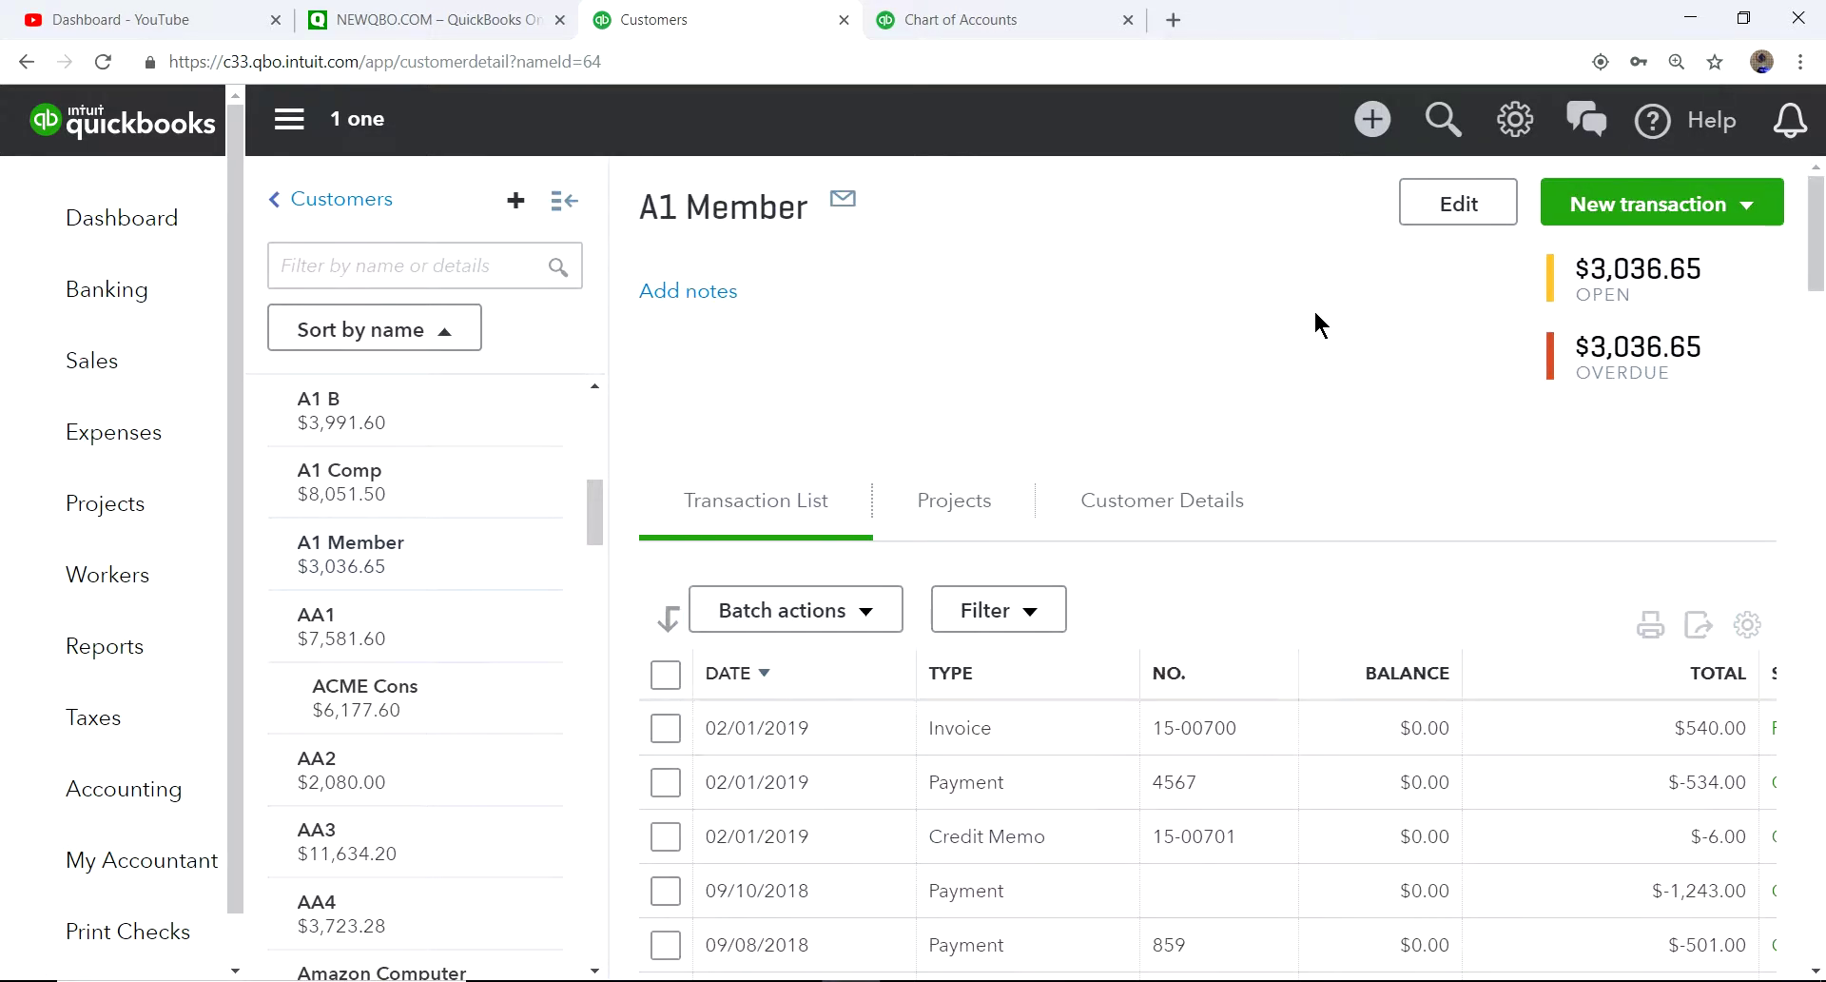
pyautogui.scroll(-3, 1425, 656)
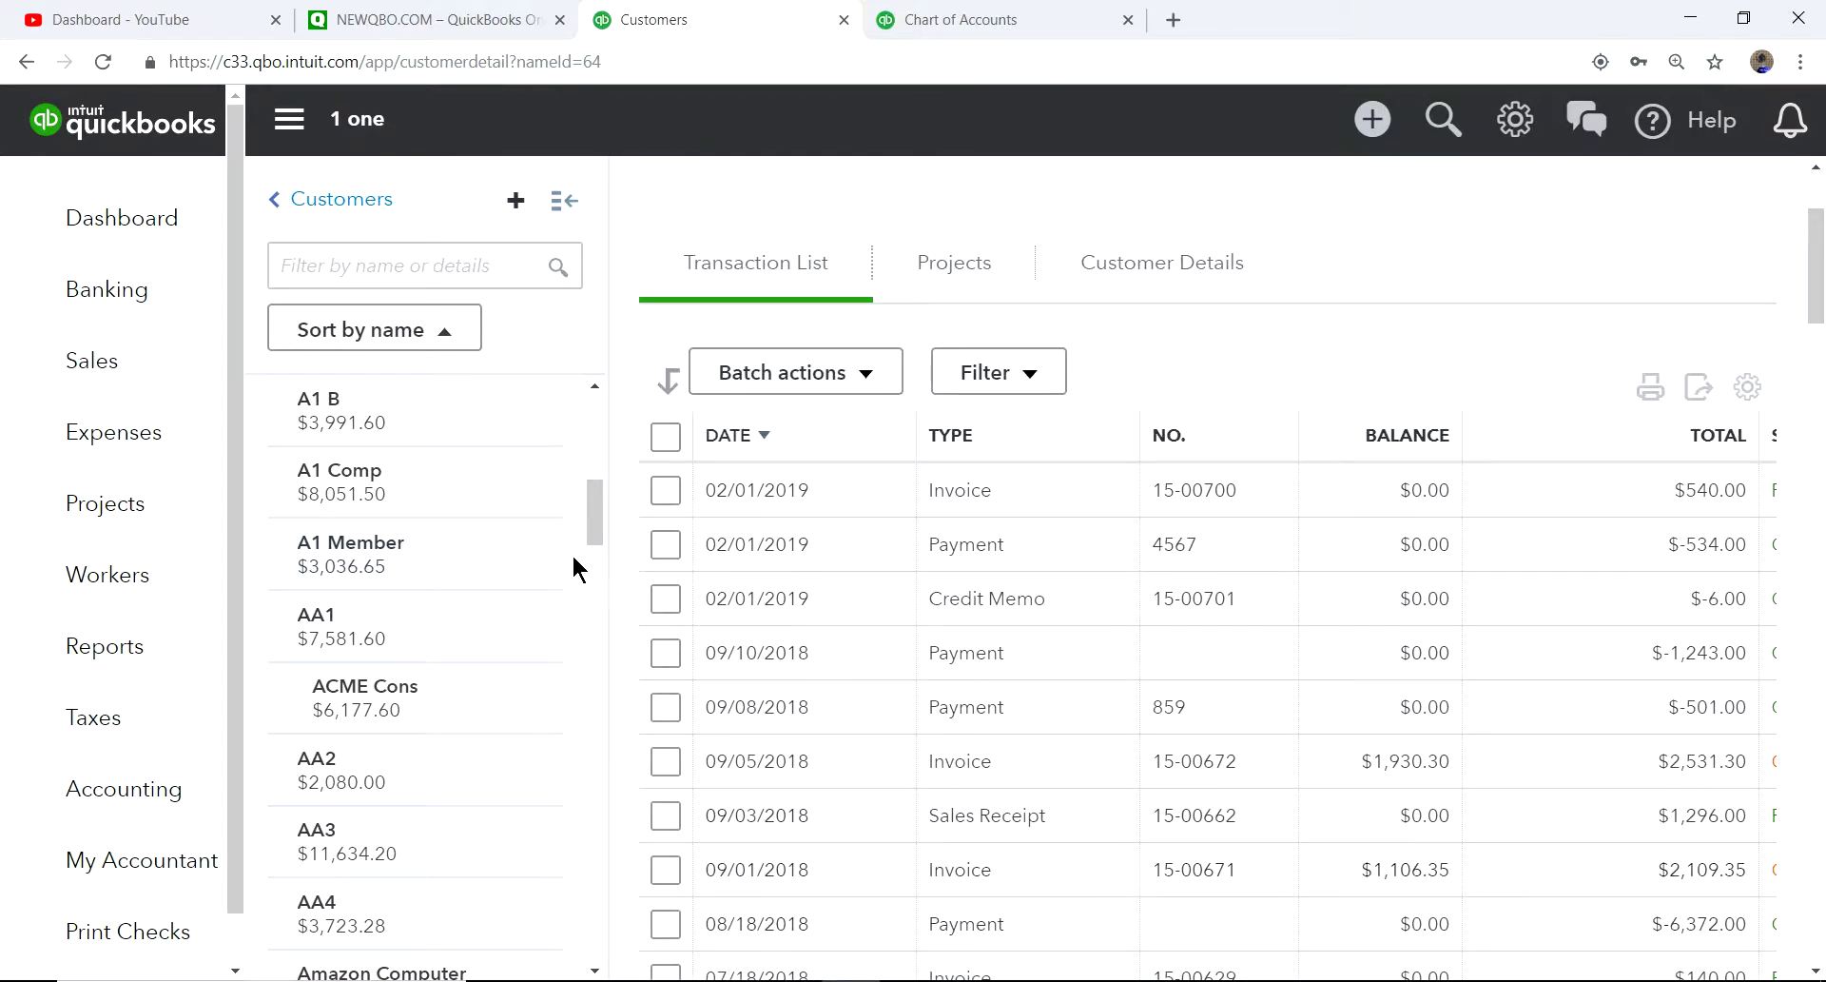
pyautogui.click(290, 119)
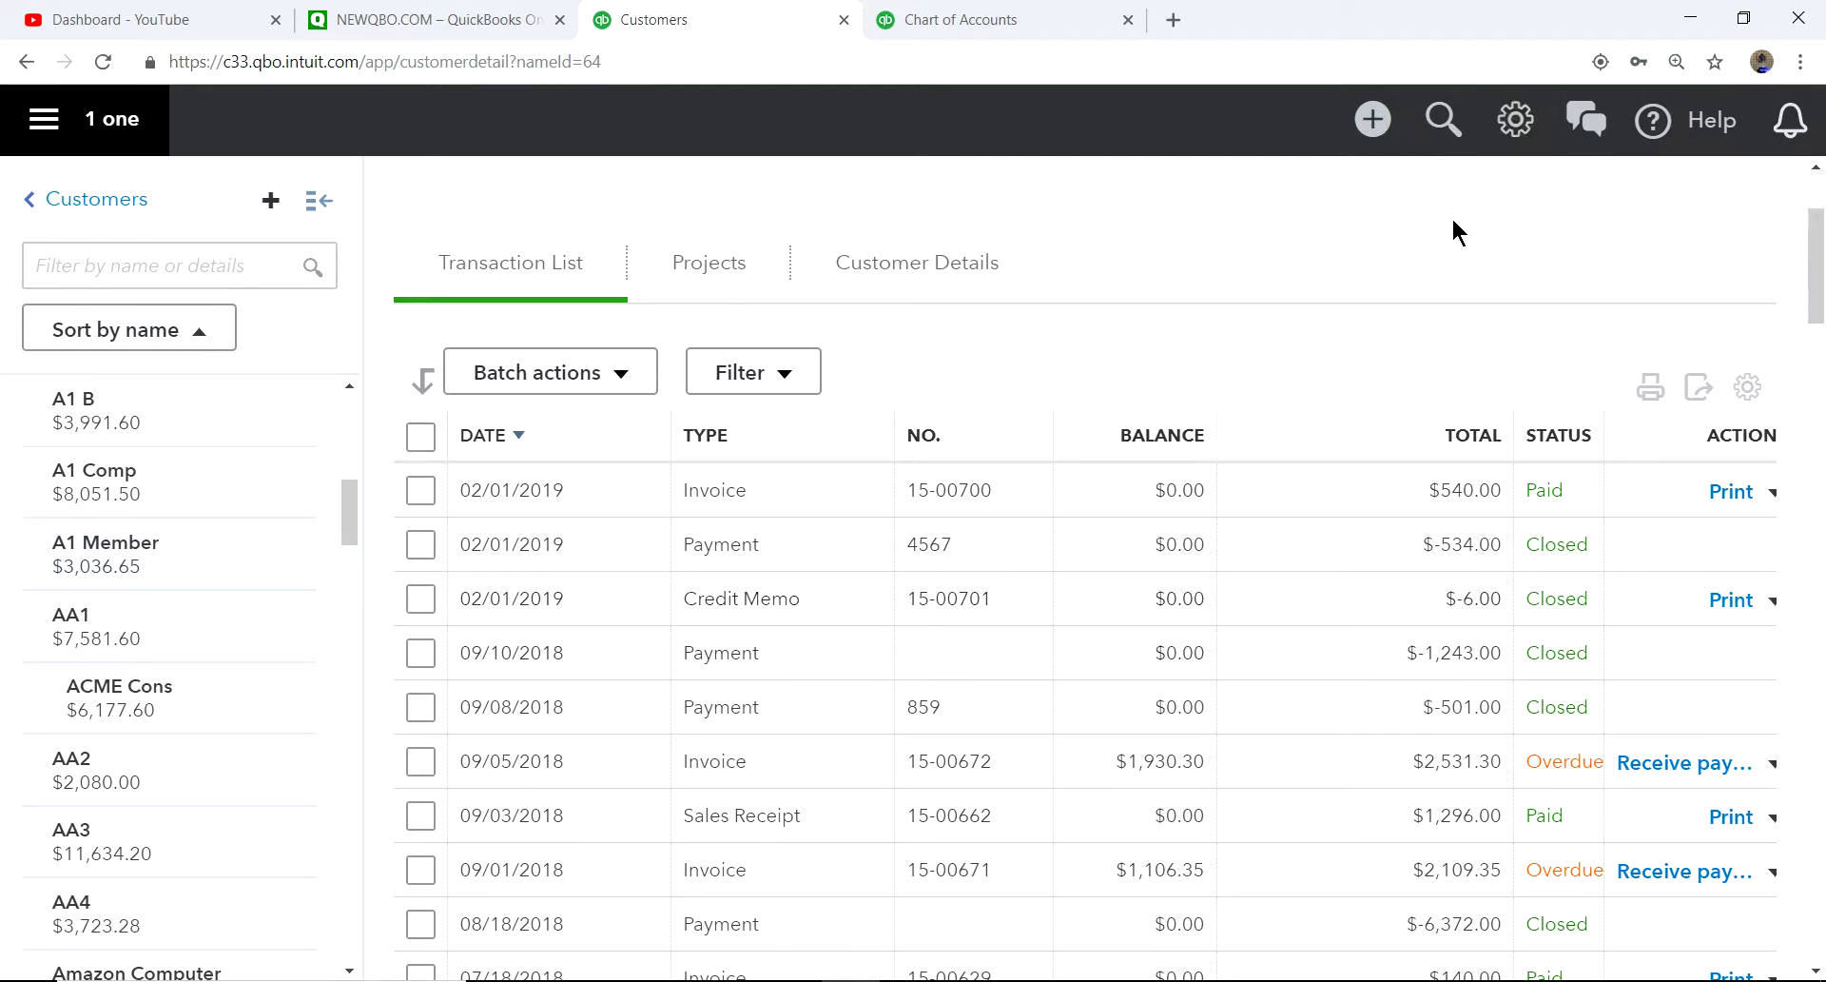
# Step: Open the Terms list, run the report for the 1% 15 Net 30 term, and review its transactions and amounts
pyautogui.click(1513, 131)
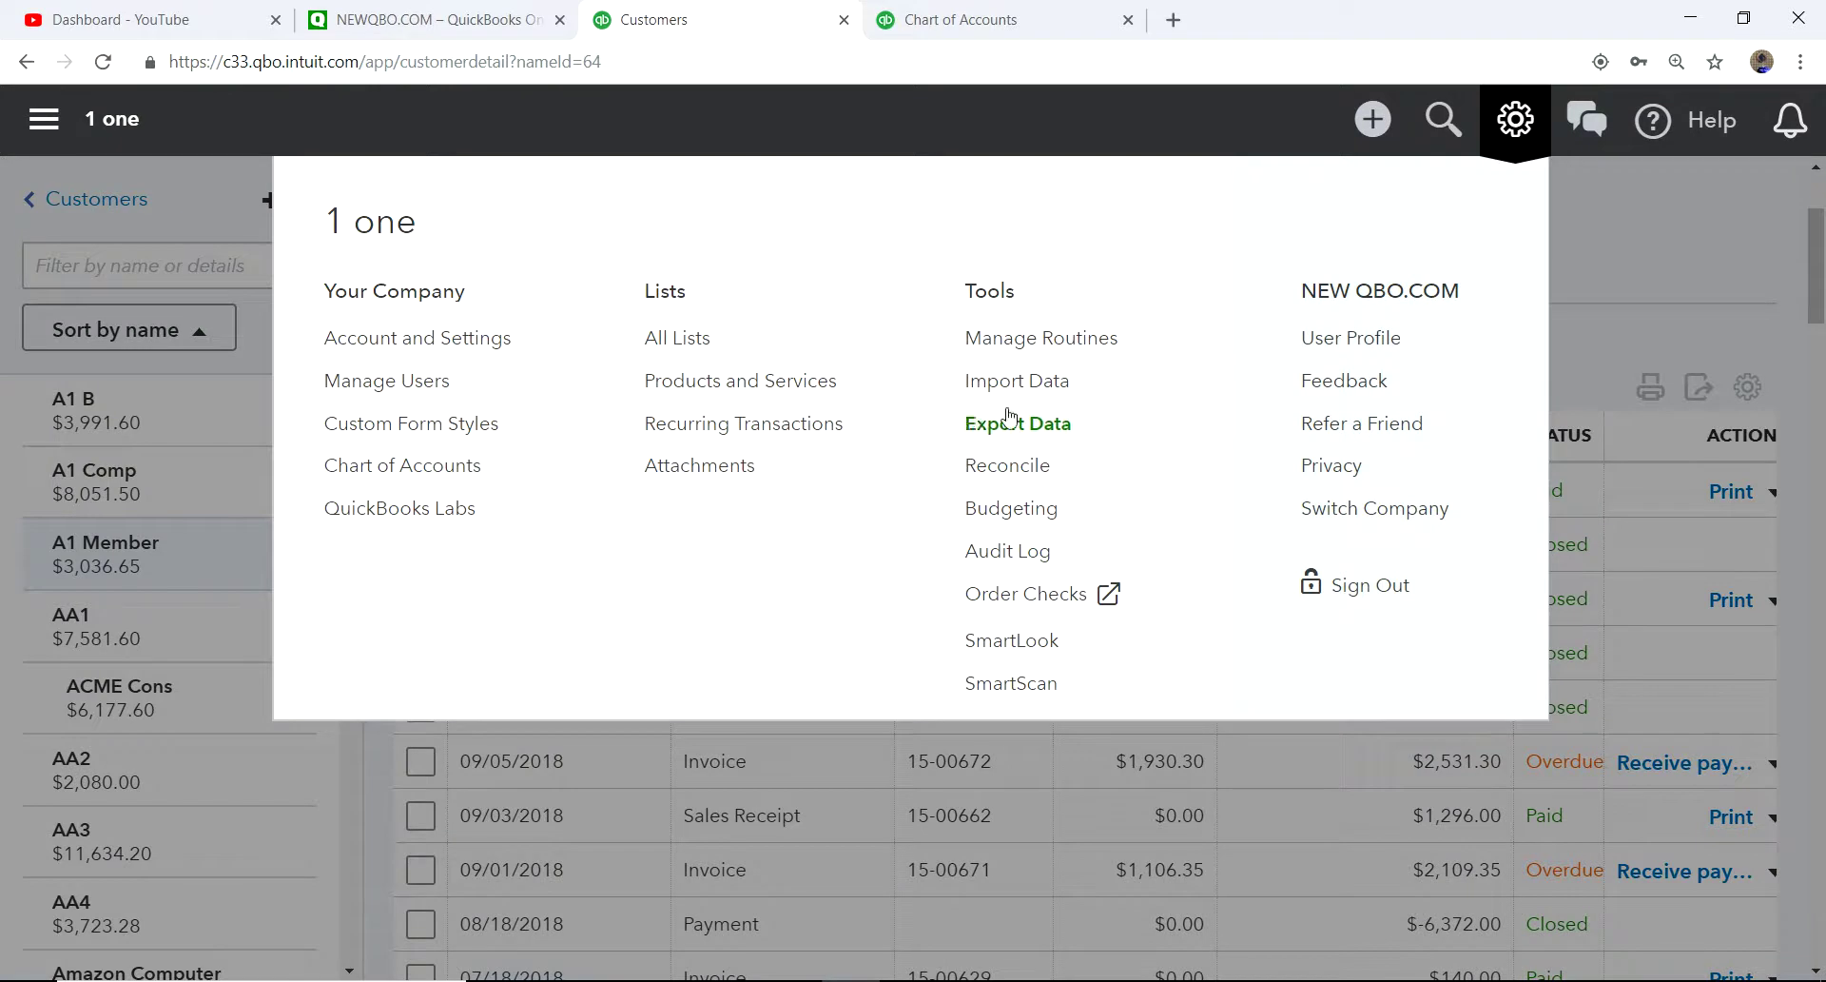
pyautogui.click(654, 337)
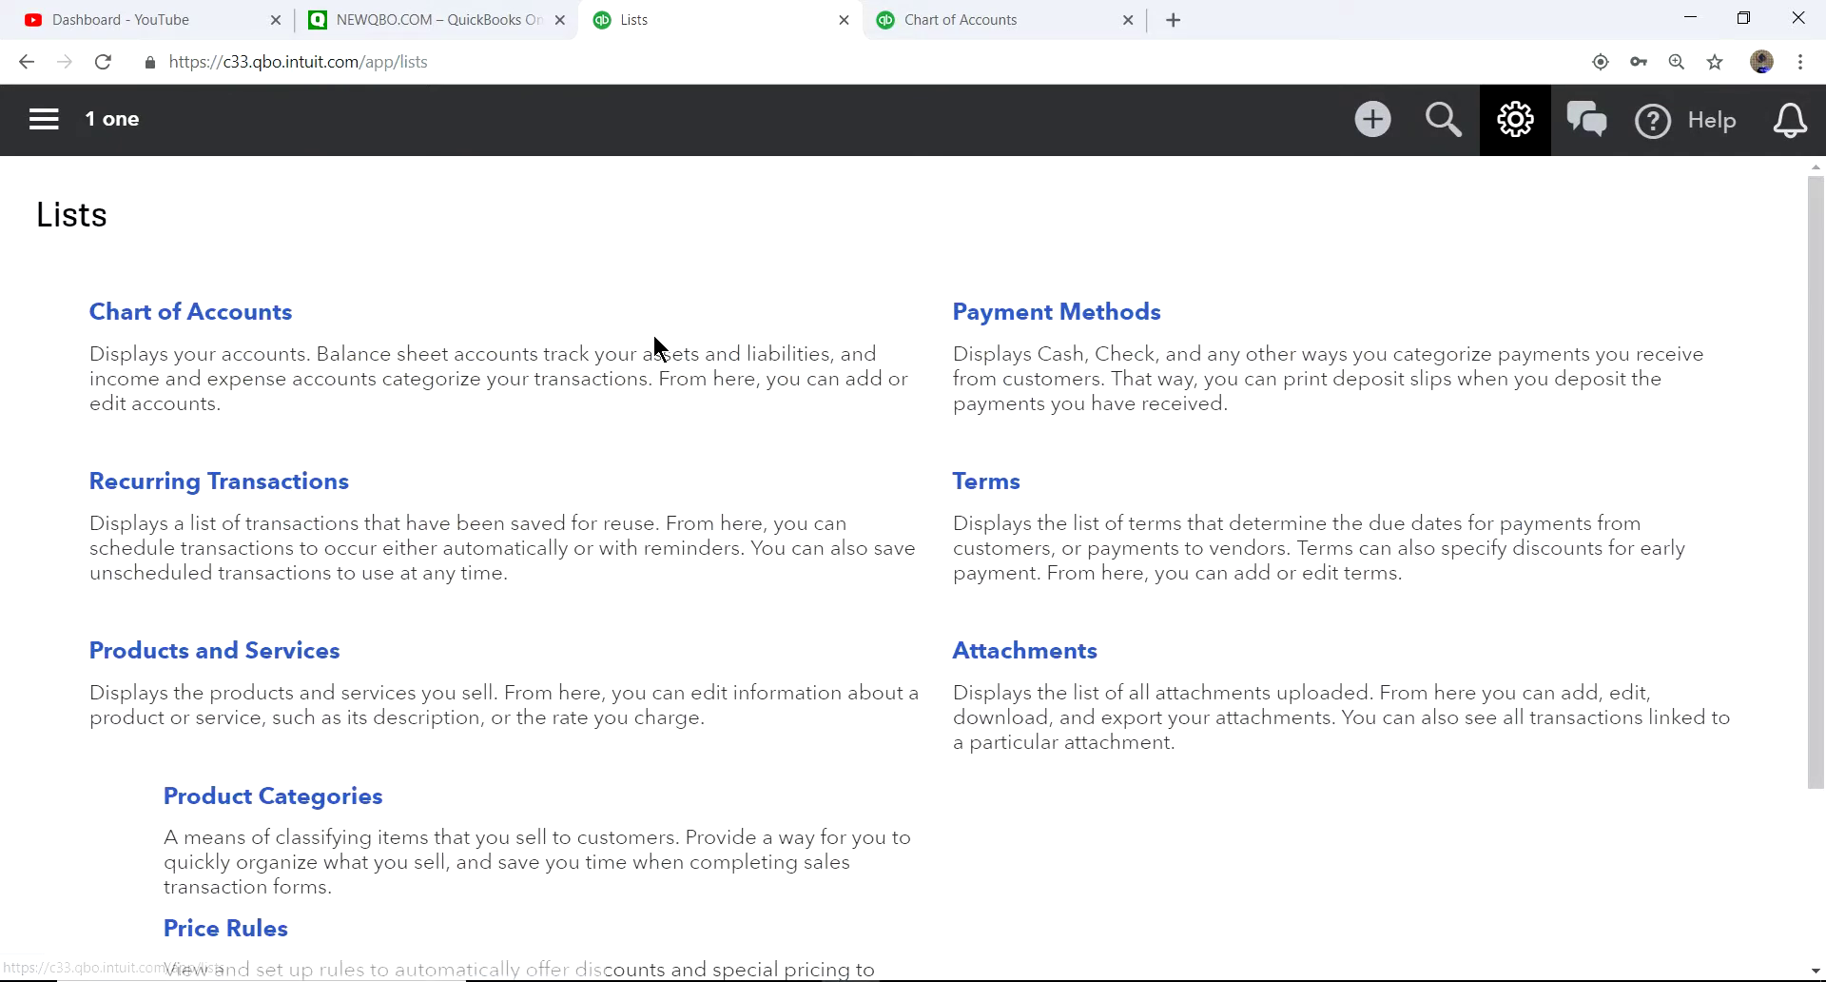
pyautogui.click(990, 484)
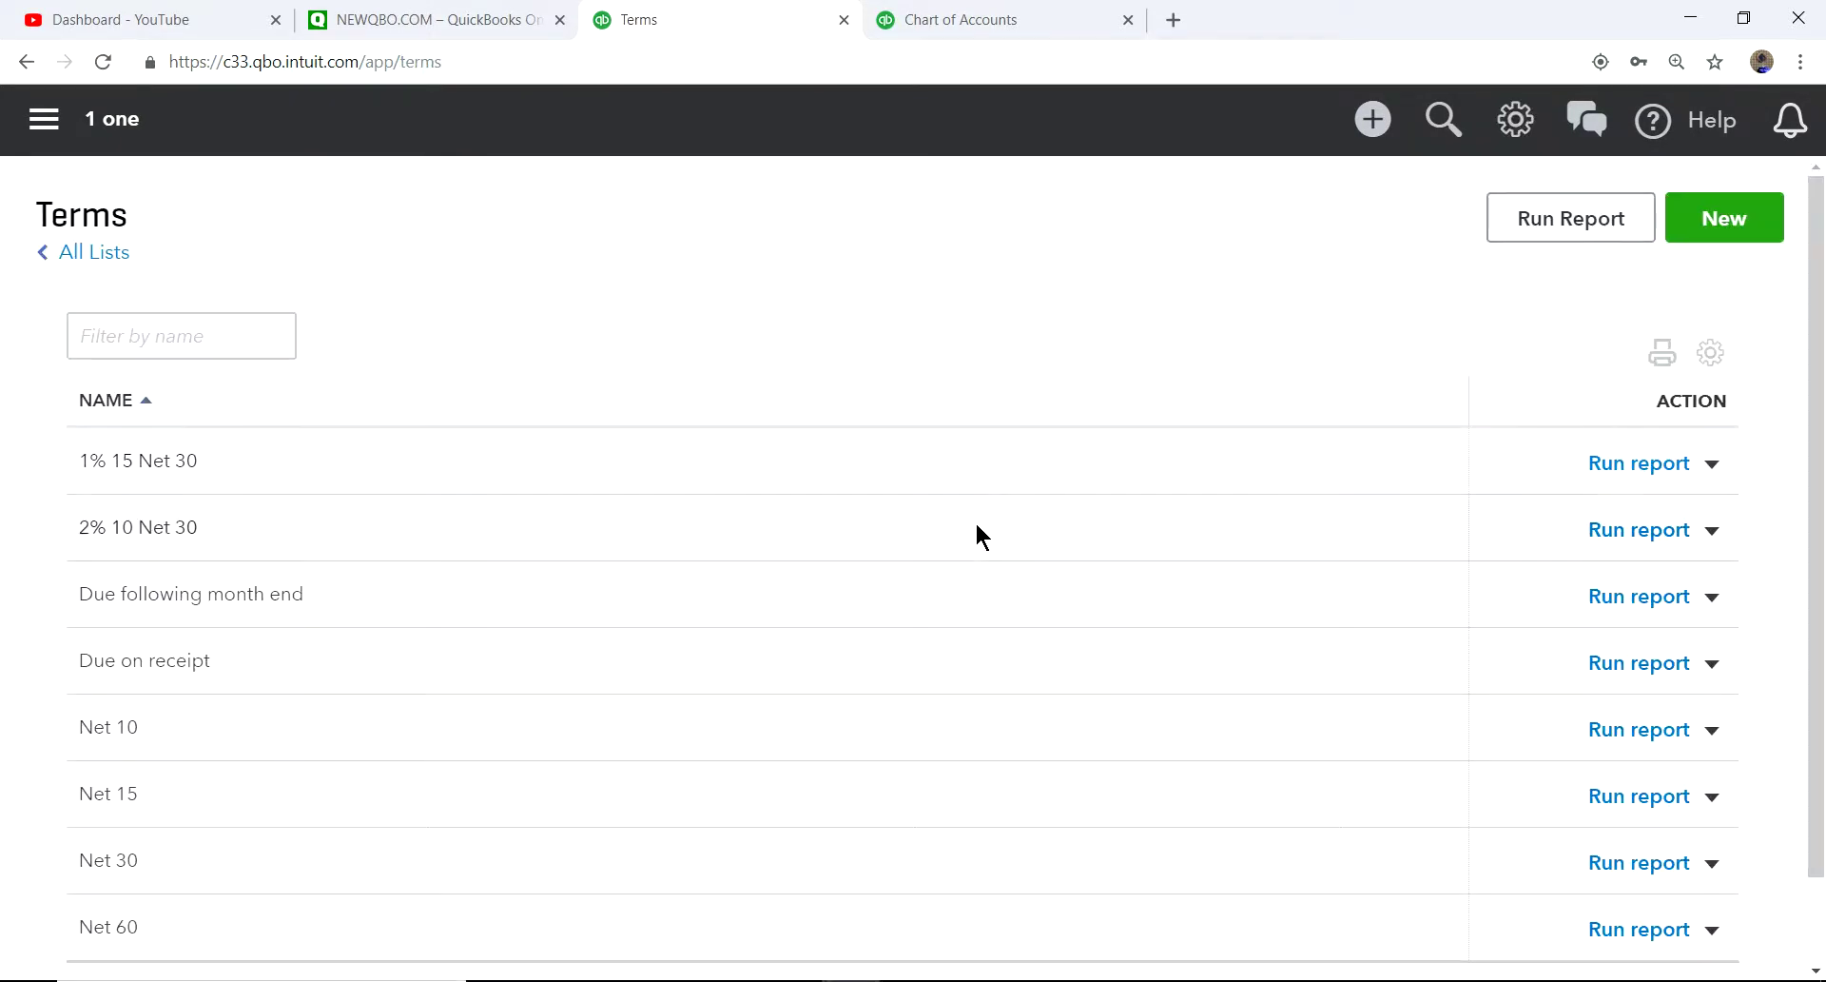
pyautogui.click(1651, 466)
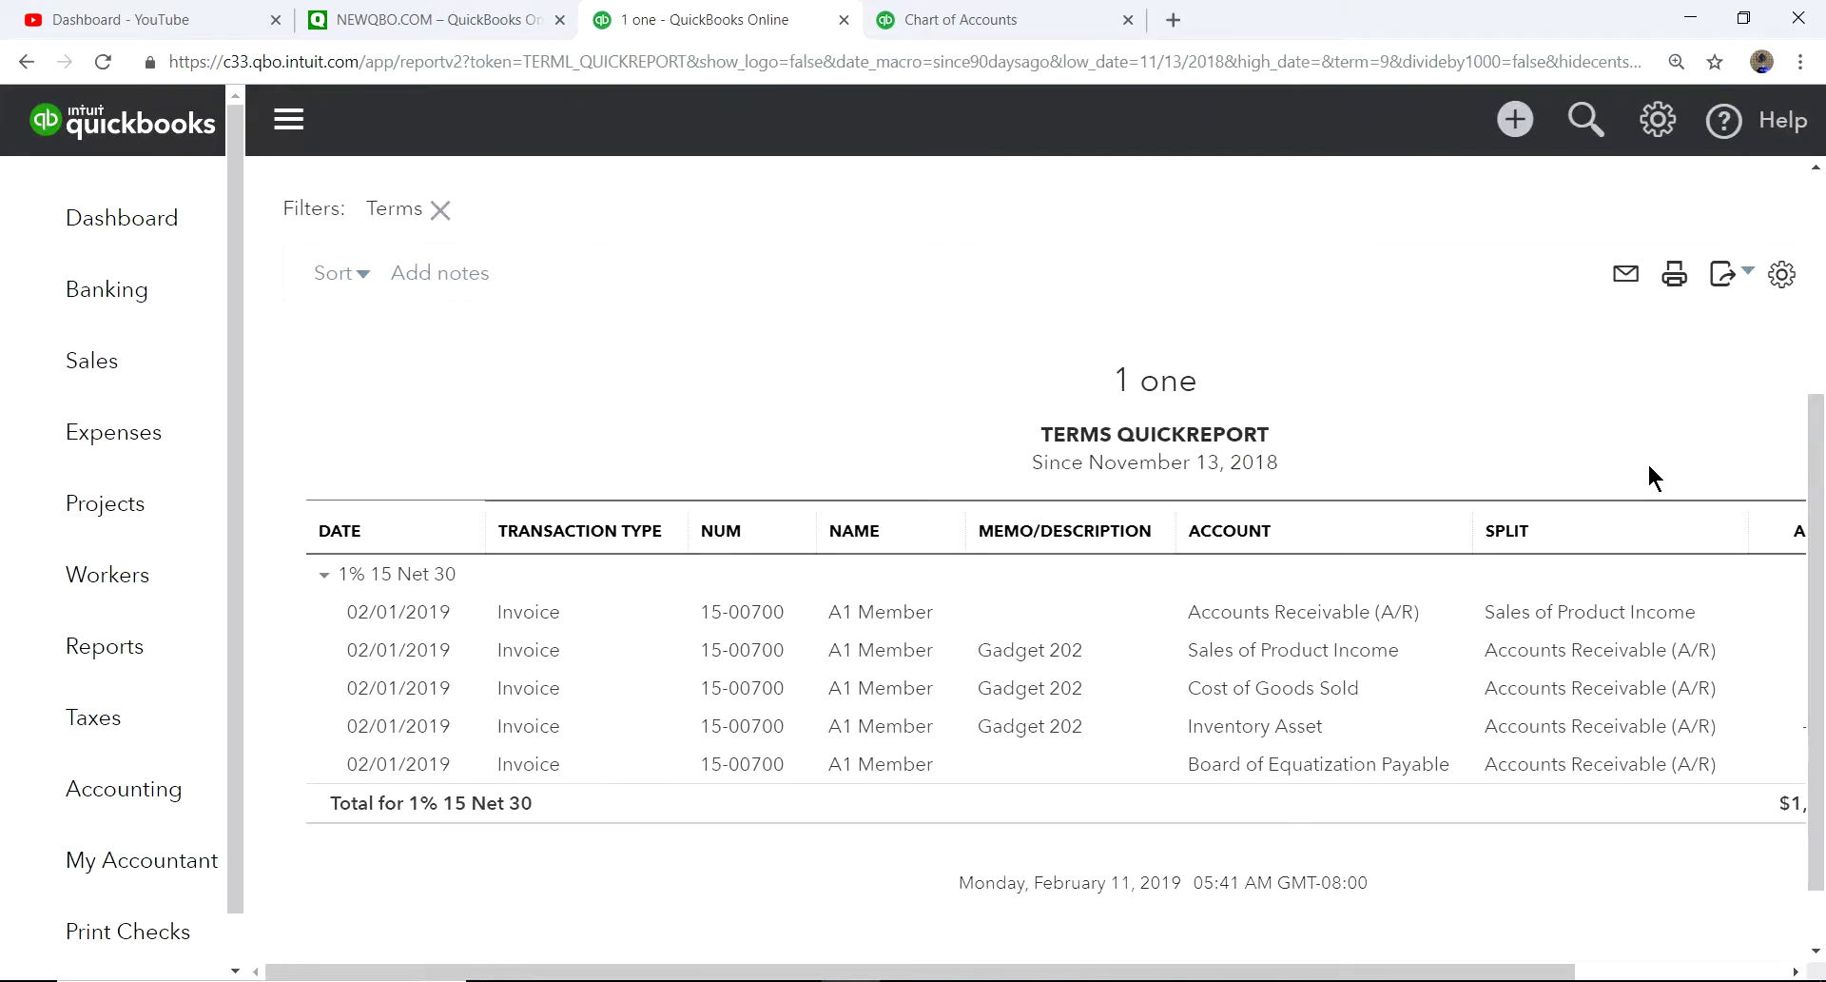
pyautogui.hscroll(5, 1614, 947)
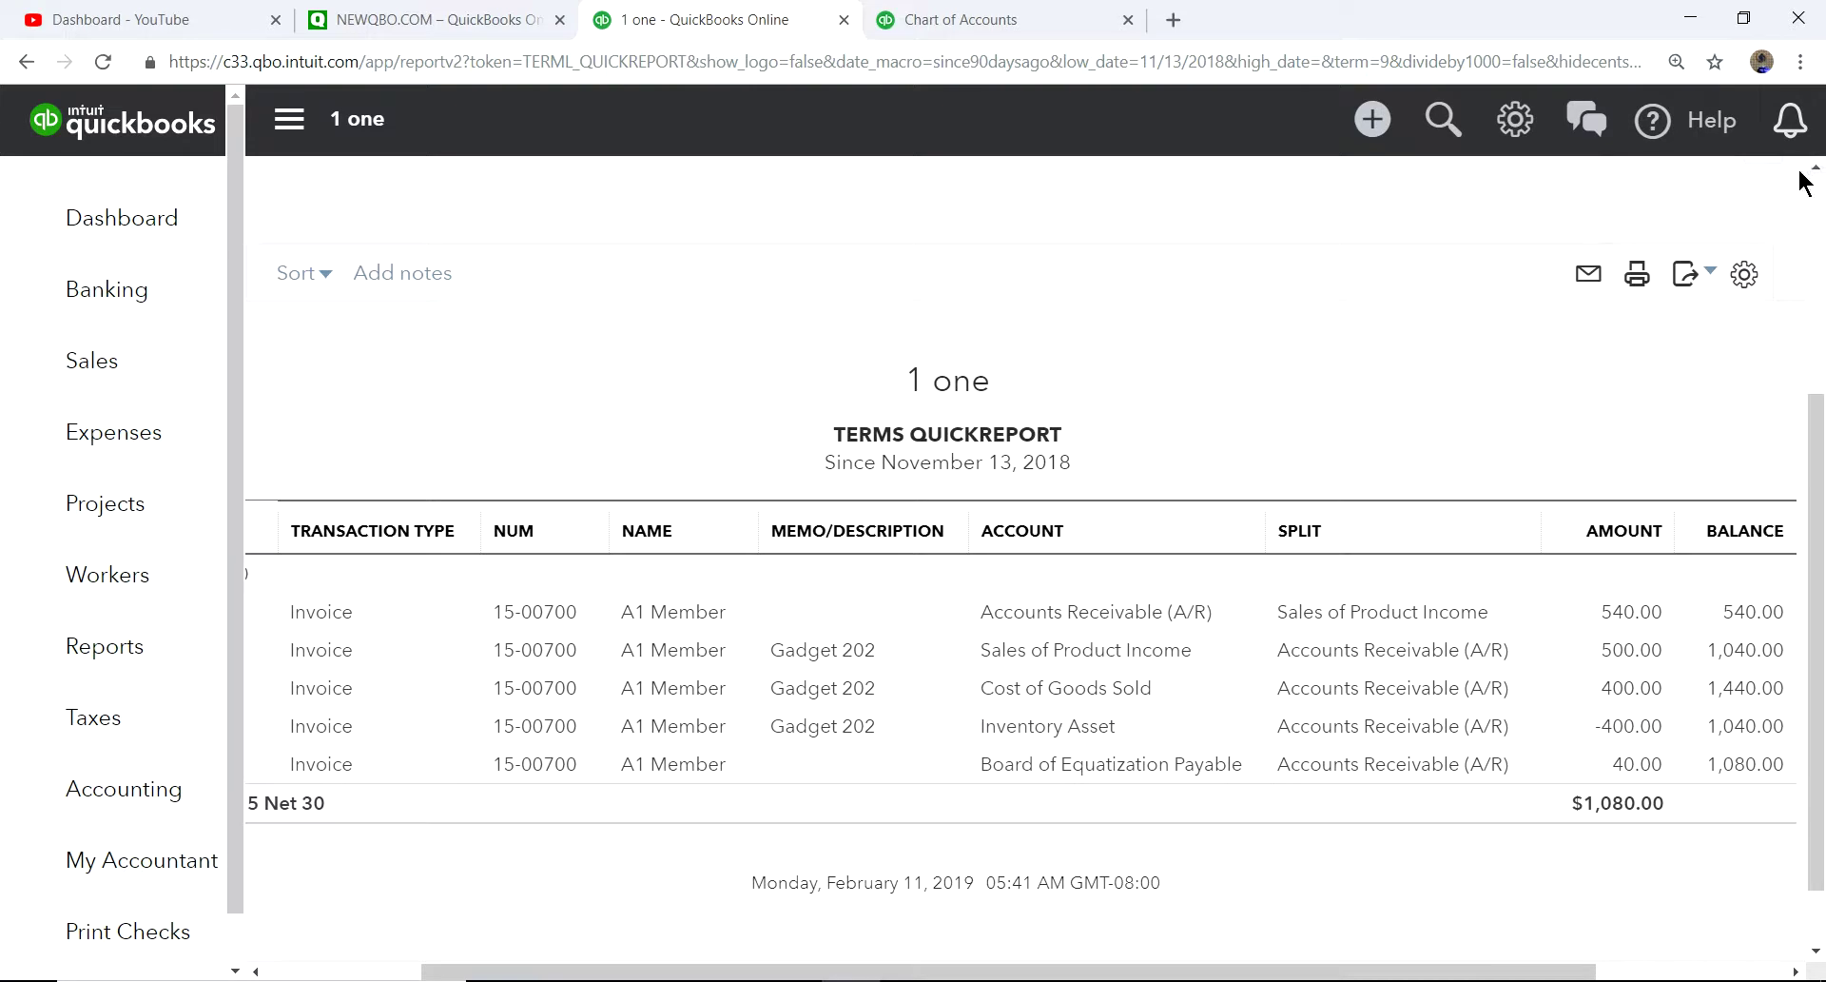
pyautogui.scroll(3, 1819, 211)
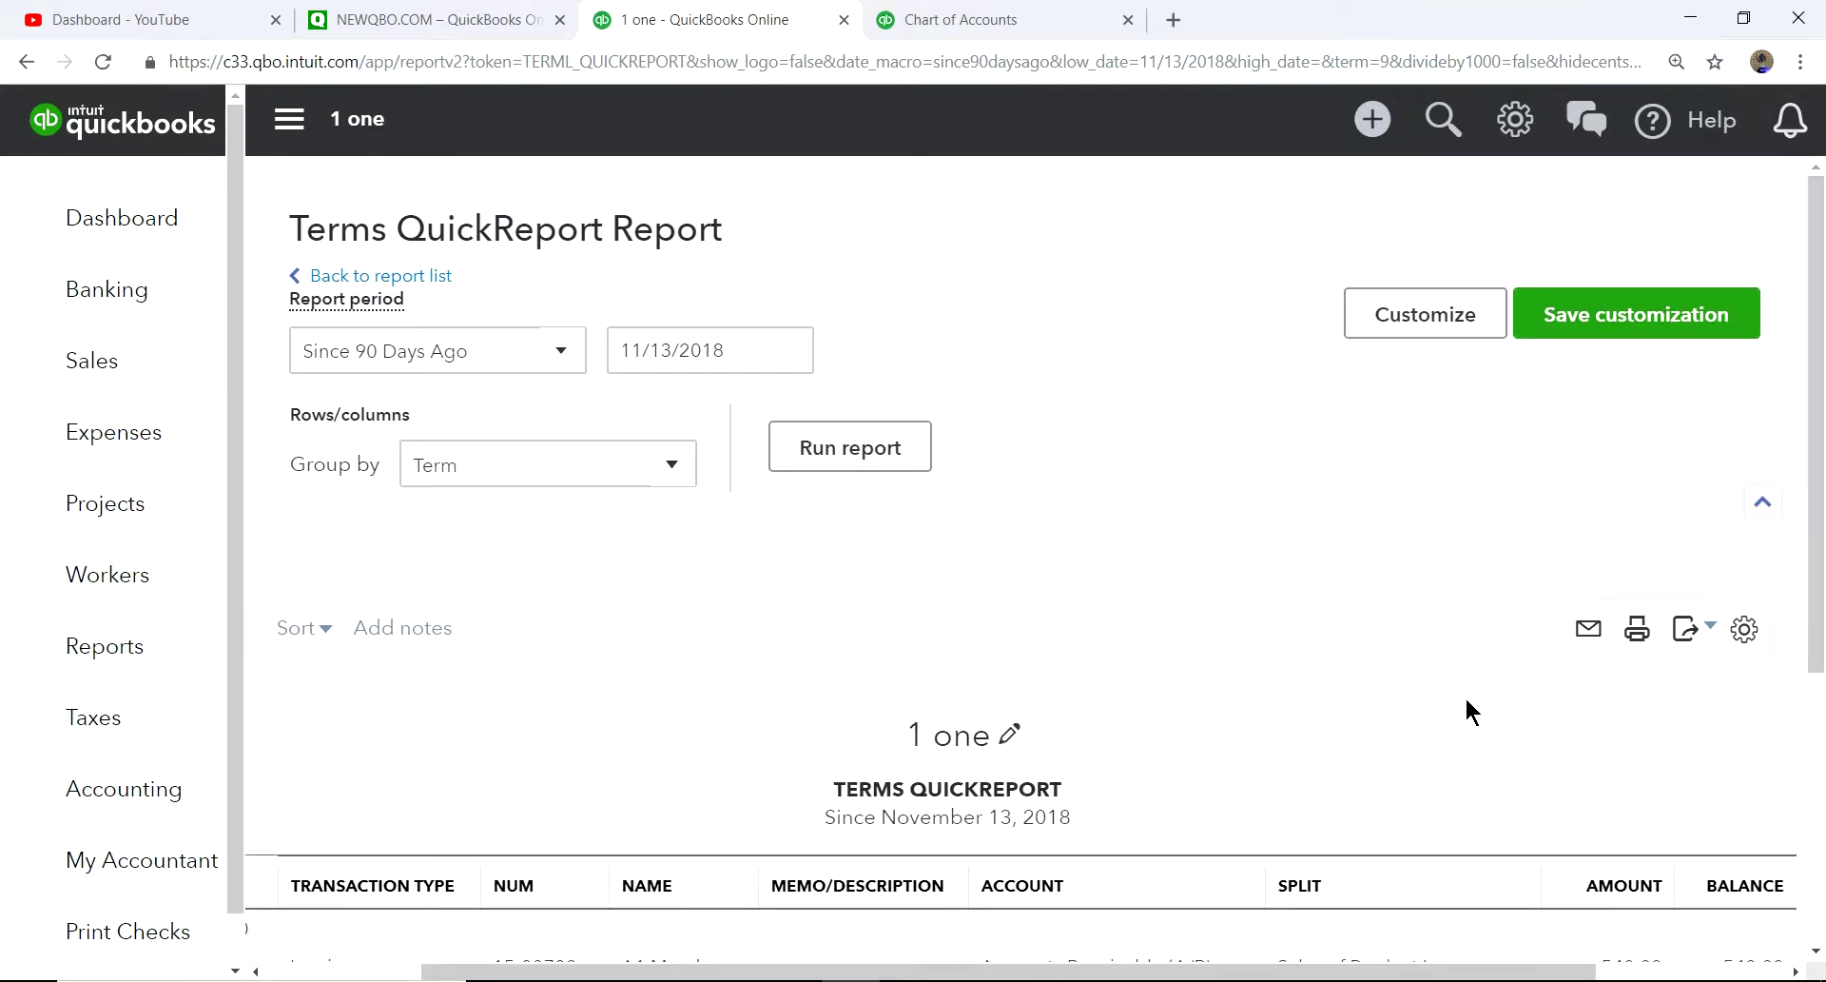
pyautogui.scroll(-3, 1465, 694)
pyautogui.scroll(-1, 1467, 704)
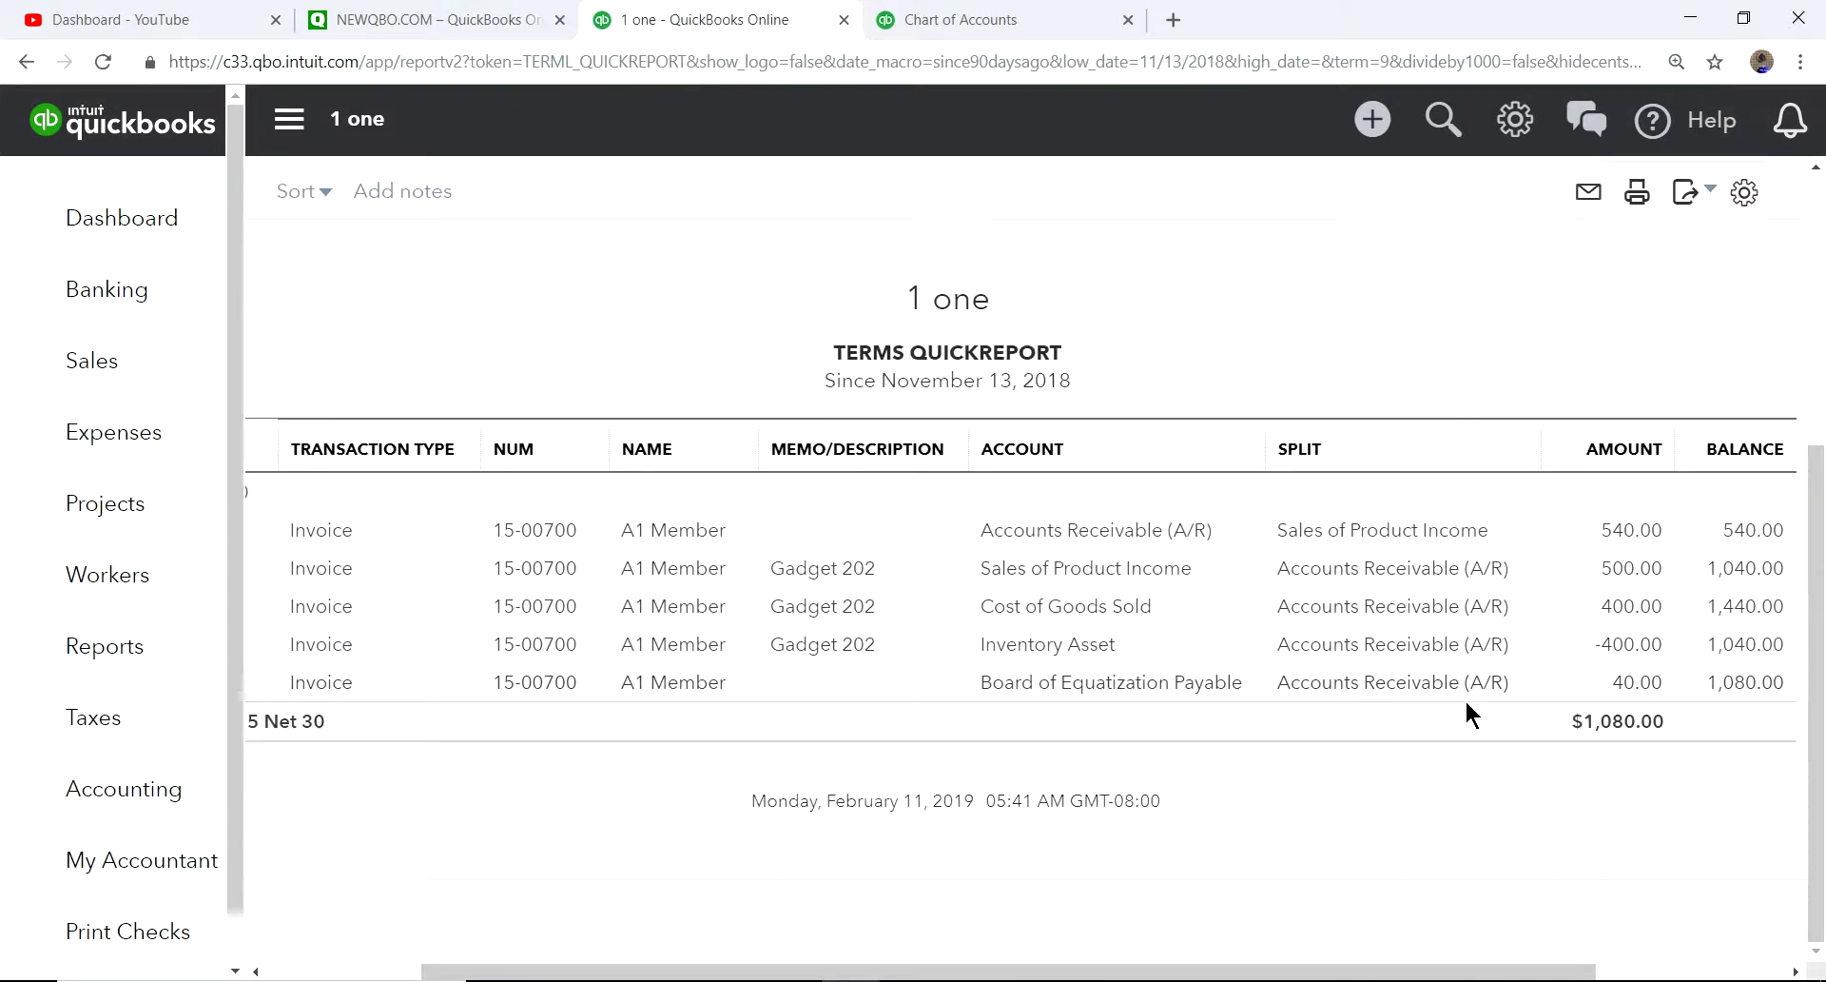
pyautogui.scroll(5, 1468, 708)
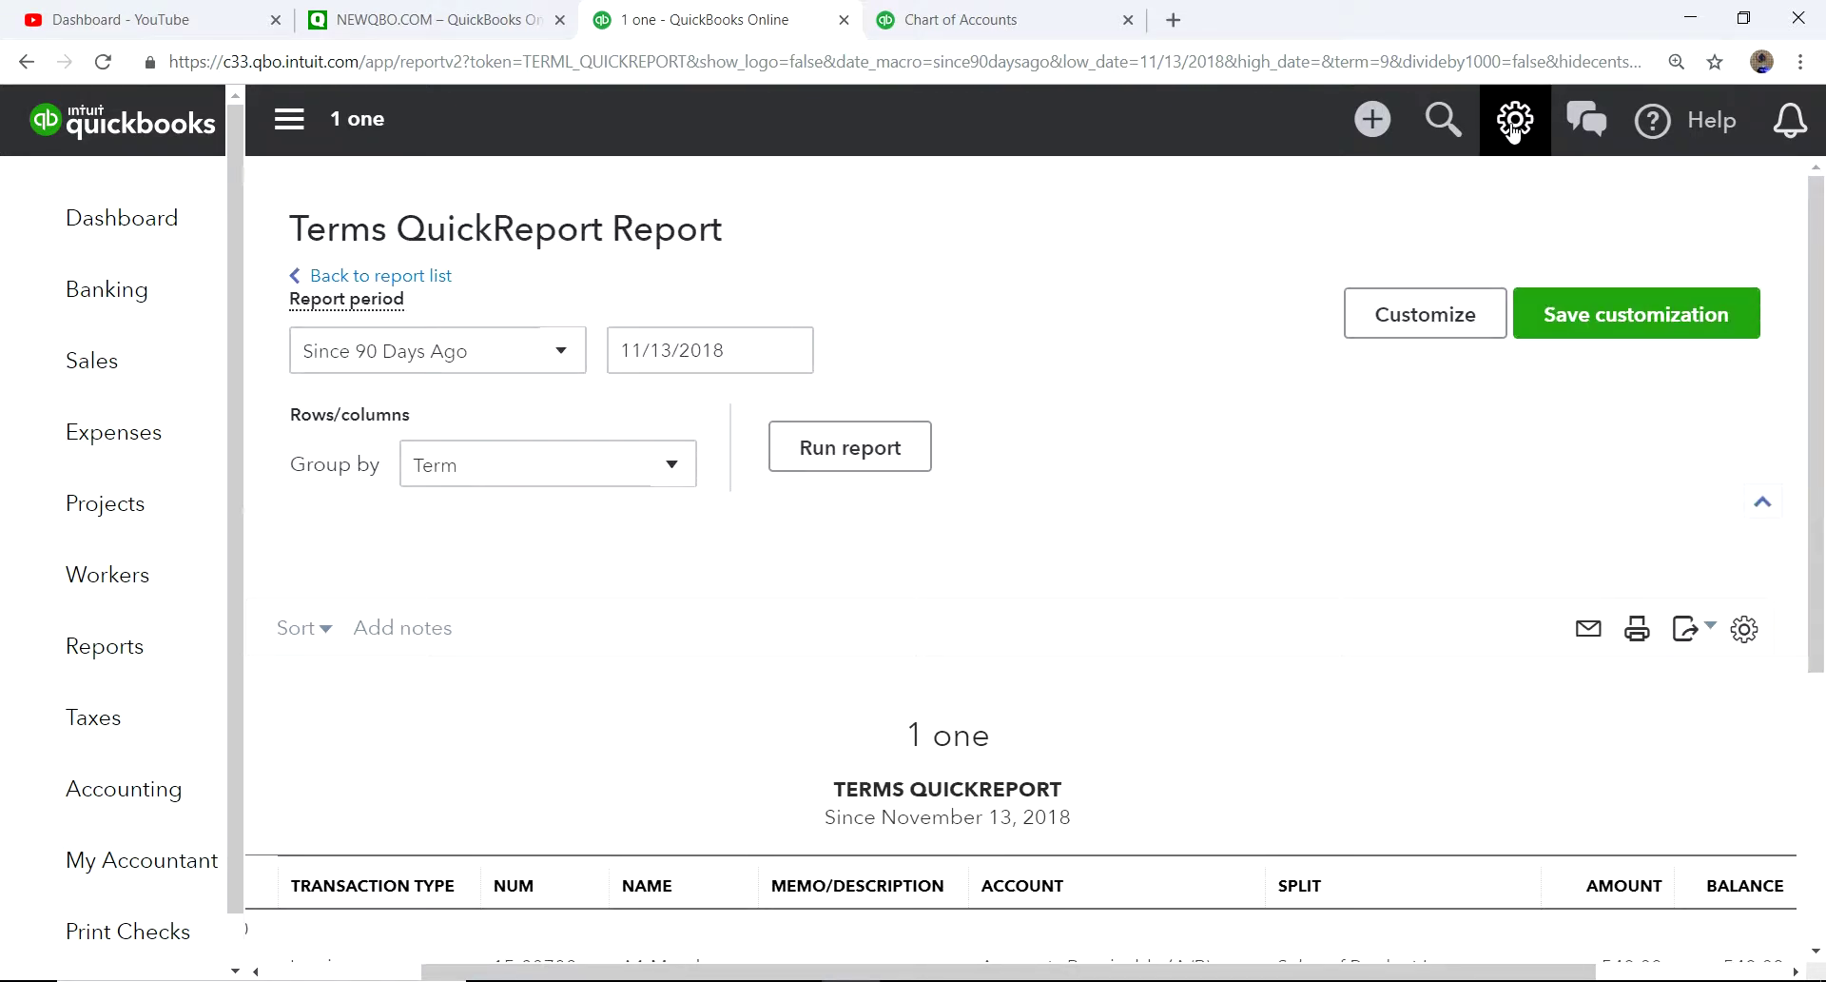
# Step: Filter the products and services list by "dis" and run the report for the Payment Discount service item
pyautogui.click(1388, 127)
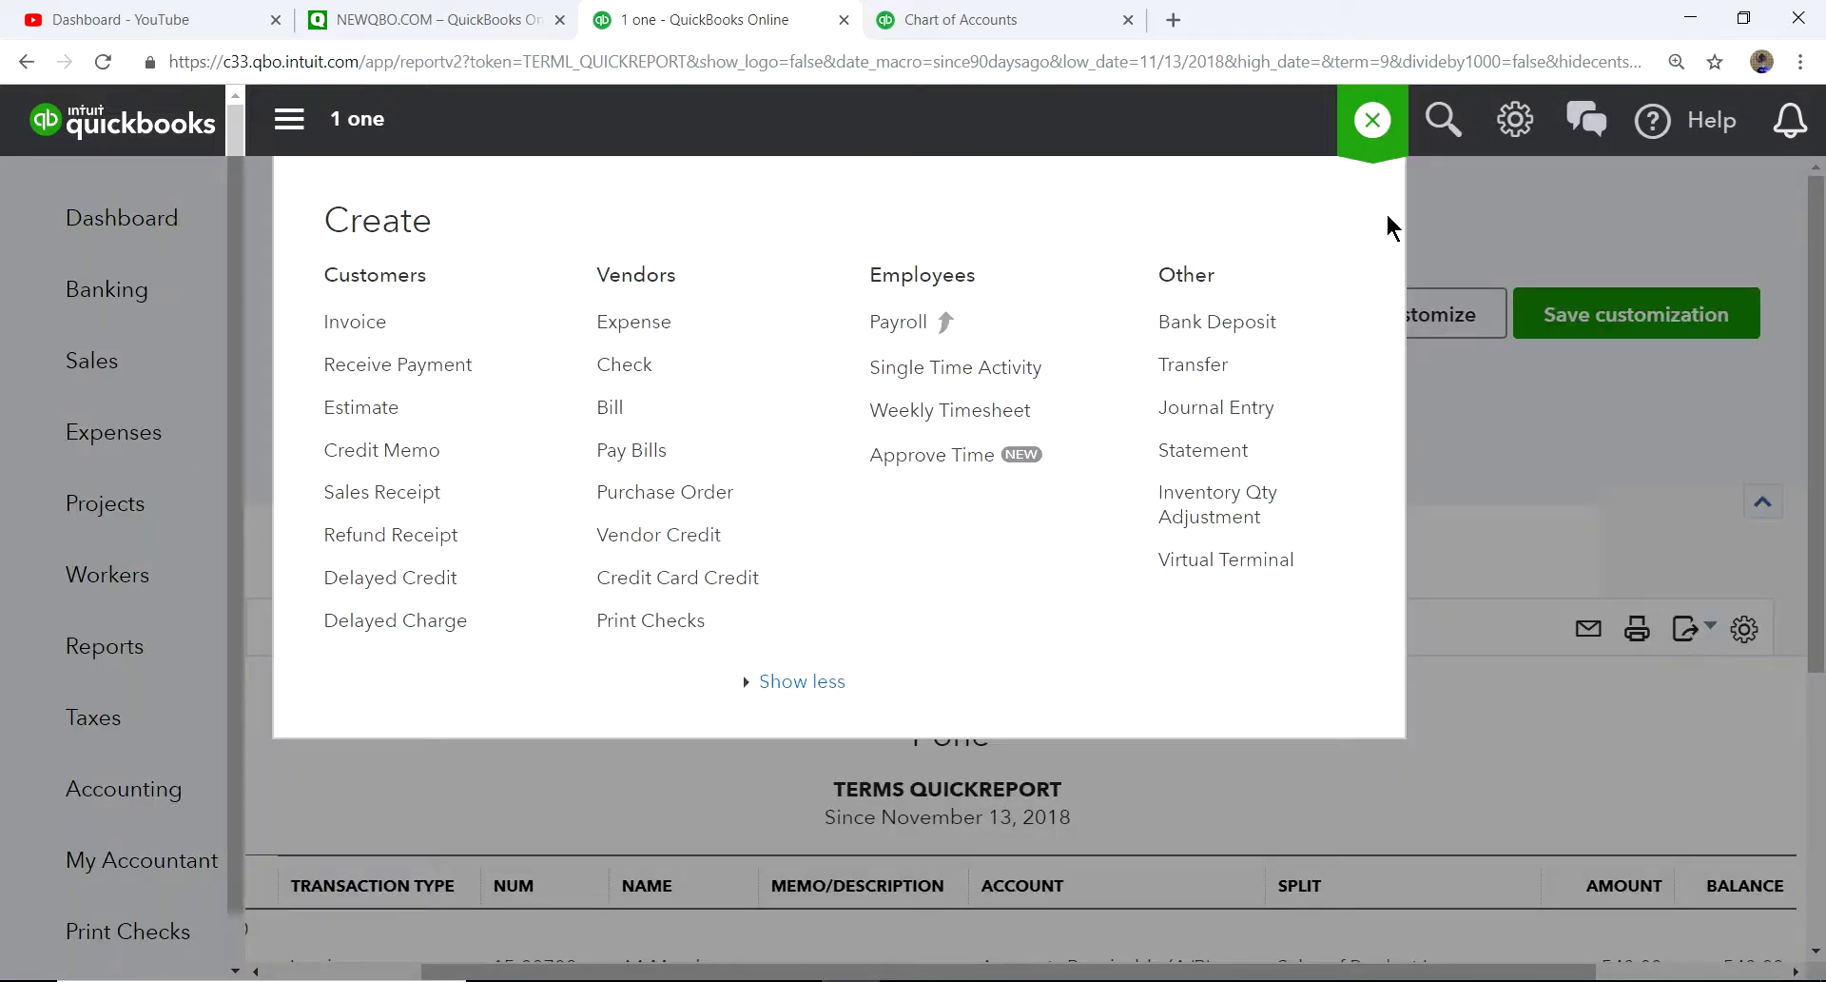
pyautogui.click(1514, 119)
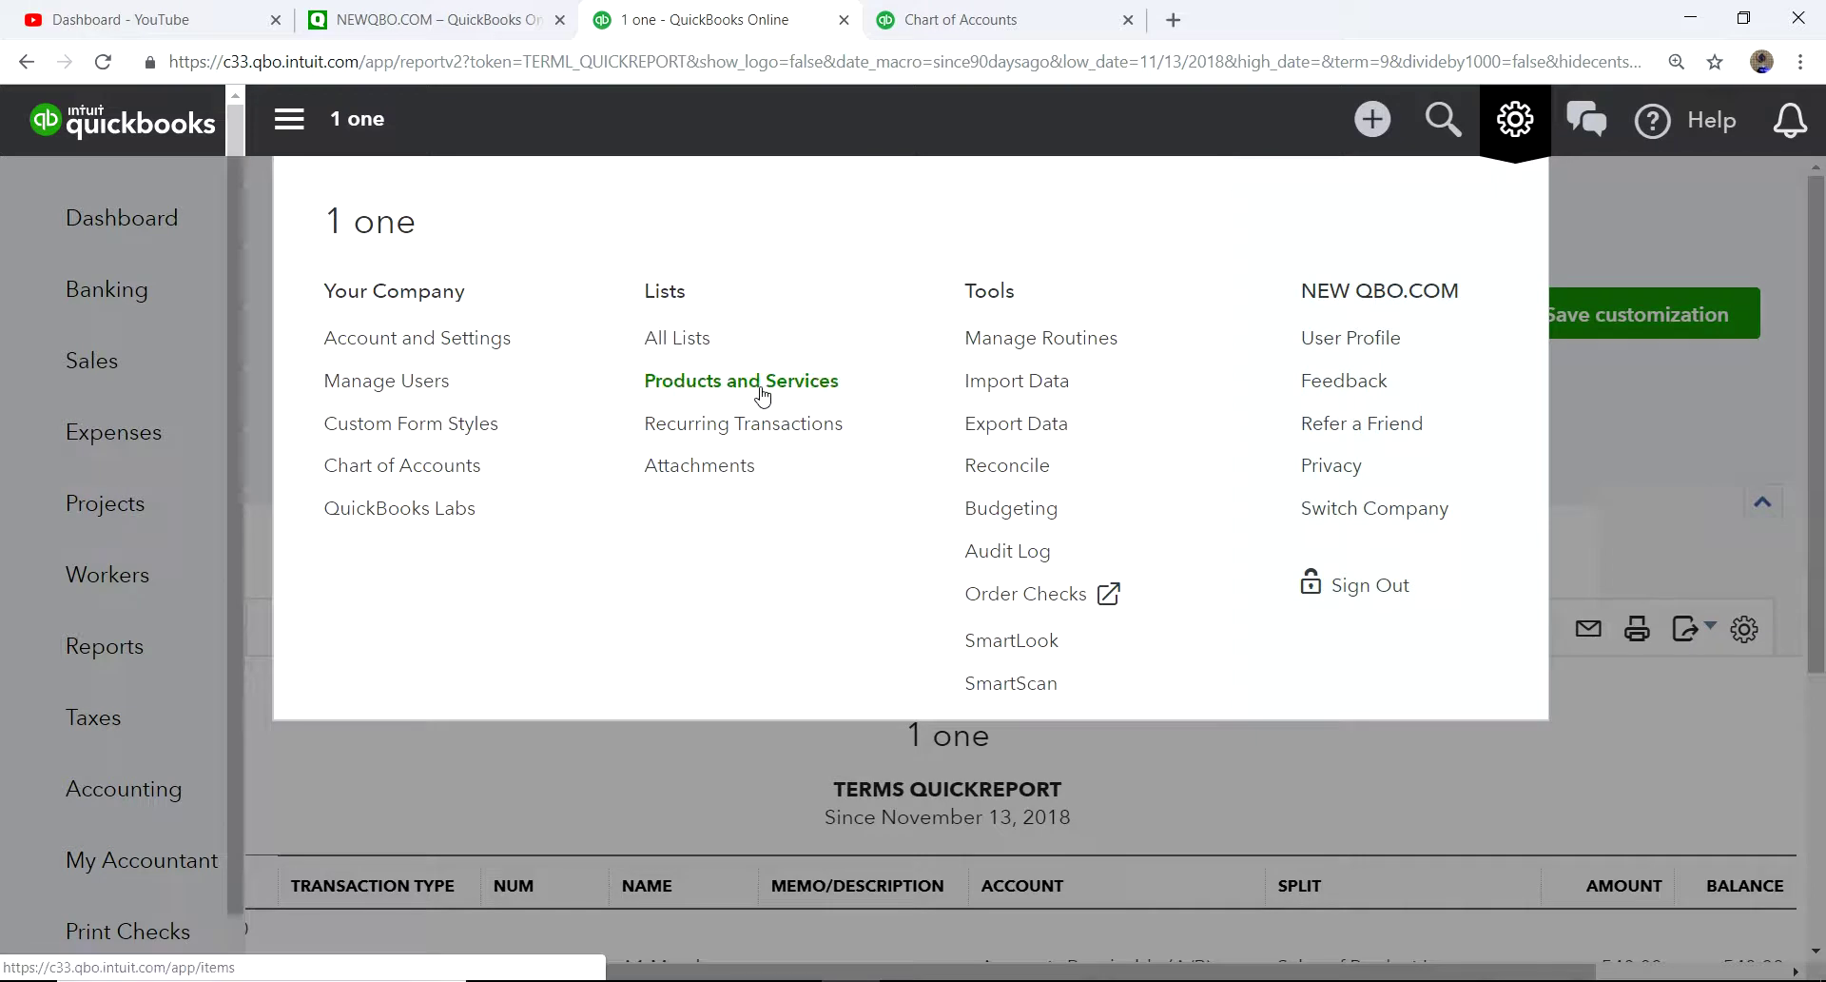
pyautogui.click(762, 385)
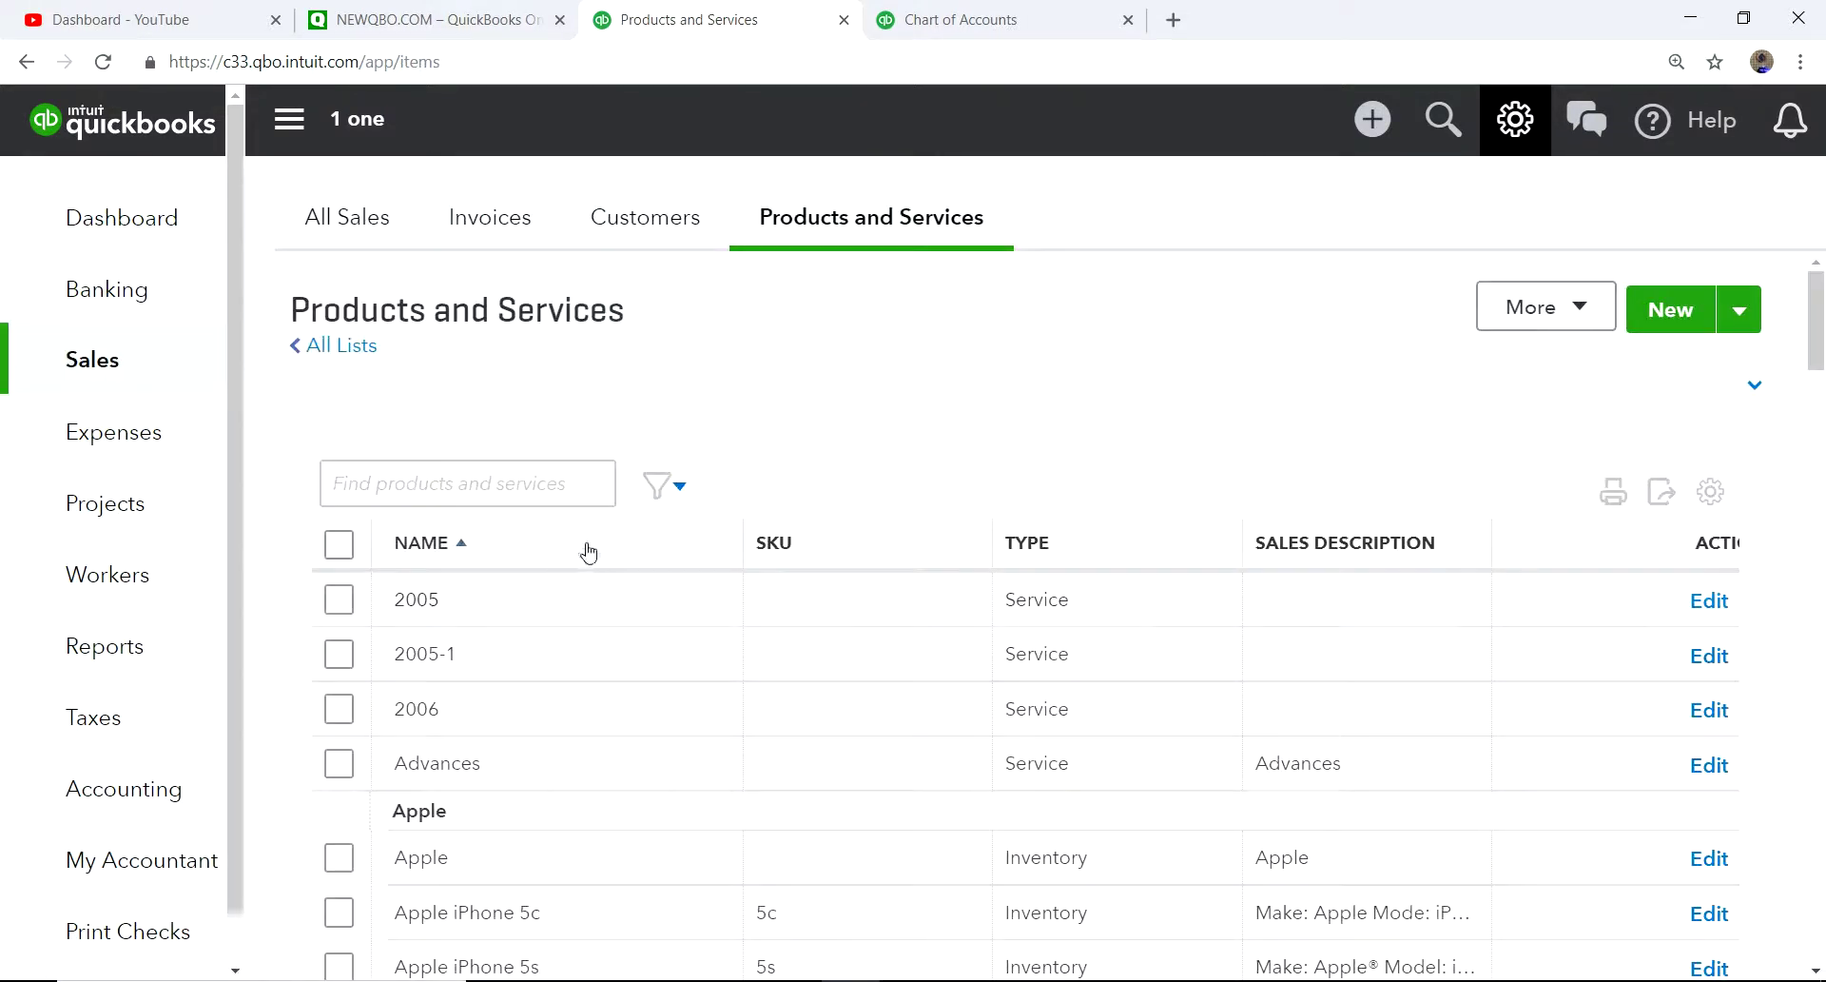
pyautogui.click(534, 487)
pyautogui.write('dis')
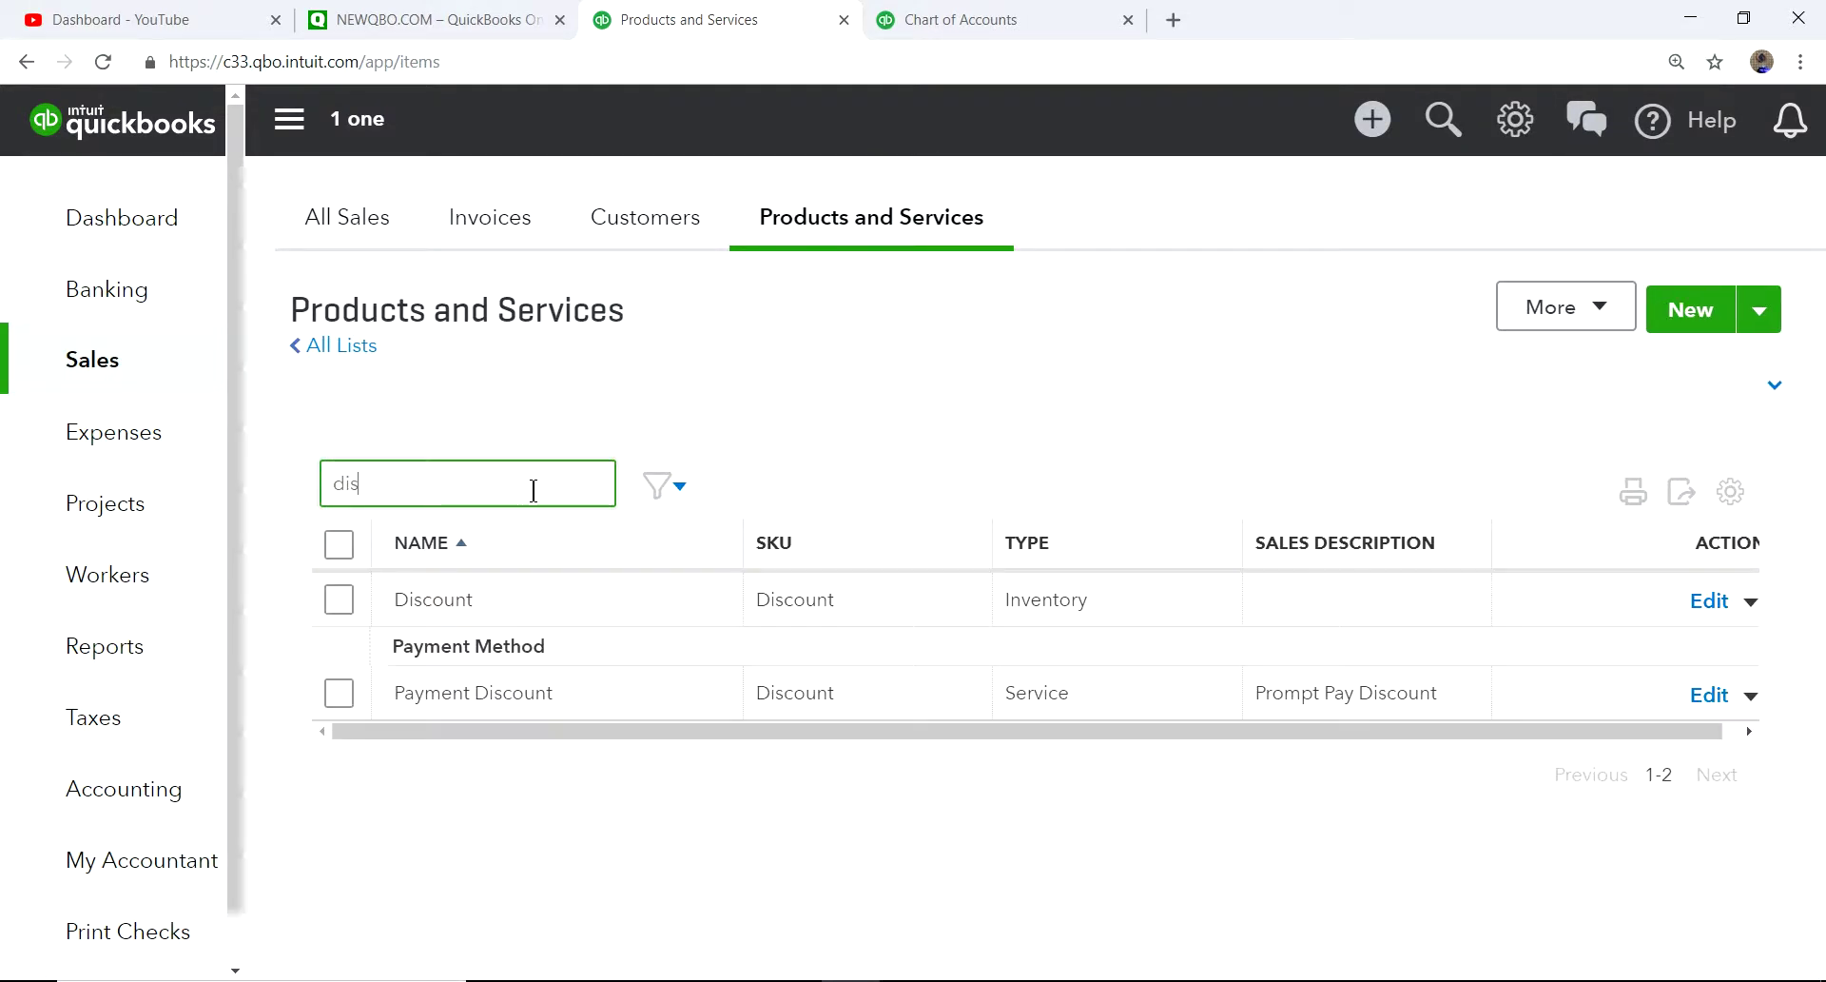
pyautogui.click(1747, 696)
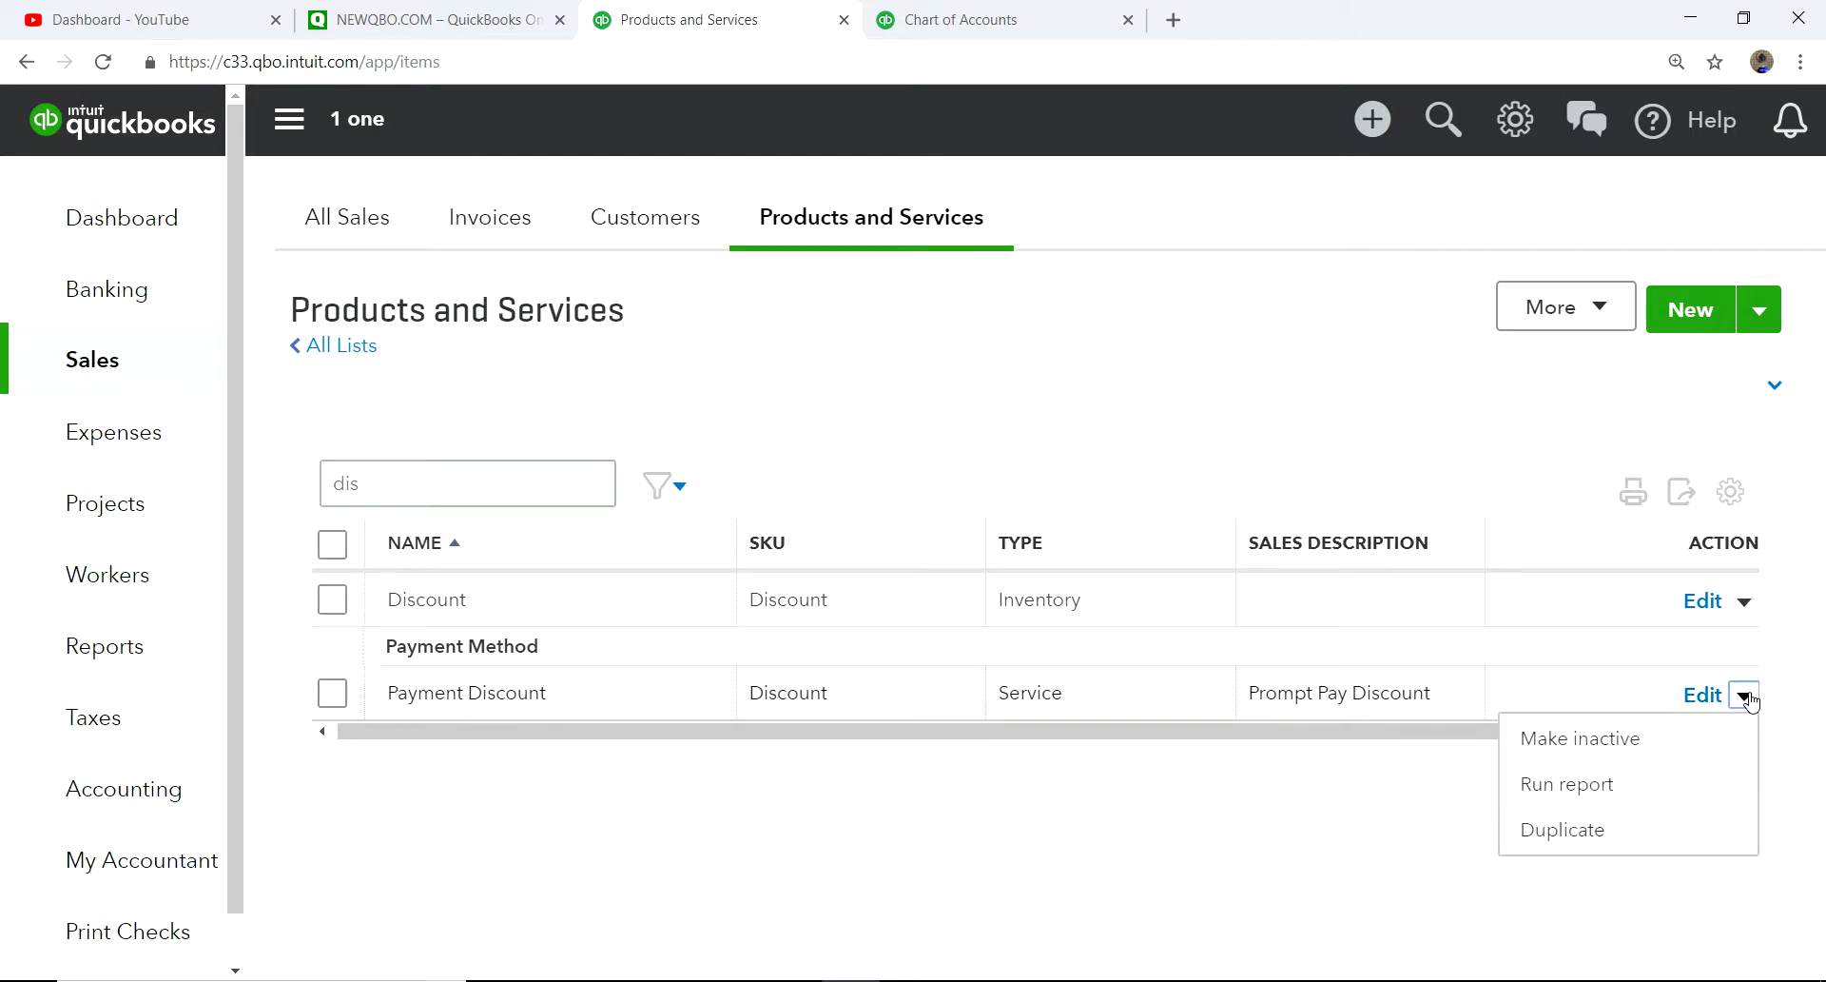
pyautogui.click(1560, 784)
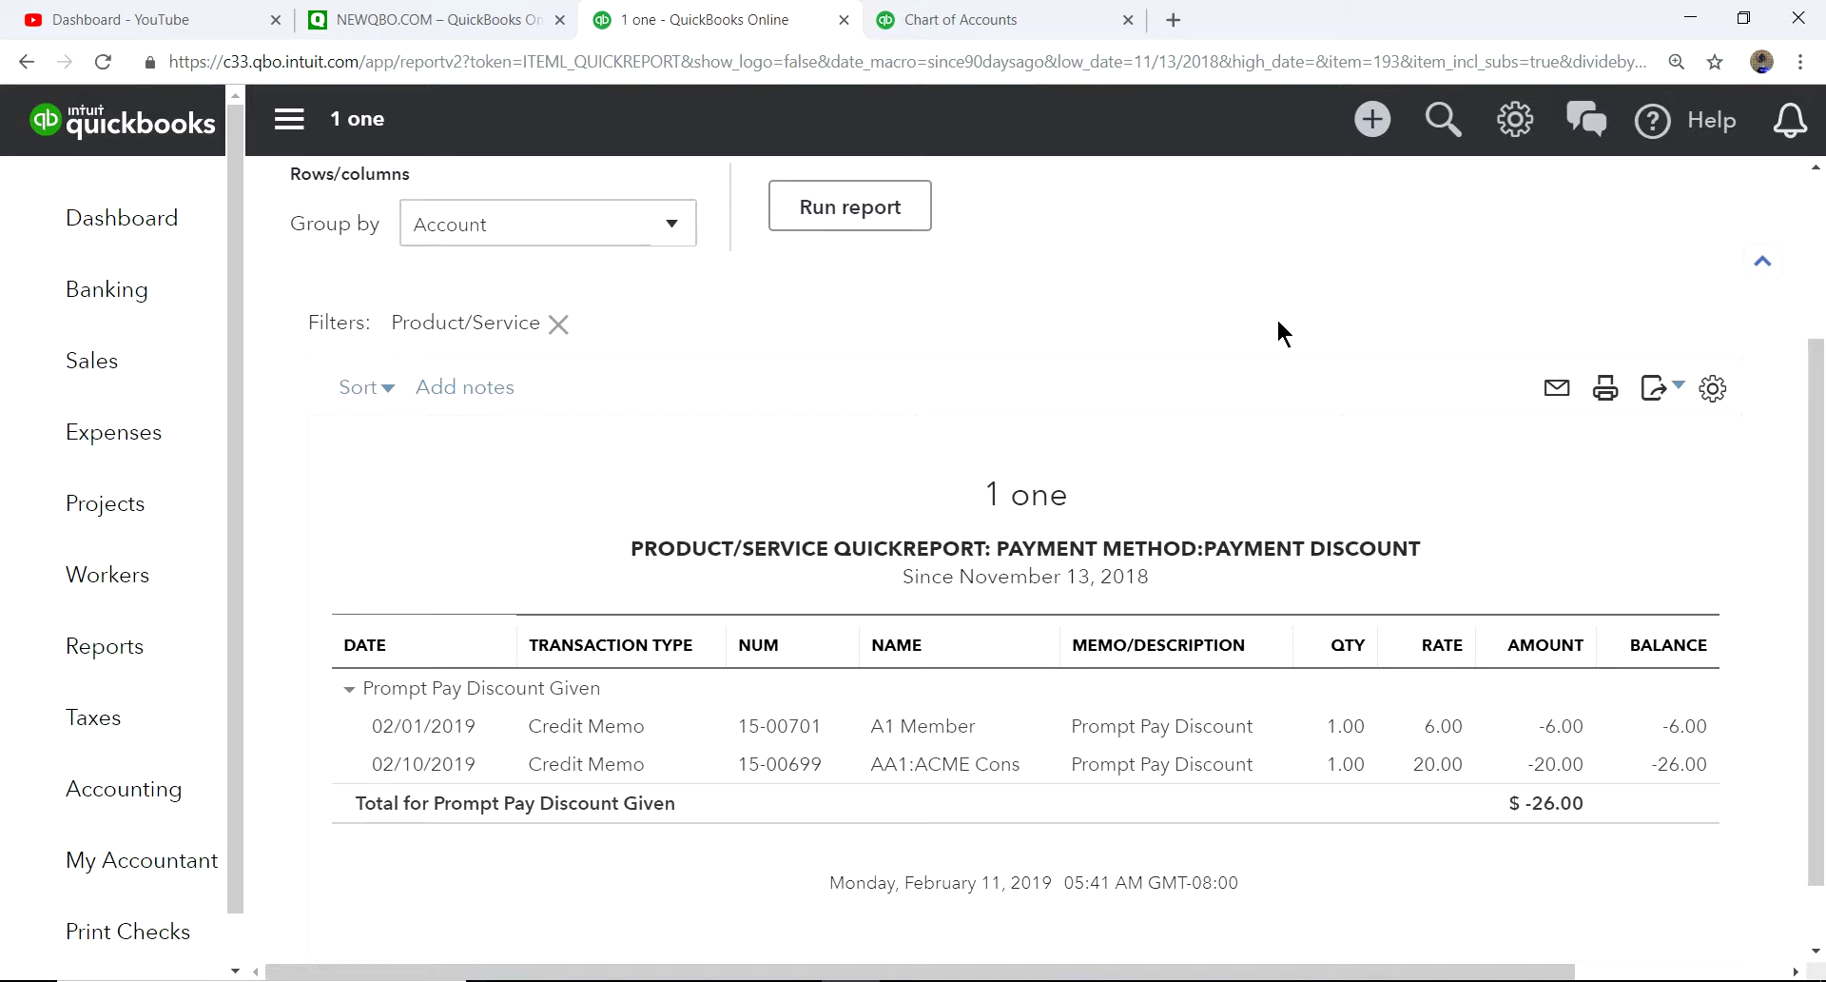
# Step: Open the Profit and Loss report and set its report period to Today
pyautogui.click(110, 654)
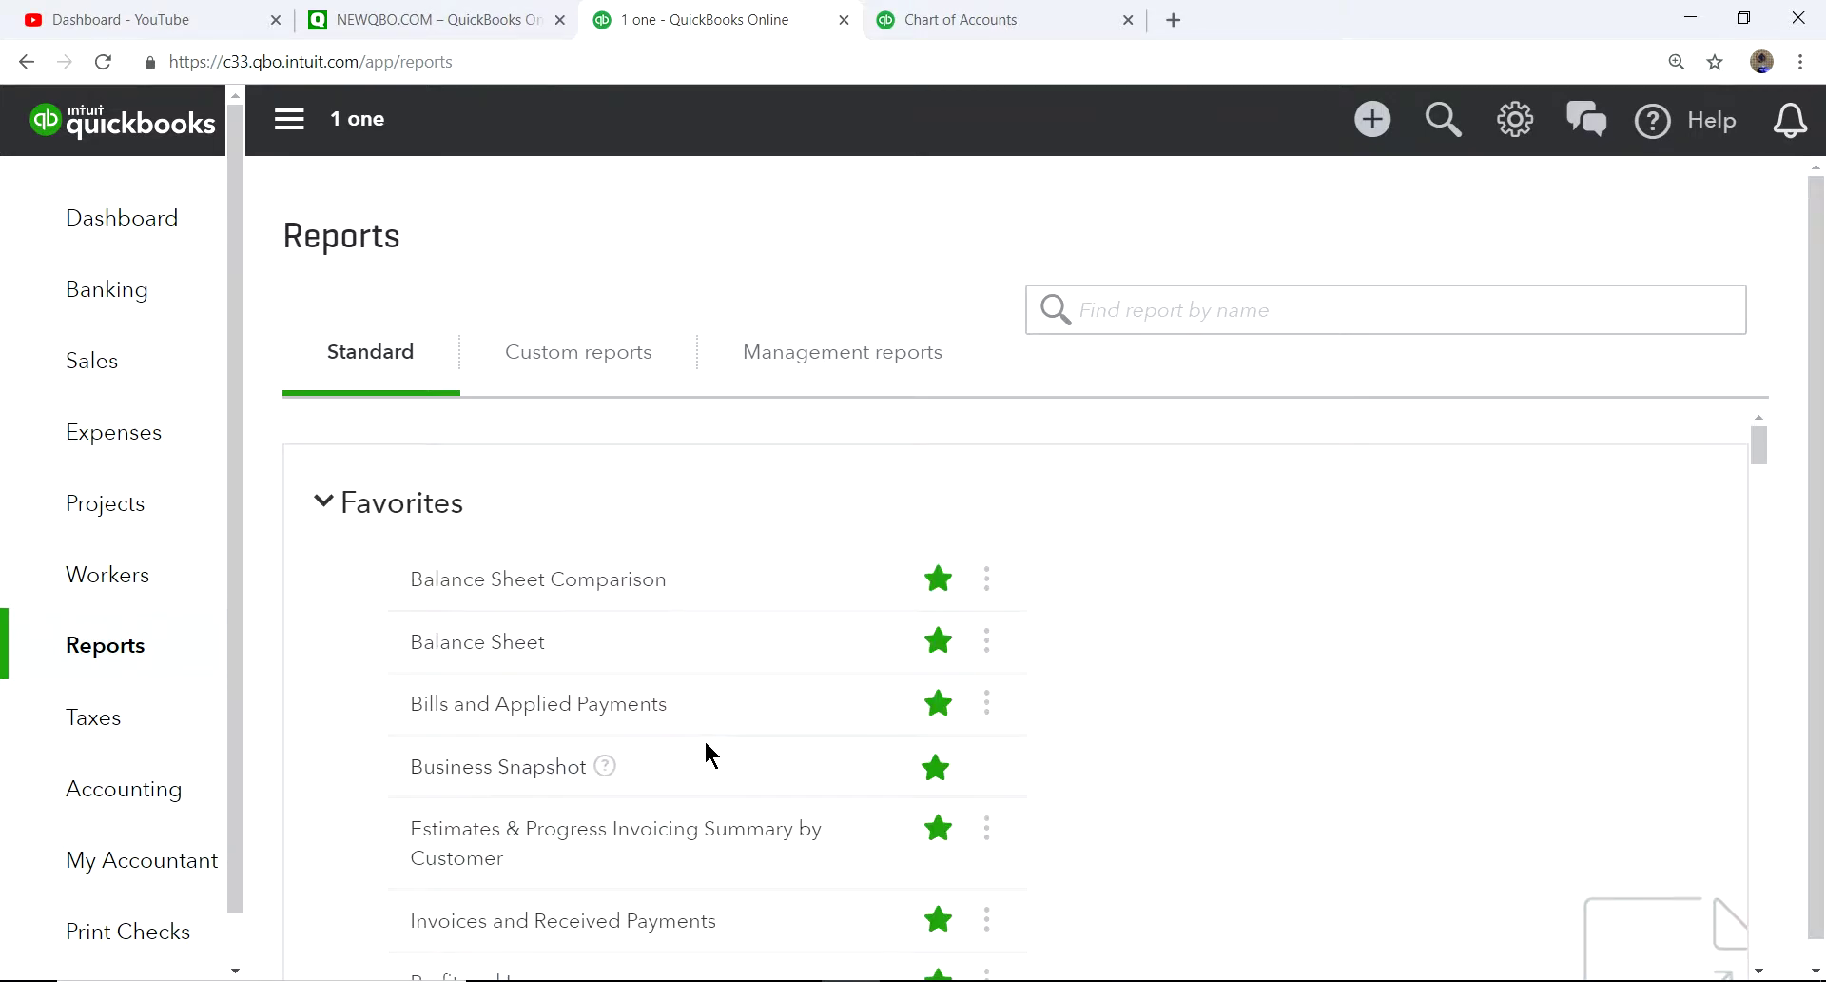
pyautogui.scroll(-2, 705, 749)
pyautogui.click(494, 747)
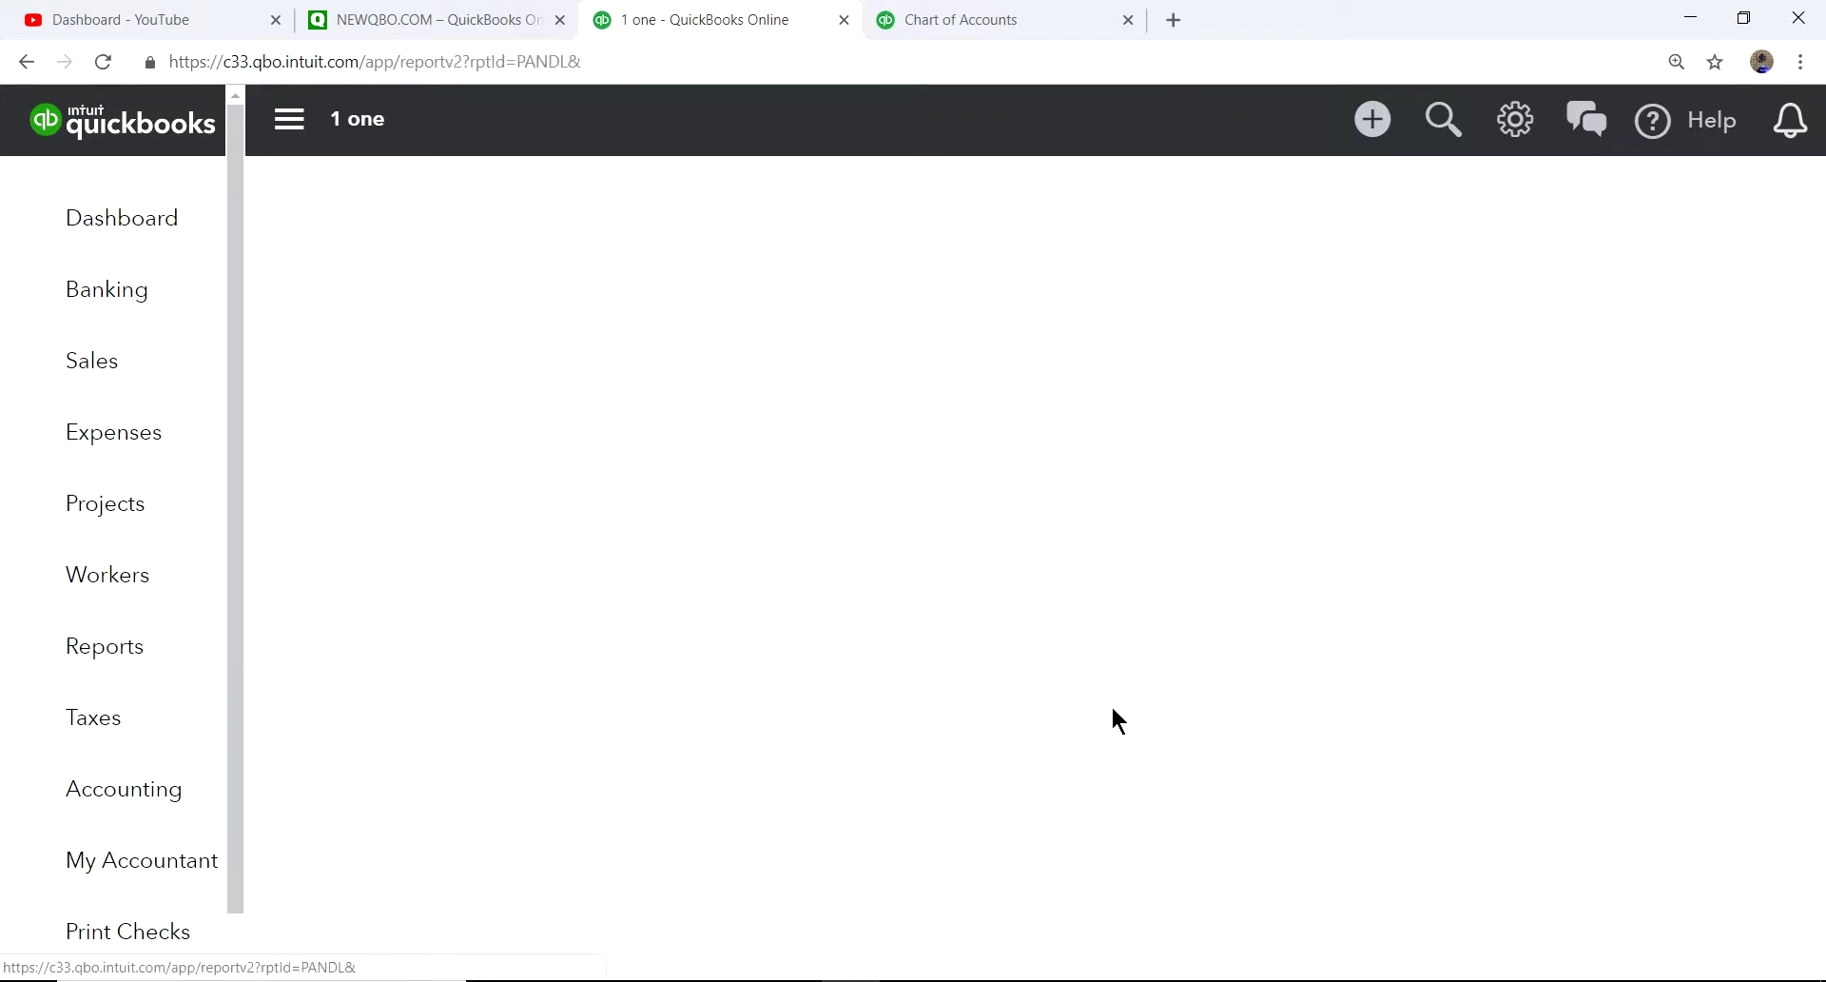
pyautogui.scroll(4, 1010, 674)
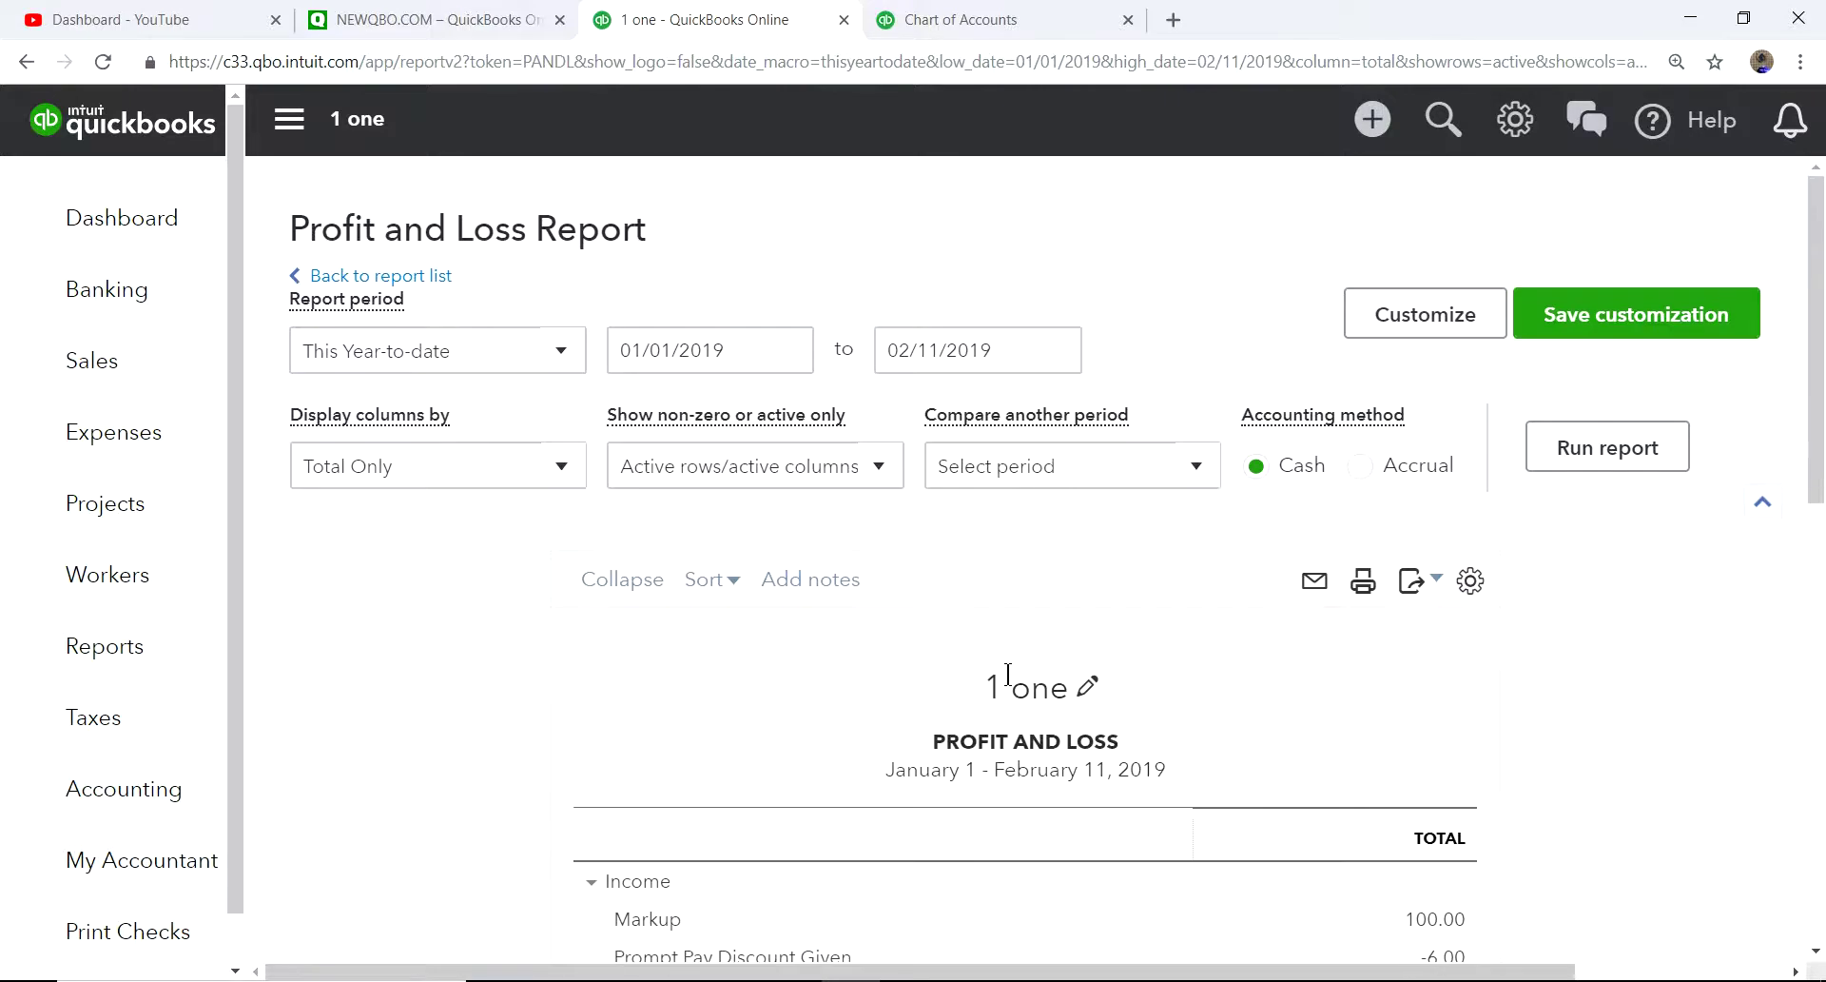
pyautogui.click(572, 351)
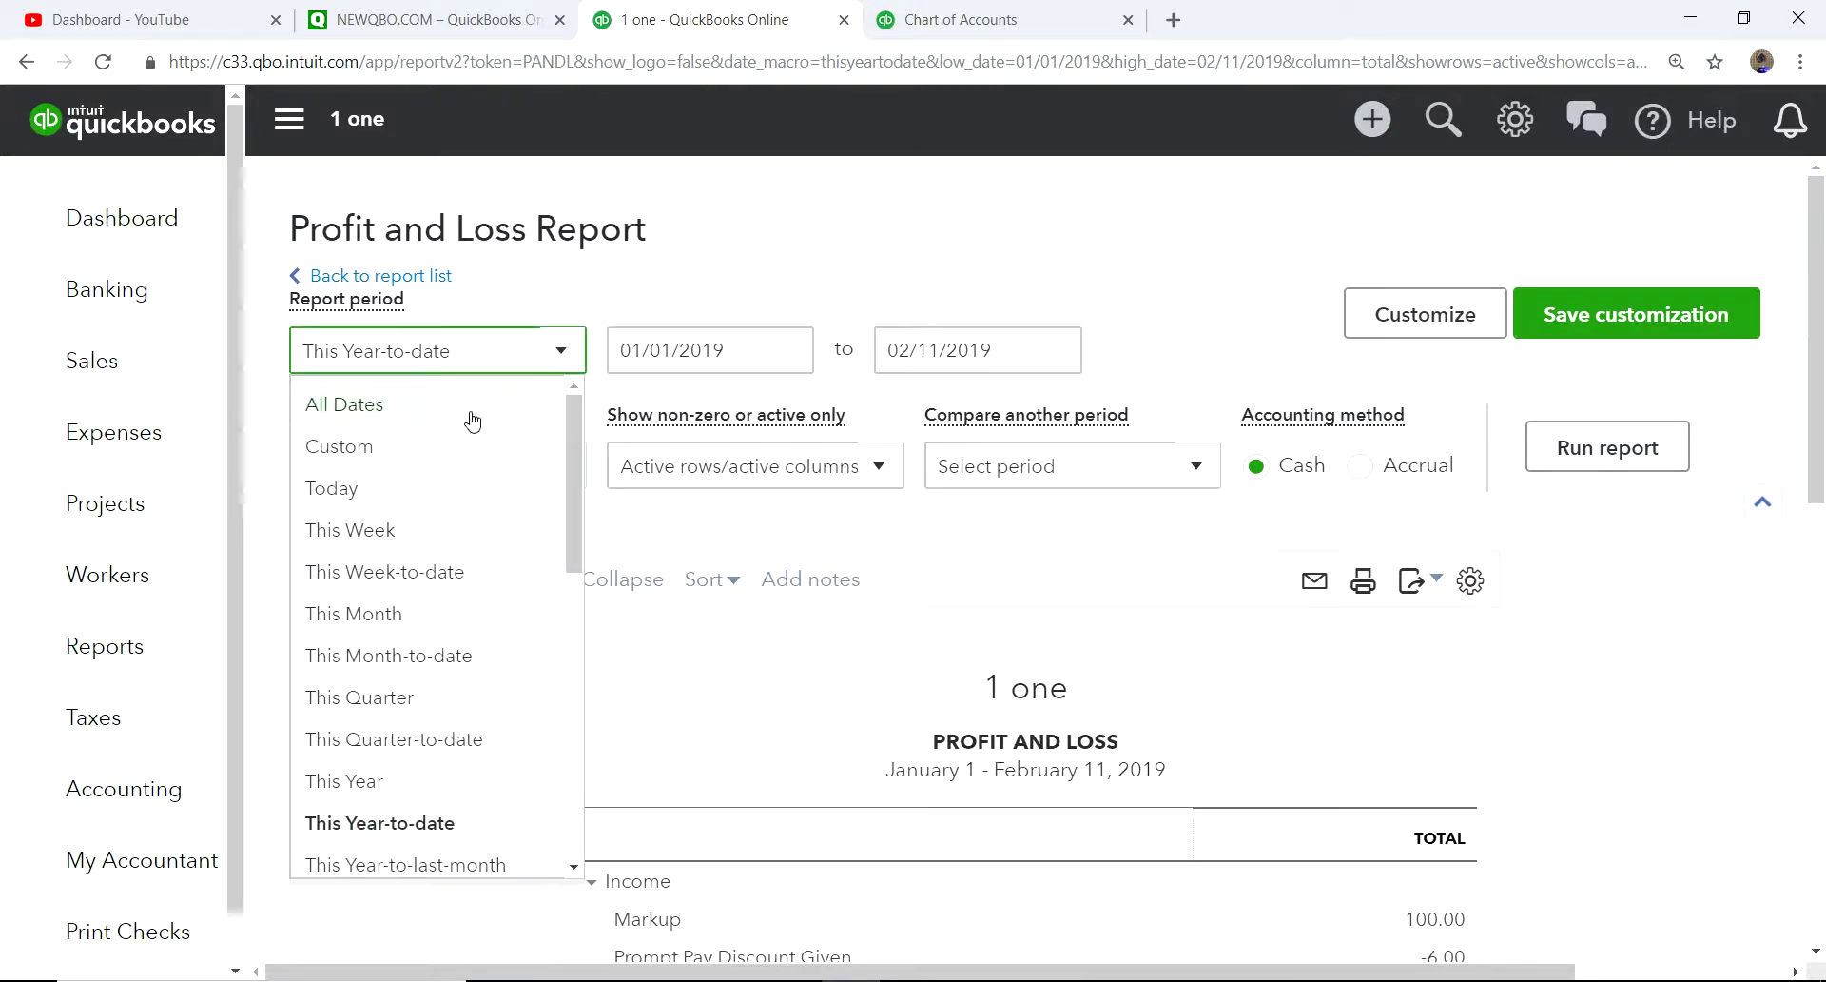
pyautogui.click(380, 489)
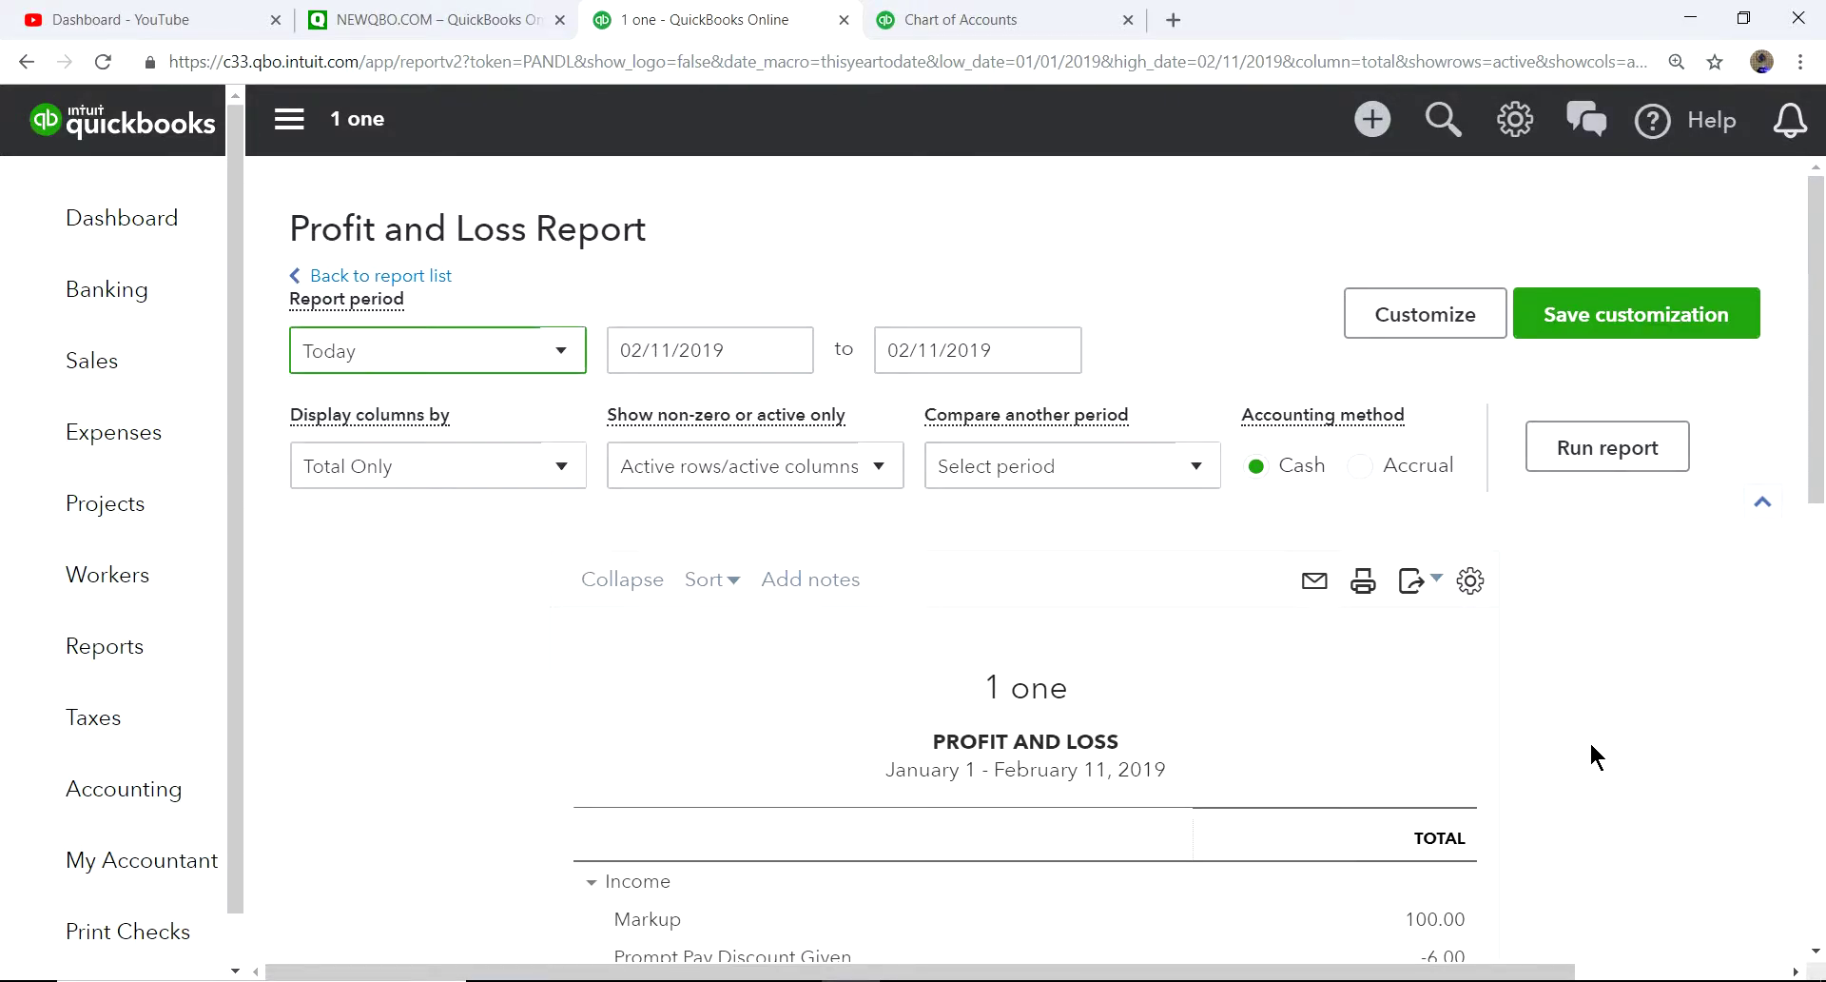
# Step: Examine the Prompt Pay Discount Given line and the income, cost of goods sold and expense sections of the Profit and Loss report
pyautogui.scroll(-3, 1618, 750)
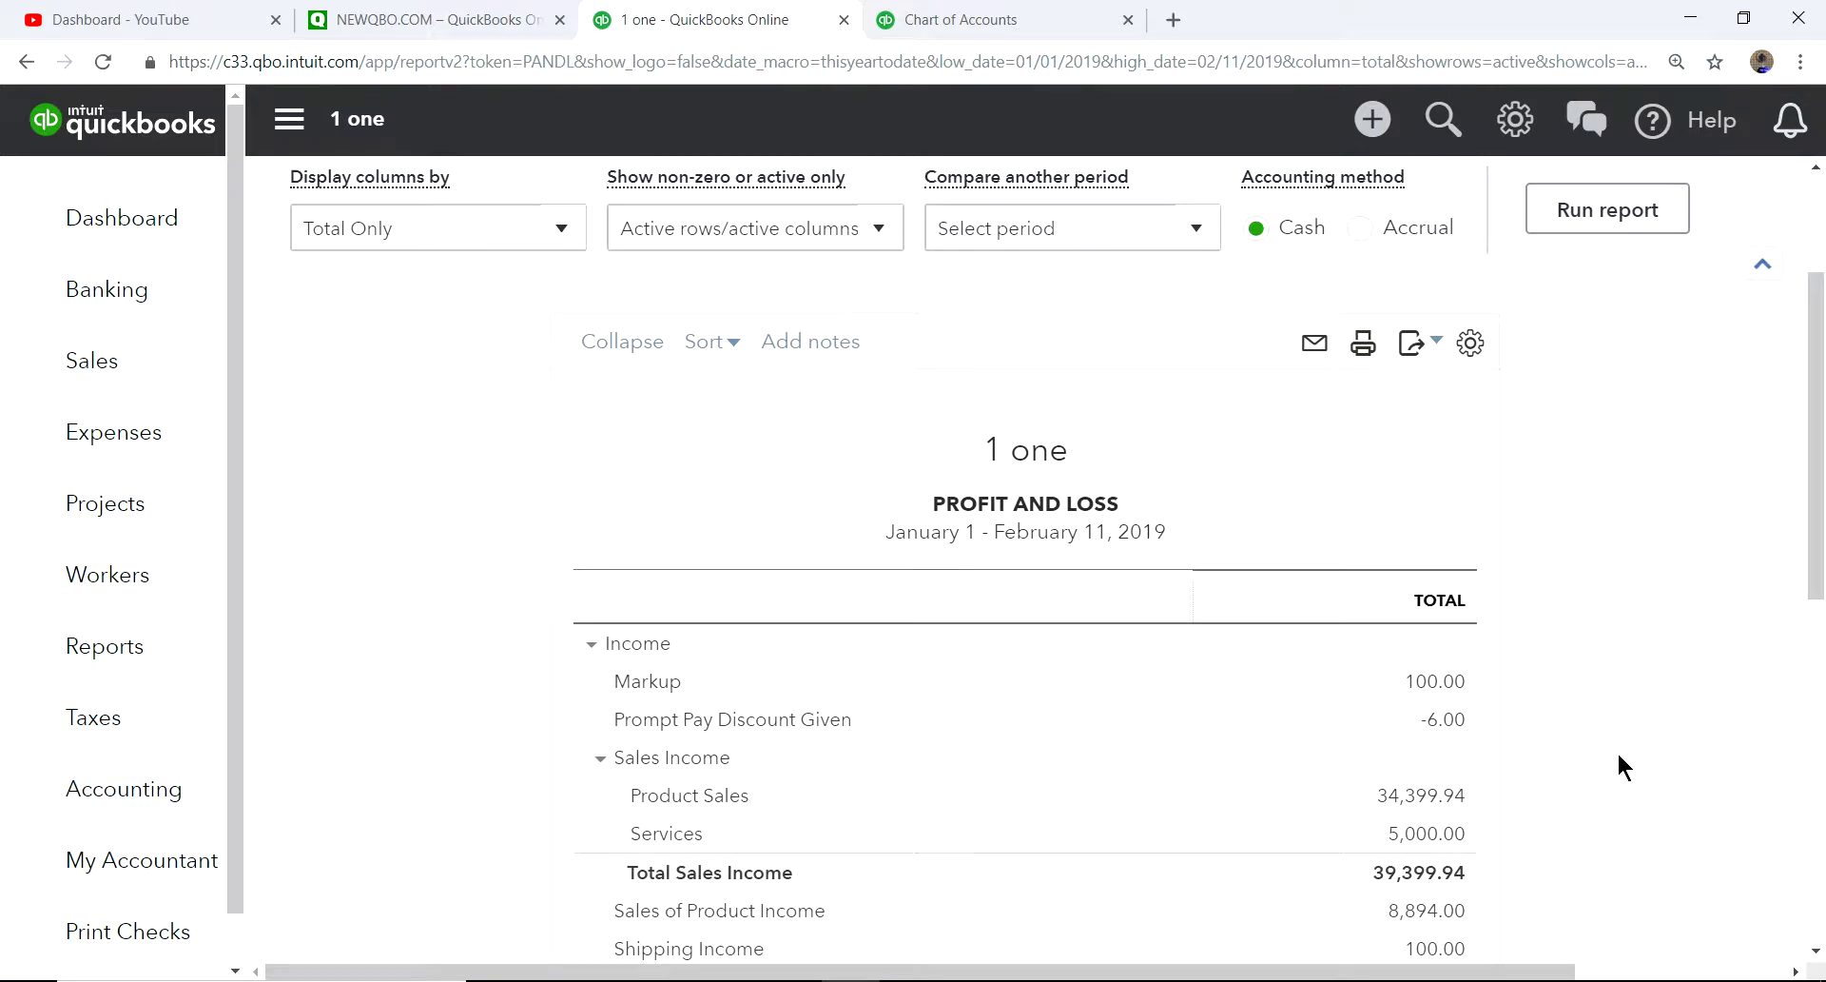
pyautogui.scroll(-1, 1619, 754)
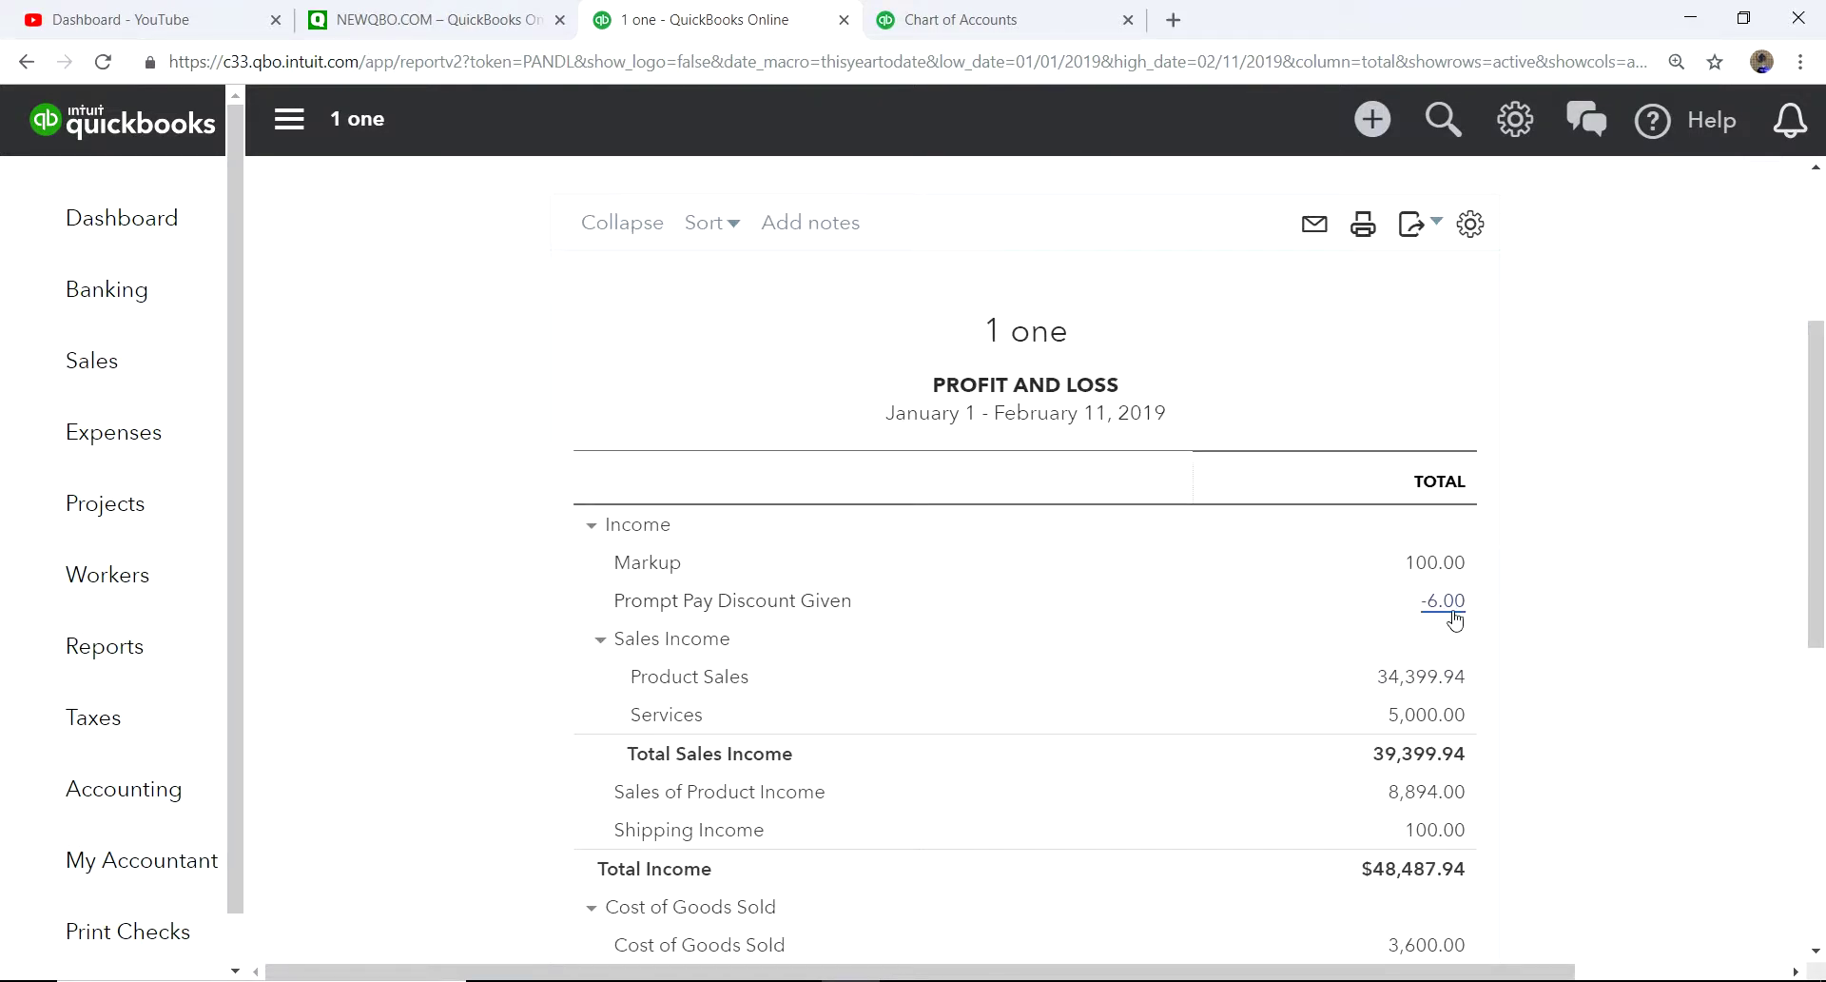
pyautogui.scroll(4, 1599, 609)
pyautogui.scroll(-4, 1598, 613)
pyautogui.scroll(-1, 1655, 487)
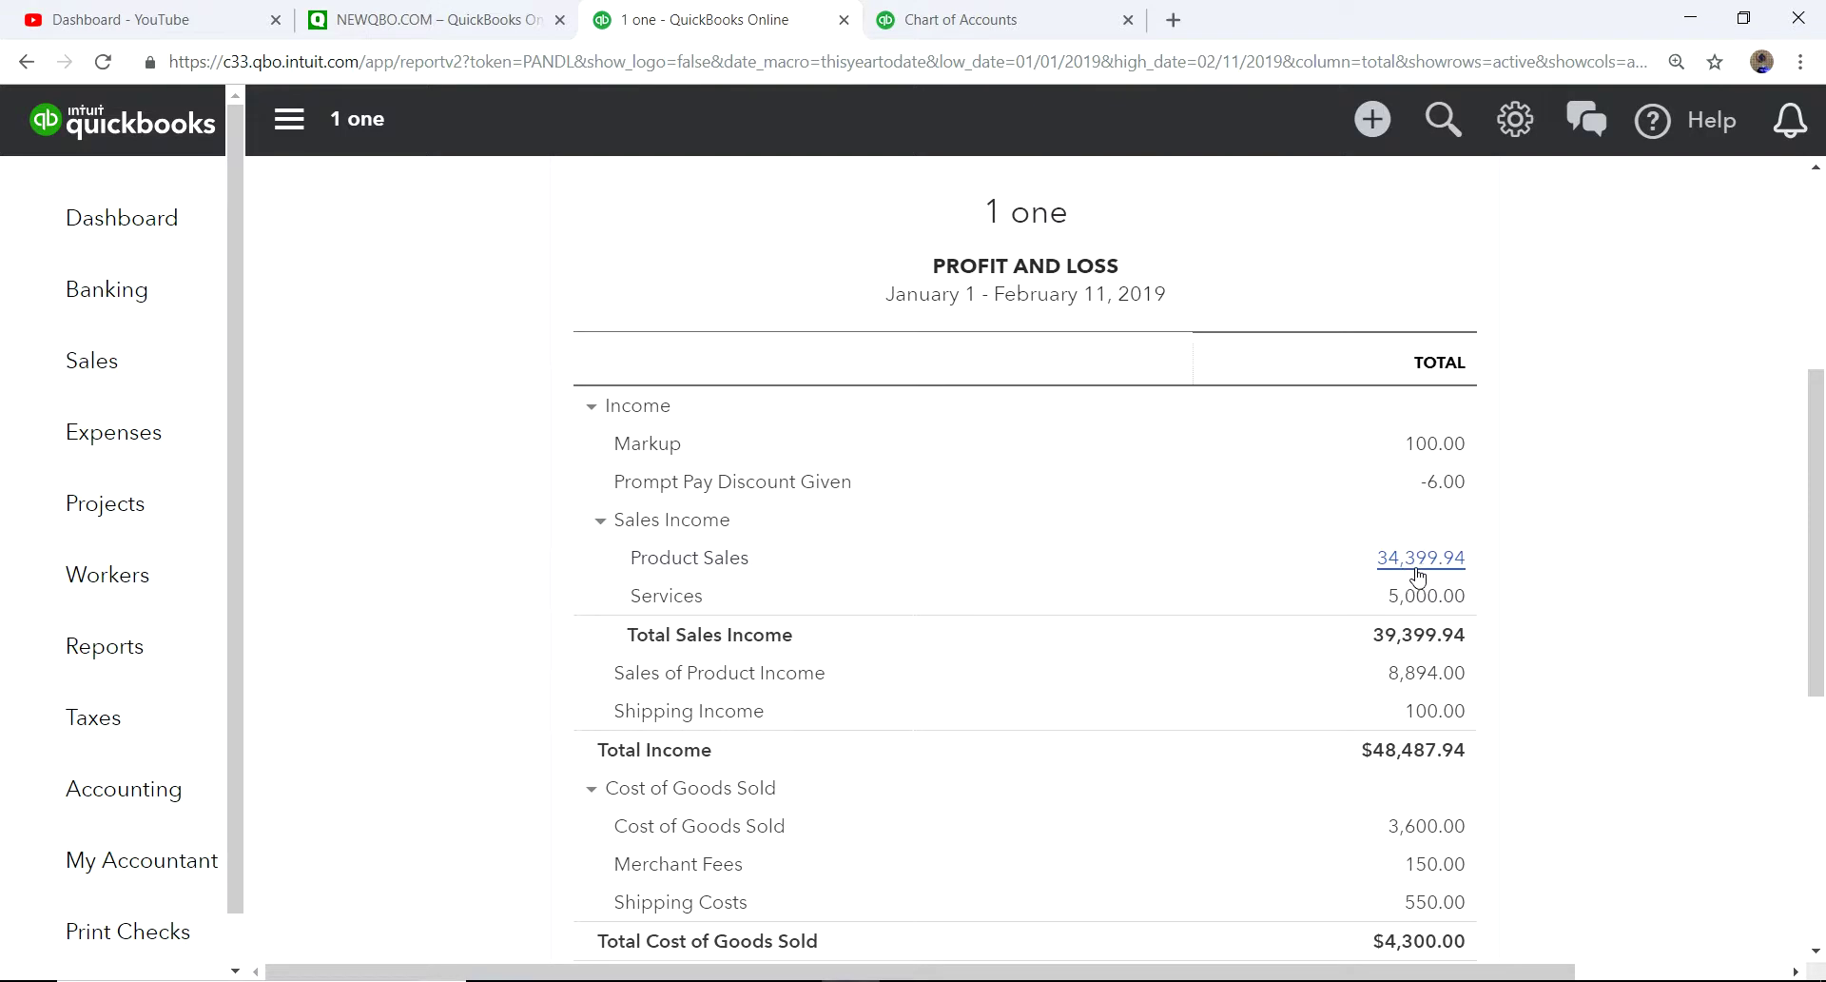
pyautogui.scroll(-3, 1625, 581)
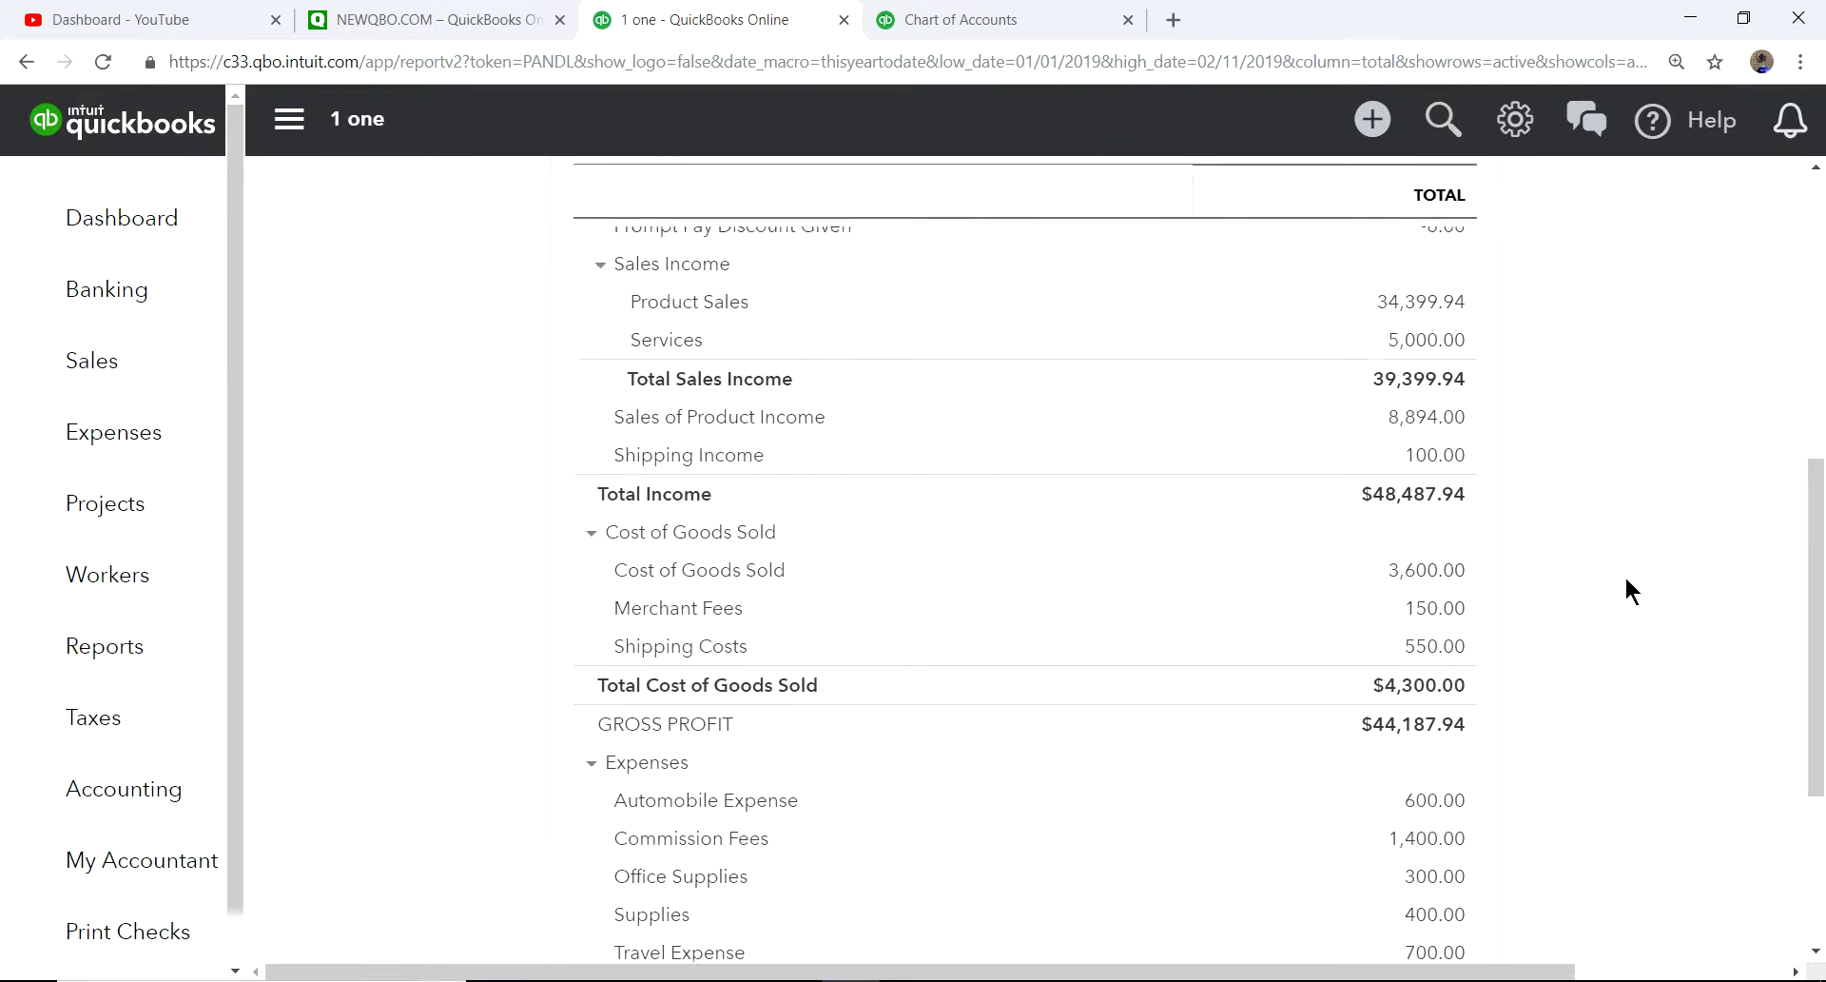
pyautogui.scroll(-2, 1627, 590)
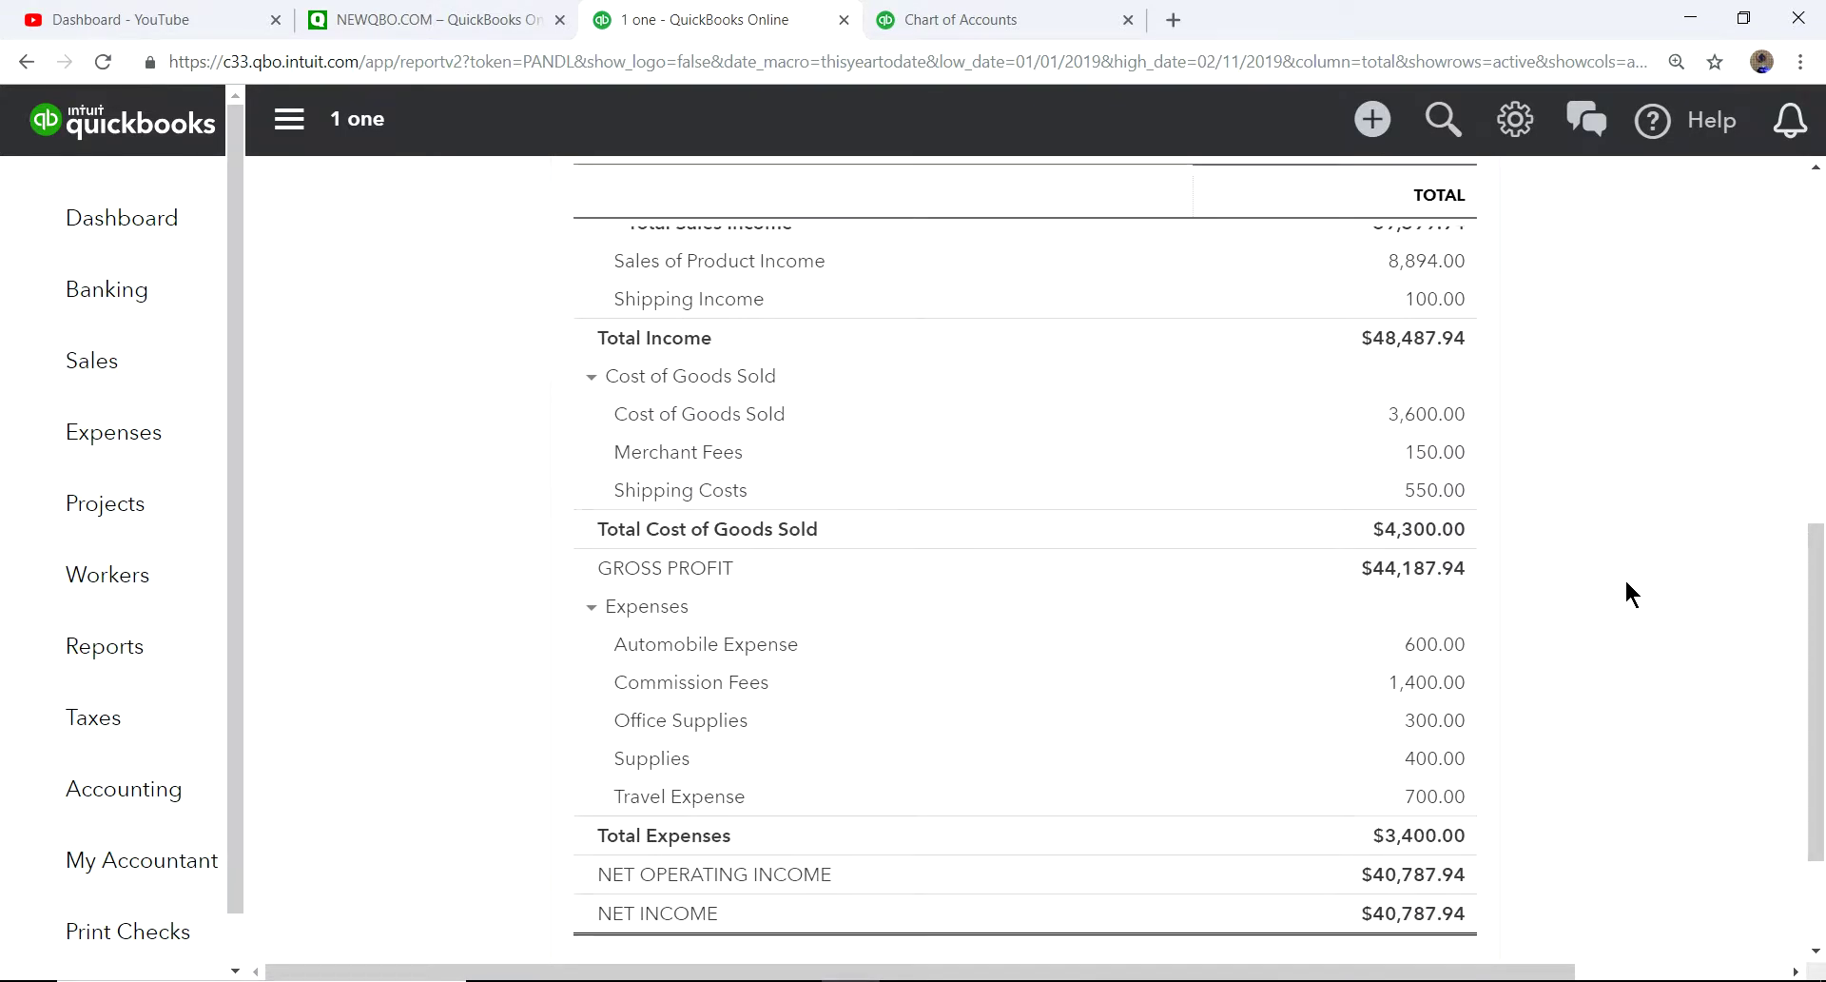
pyautogui.scroll(7, 1625, 579)
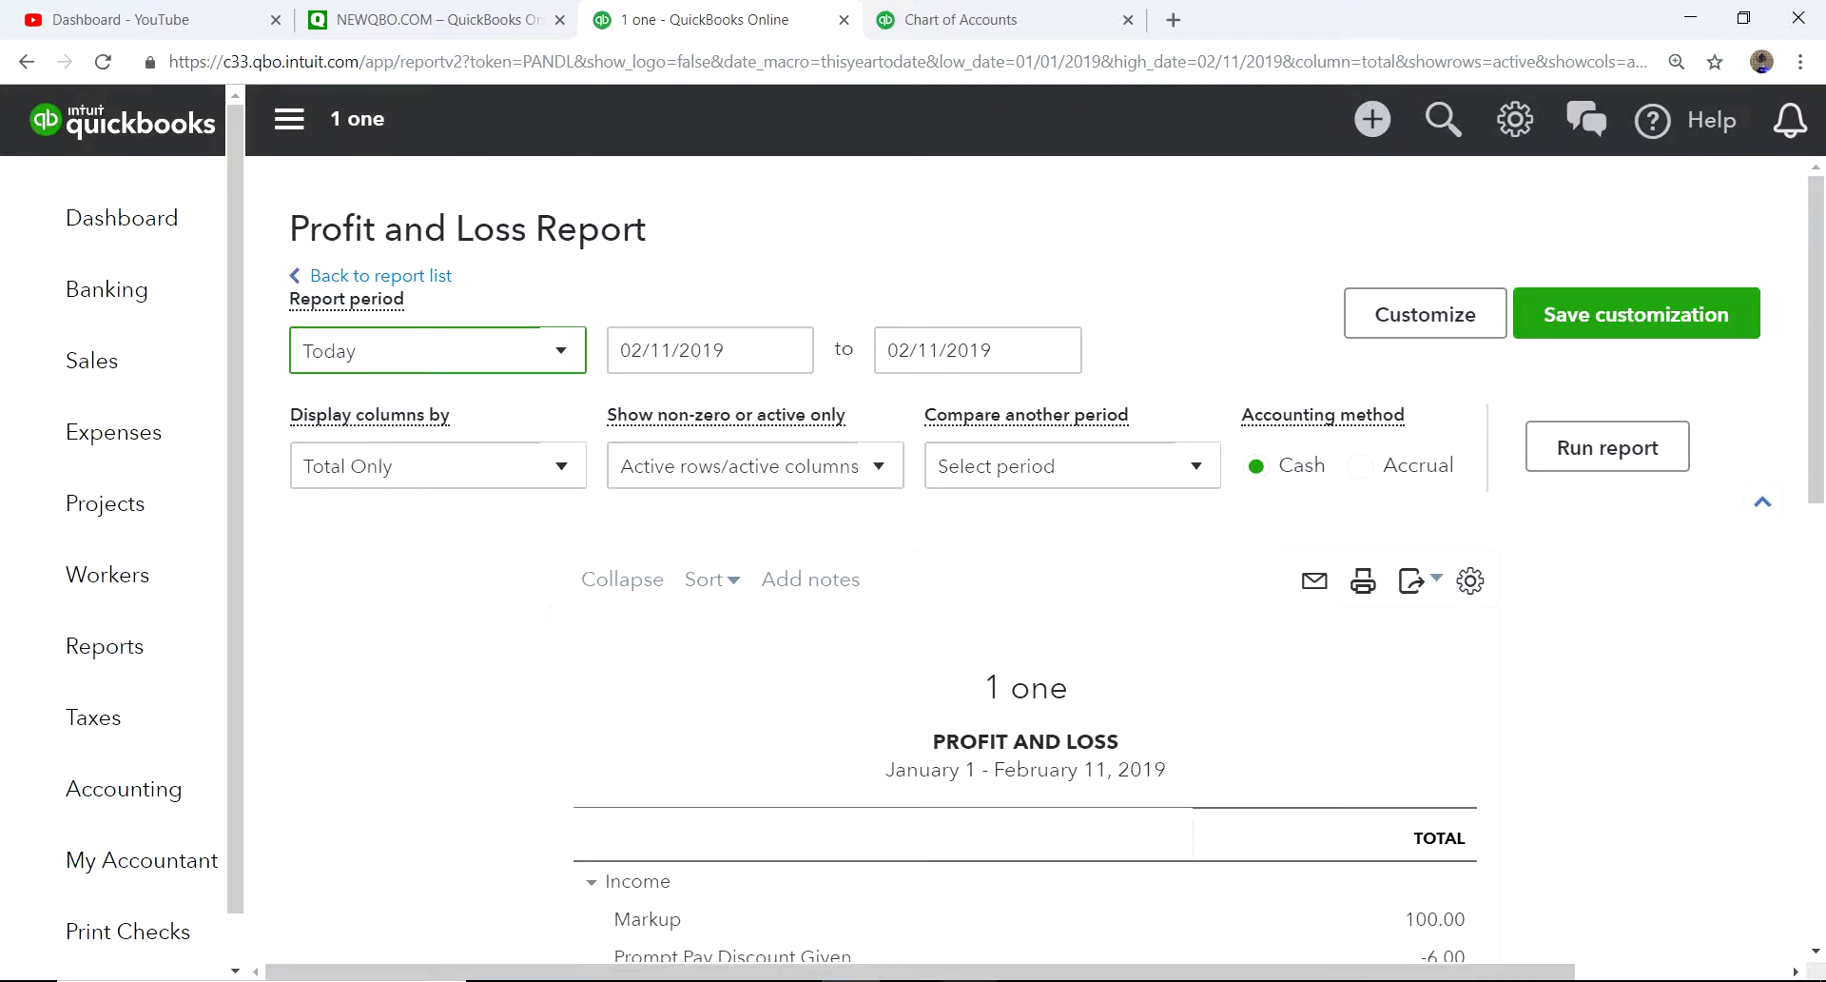